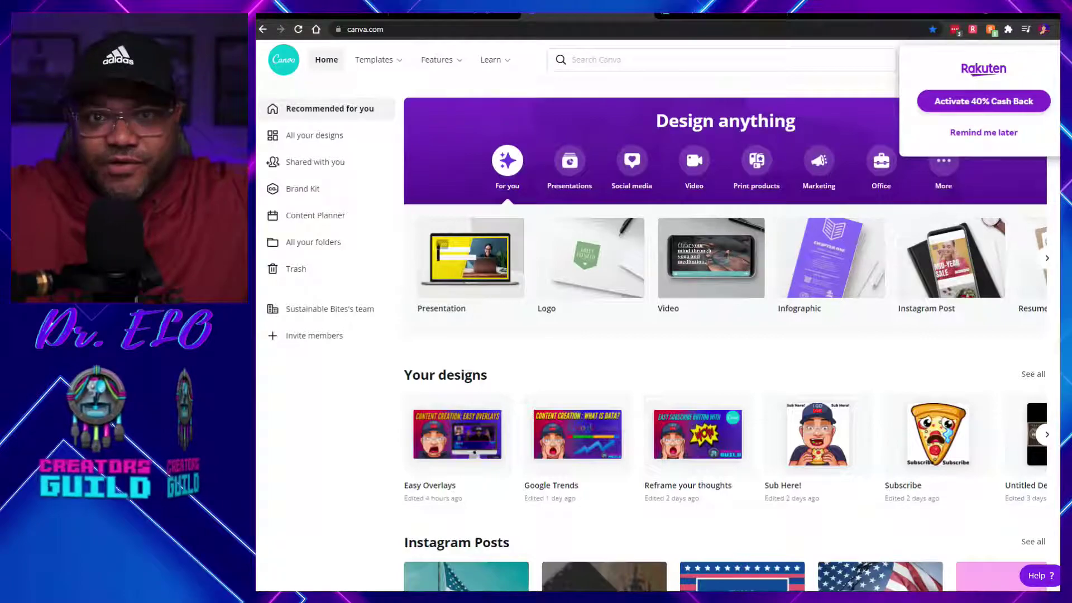
- Dismiss the Rakuten cash-back offer and create a new blank Presentation design
click(997, 133)
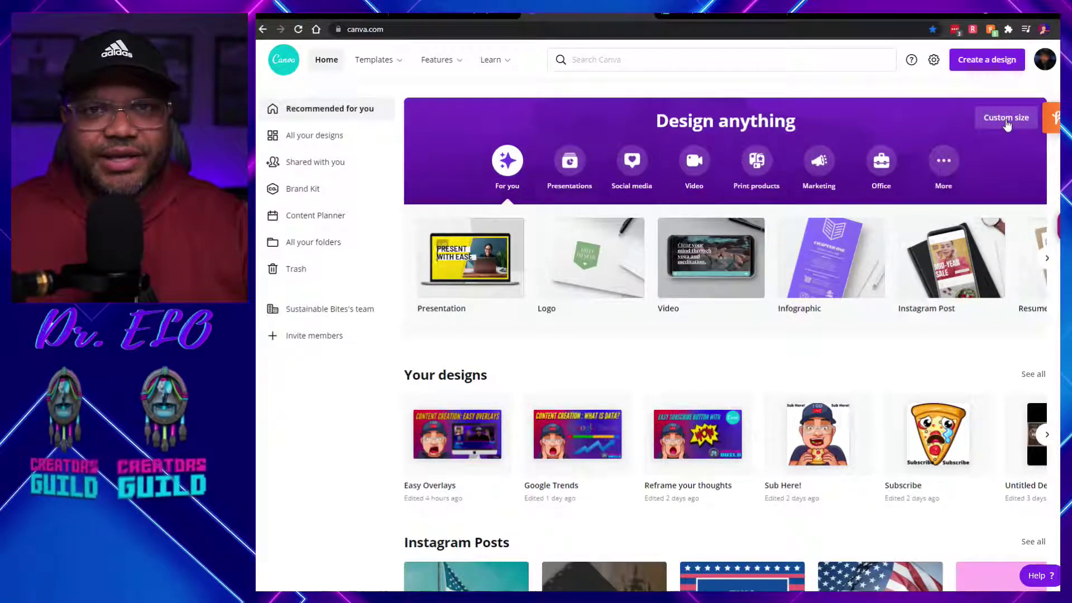
click(995, 65)
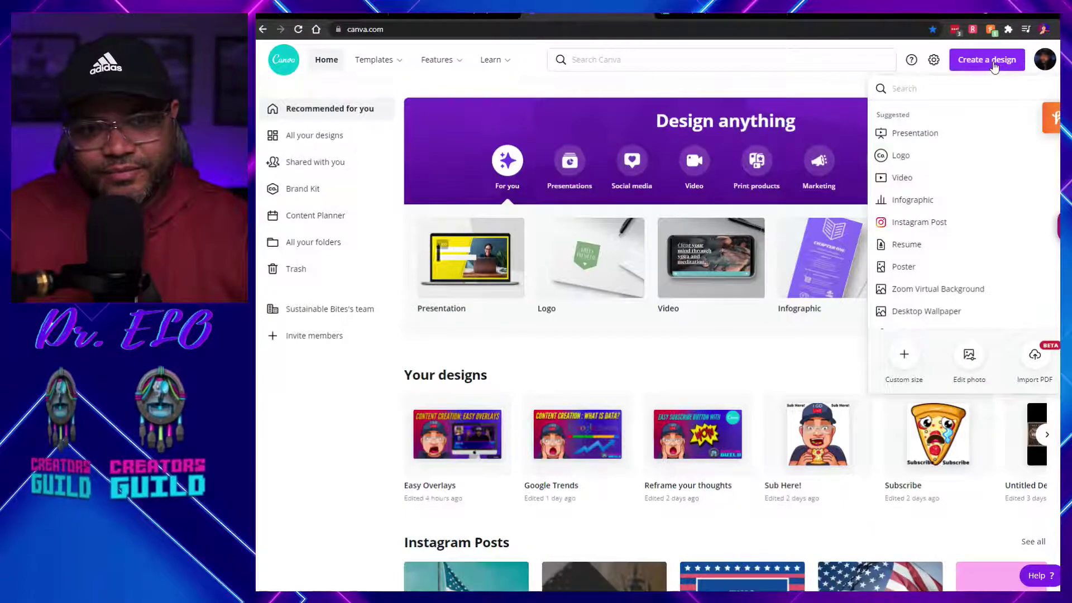
click(927, 136)
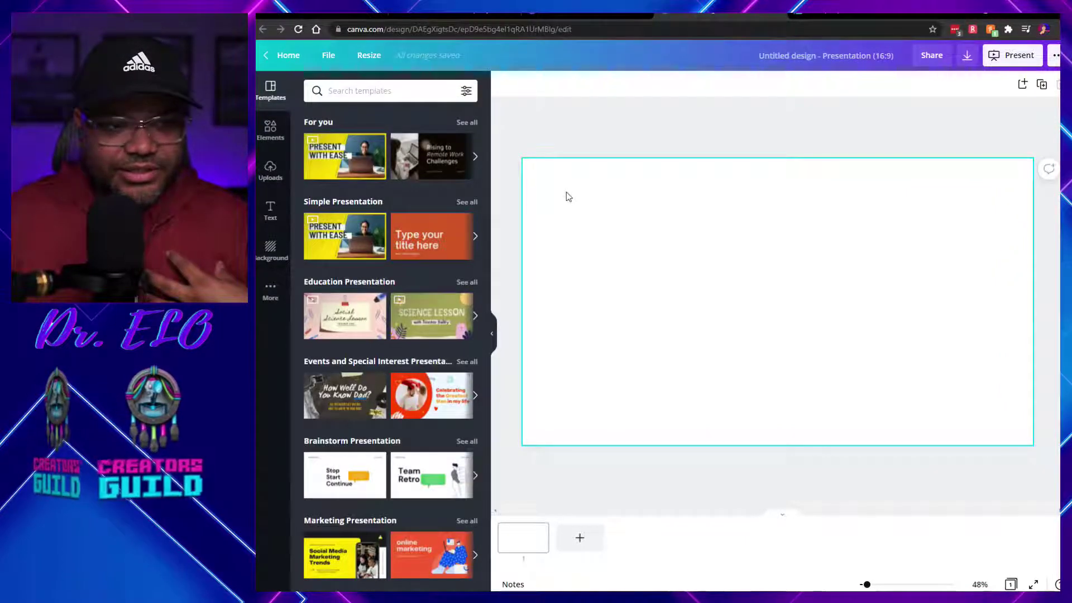
- Look through the uploaded images and the stock backgrounds for a picture suitable as the slide's backdrop
click(271, 171)
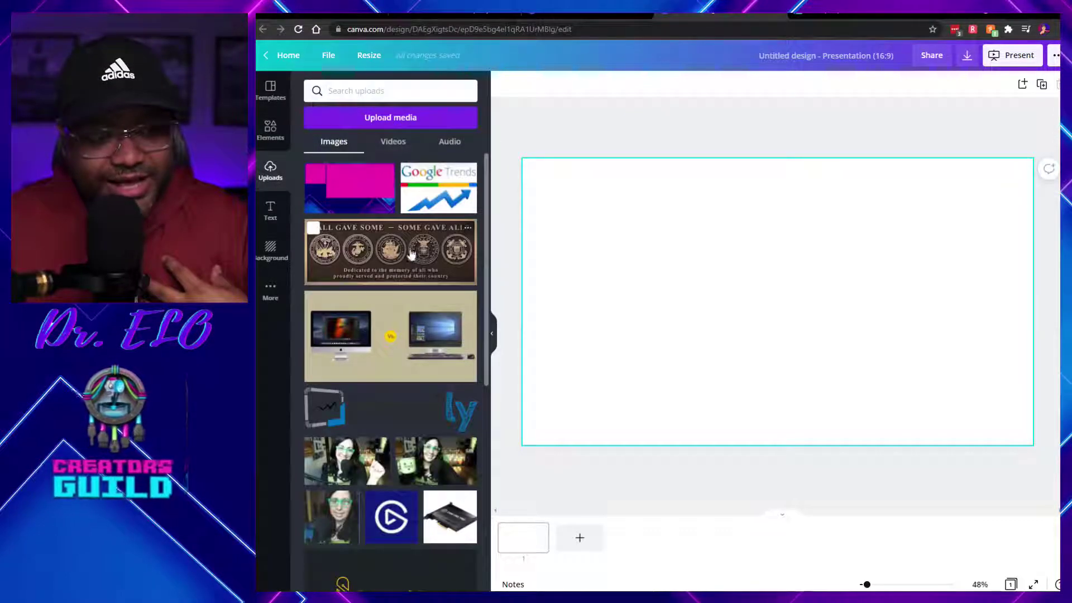
scroll(411, 283, down, 2)
scroll(412, 284, down, 6)
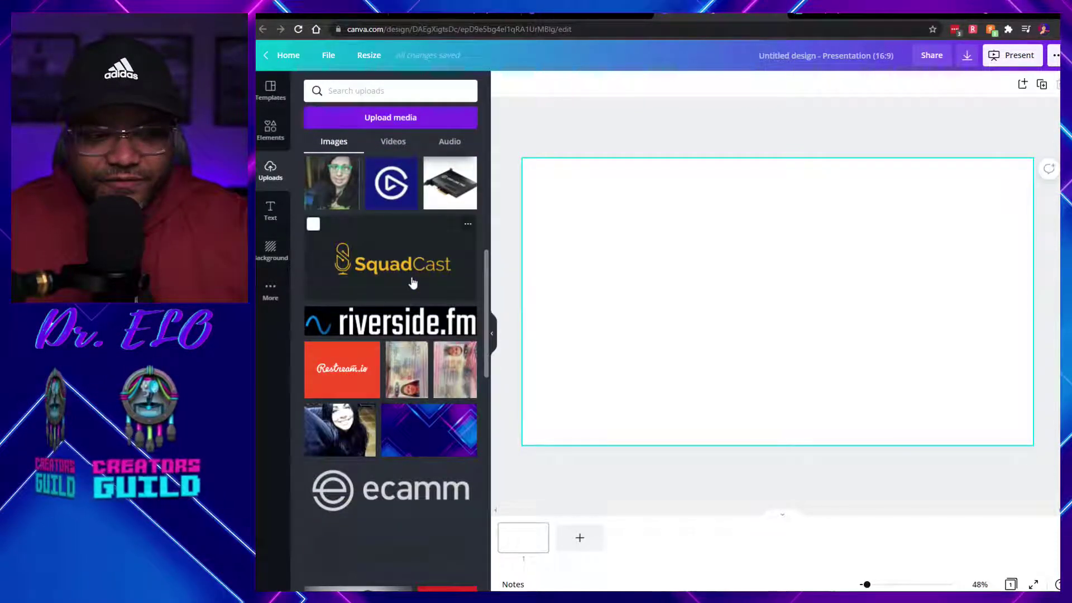
scroll(410, 273, up, 5)
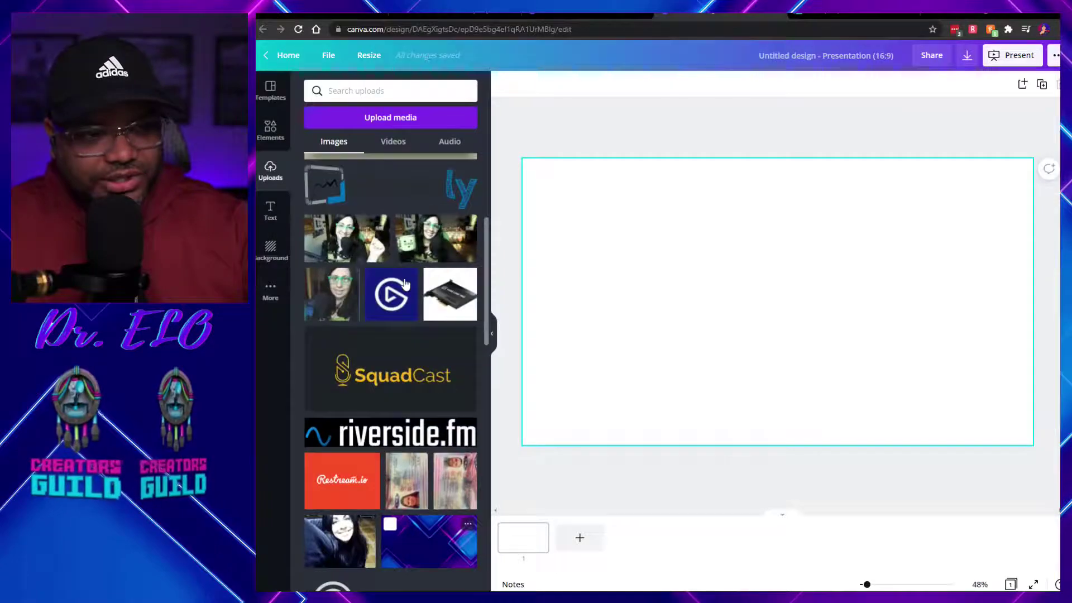
scroll(391, 268, down, 8)
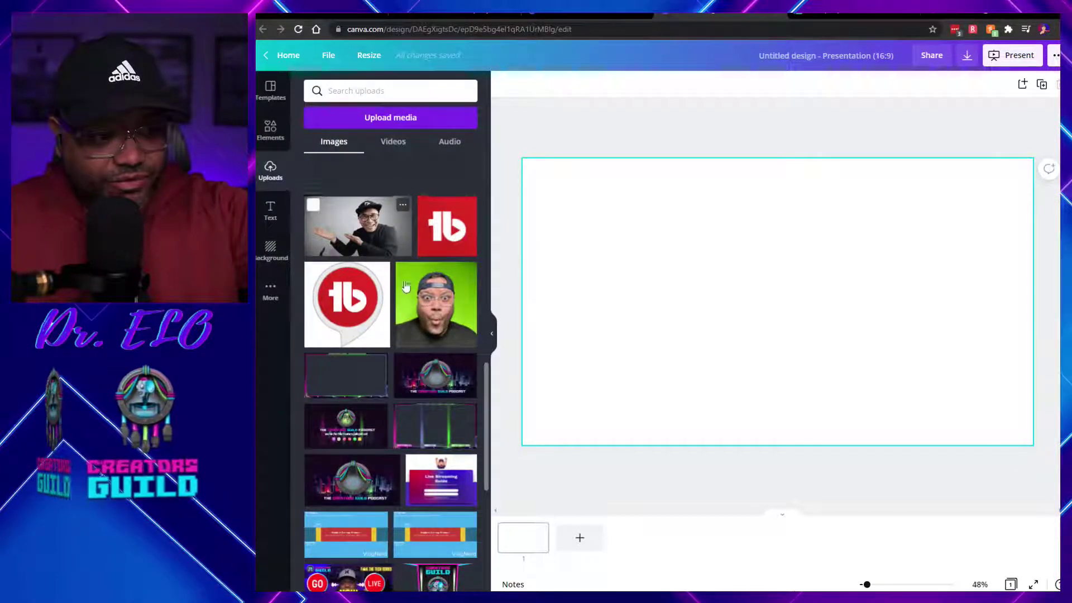
scroll(406, 287, down, 3)
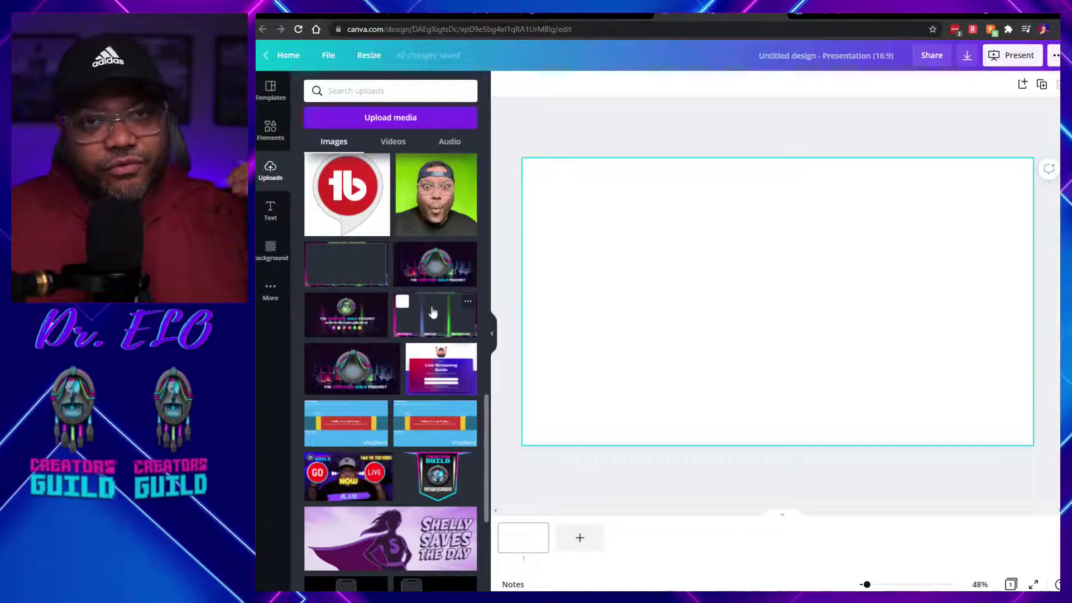
scroll(430, 313, down, 5)
scroll(427, 285, down, 1)
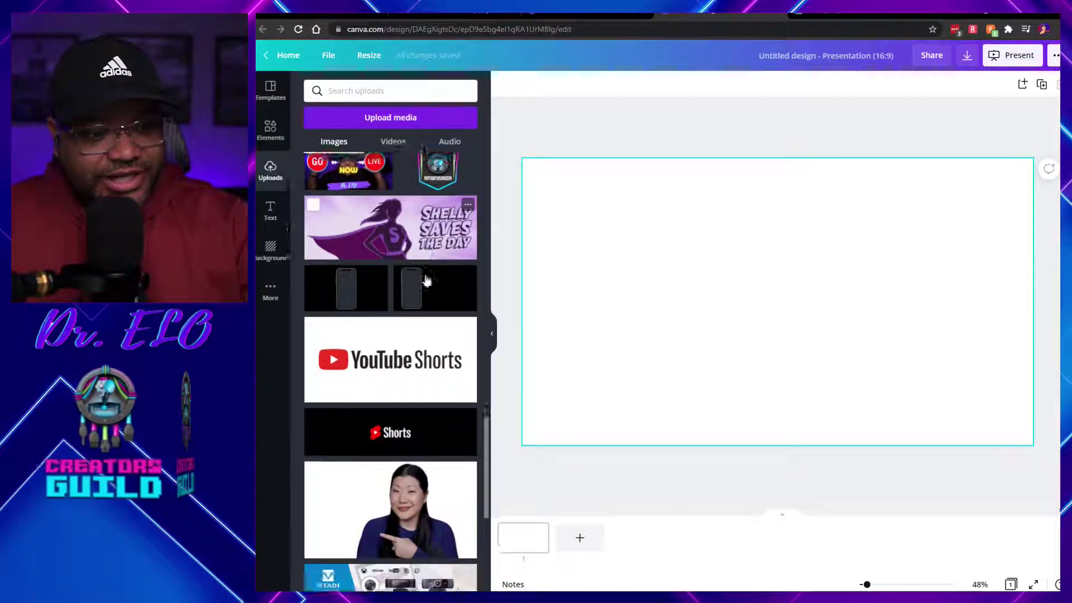
scroll(428, 302, down, 3)
scroll(430, 324, down, 8)
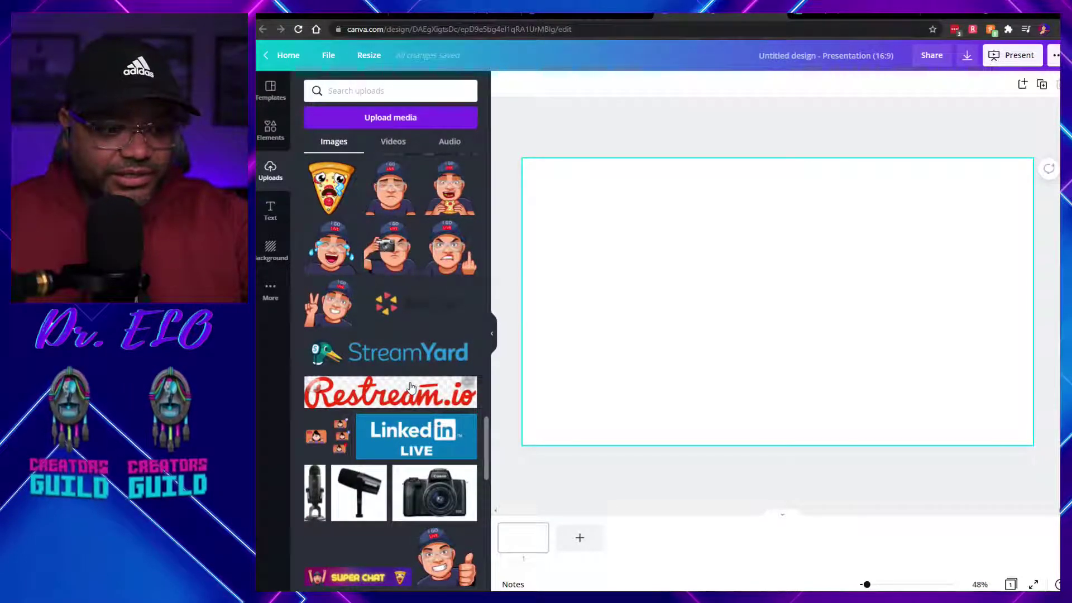
scroll(414, 347, down, 4)
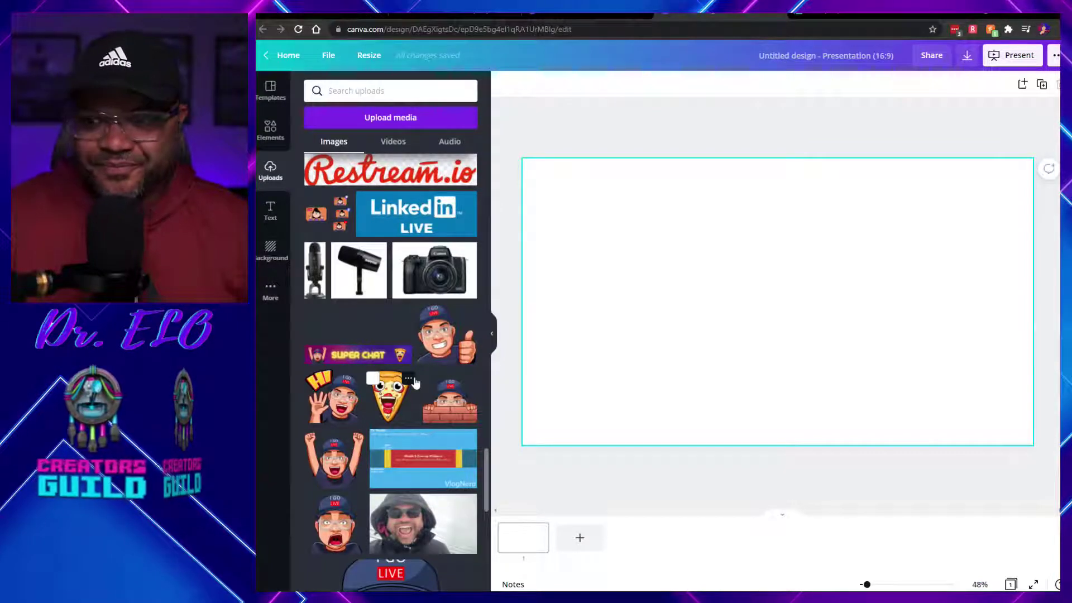
scroll(386, 312, up, 10)
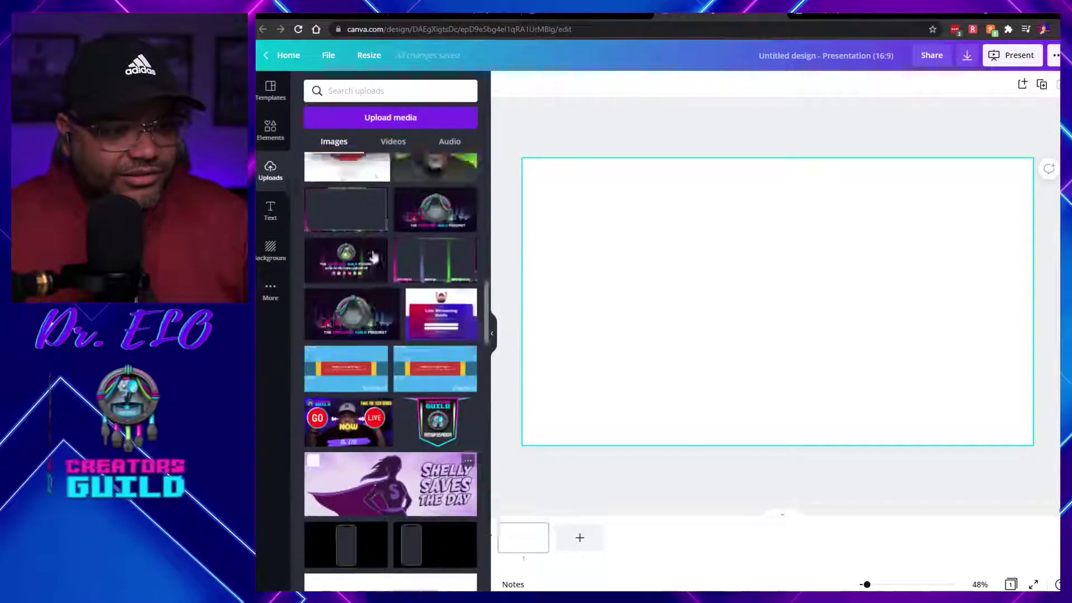
scroll(373, 257, up, 5)
click(270, 252)
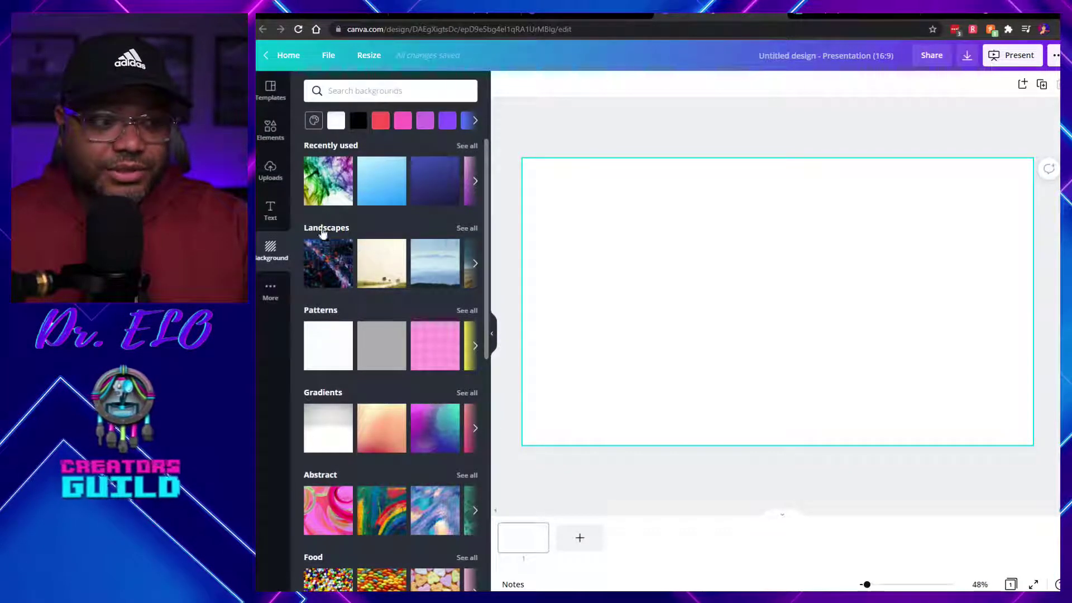
click(270, 170)
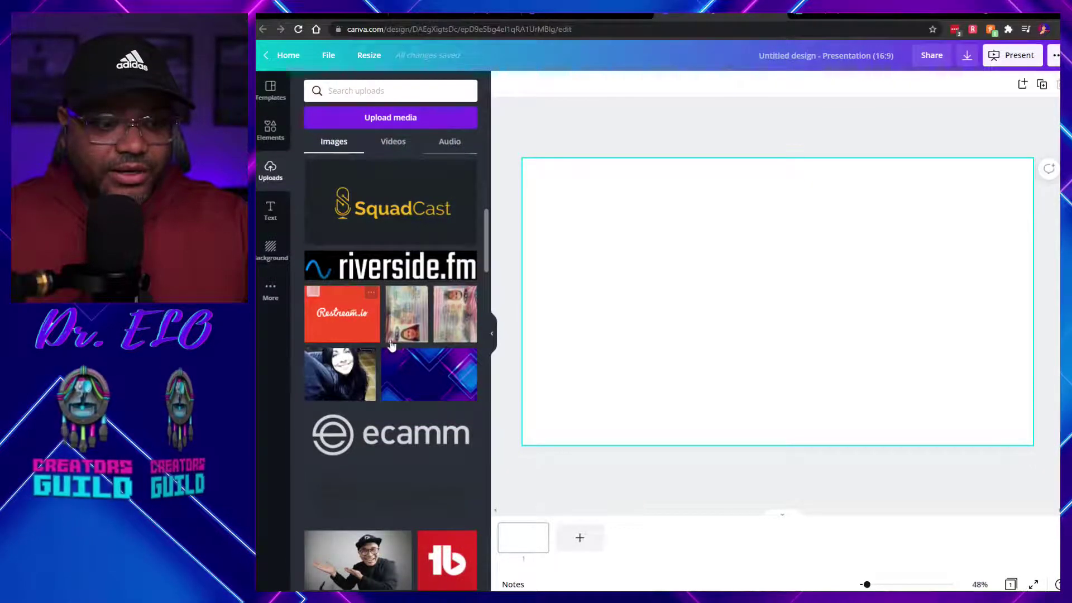
- Add the uploaded blue and purple neon geometric image to the blank slide and set it as the background
click(436, 383)
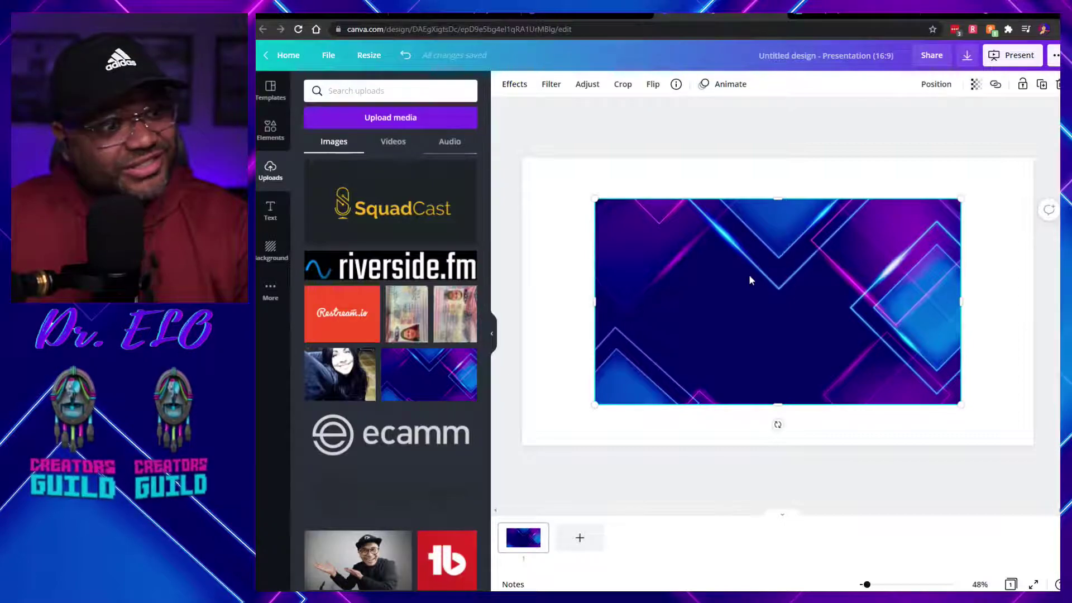
right_click(750, 276)
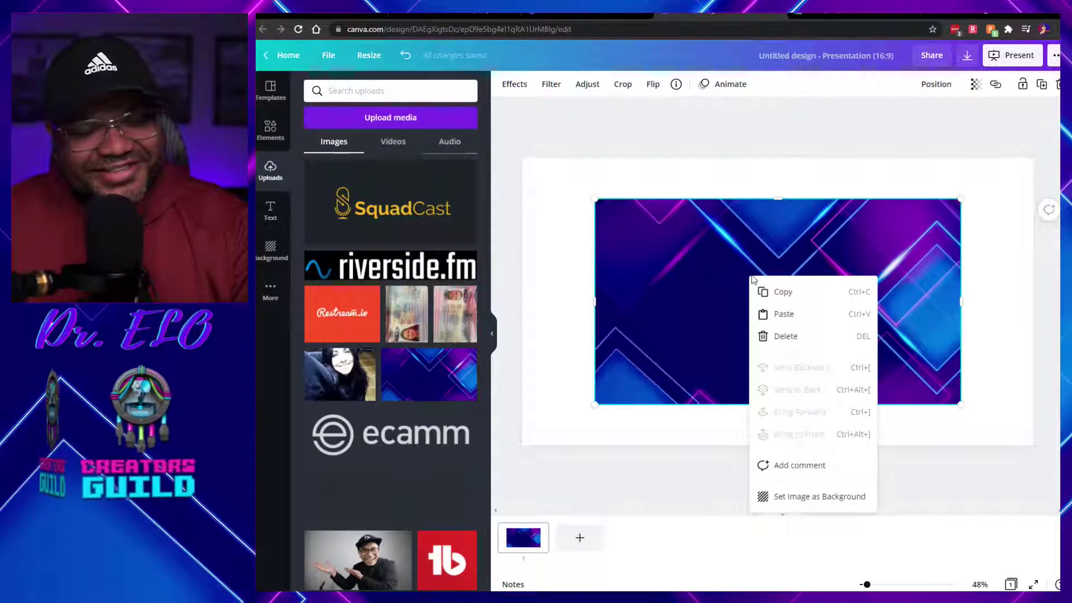
click(823, 502)
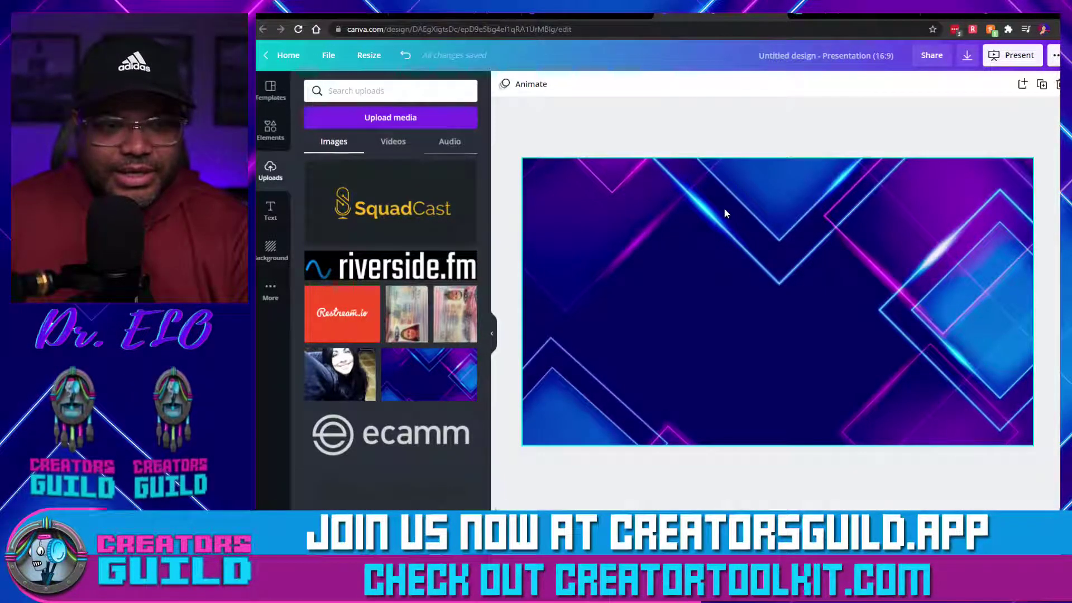
- Detach the neon image from the background and delete both the detached copy and the background image
right_click(777, 222)
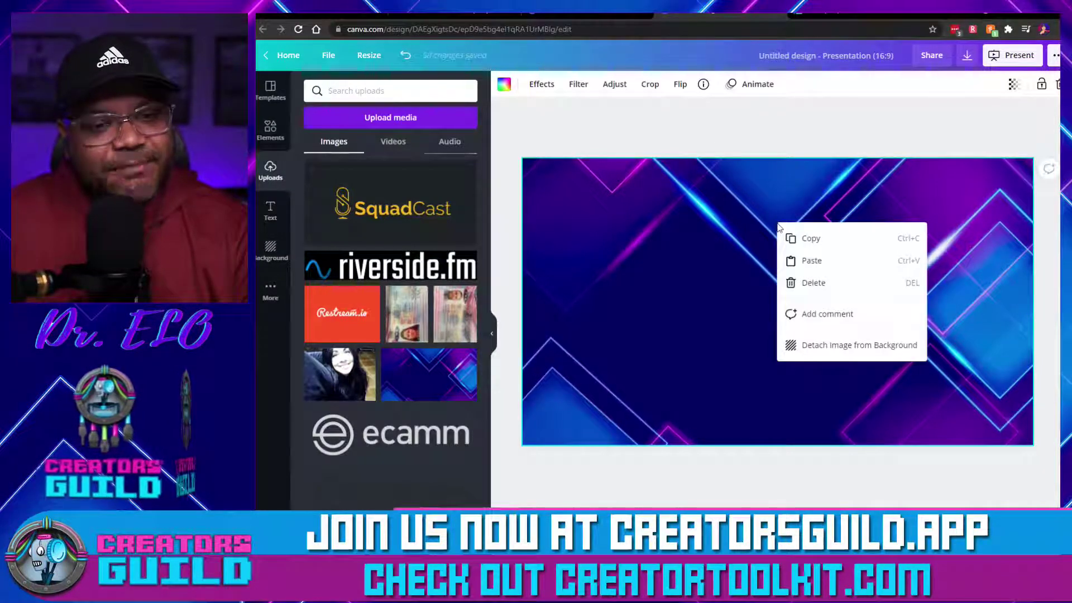
click(854, 346)
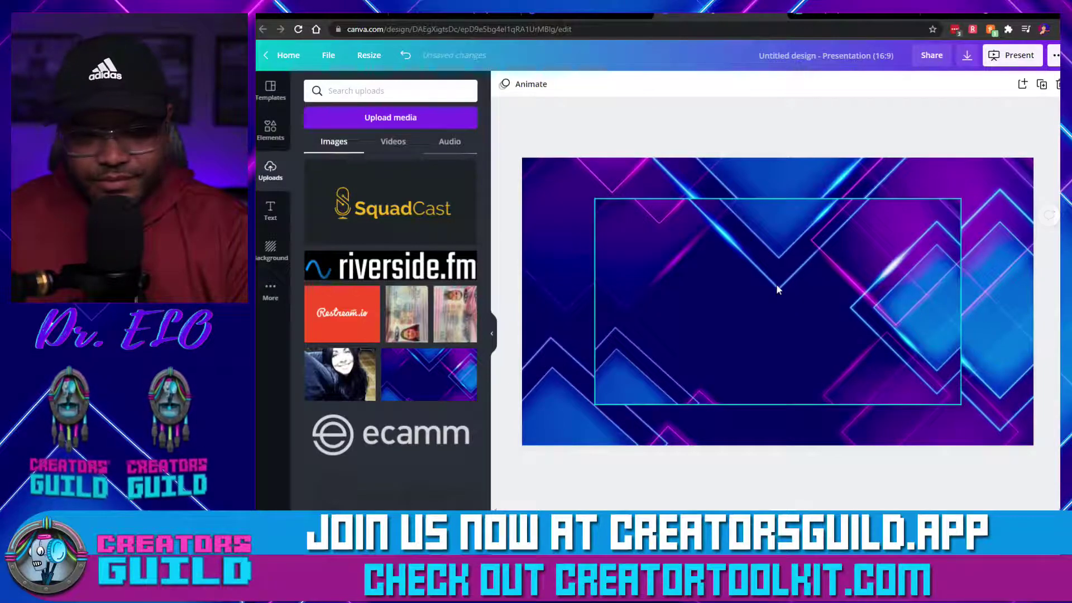
click(773, 228)
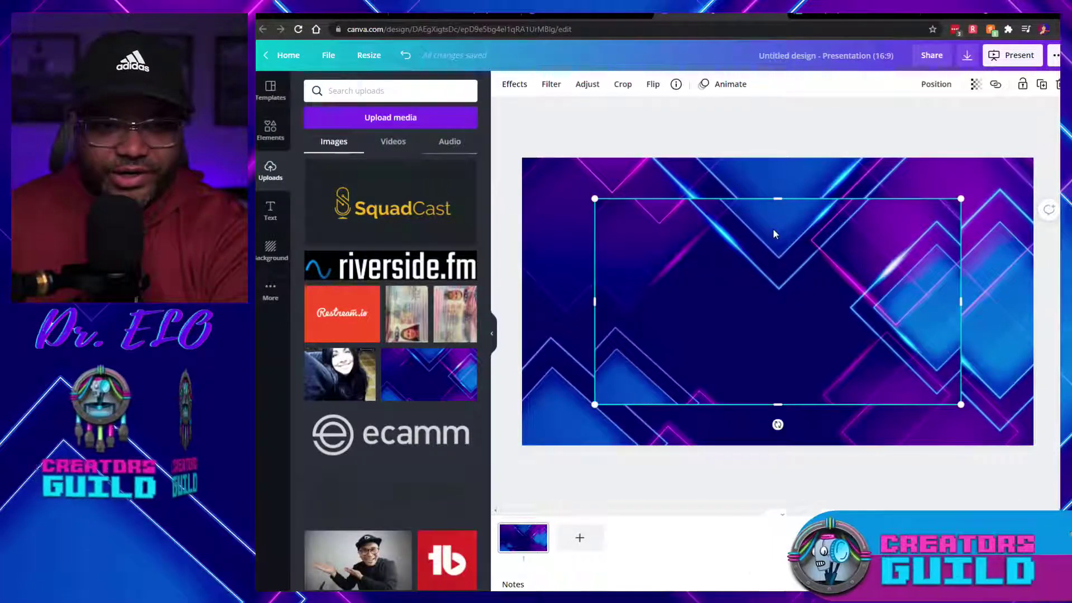
key(Delete)
click(796, 241)
key(Delete)
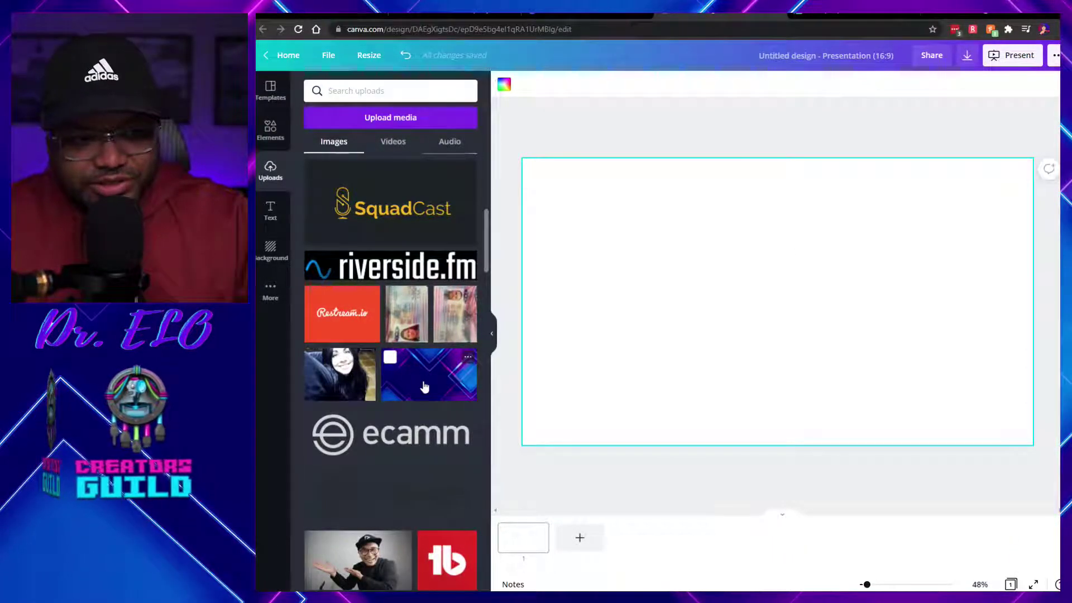
- Place the uploaded neon geometric image on the emptied slide again and make it the full-slide background
click(424, 373)
right_click(773, 265)
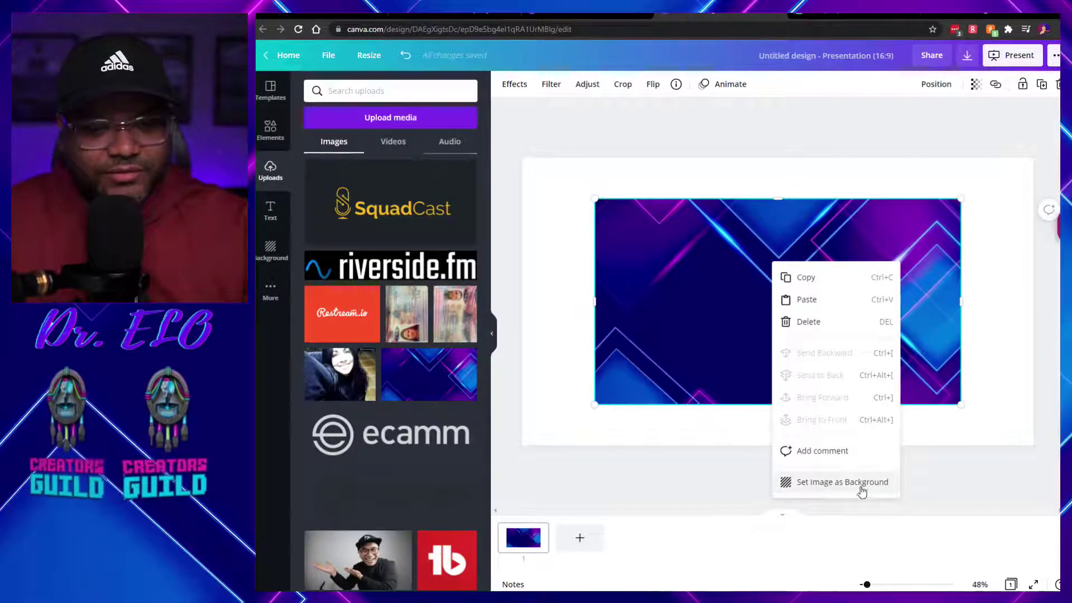
click(843, 482)
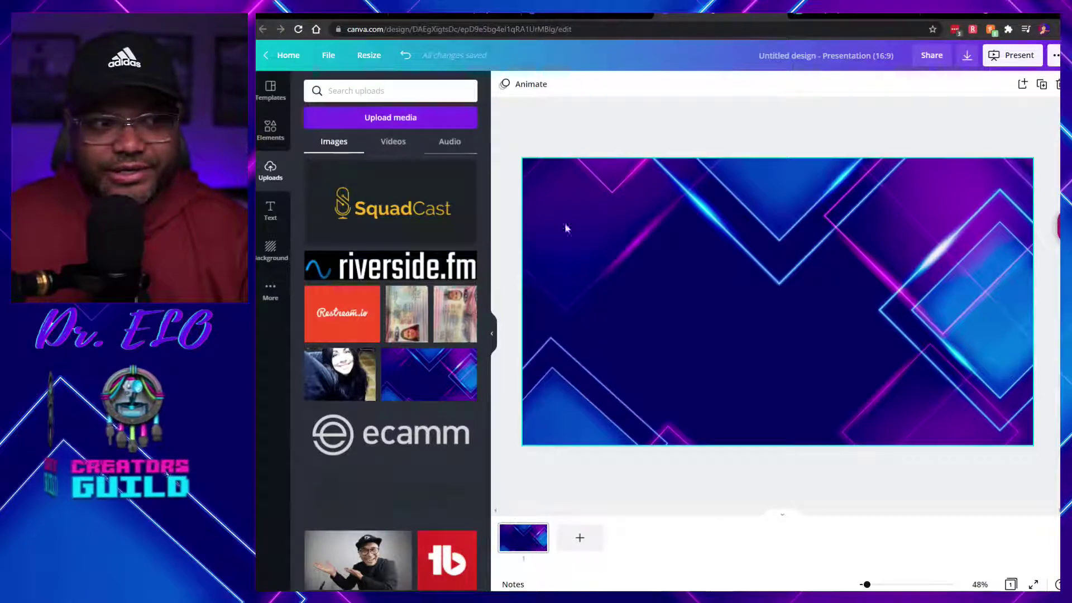
- Add a circle shape, shrink it and position it in the slide's upper-left corner, slightly below the top edge
click(270, 134)
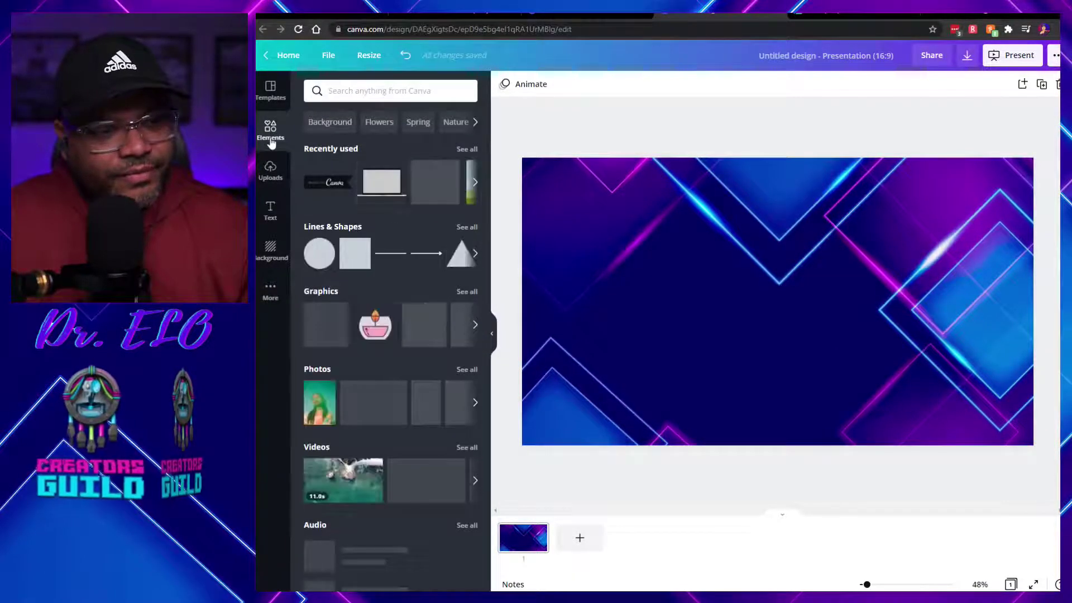
click(320, 254)
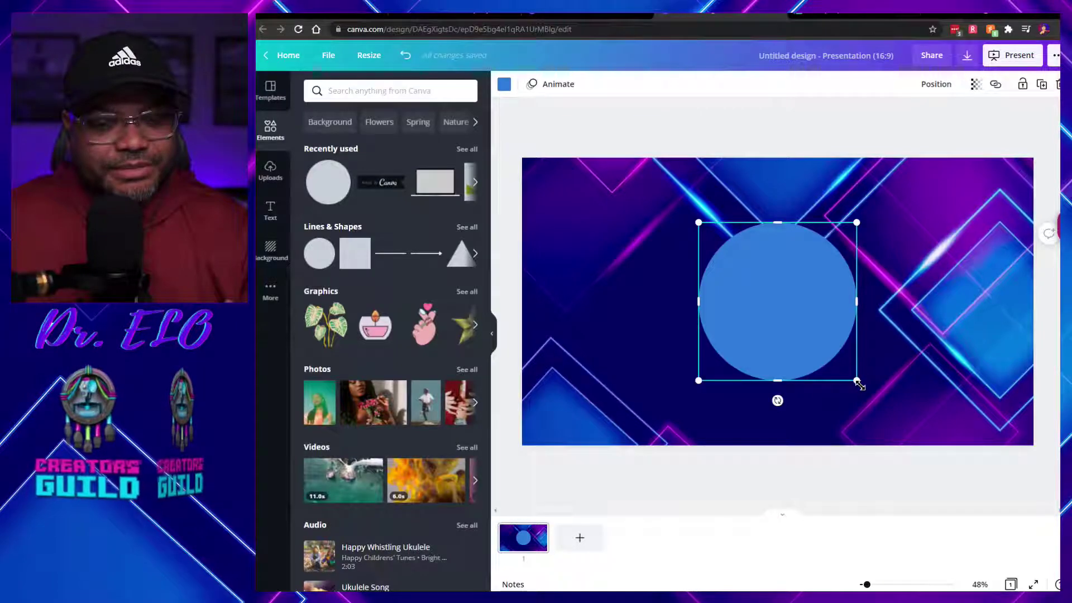
drag(854, 383, 812, 337)
drag(766, 296, 621, 250)
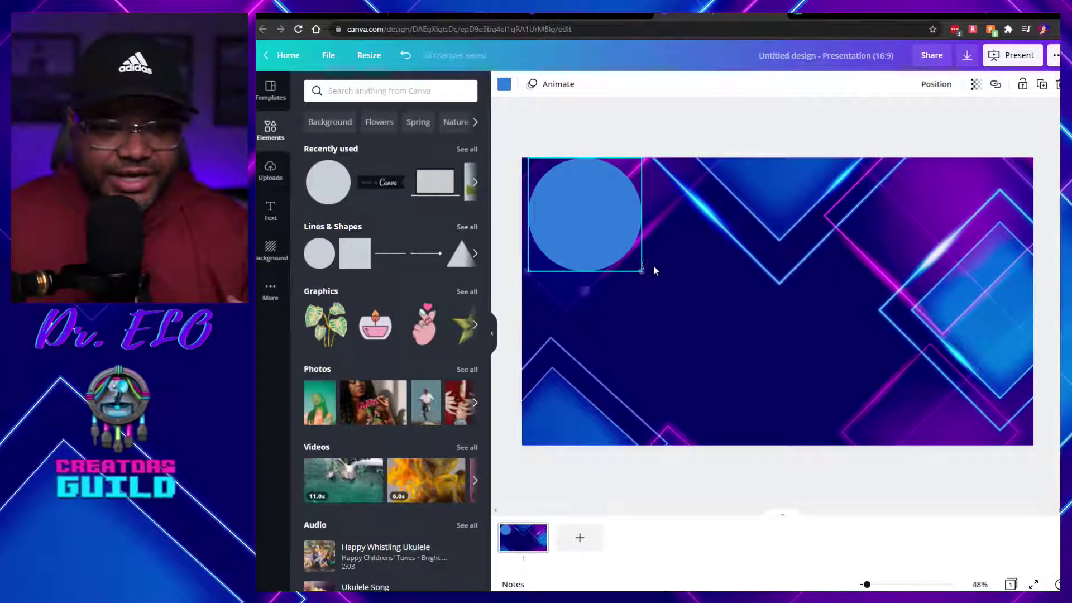
drag(654, 282, 653, 281)
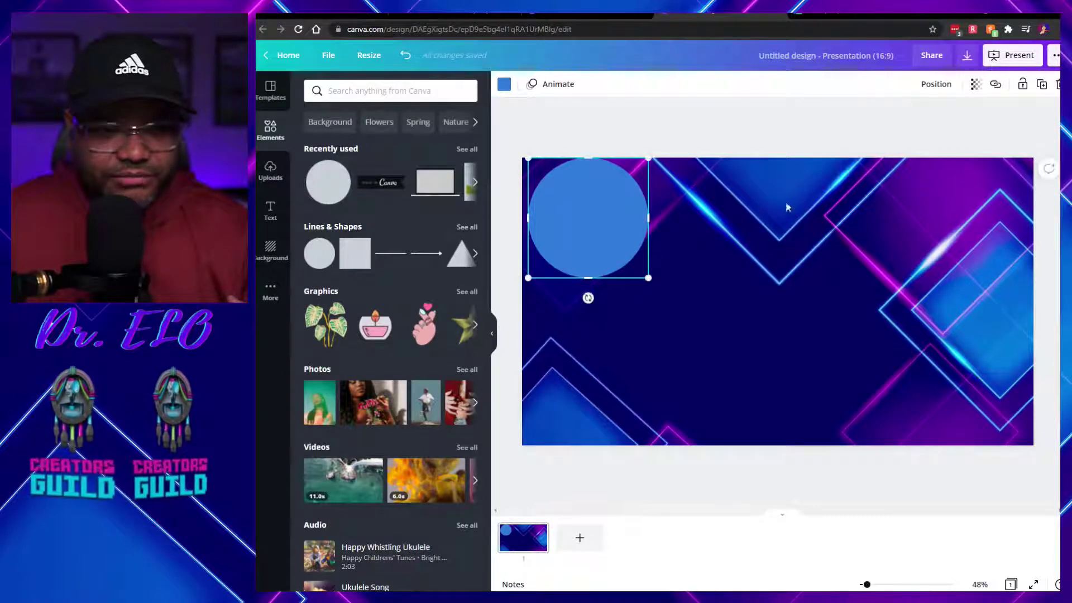
click(763, 267)
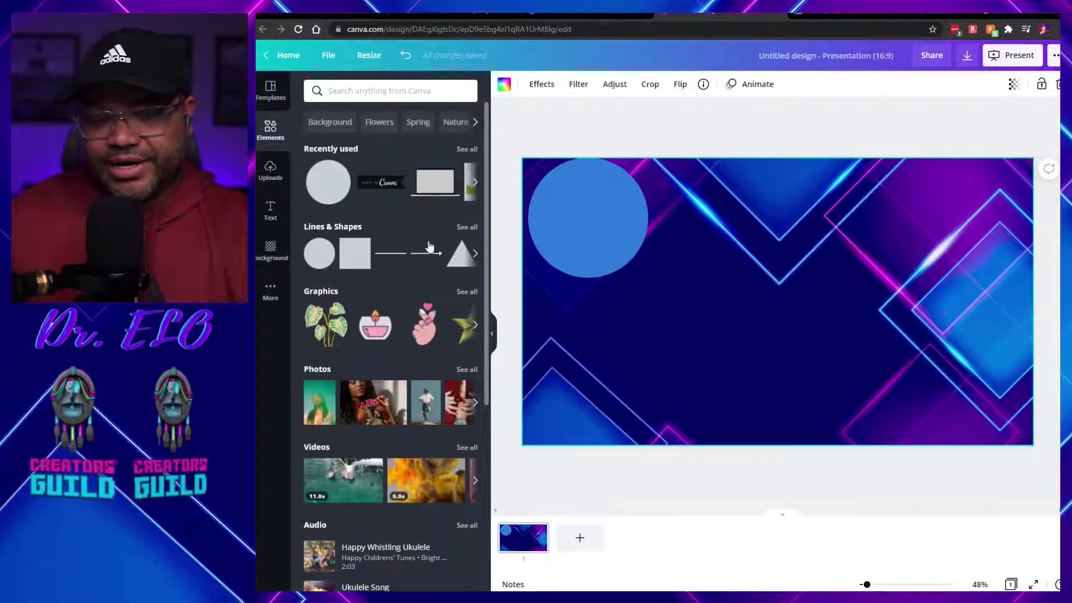
click(464, 227)
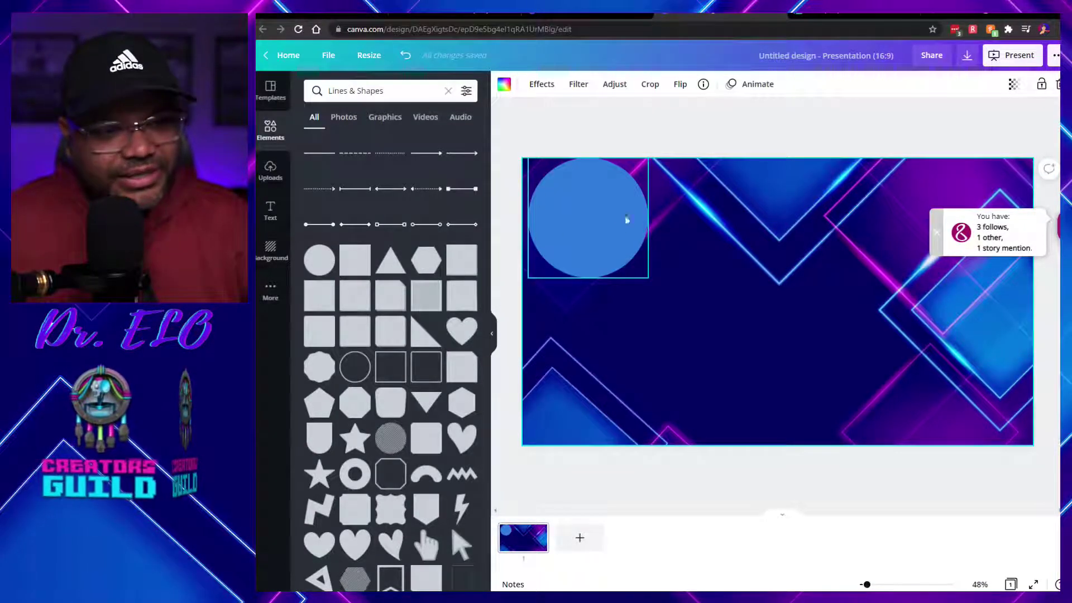
drag(598, 230, 595, 235)
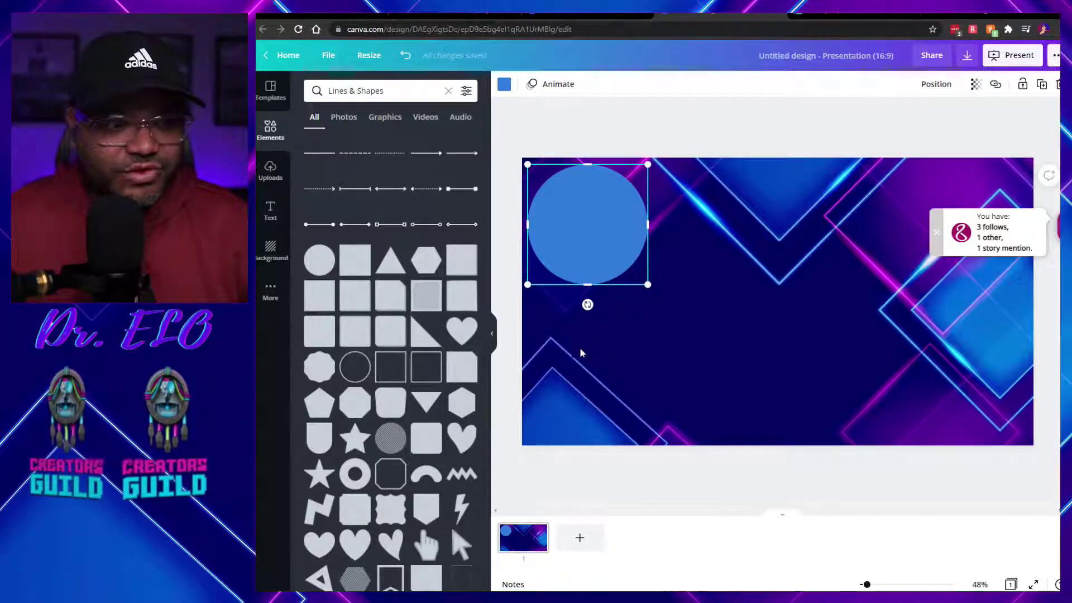
- Add a square shape with cut corners beside the circle and stretch it to a rectangle about 1,322 wide and 868 high
click(422, 441)
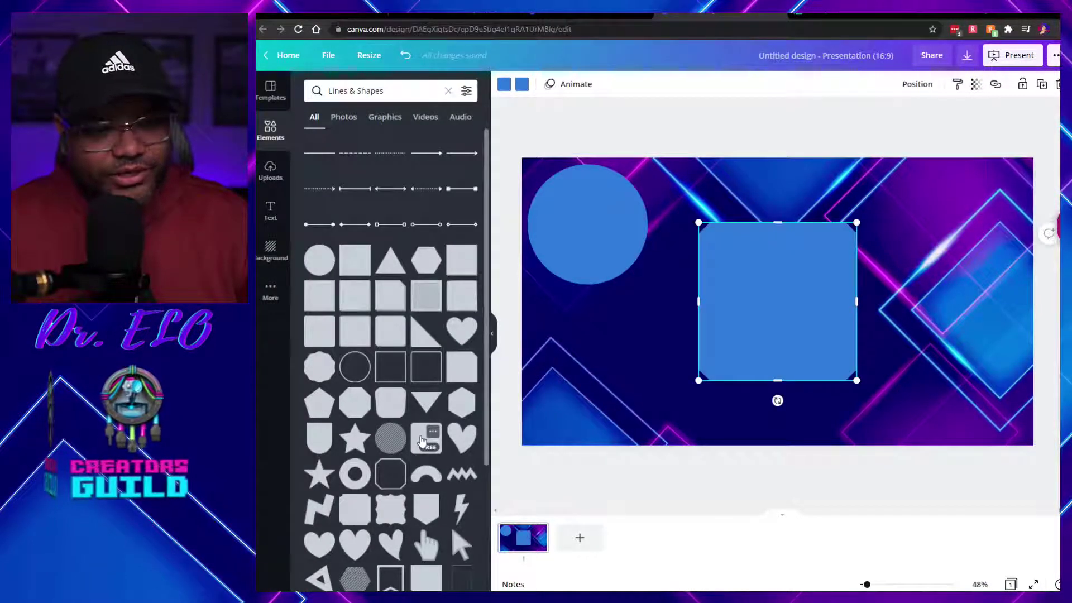
drag(746, 331, 701, 280)
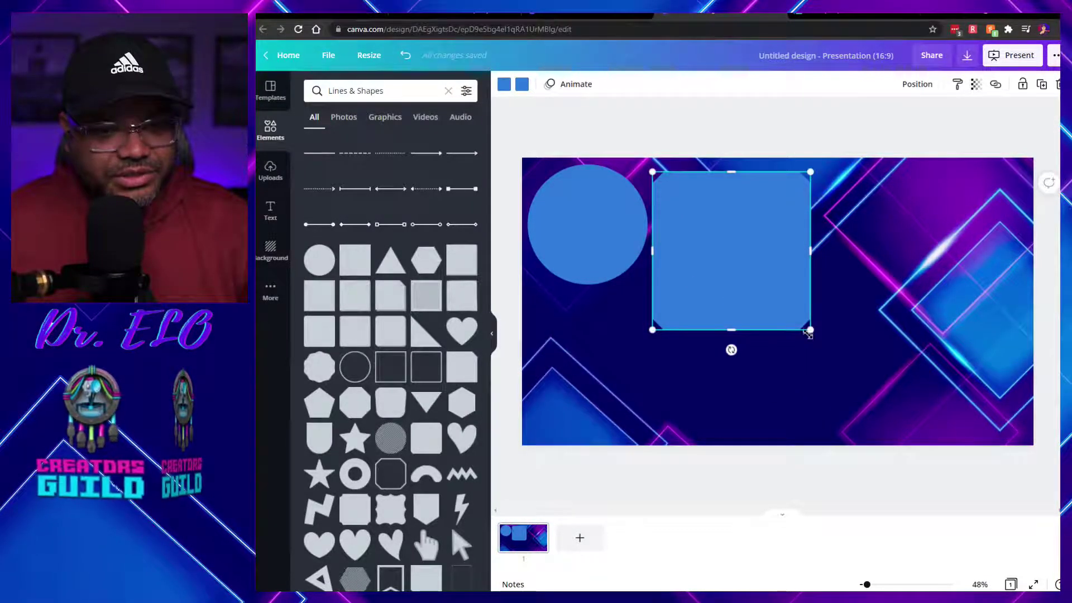
drag(811, 332, 889, 400)
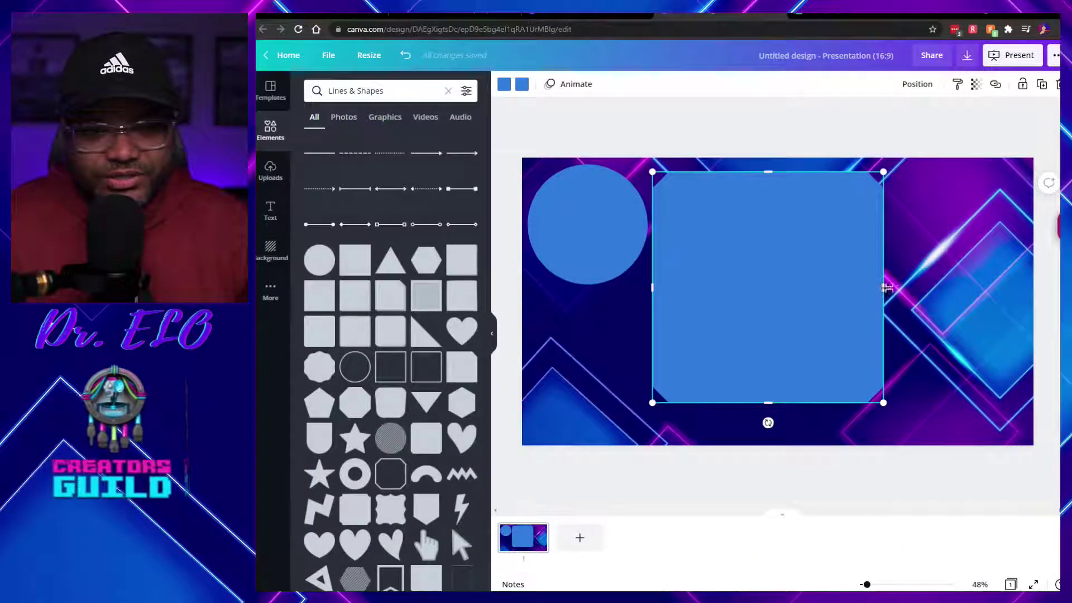
drag(885, 287, 1007, 285)
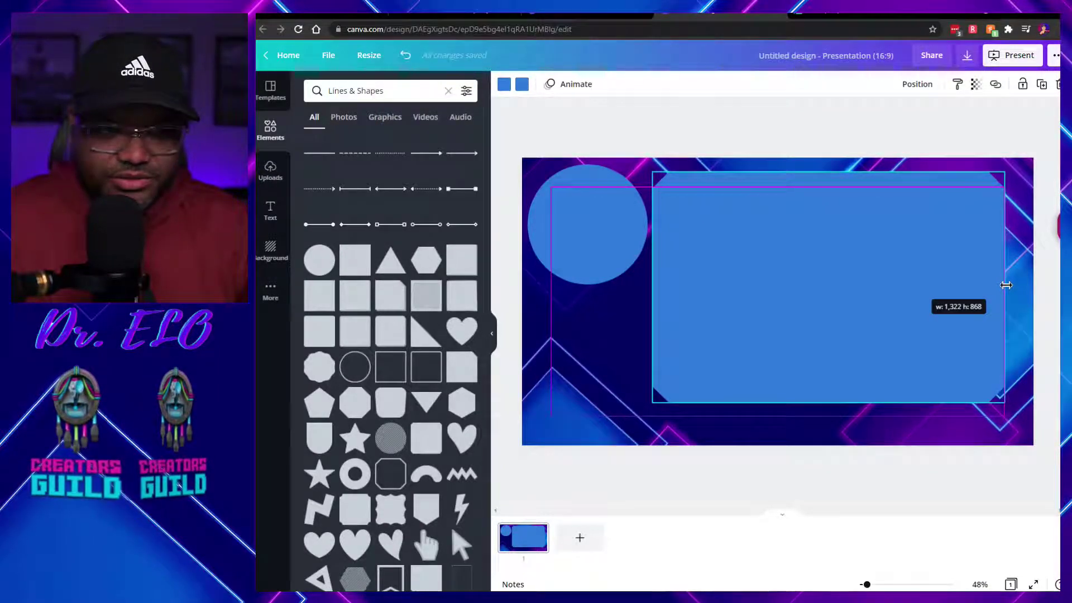
drag(1007, 285, 1004, 283)
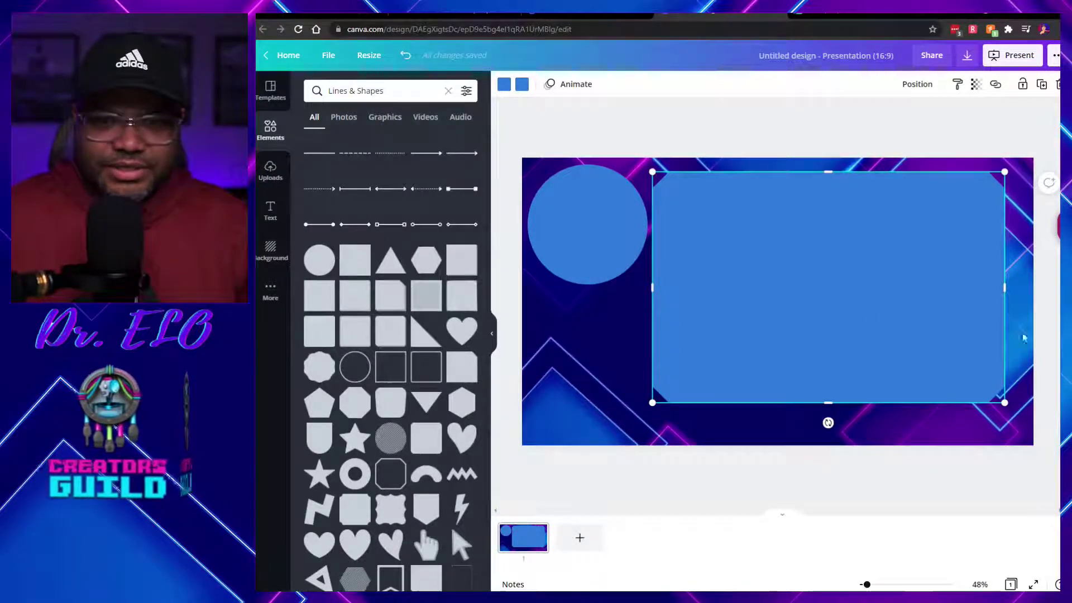
click(900, 136)
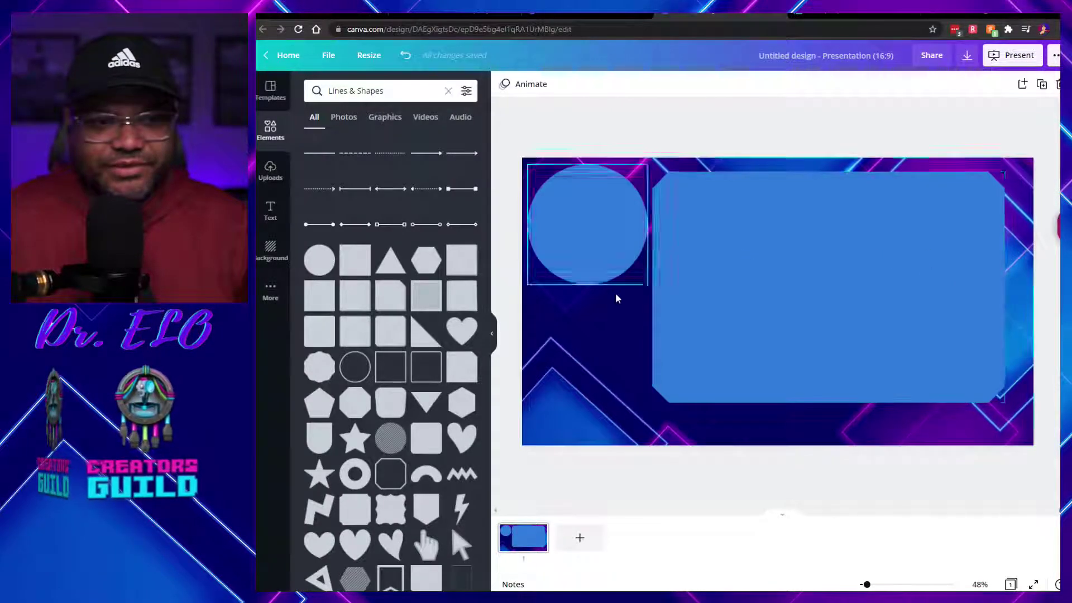
click(636, 345)
click(817, 302)
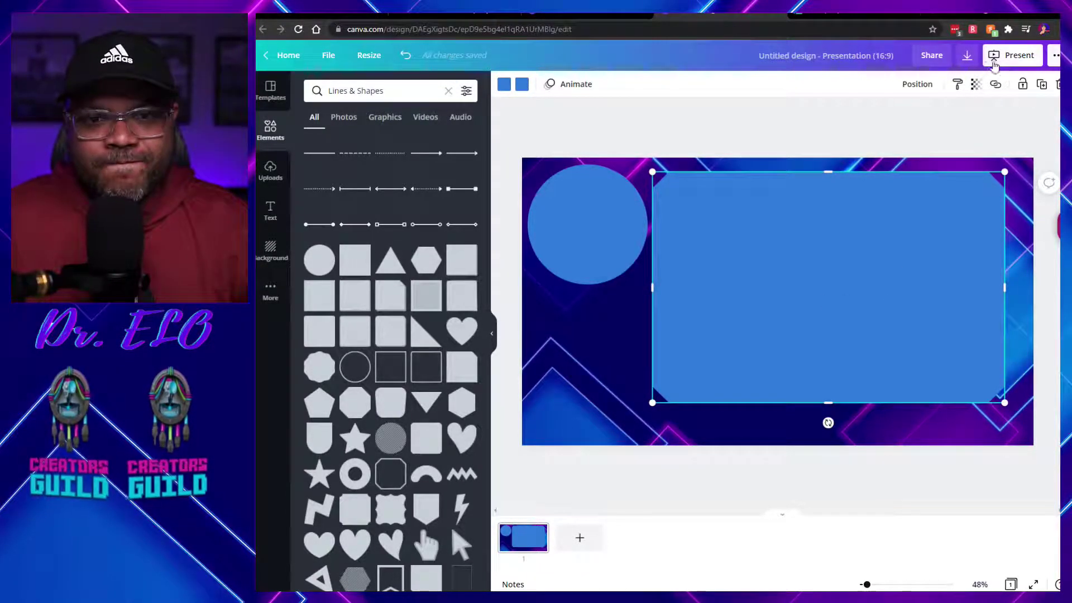
- Download the overlay design as a PNG at its original size and dismiss the save confirmation
click(968, 58)
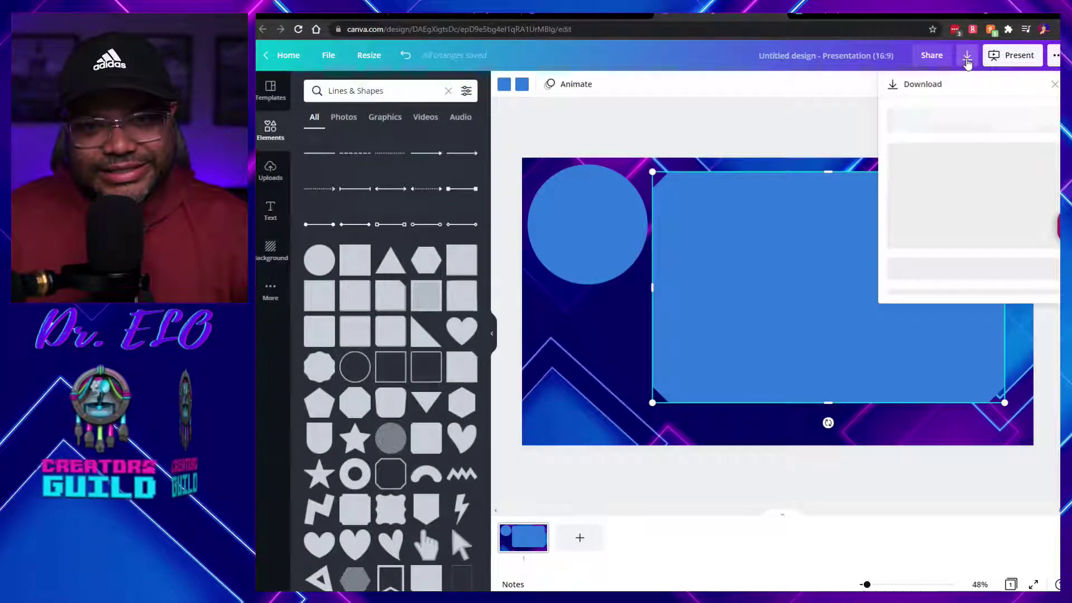
click(975, 135)
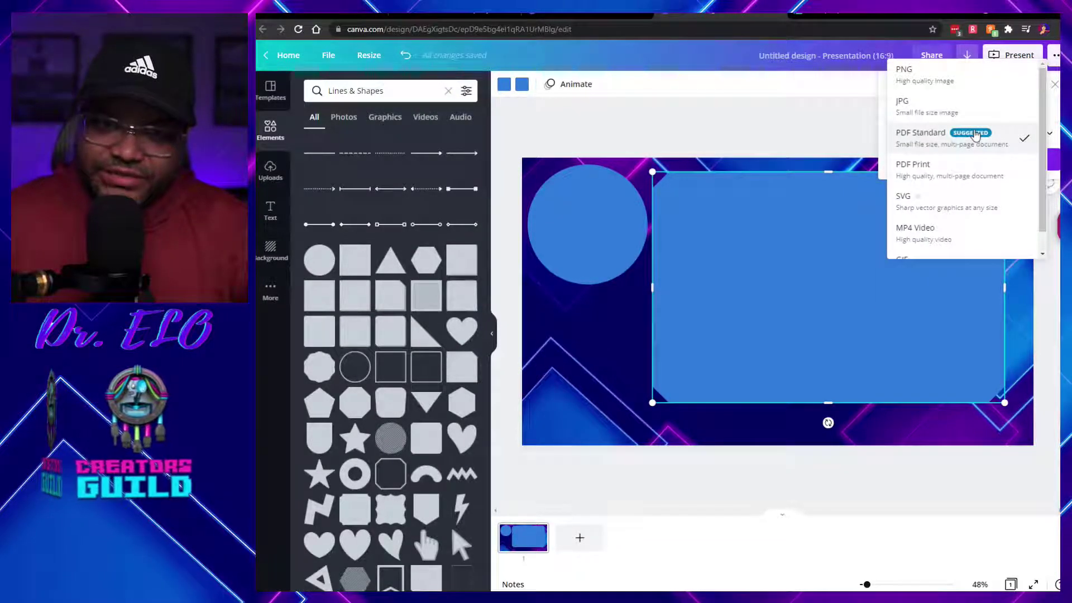
click(977, 80)
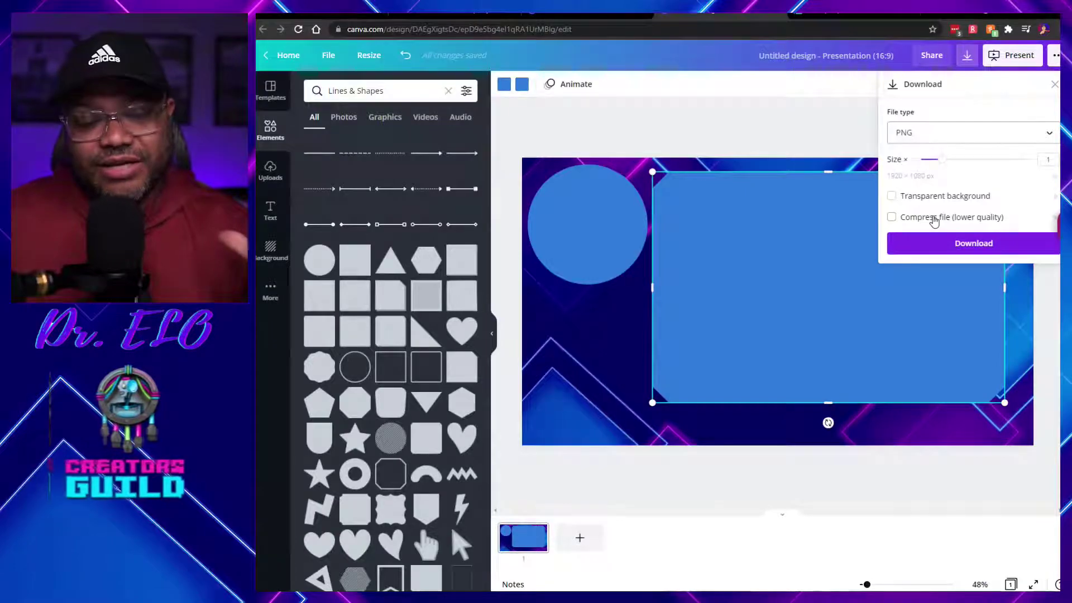
click(984, 251)
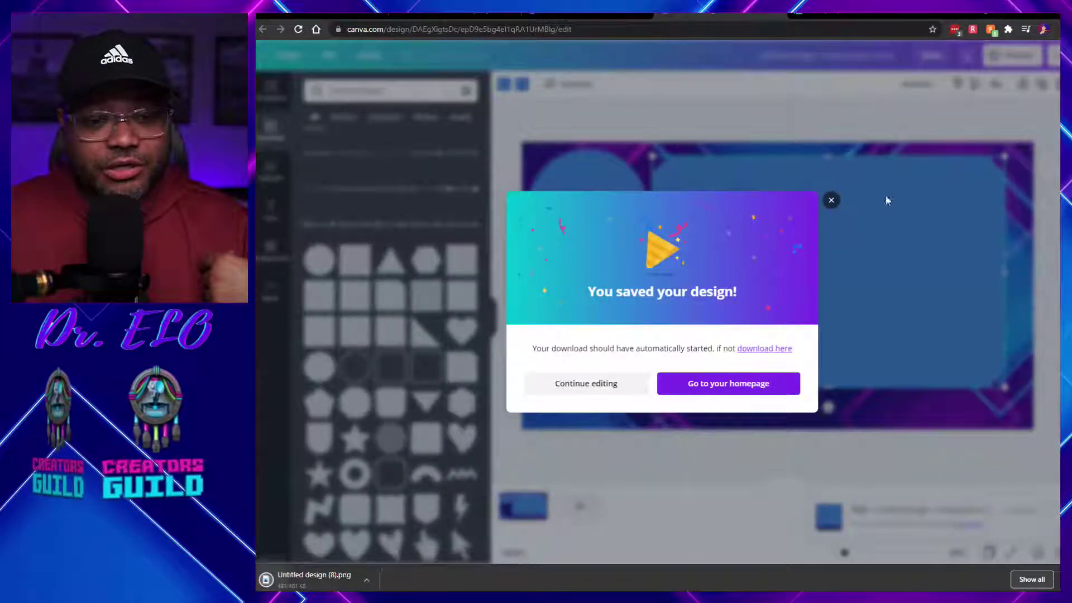
click(831, 217)
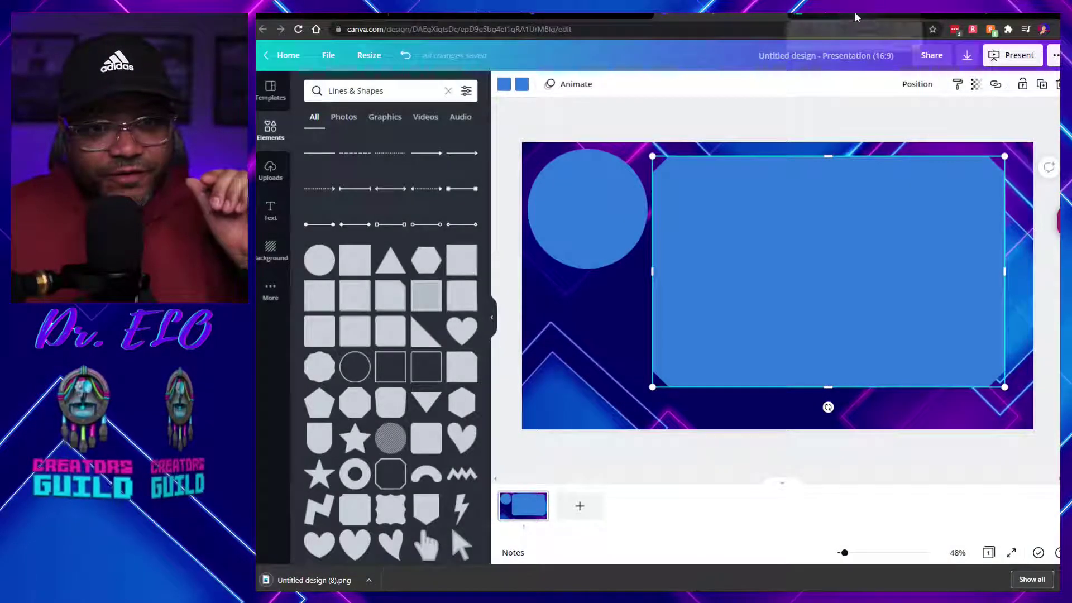
- Switch to Photopea and open the downloaded file Untitled design (8).png from its download folder
click(855, 14)
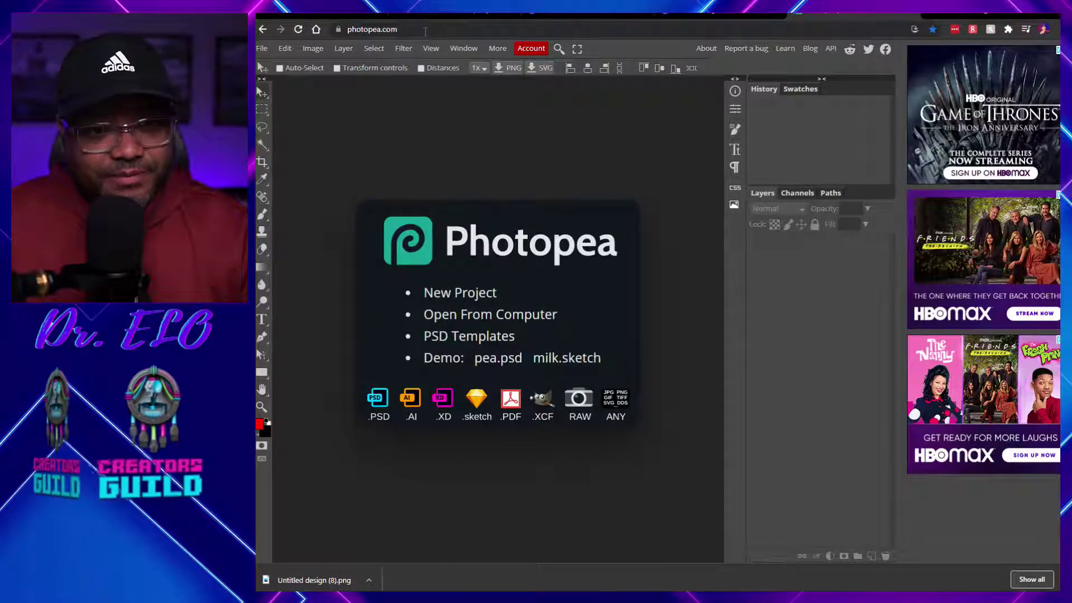
click(370, 581)
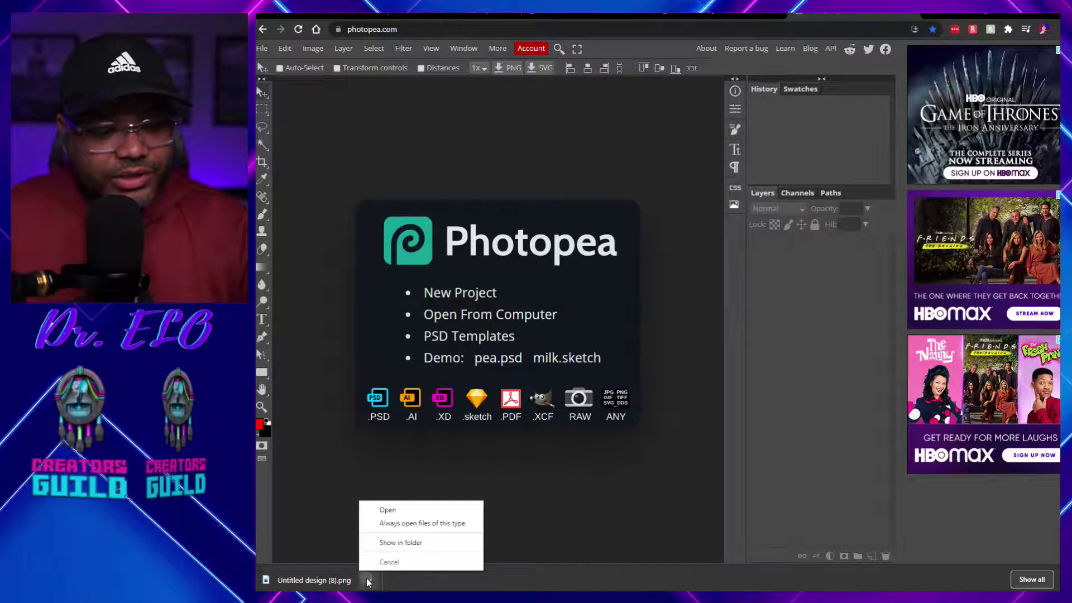
click(393, 544)
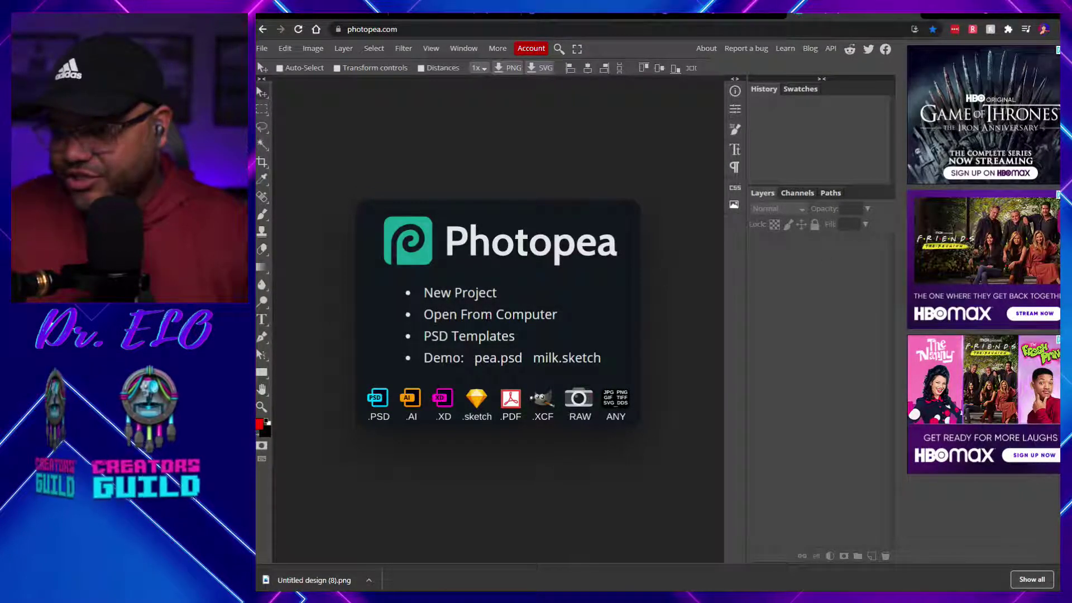
drag(995, 224, 596, 296)
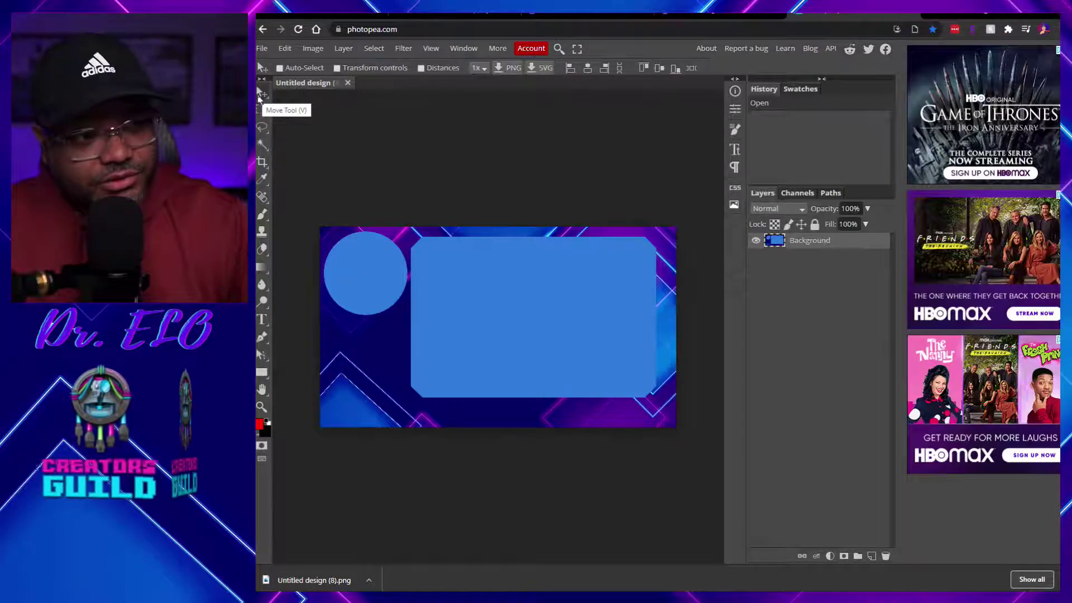
- Select the blue rectangle and the blue circle in turn with the Magic Wand and delete each to leave transparent cutouts
click(262, 145)
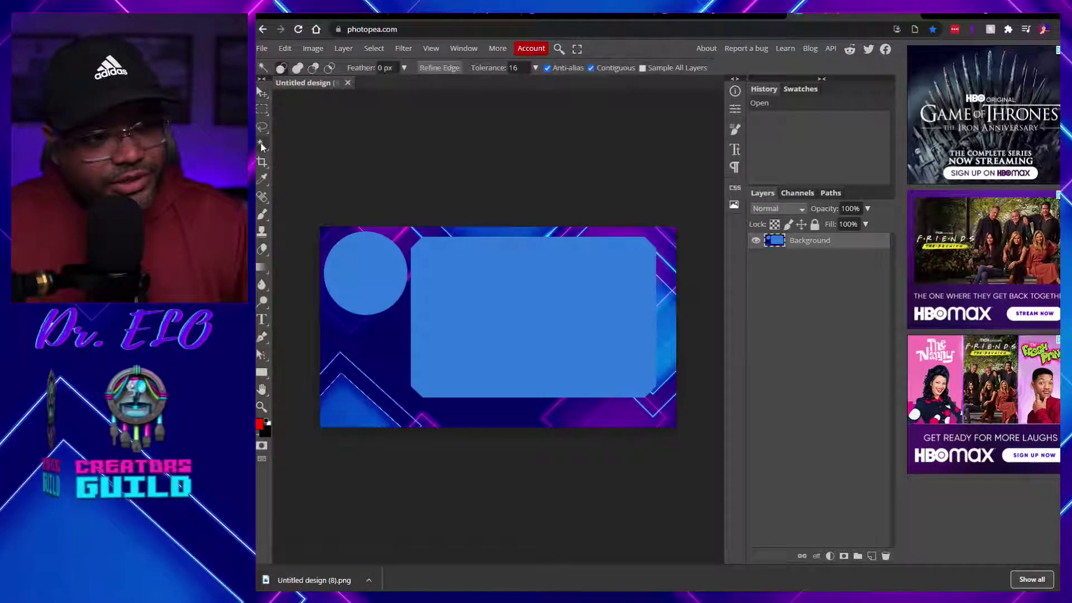
click(503, 302)
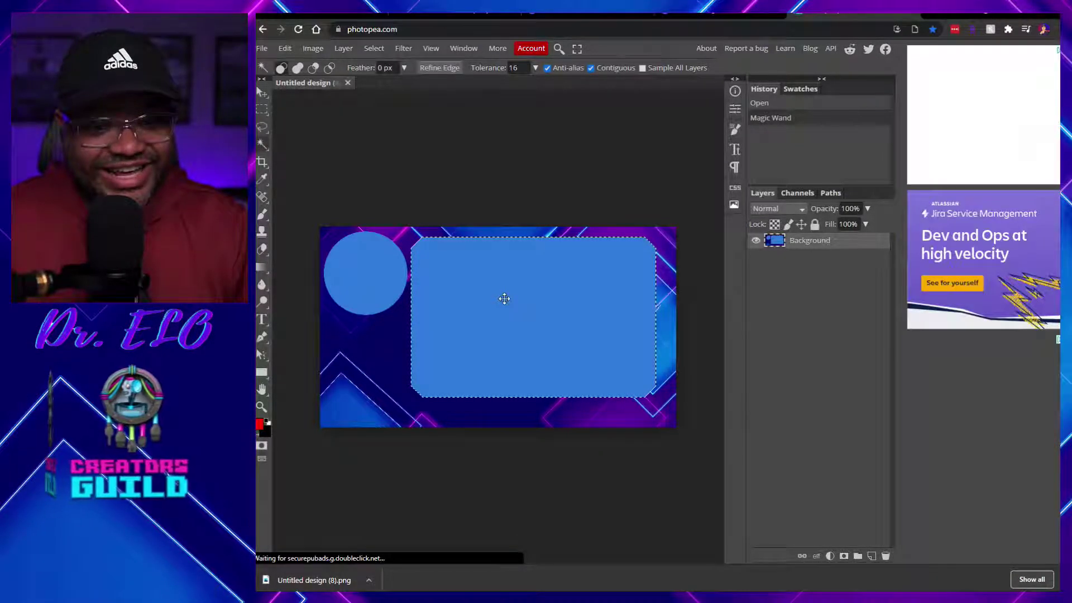
key(Delete)
click(375, 269)
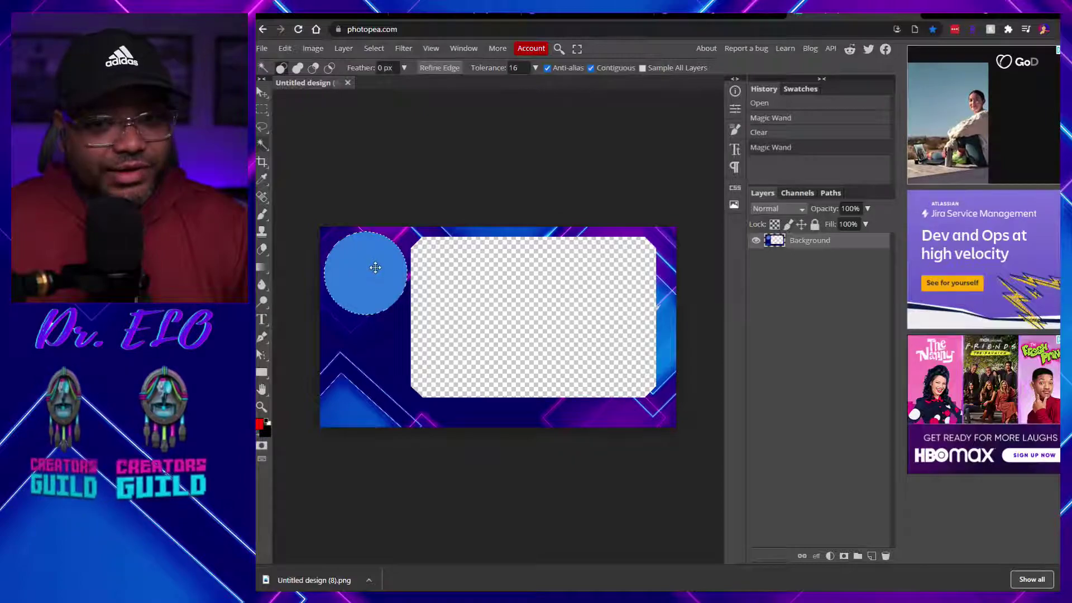
key(Delete)
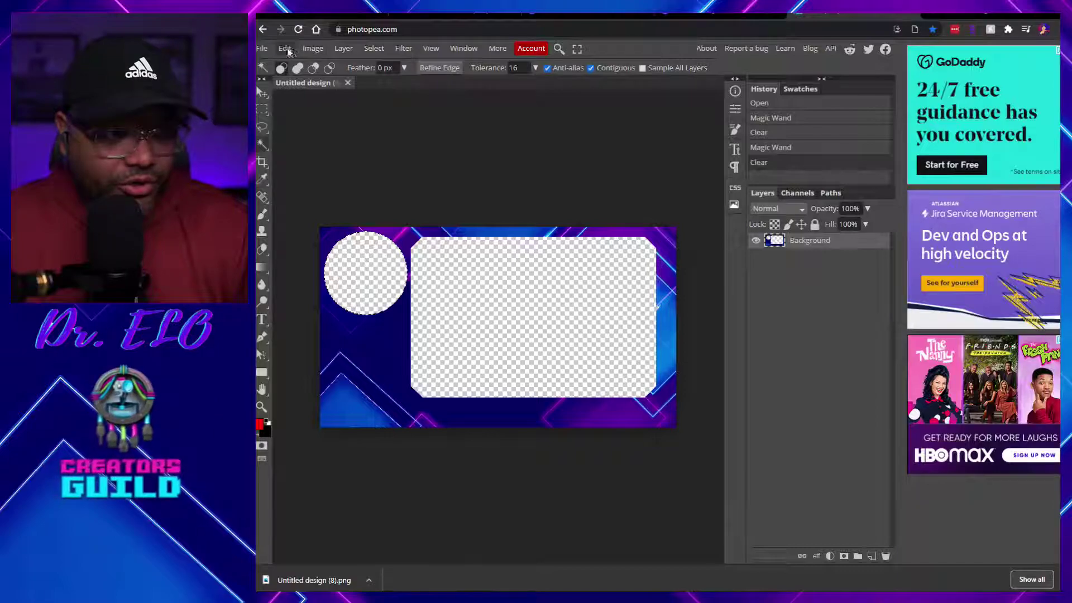
- Export the cut-out overlay as a PNG at 1920 × 1080 px and 100% quality
click(262, 49)
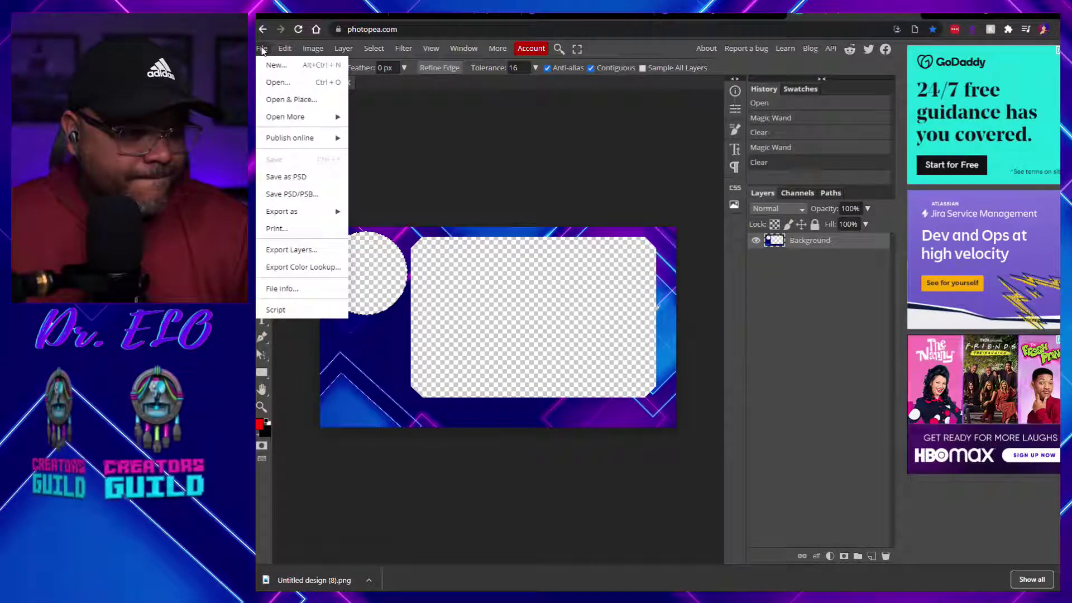
mouse_move(302, 212)
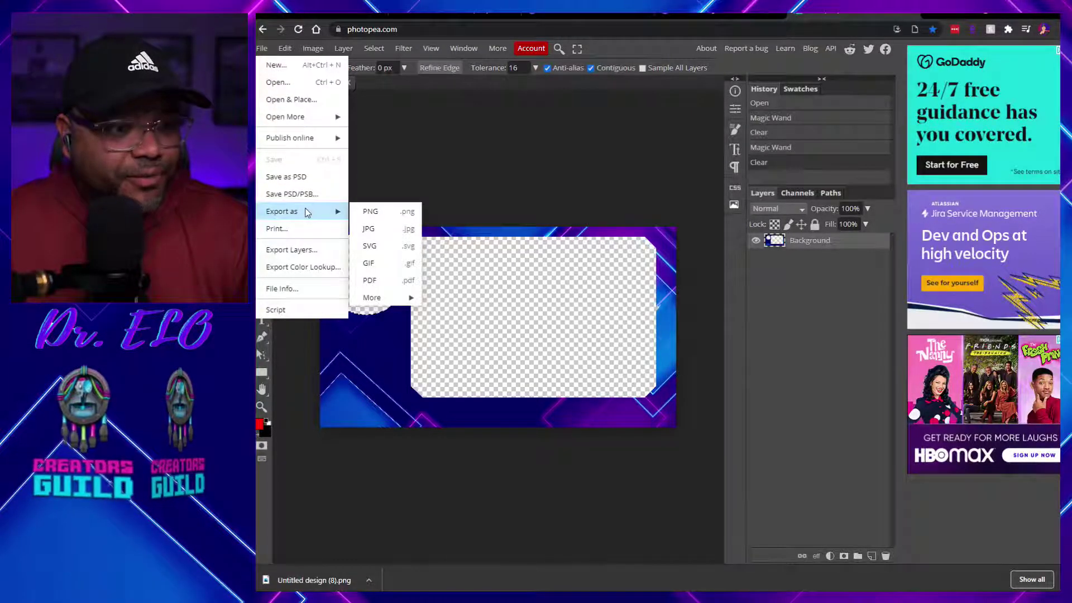
click(375, 215)
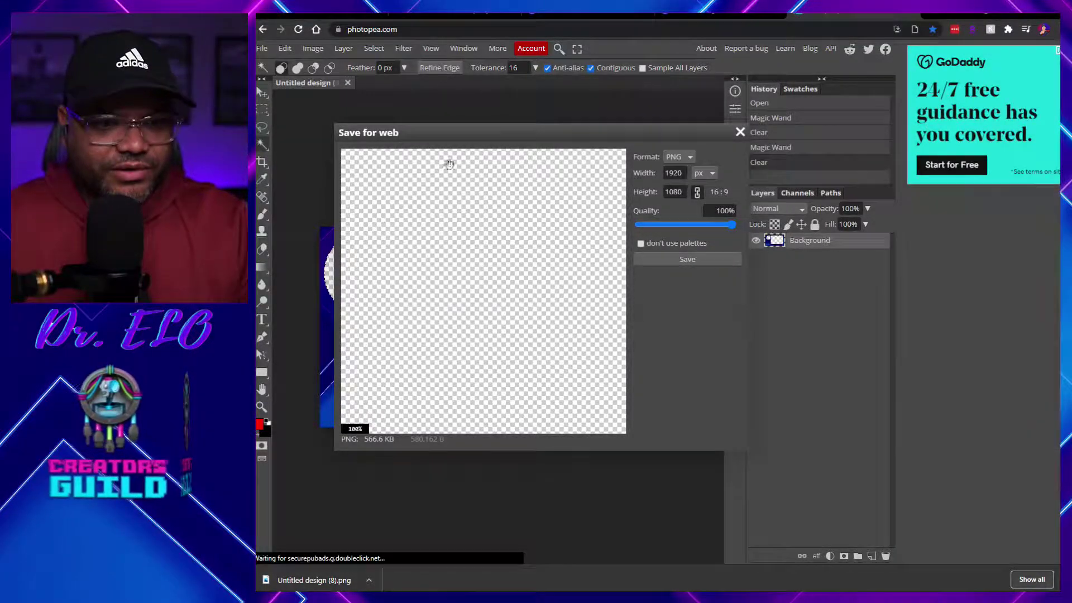
click(688, 260)
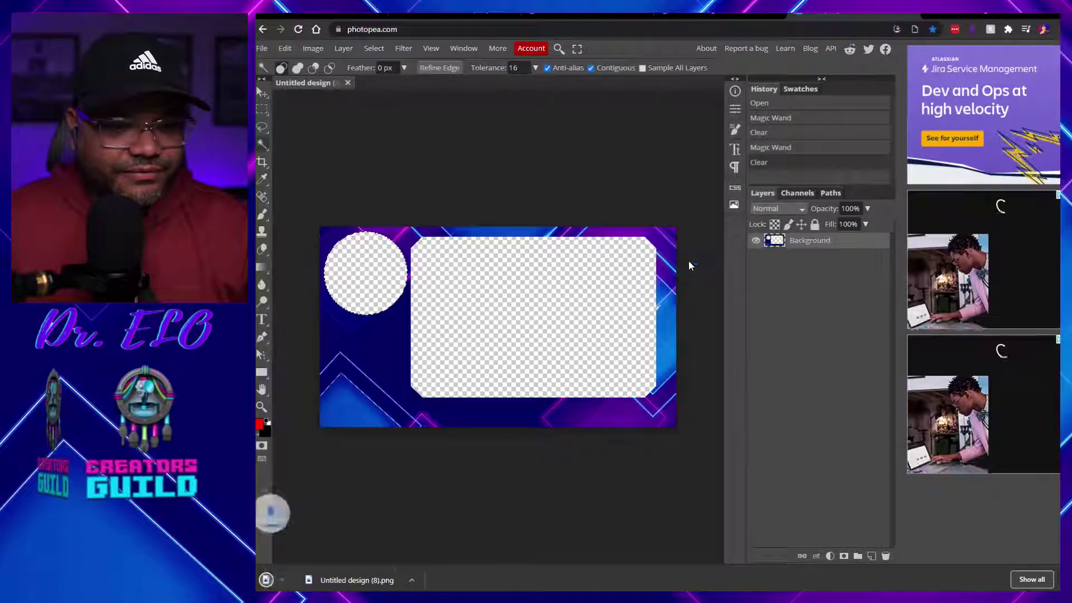
- Check the exported overlay PNG in the Photos viewer from the Downloads folder, and close both windows
click(368, 580)
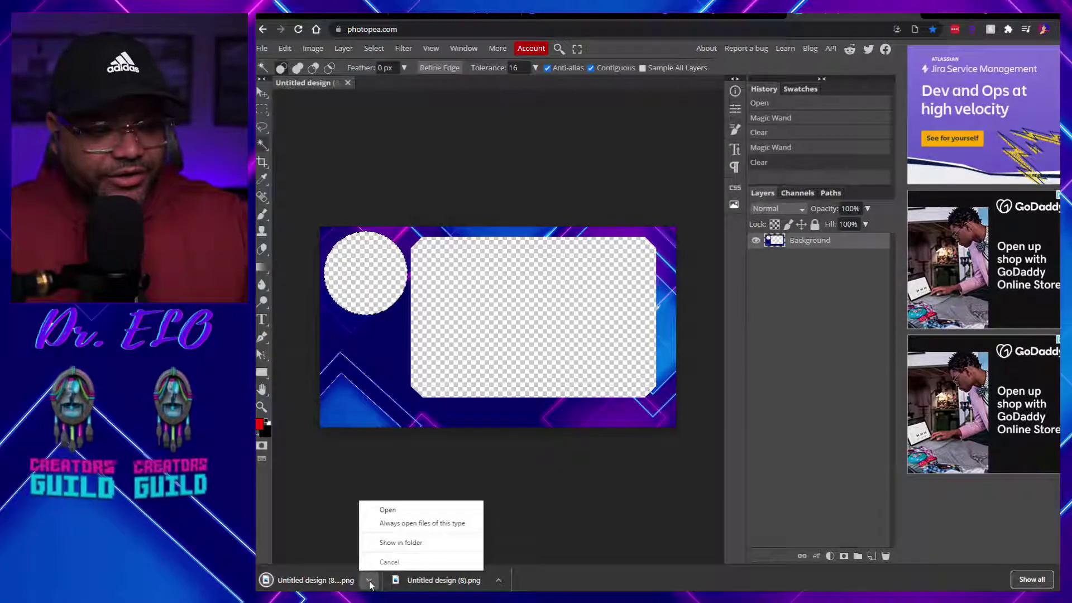
click(397, 544)
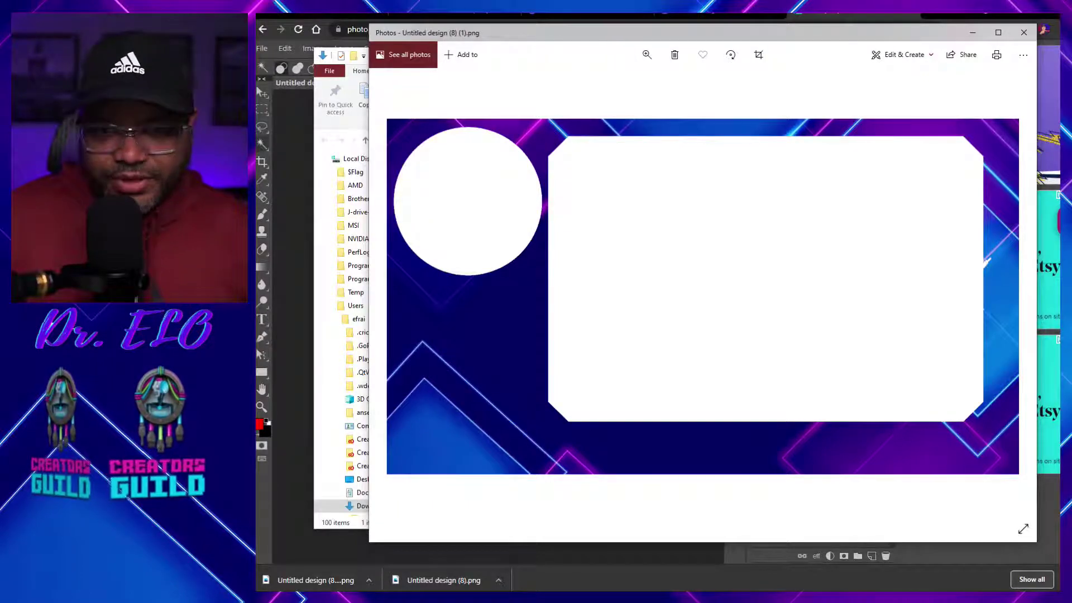
click(1024, 32)
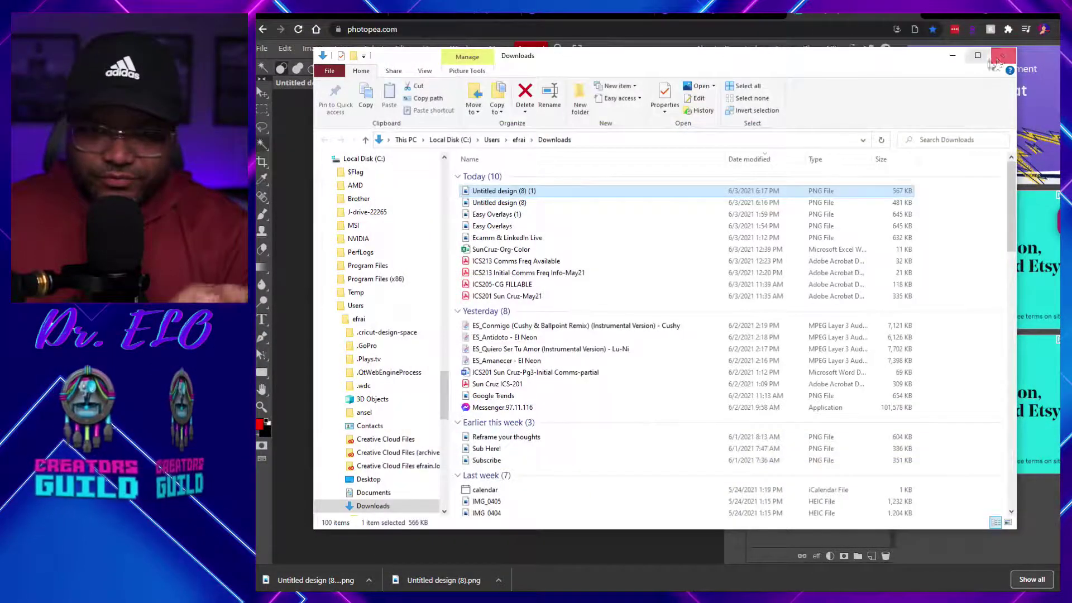
click(1000, 55)
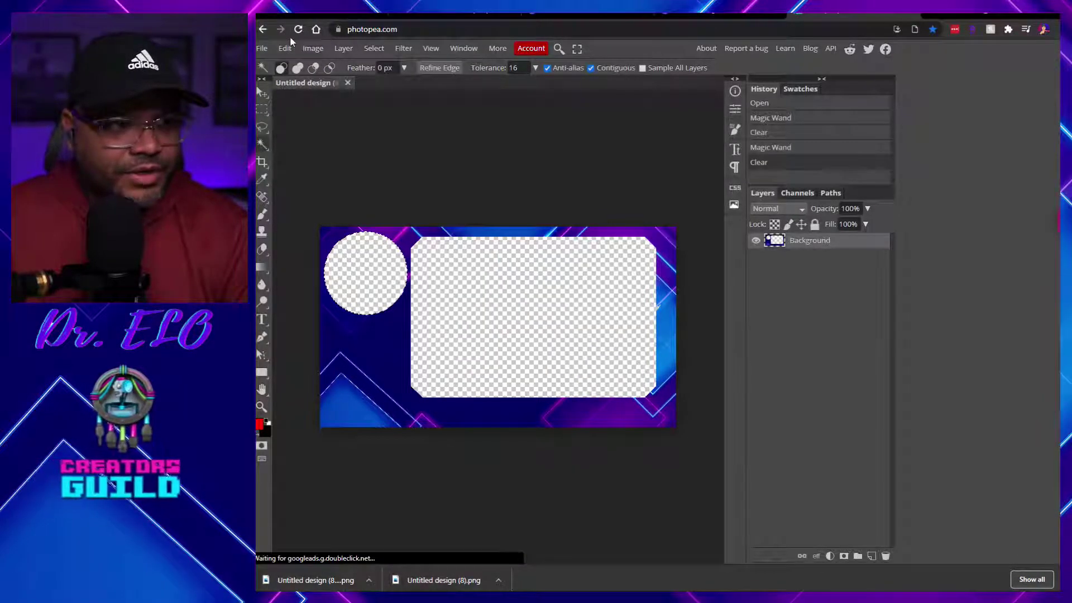
- Reload Photopea to clear the open image, and switch to Canva to create a new blank Presentation (16:9) design
click(299, 31)
click(717, 96)
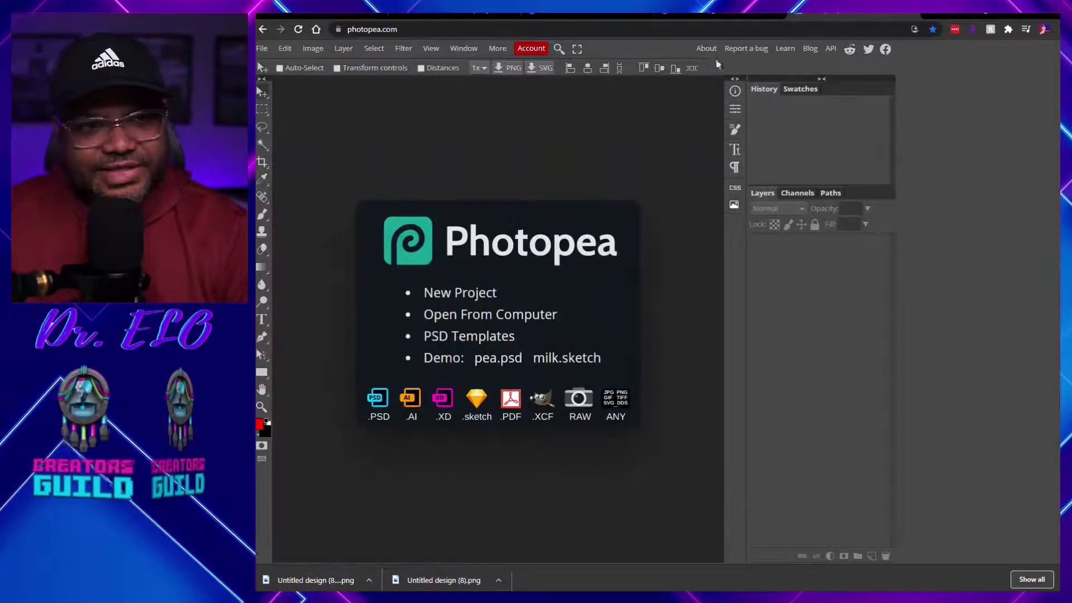
click(626, 18)
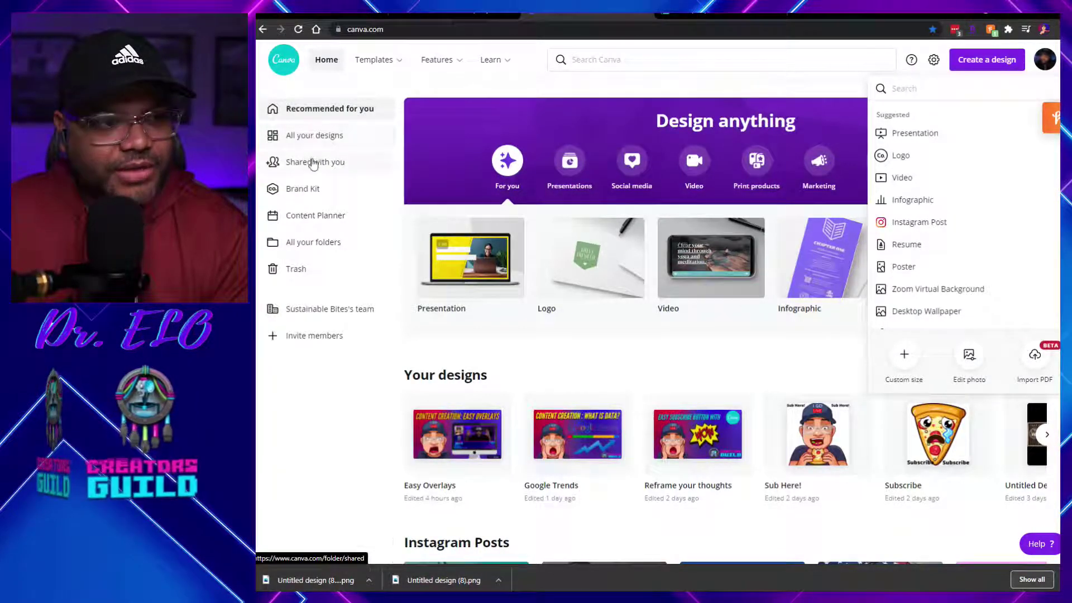
click(983, 60)
click(983, 60)
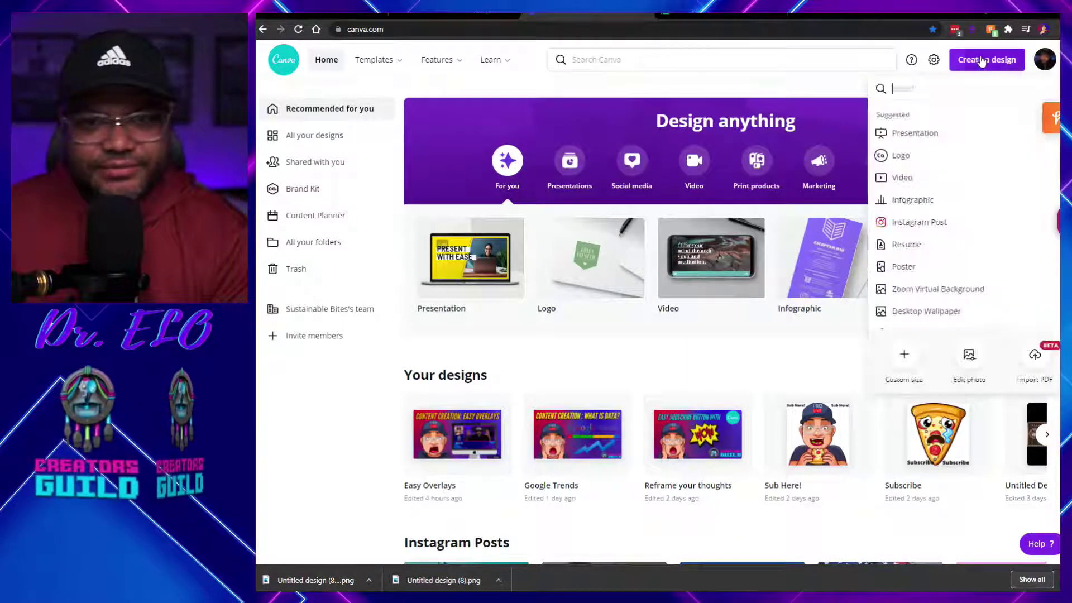
click(916, 135)
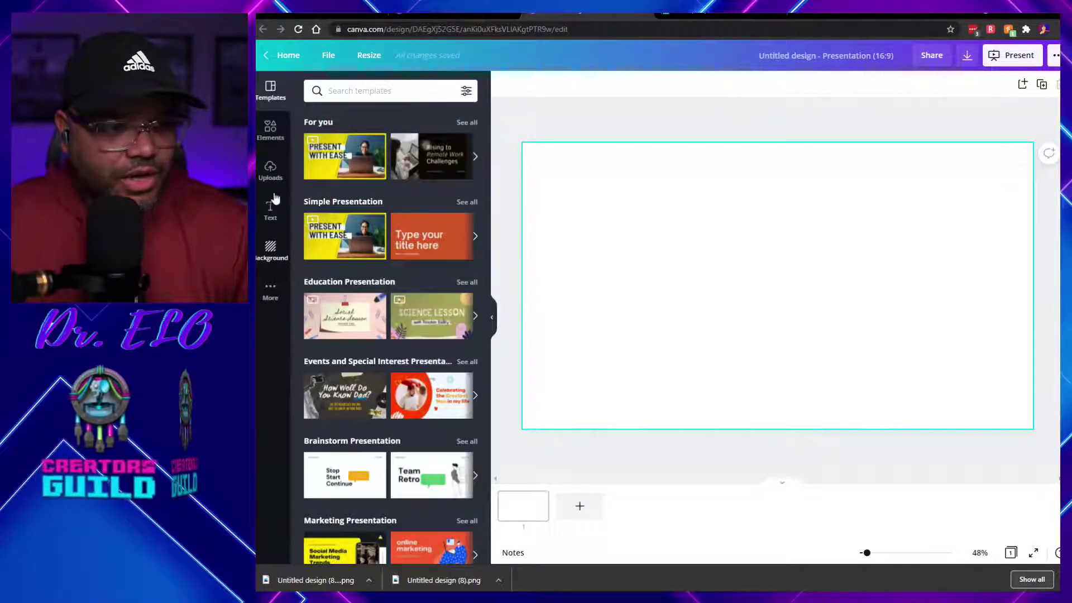
- Place the uploaded neon geometric image on the blank slide and set it as the slide background
click(270, 174)
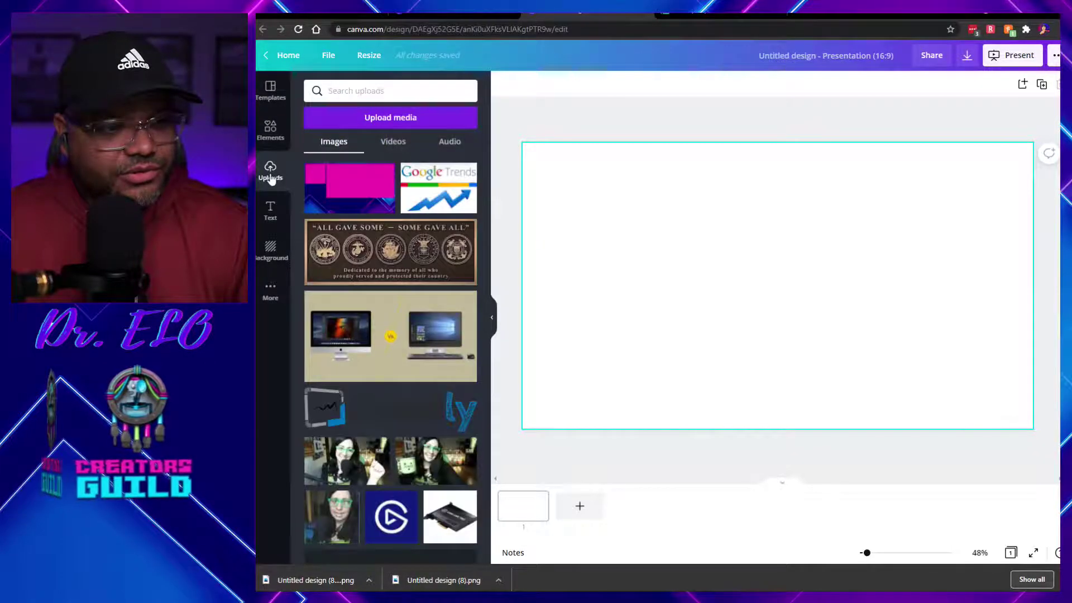
scroll(441, 363, down, 8)
scroll(449, 356, down, 3)
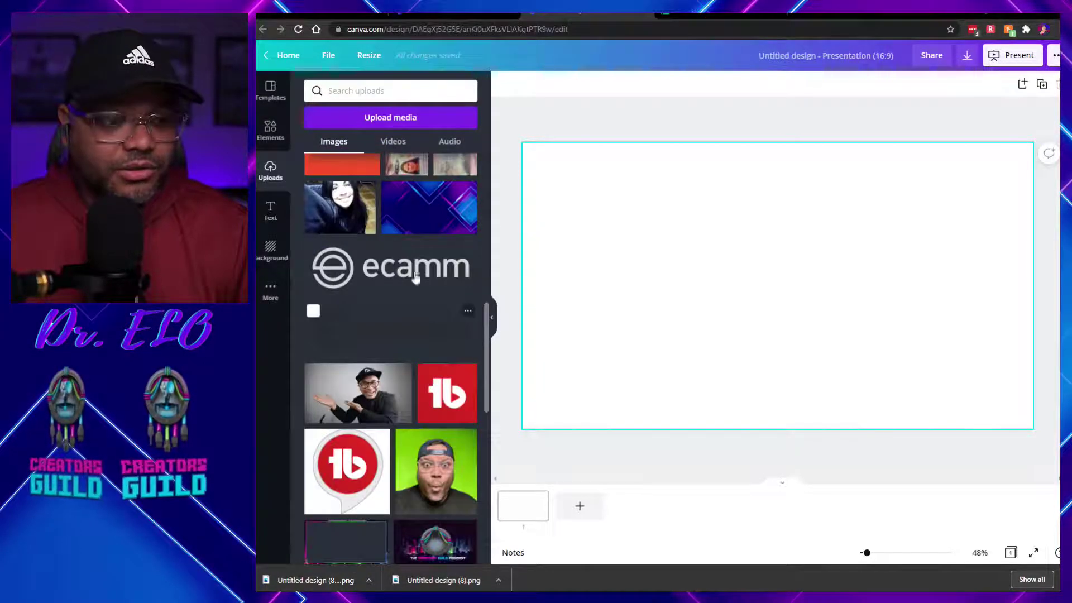
click(422, 217)
right_click(760, 281)
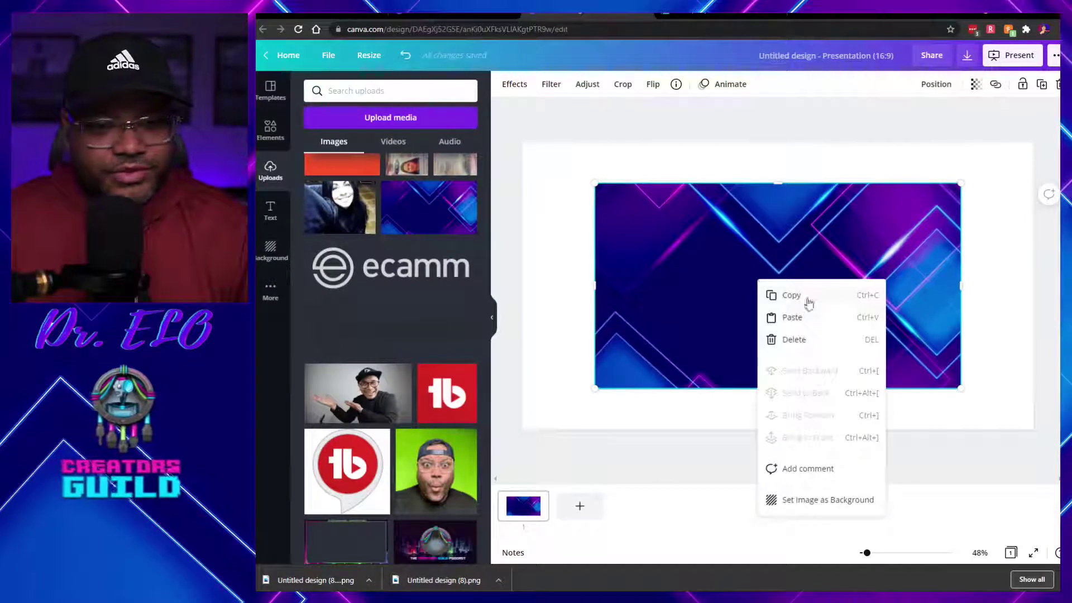
click(813, 499)
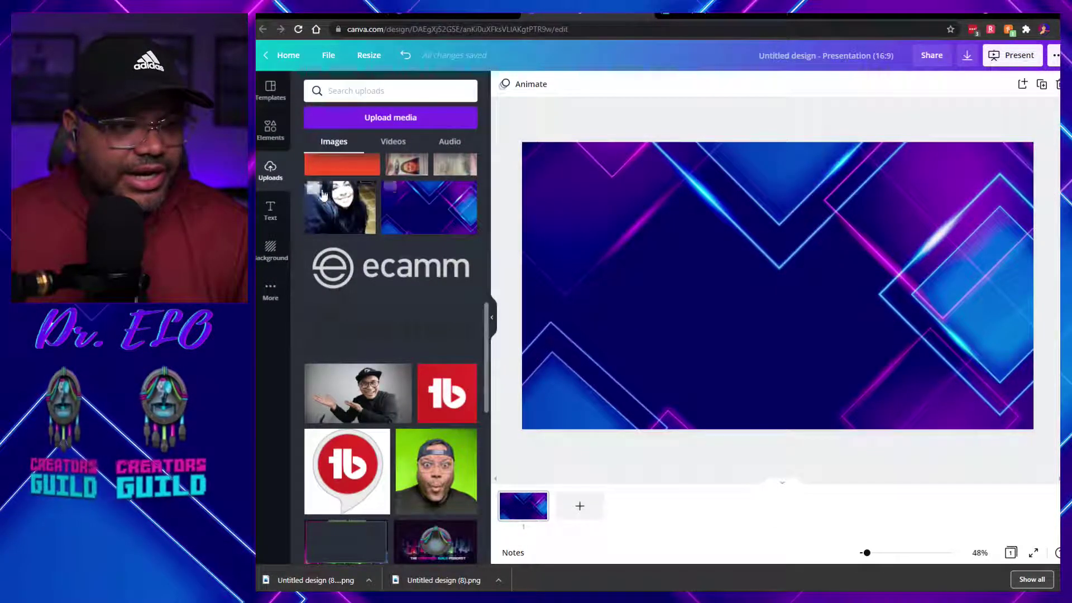
- Add the recently used cut-corner square, move it to the slide's left side and enlarge it to most of the slide height
click(272, 140)
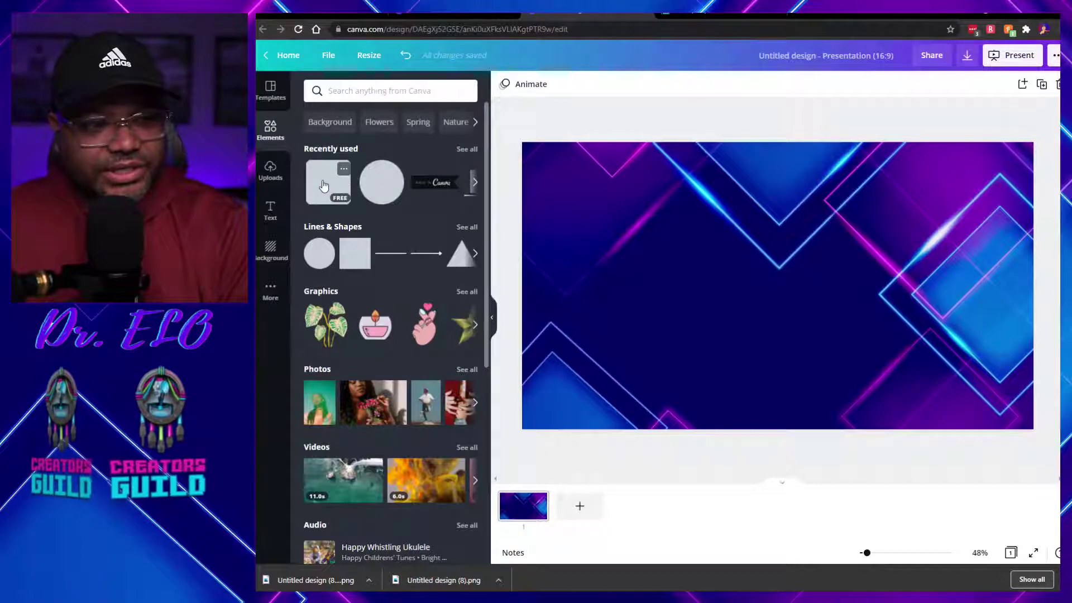
click(324, 186)
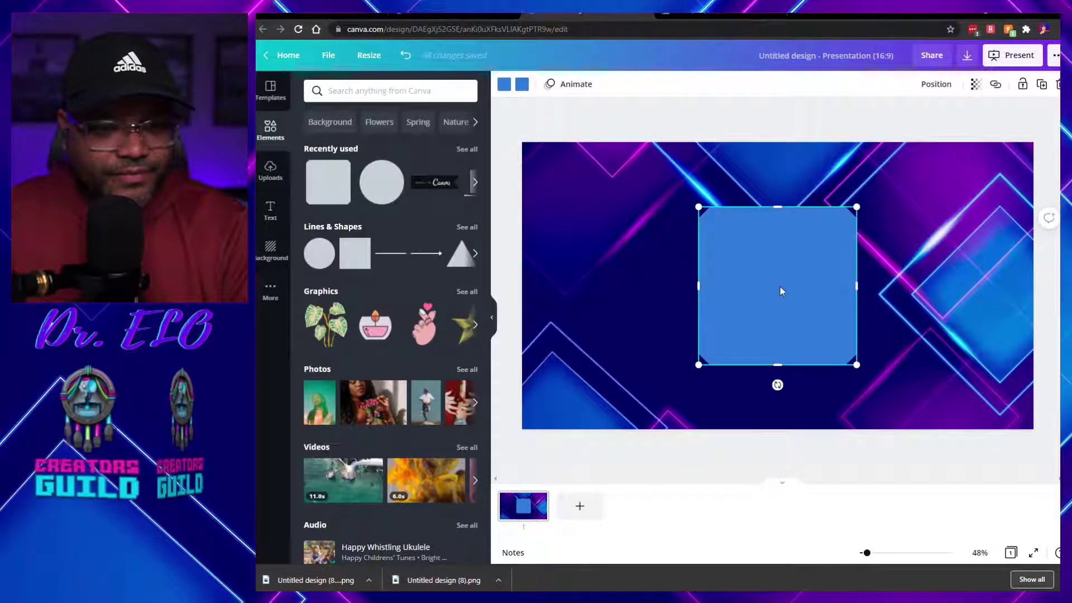
drag(780, 287, 631, 250)
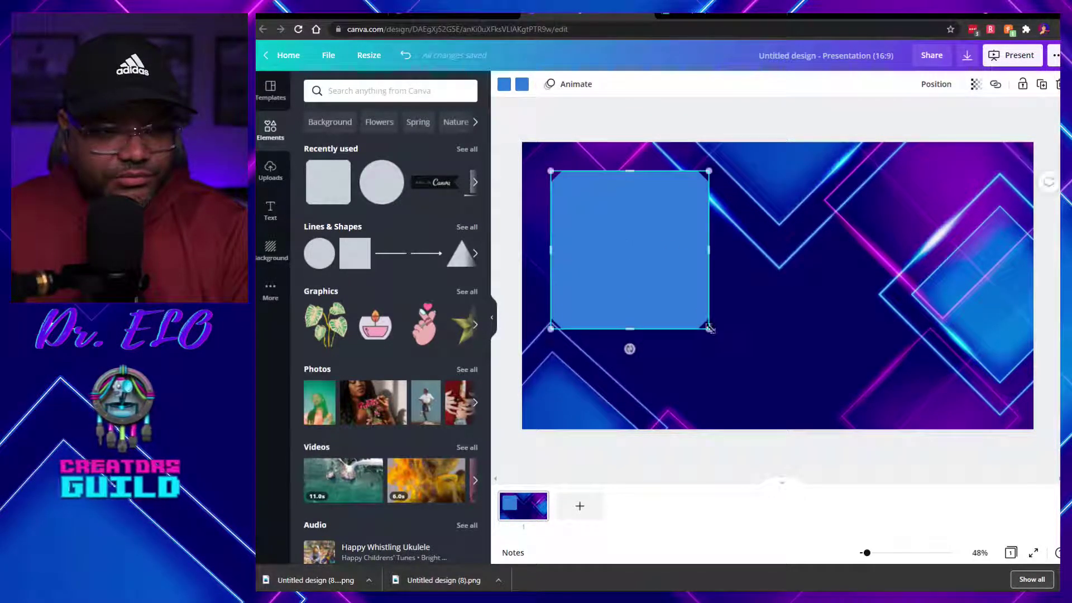
drag(710, 328, 774, 404)
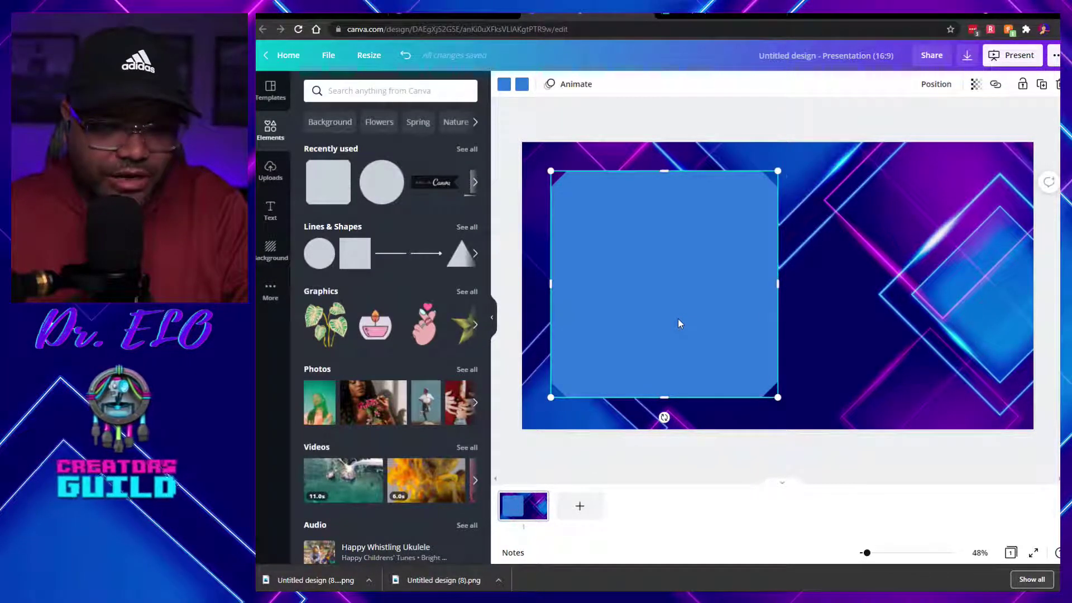
- Duplicate the blue cut-corner square, place the copy beside it on the right, and shift the original slightly left to leave a gap
key(ctrl+d)
drag(645, 304, 866, 298)
click(753, 295)
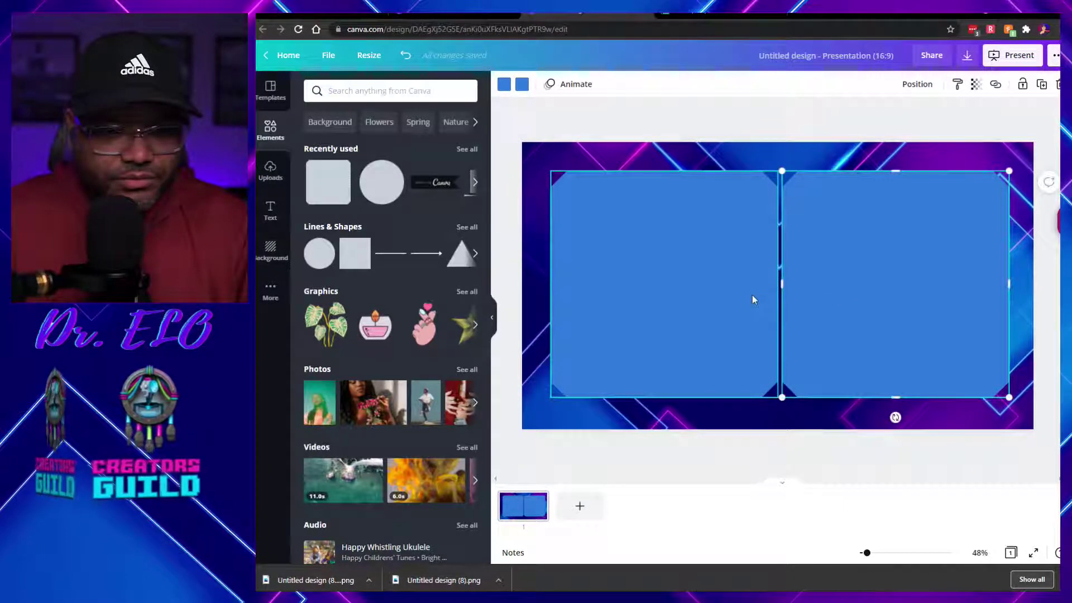
drag(752, 299, 747, 300)
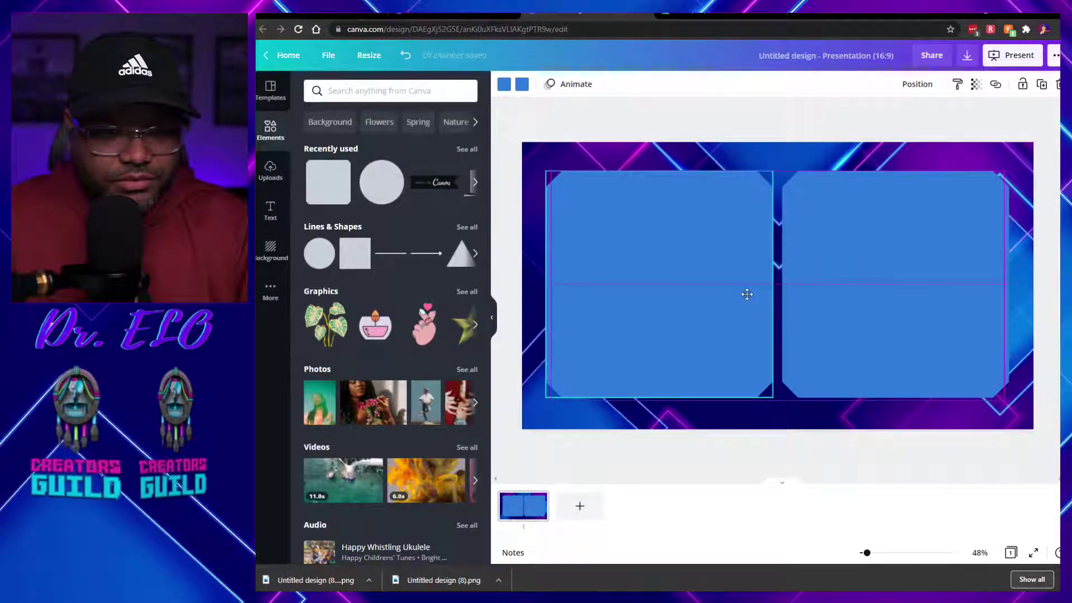
click(906, 156)
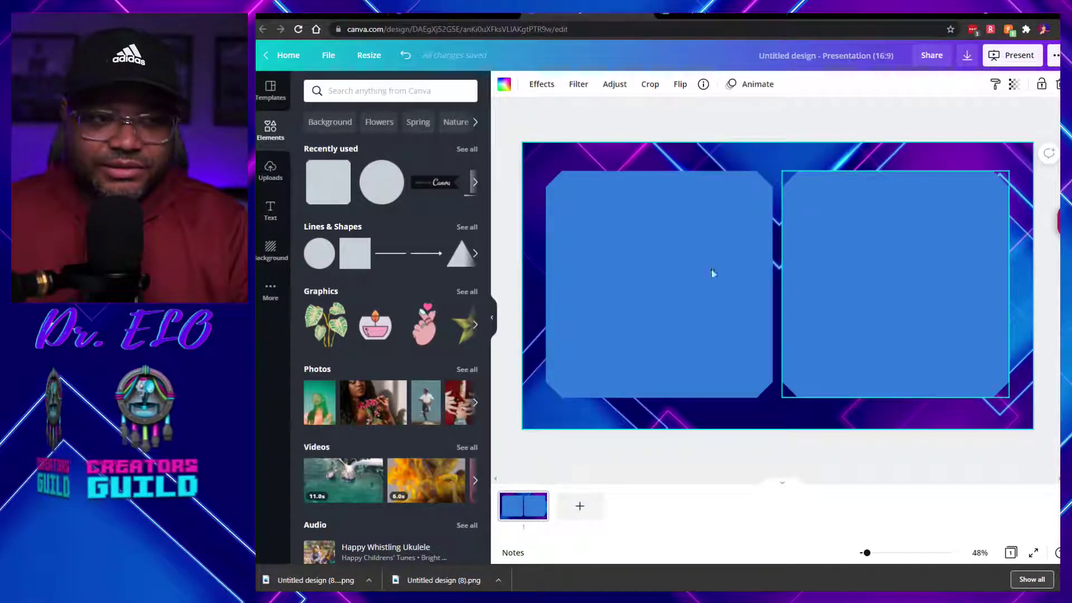
- Add a purple cut-corner shape, shrink it into a narrow name bar on the left square's bottom edge, and copy it to the right square
click(328, 187)
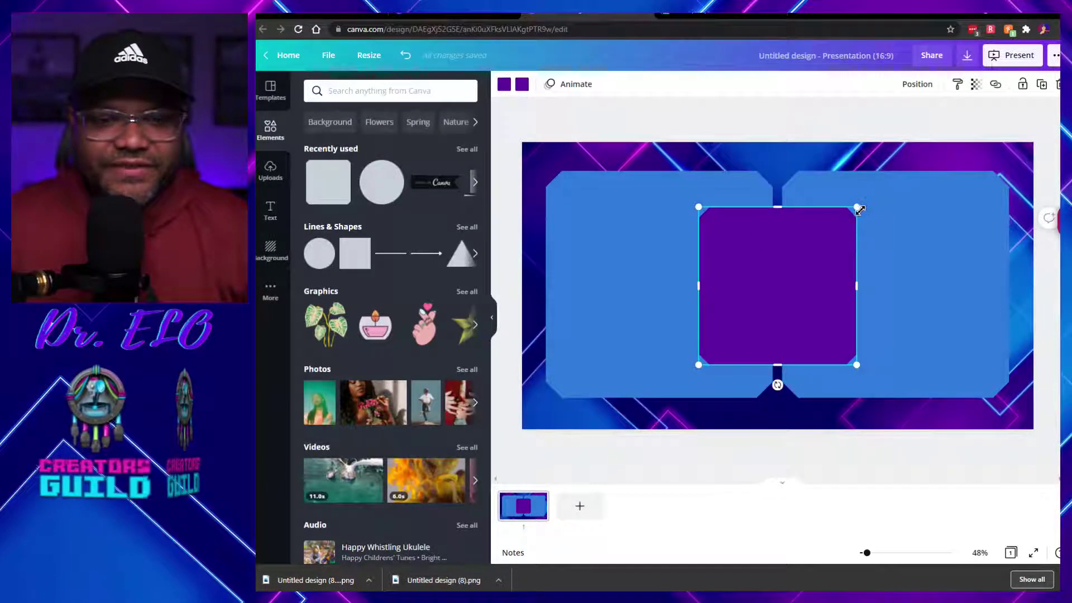
drag(859, 209, 670, 390)
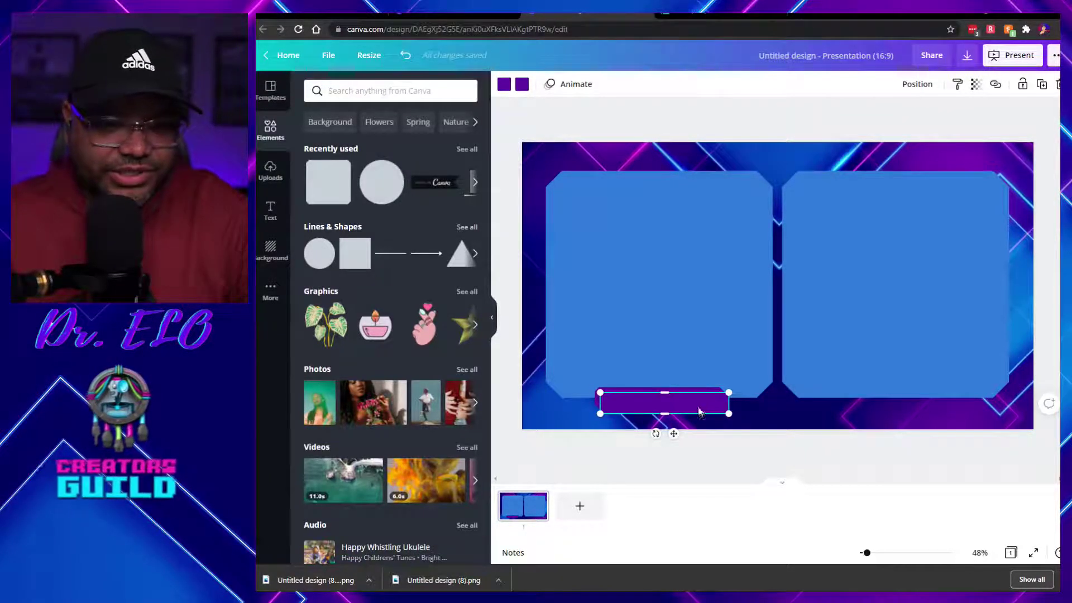
drag(691, 405, 922, 399)
click(1048, 311)
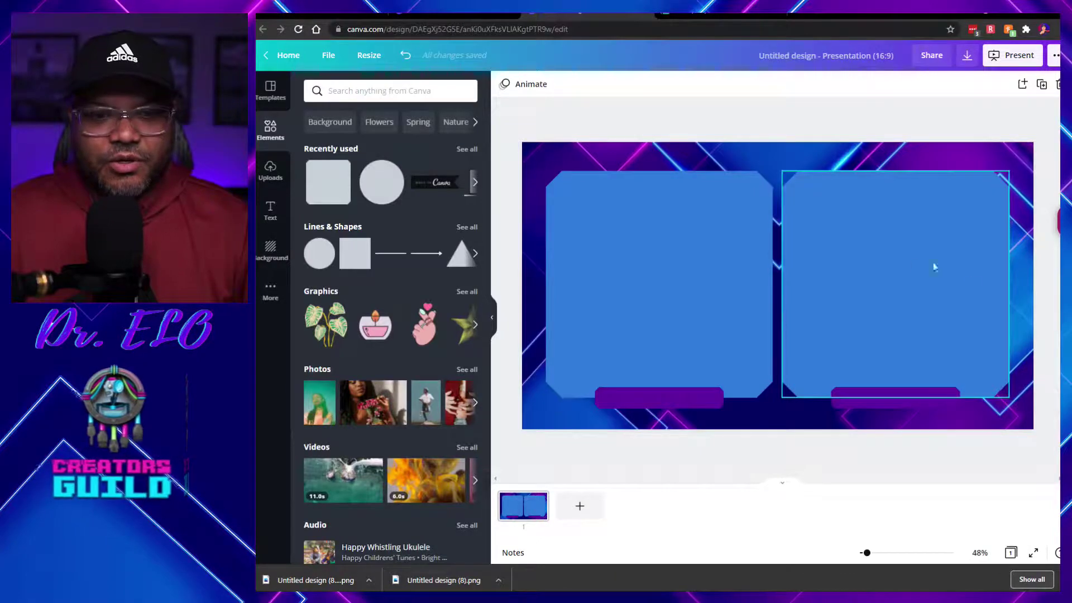
- Try recolouring the right cut-corner square, using custom bright green #2FDC40 for its fill and the same green for its second colour
click(859, 267)
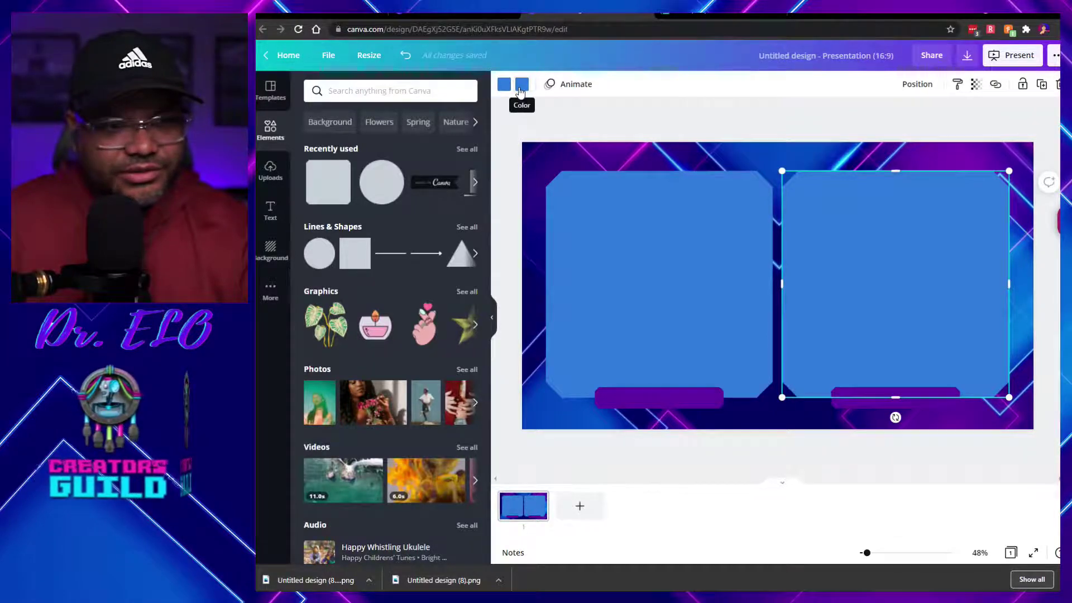
click(521, 91)
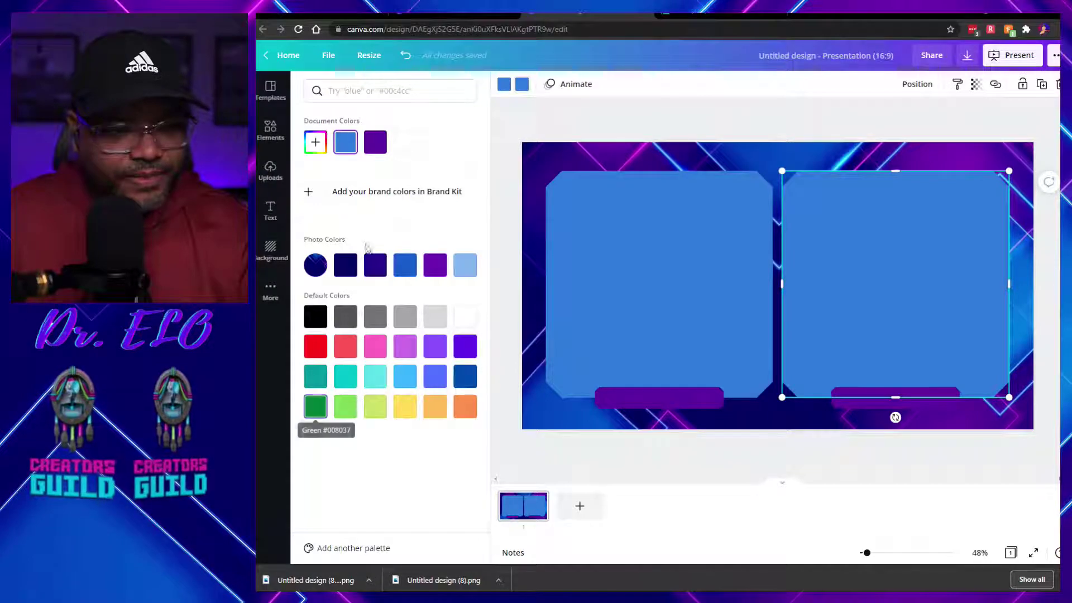
click(315, 142)
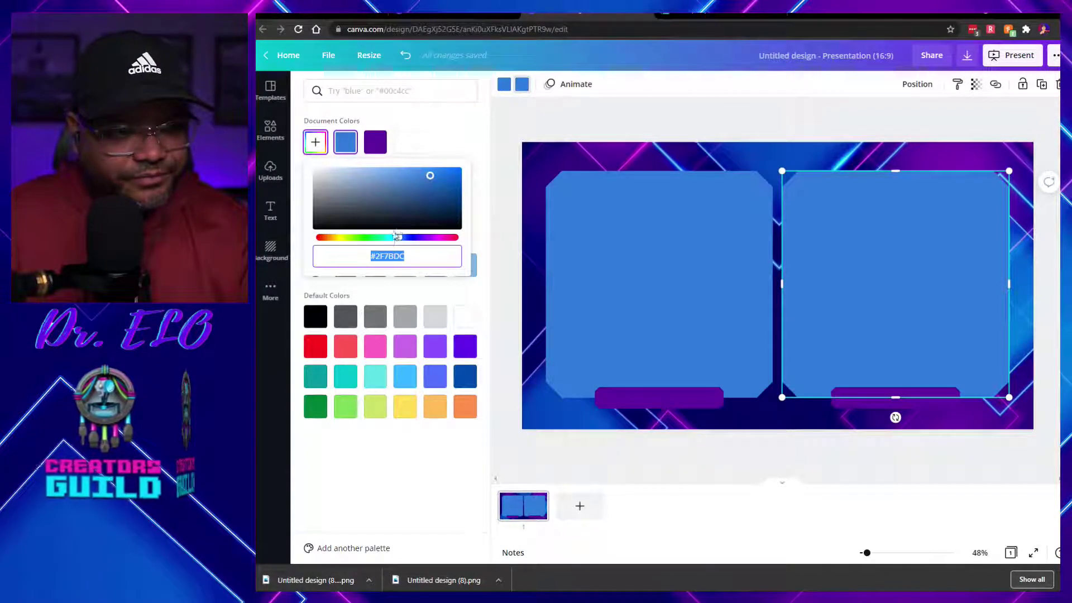
drag(400, 242, 369, 244)
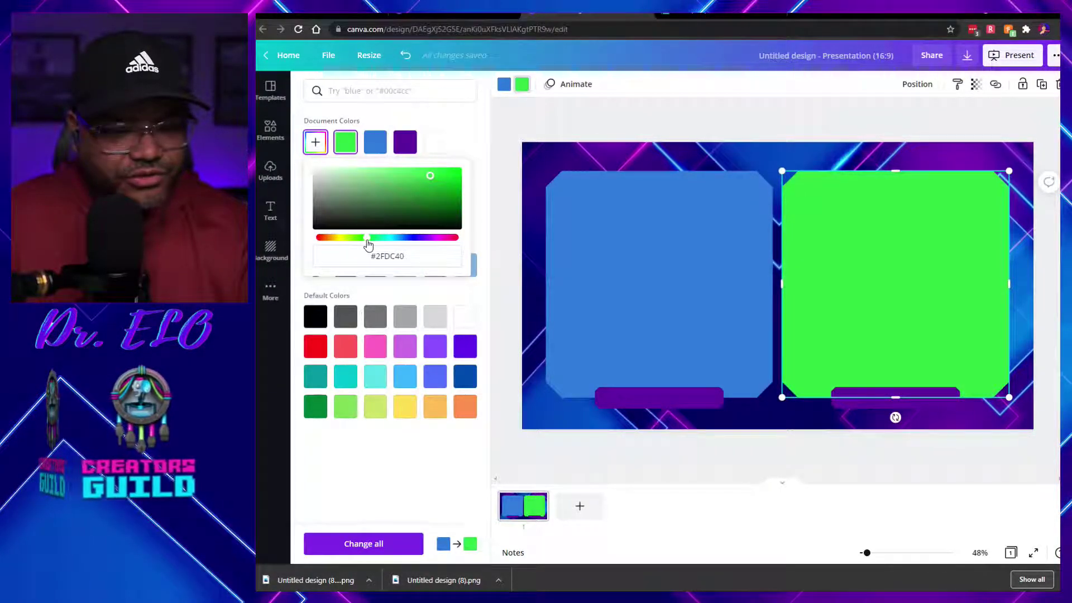
click(829, 217)
click(652, 238)
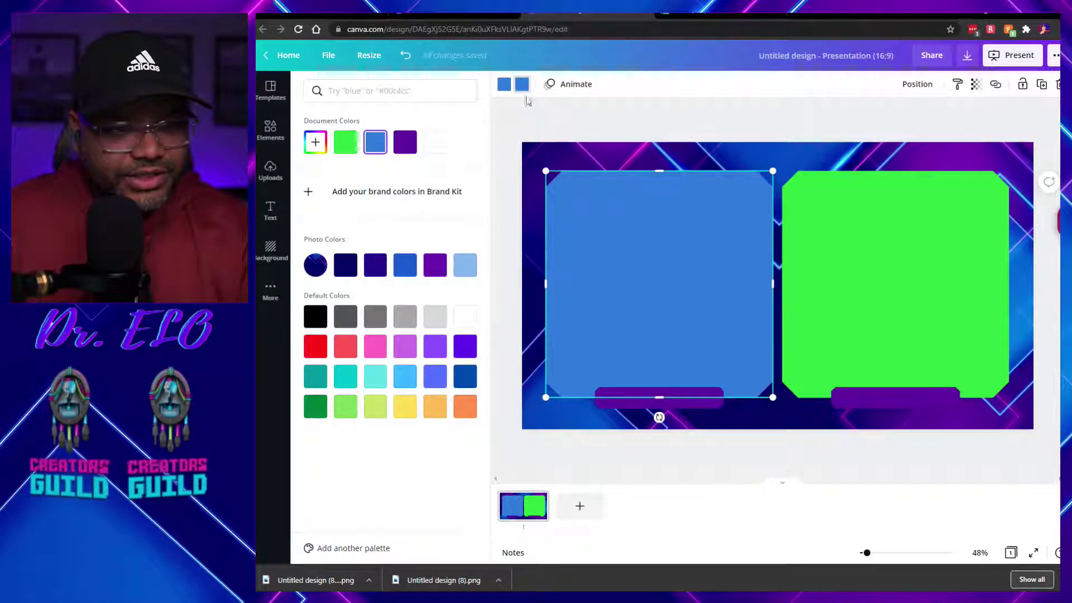
click(813, 232)
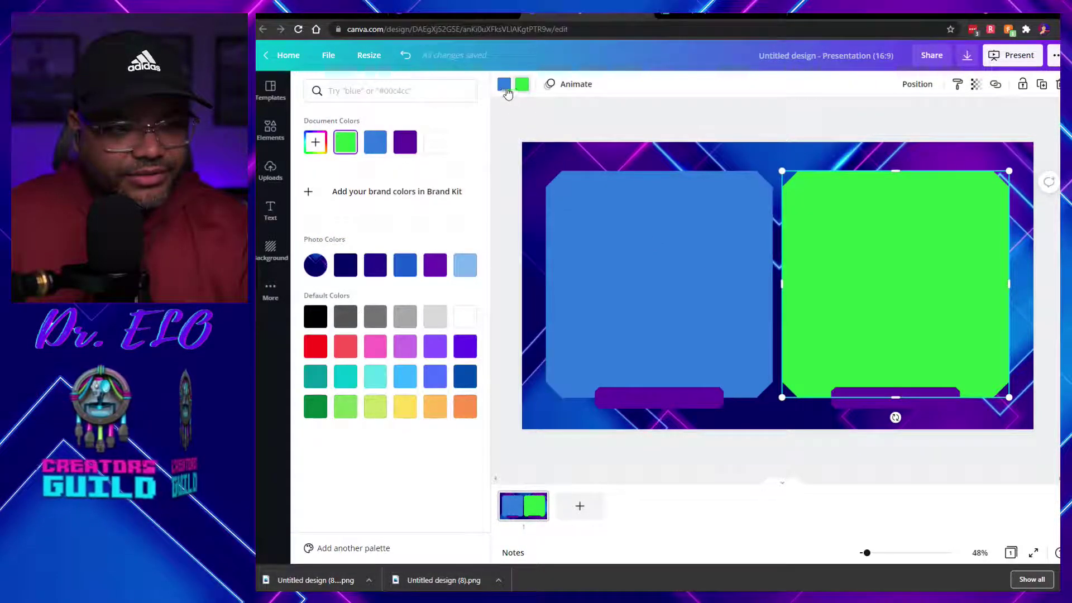
click(504, 85)
click(346, 142)
- Try the same bright green on the left square, and undo the green recolouring of both squares
click(650, 232)
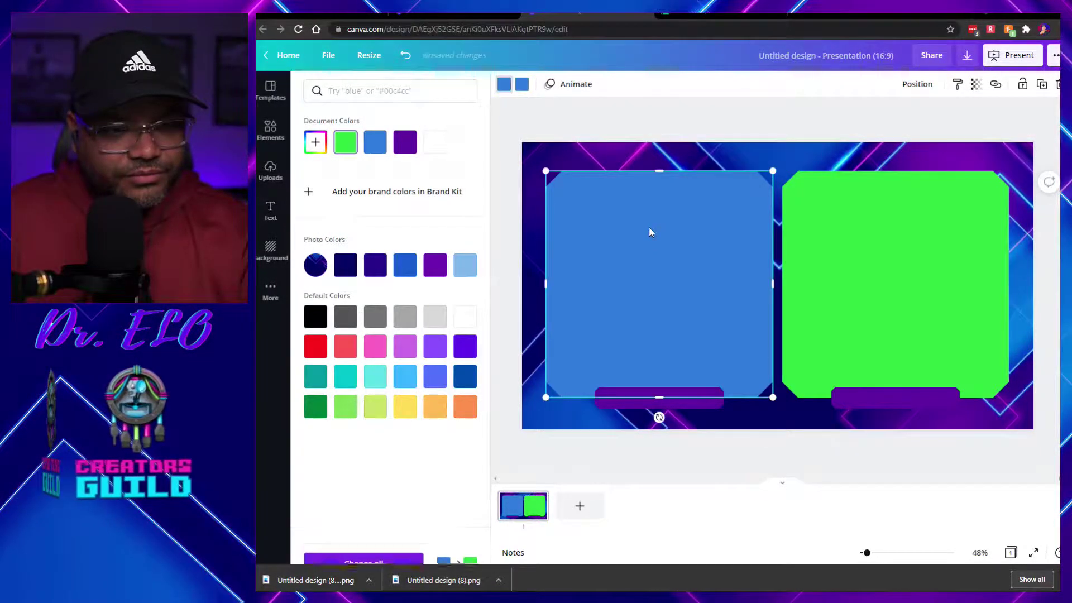
click(351, 146)
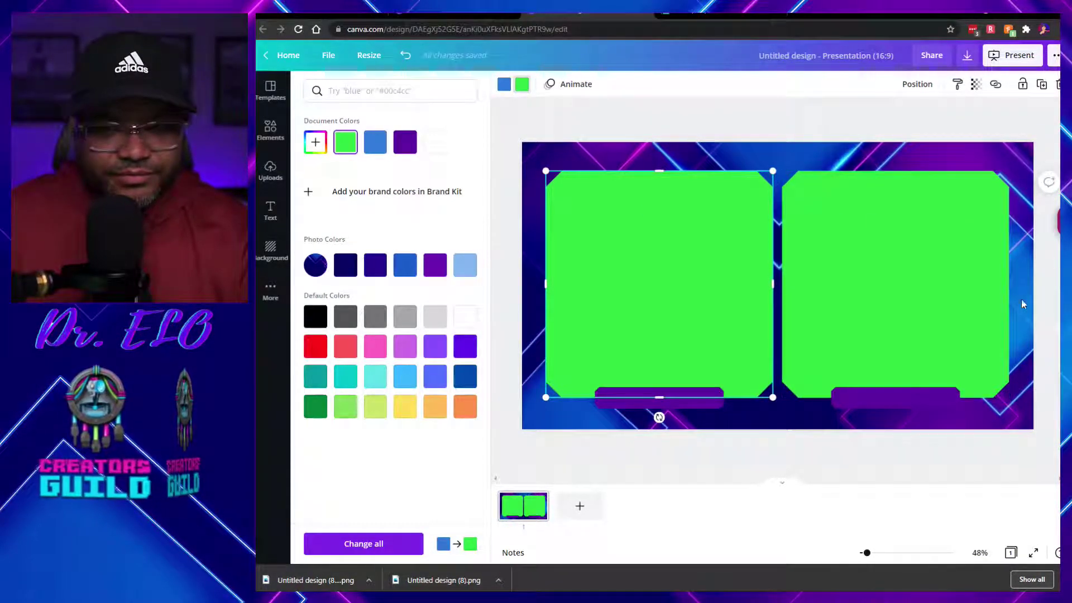
key(Escape)
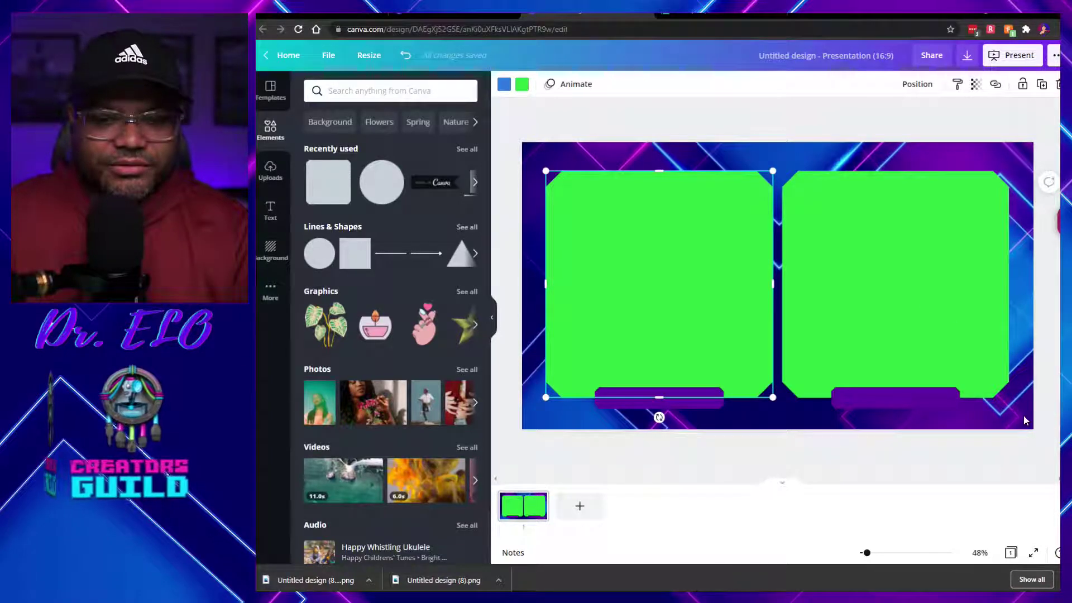
click(1025, 420)
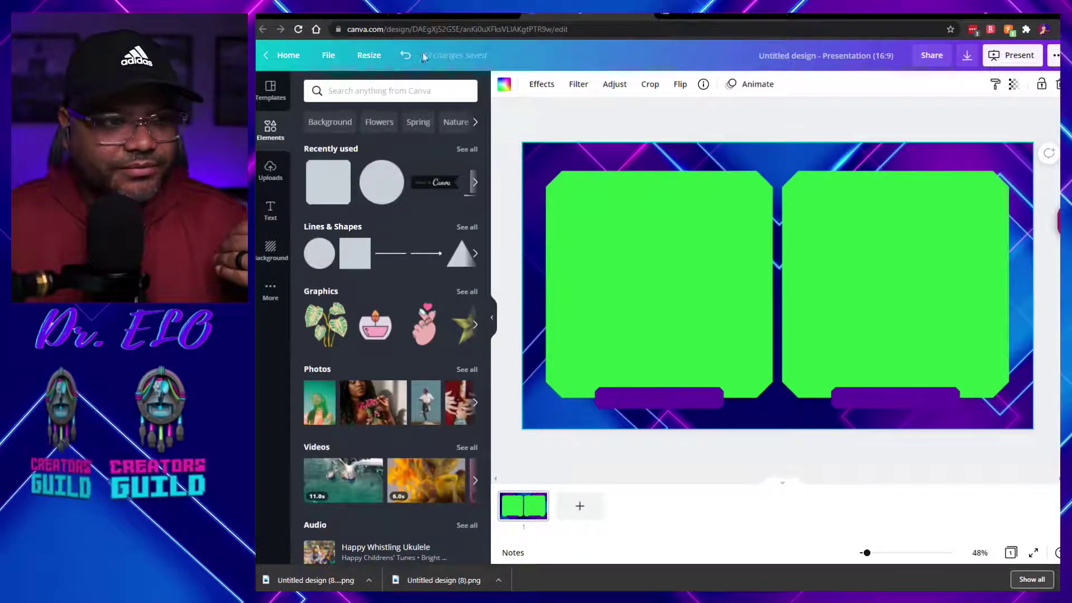
click(404, 56)
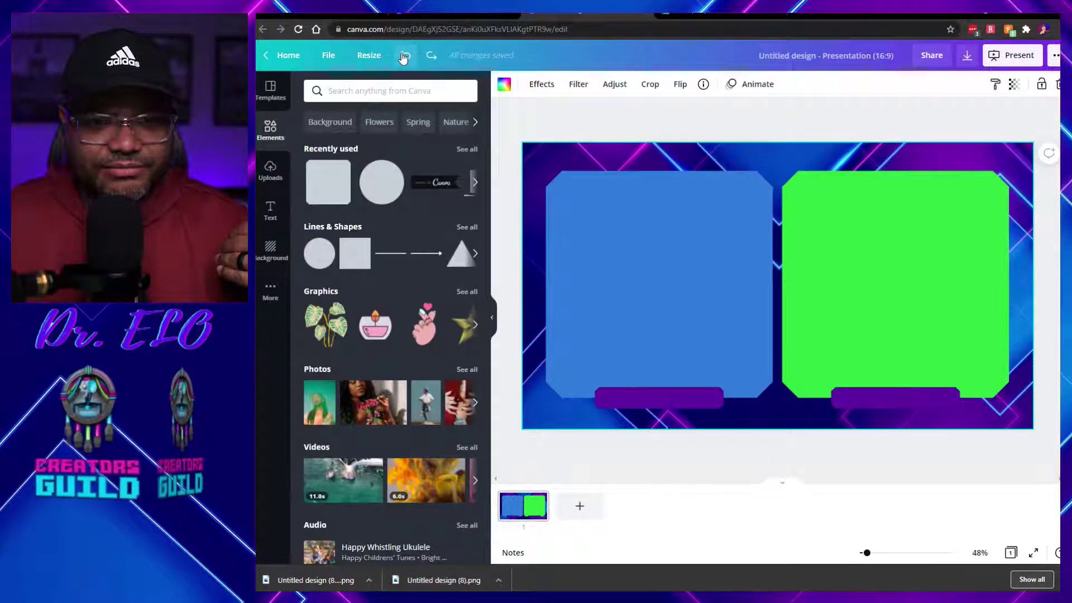
click(406, 59)
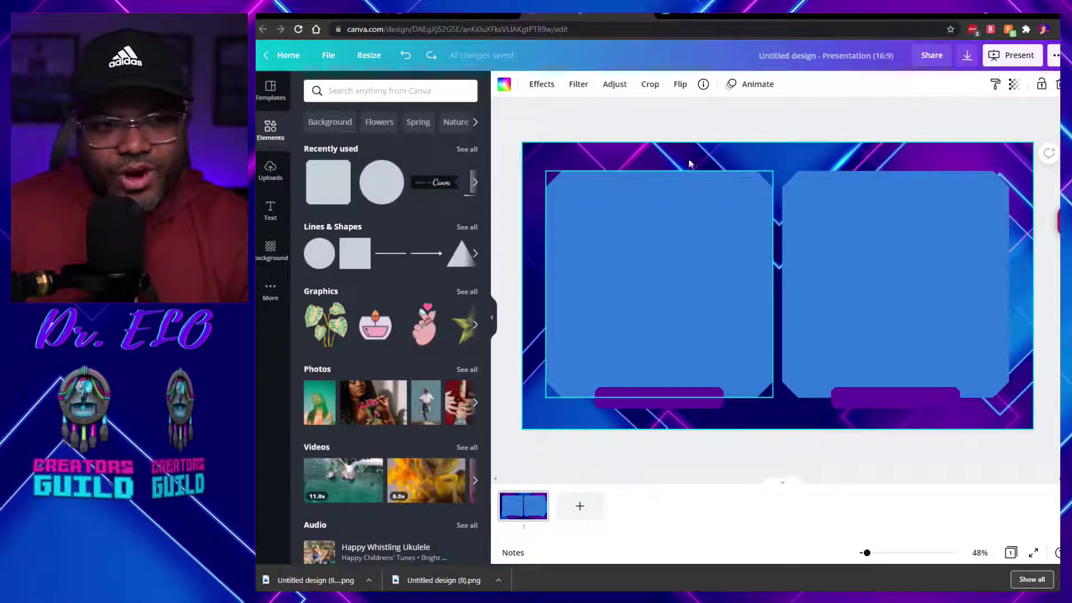
- Download the two-square overlay design as a PNG without a transparent background
click(968, 58)
click(1005, 137)
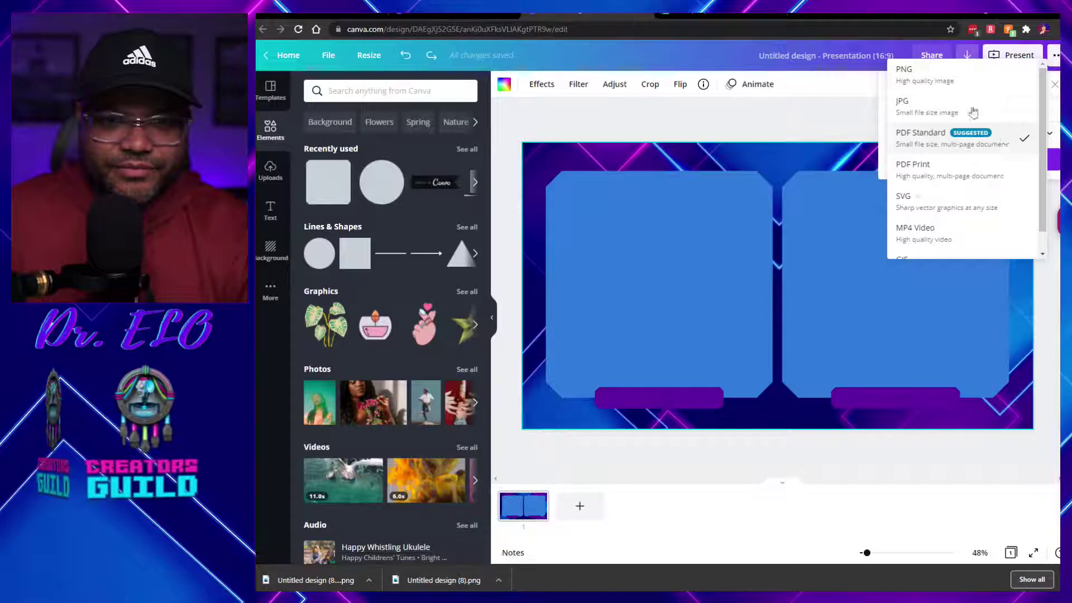
click(957, 80)
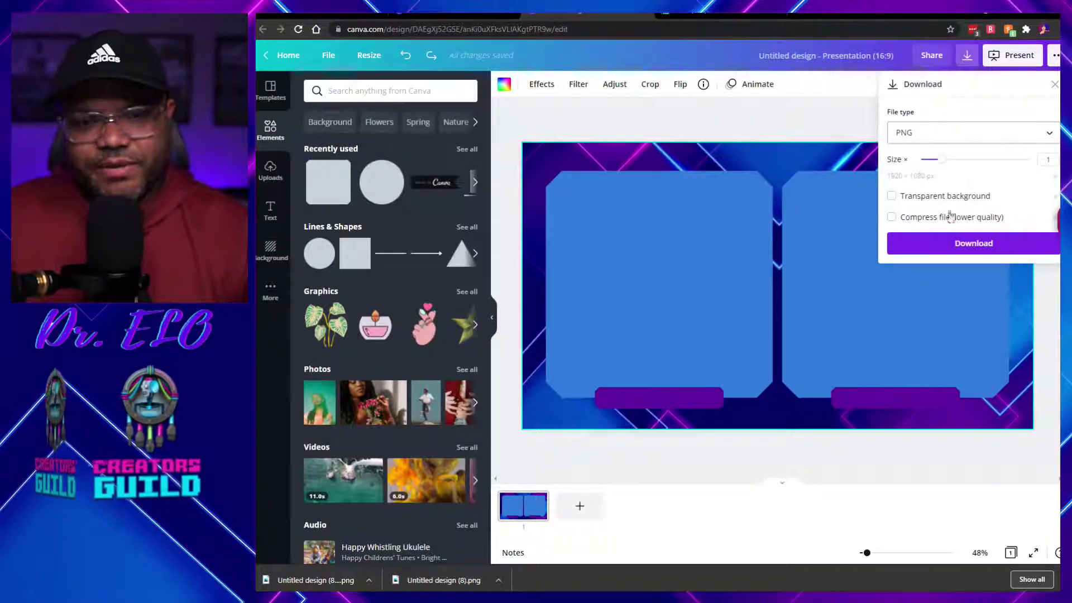
click(989, 244)
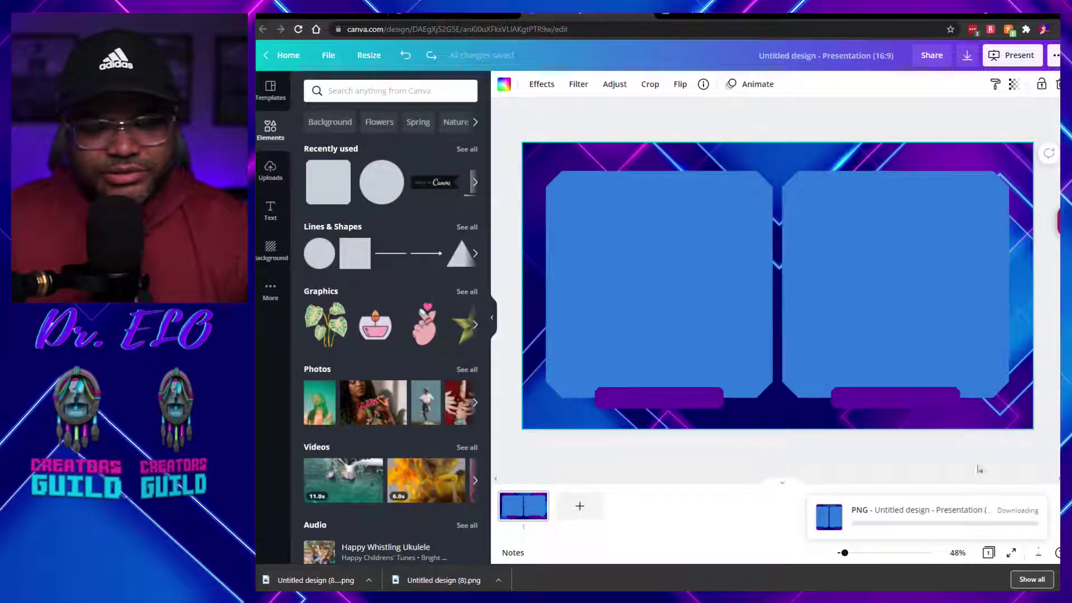
- Open the pixlr.com photo editor site in a new browser tab
click(795, 16)
text(pi)
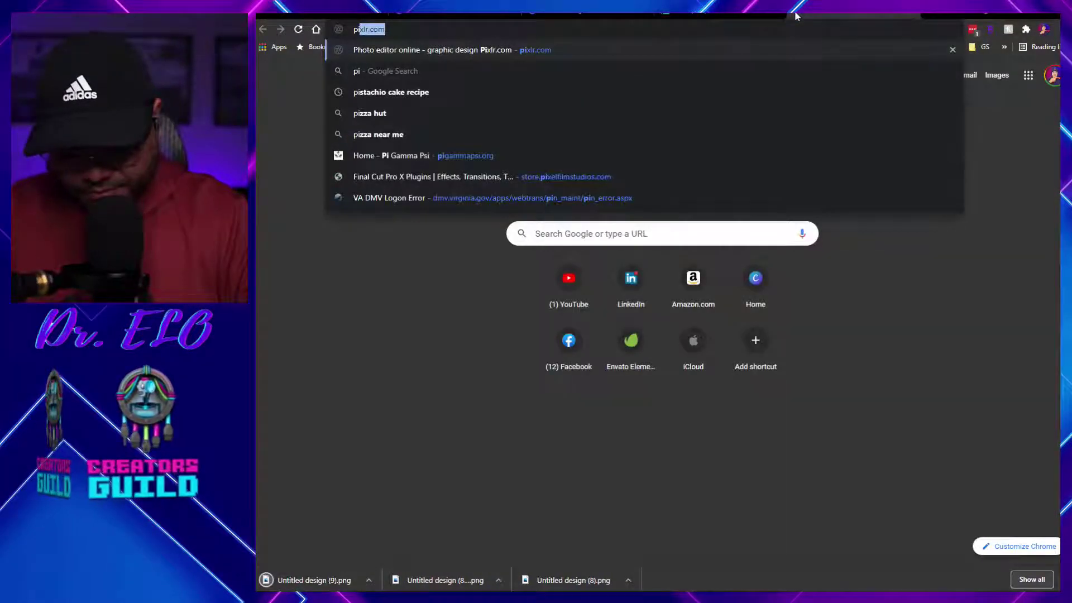
text(xl)
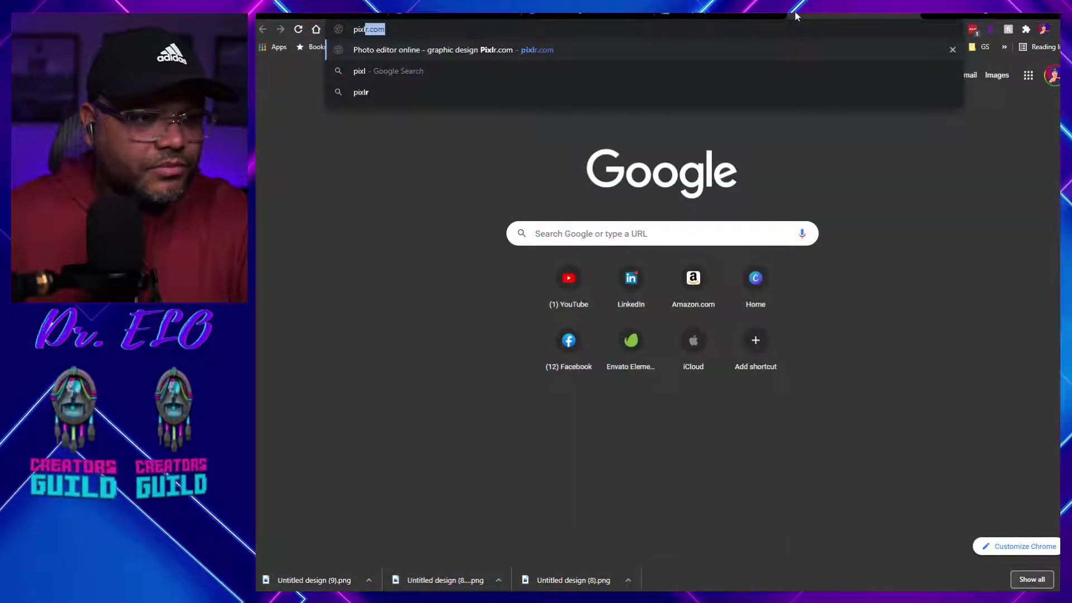
key(Return)
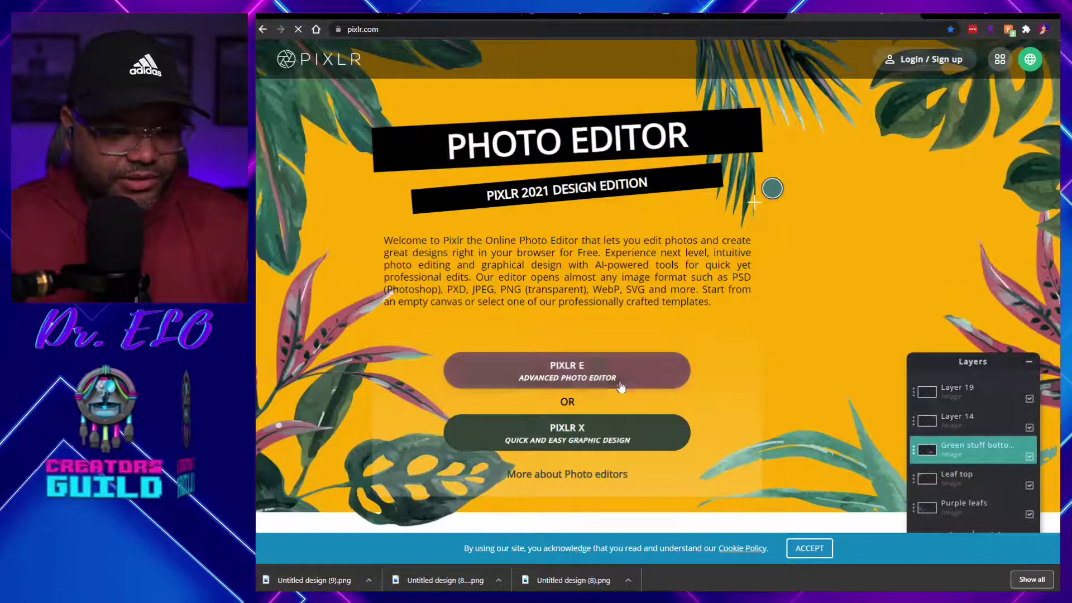
- Dismiss the Honey tips pop-up and hide its alerts, and launch the Pixlr X editor
scroll(681, 290, down, 8)
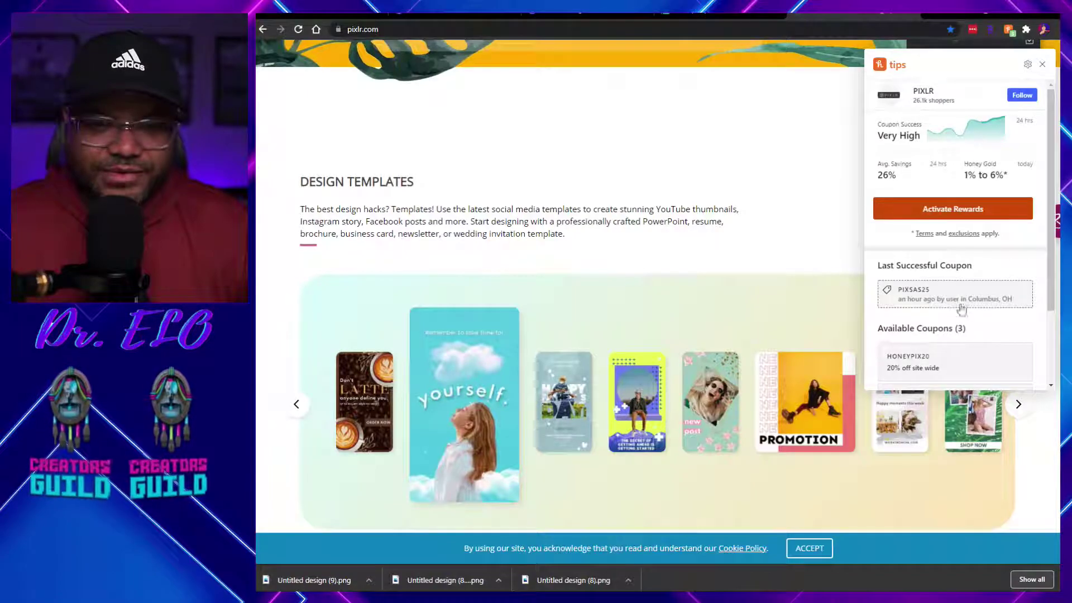
click(1042, 64)
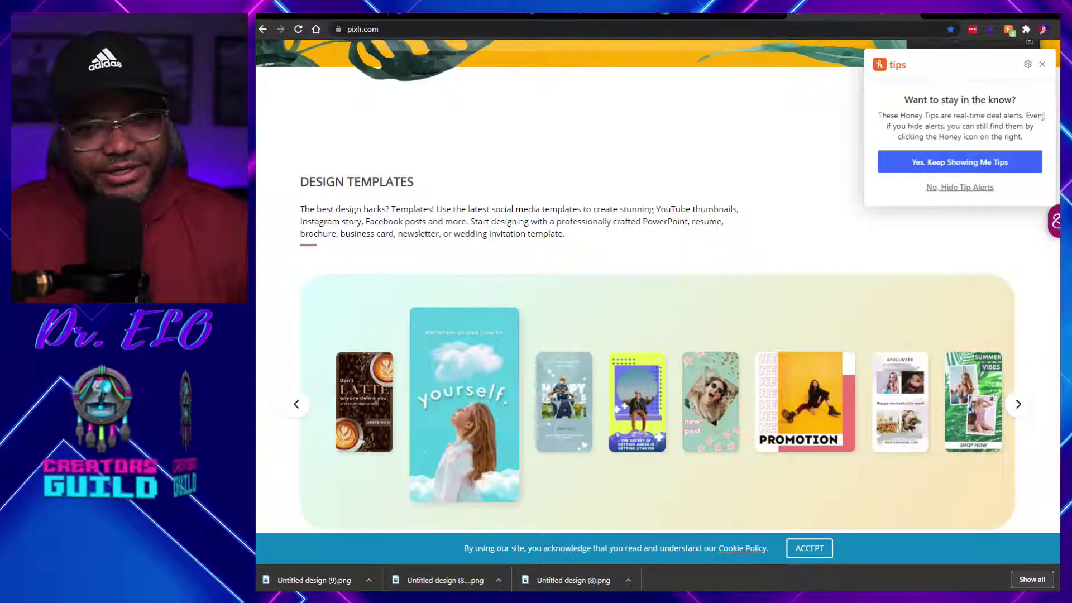
click(981, 186)
scroll(805, 194, up, 2)
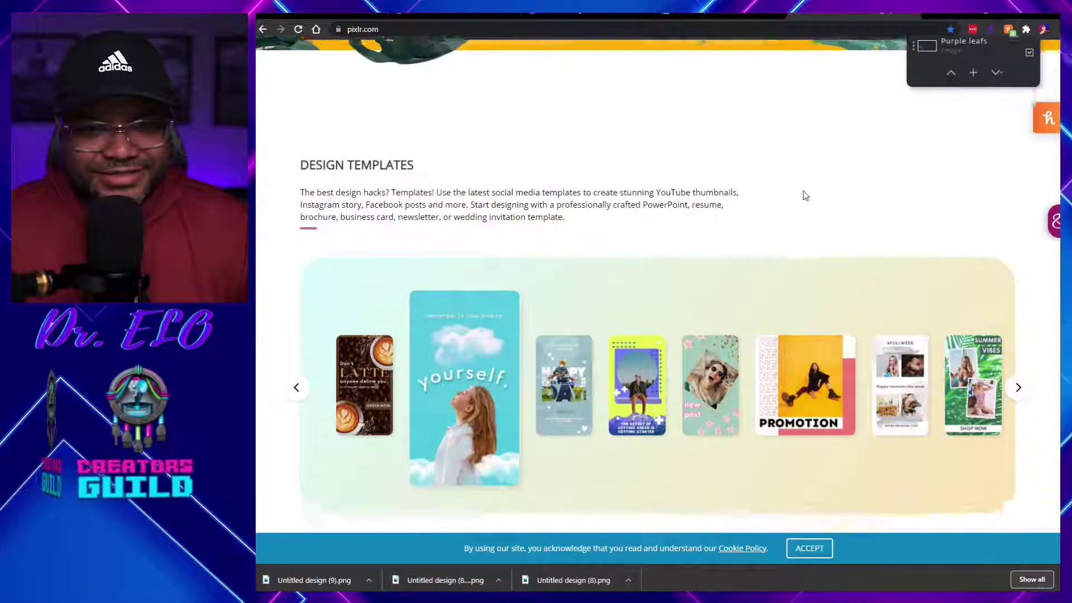
scroll(803, 194, up, 3)
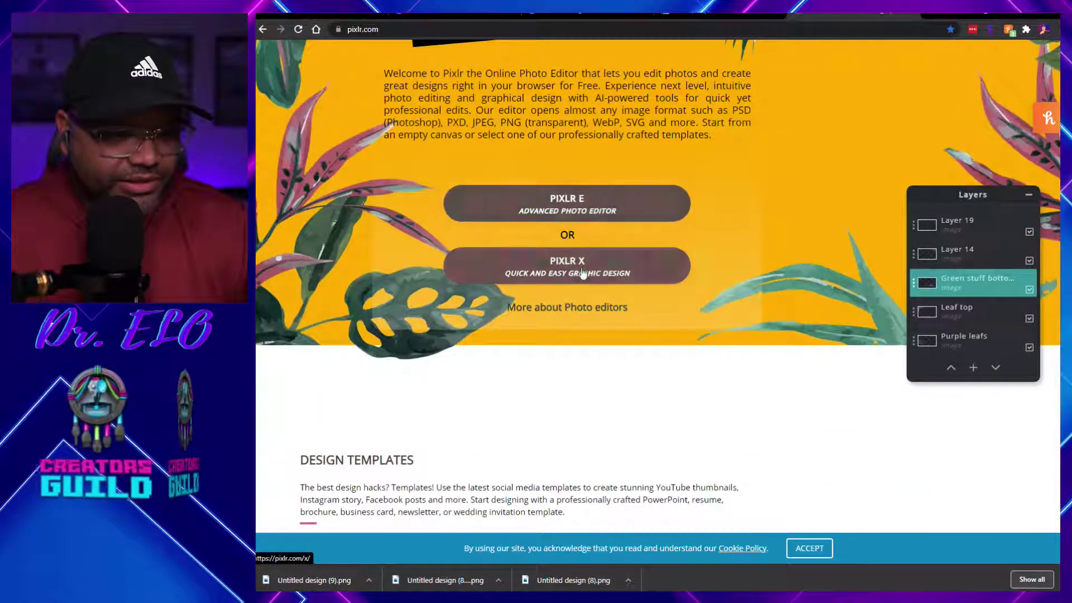
click(563, 278)
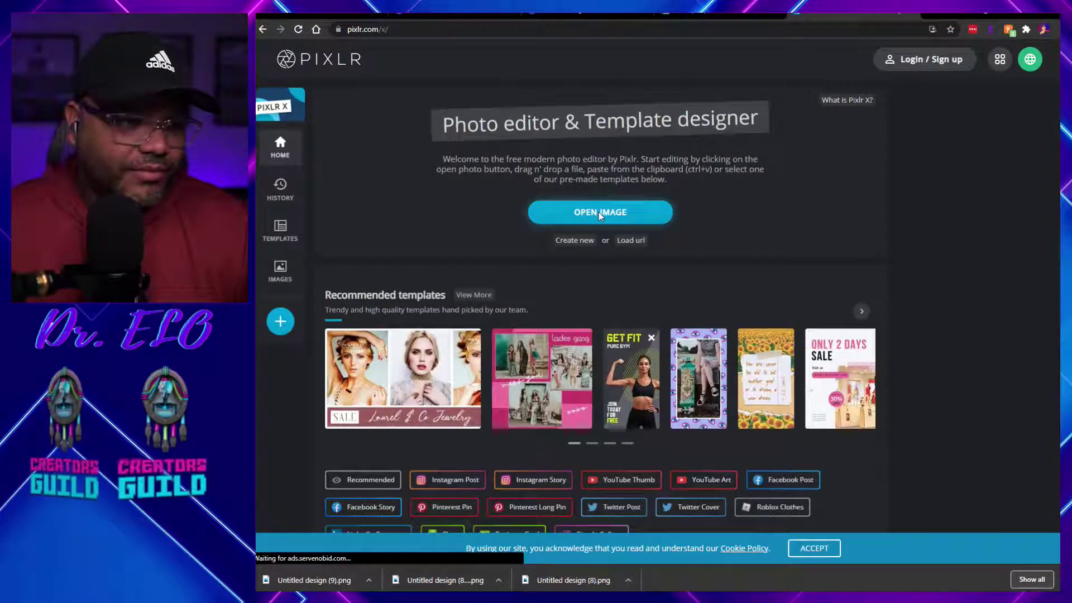
- Open Untitled design (9) from the Downloads folder in Pixlr X, and bring up the Cutout tools
click(600, 214)
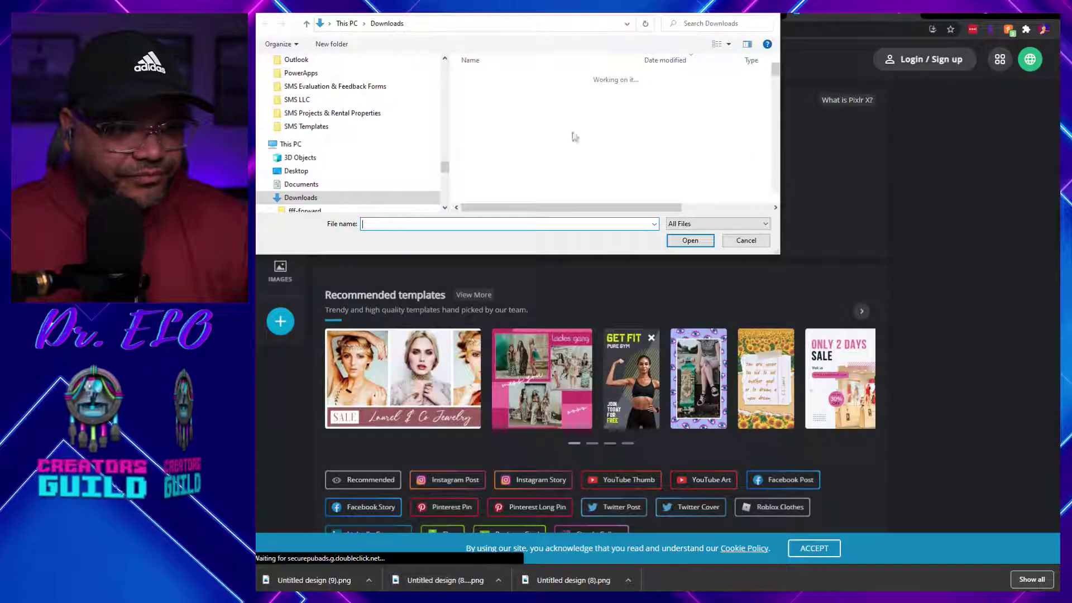
click(546, 92)
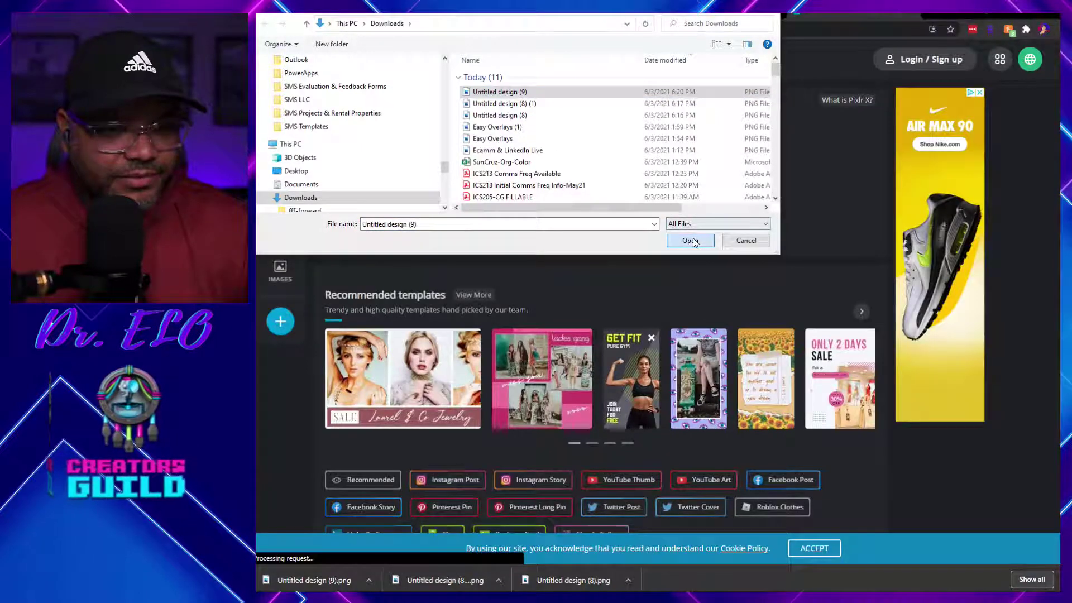
click(693, 238)
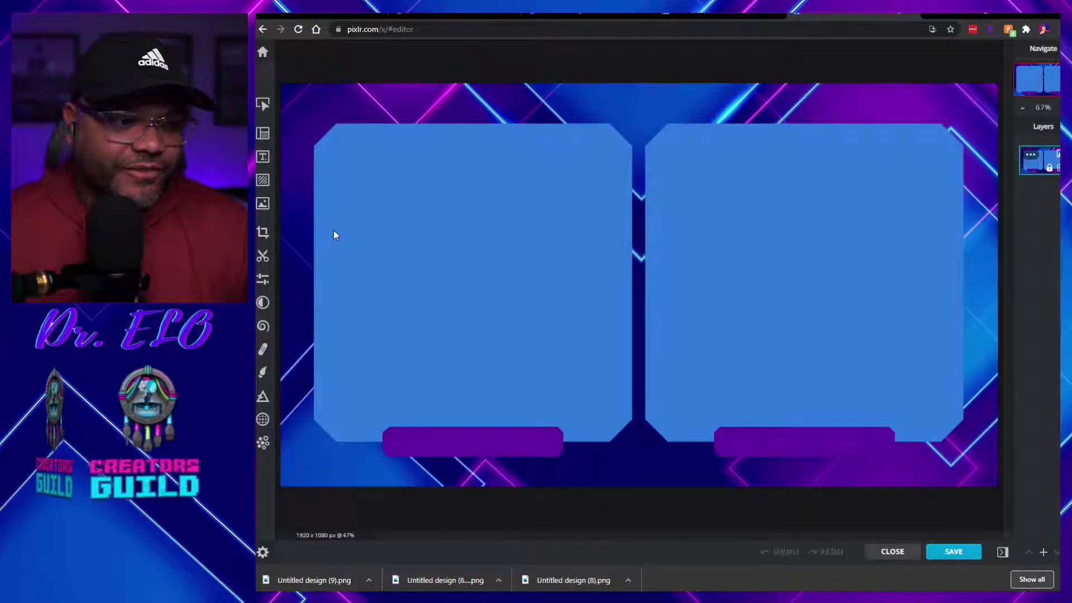
click(262, 255)
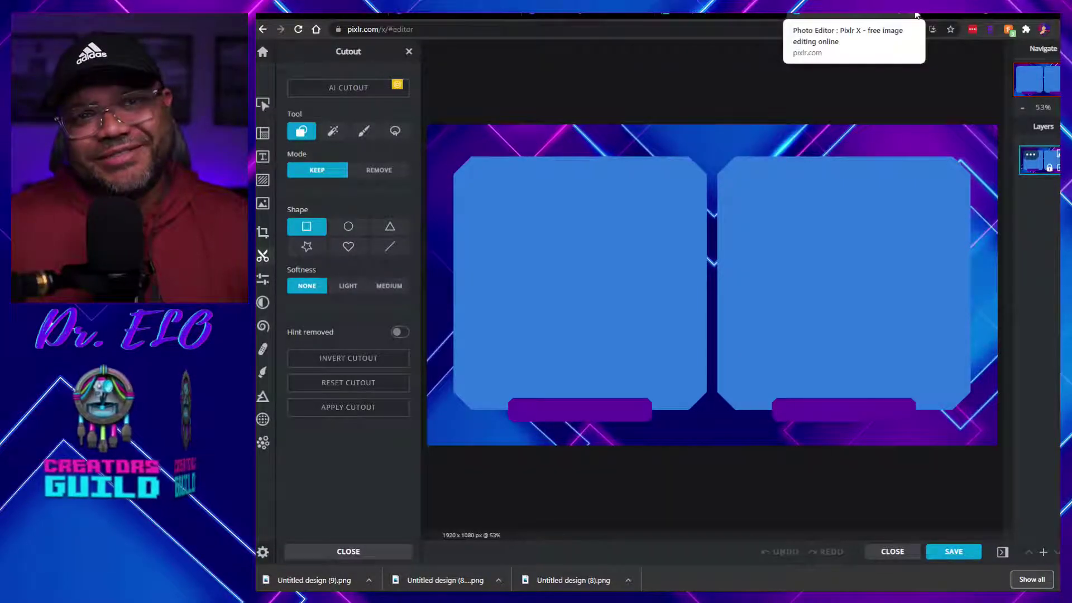
- Switch to Photopea and open Untitled design (9) from the Downloads folder as a new document
click(721, 13)
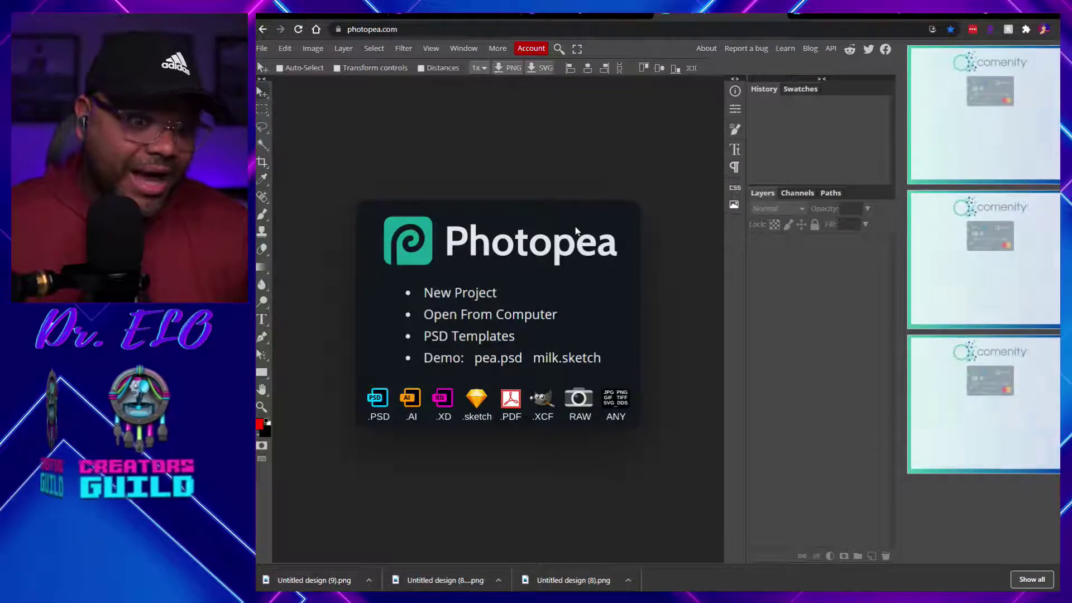
click(370, 581)
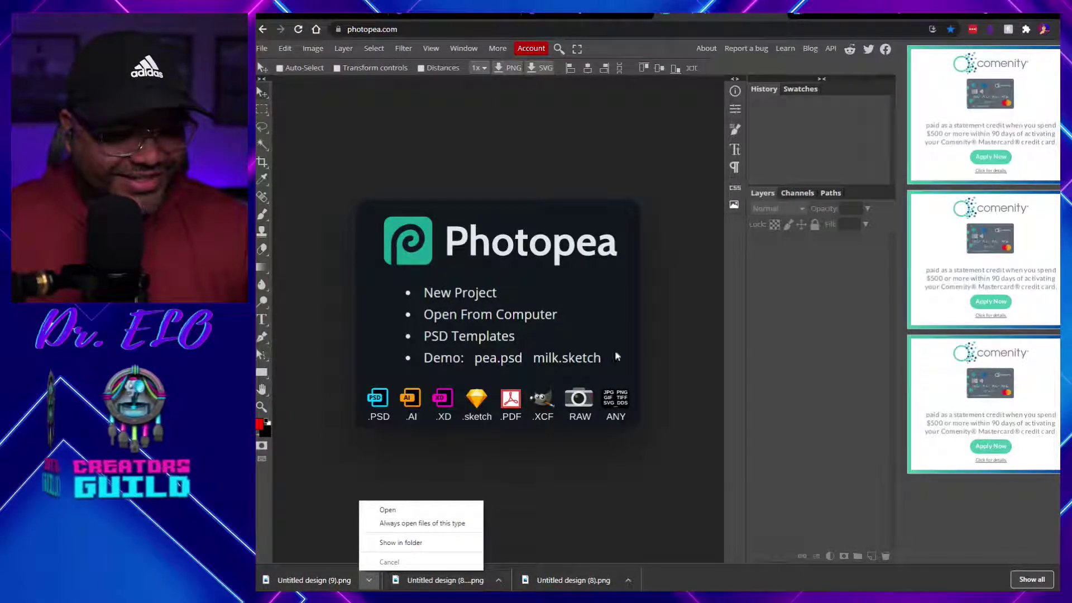
click(424, 543)
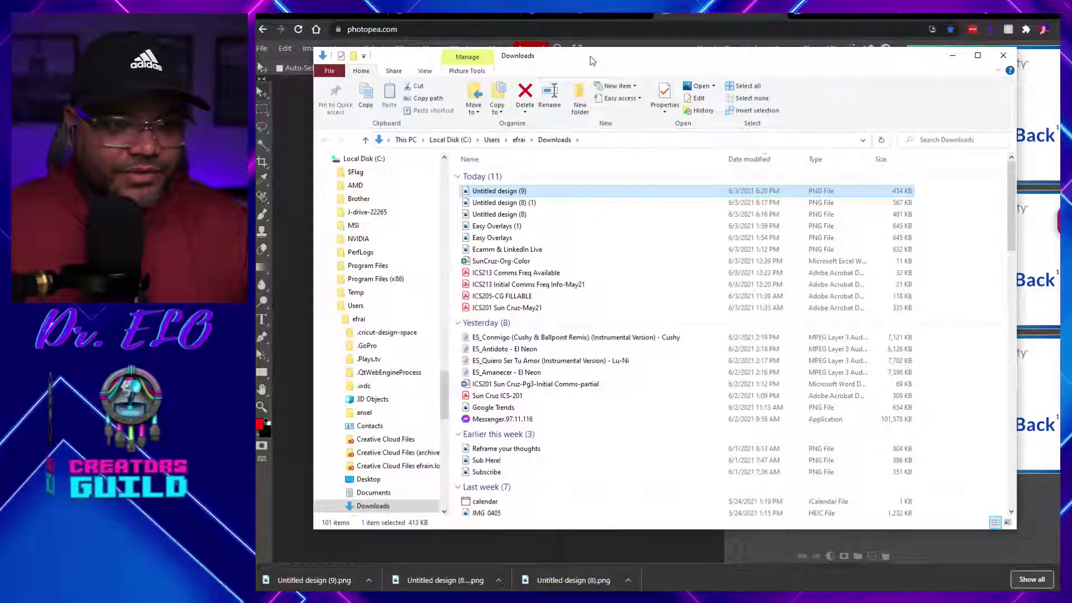
key(alt+Tab)
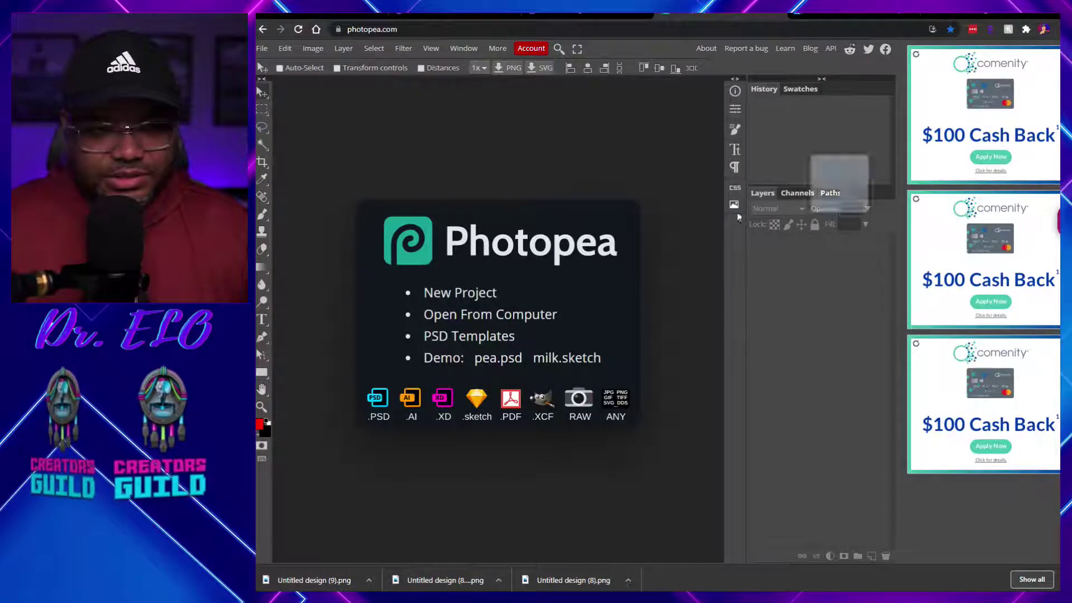
drag(838, 184, 555, 273)
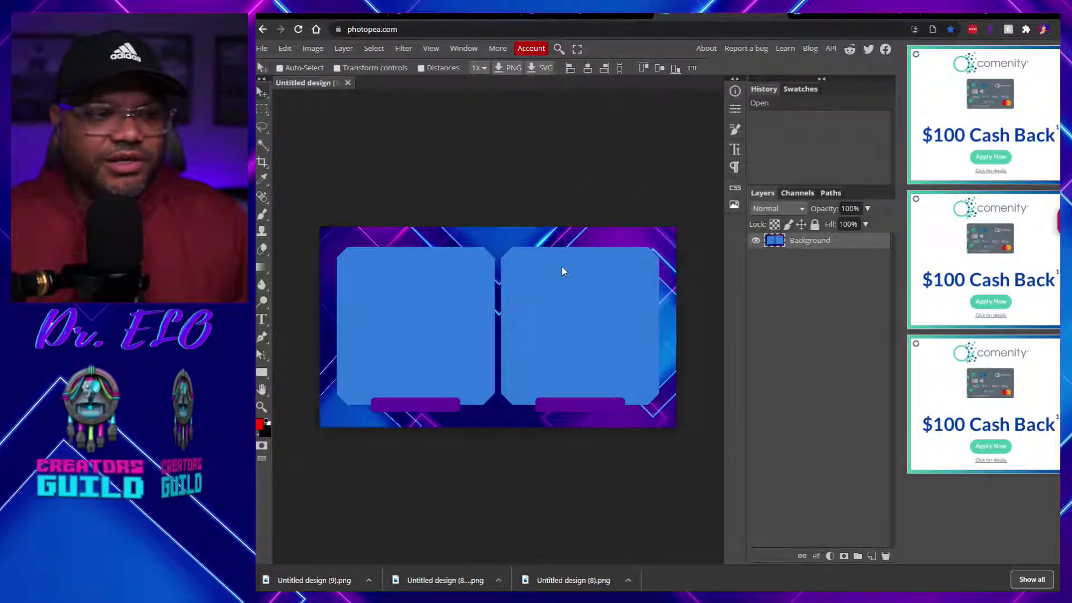
- Use the Magic Wand to select and delete the blue fill of both squares, one after the other
click(263, 144)
click(441, 314)
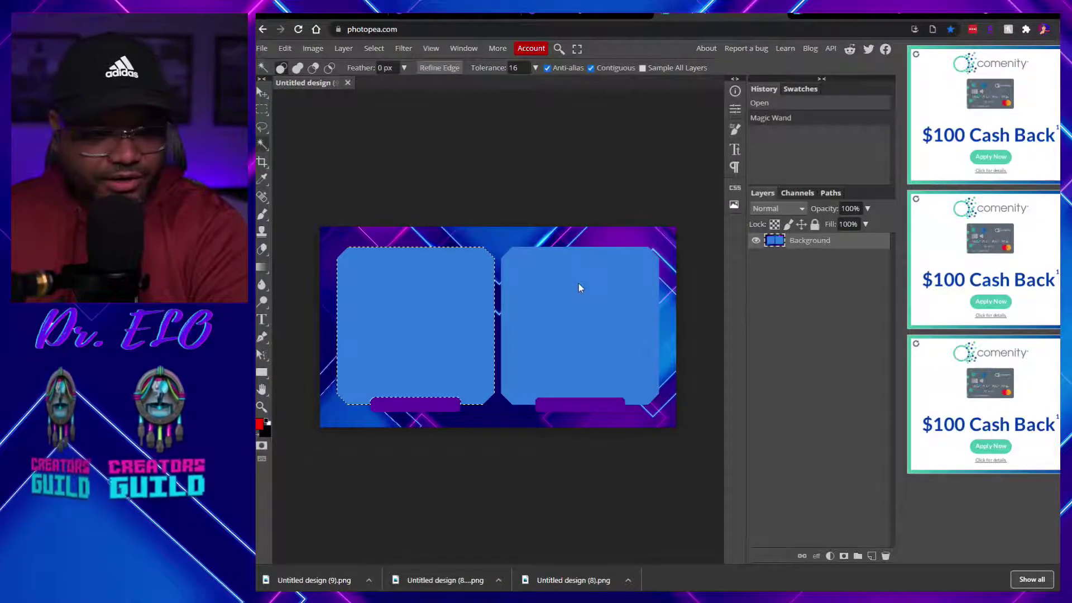
key(Delete)
click(612, 296)
key(Delete)
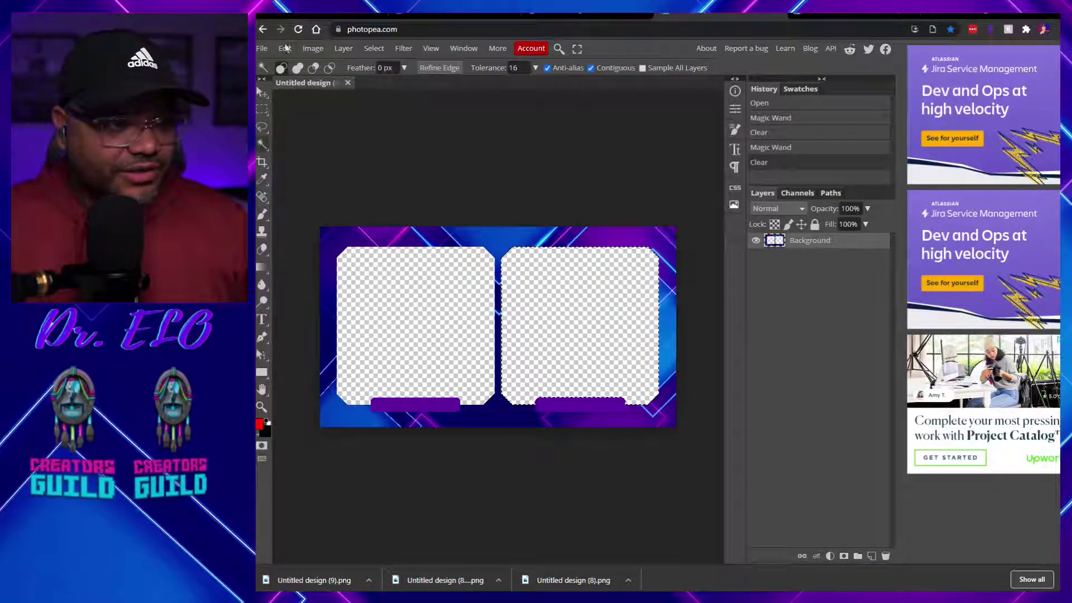
- Export the cut-out two-square overlay as a PNG, and view the downloaded file in the image viewer
click(262, 49)
mouse_move(312, 211)
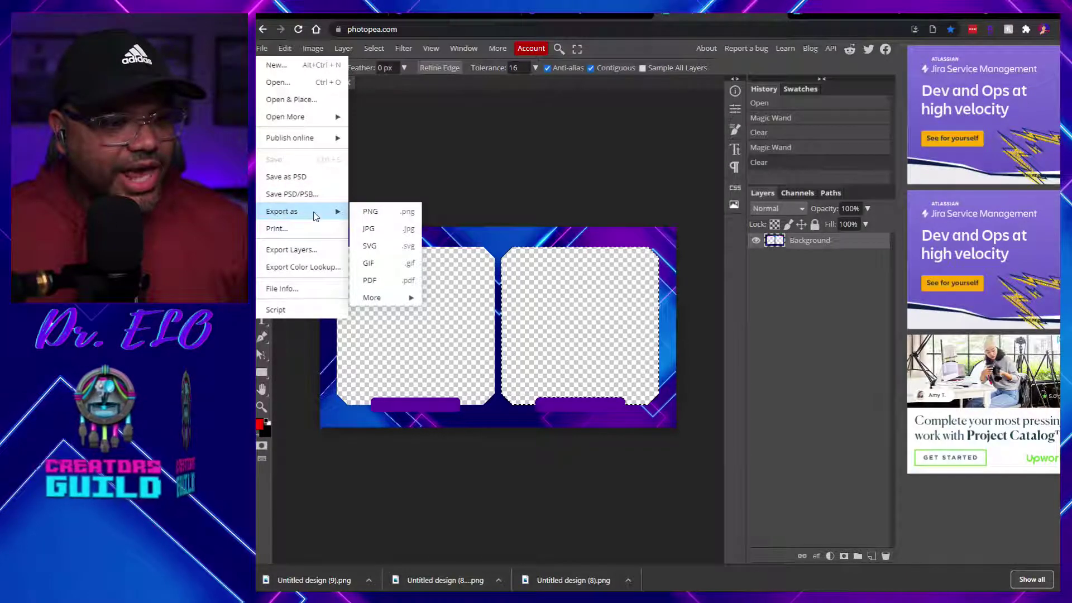
click(394, 211)
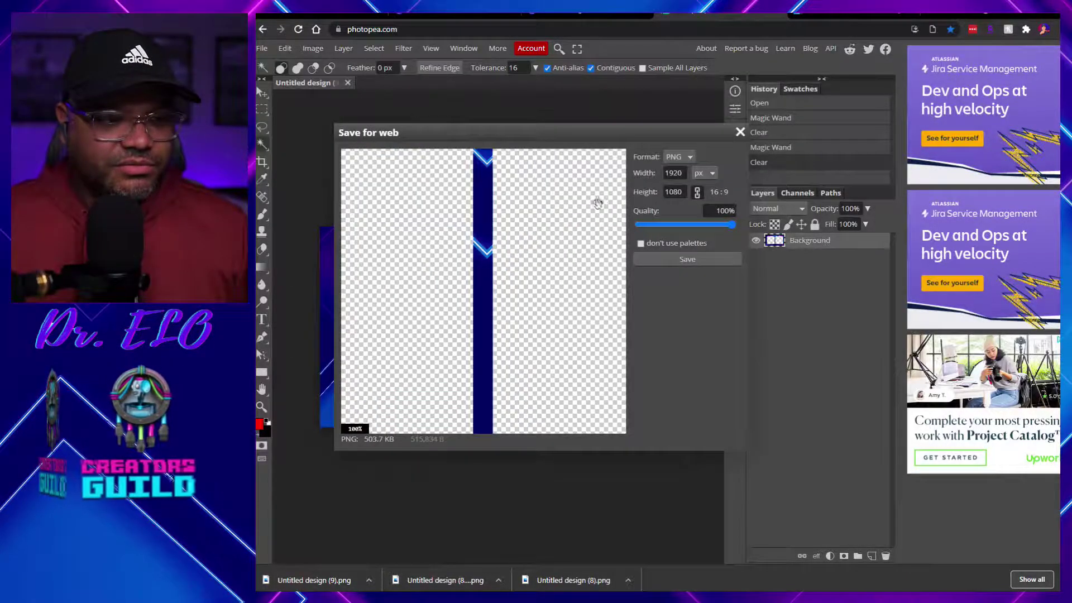
click(688, 260)
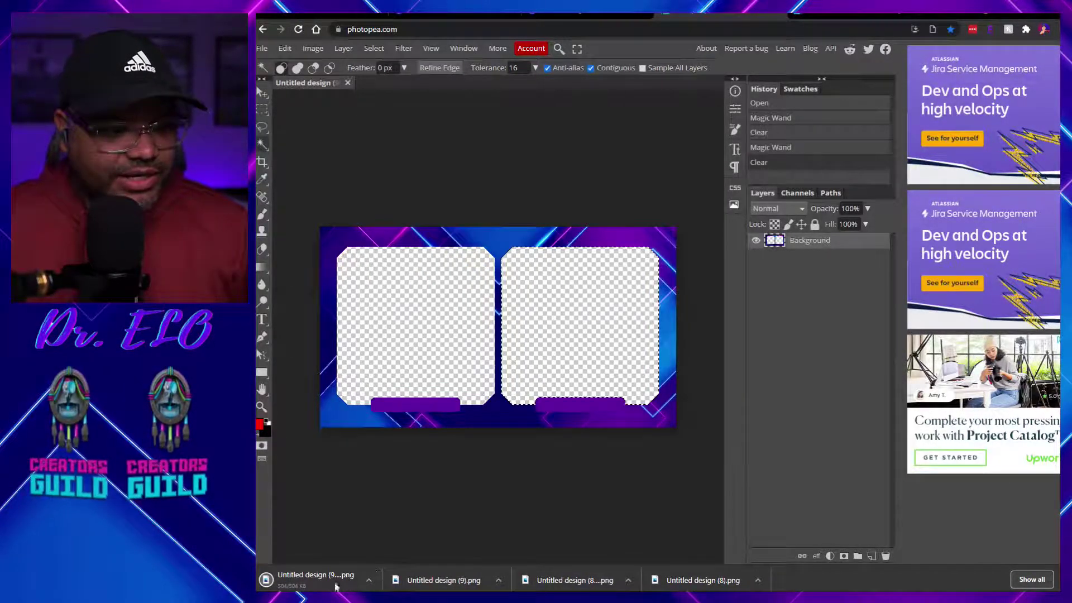
click(307, 584)
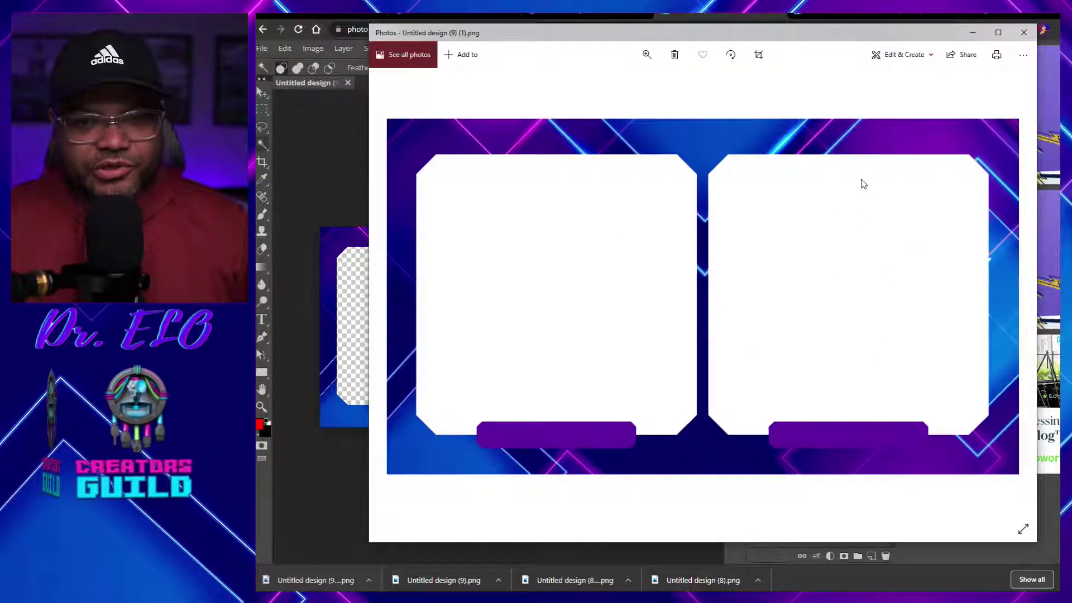
click(1026, 33)
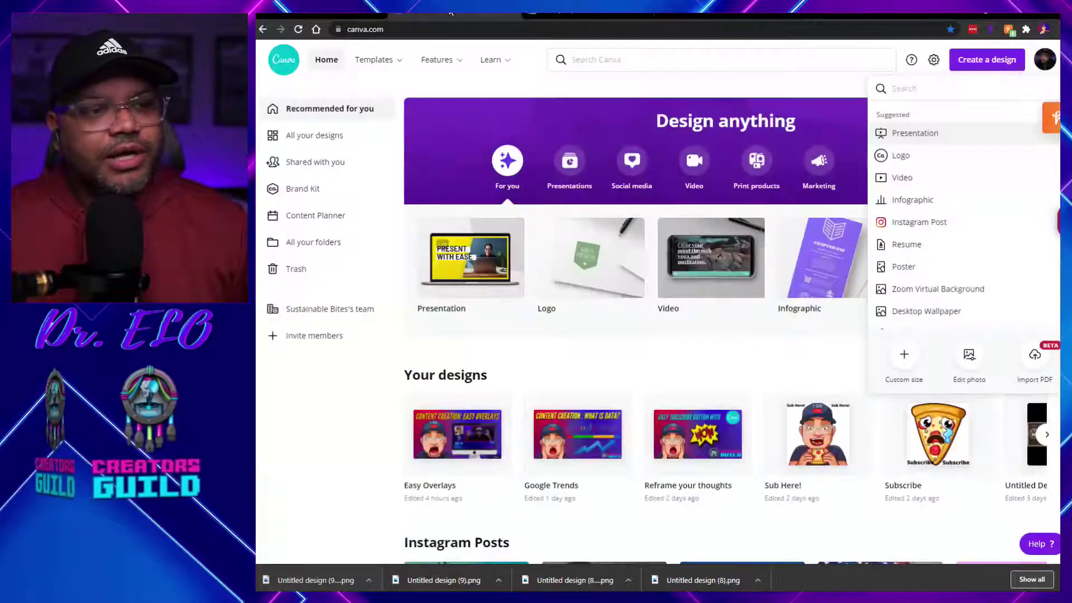
- Switch to Canva and create a new blank Presentation (16:9) design
click(614, 15)
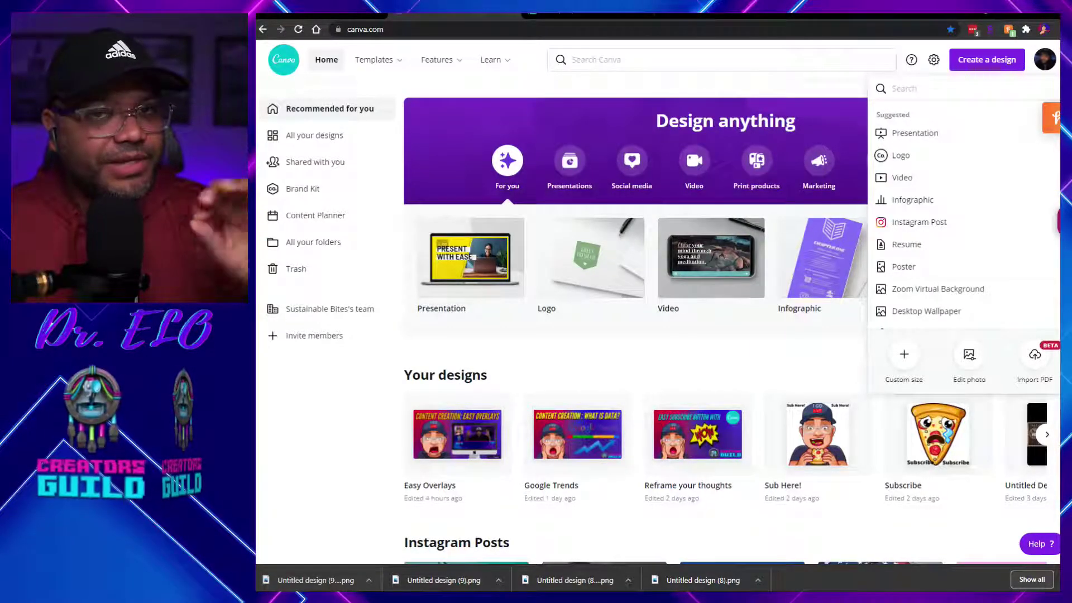
mouse_move(385, 83)
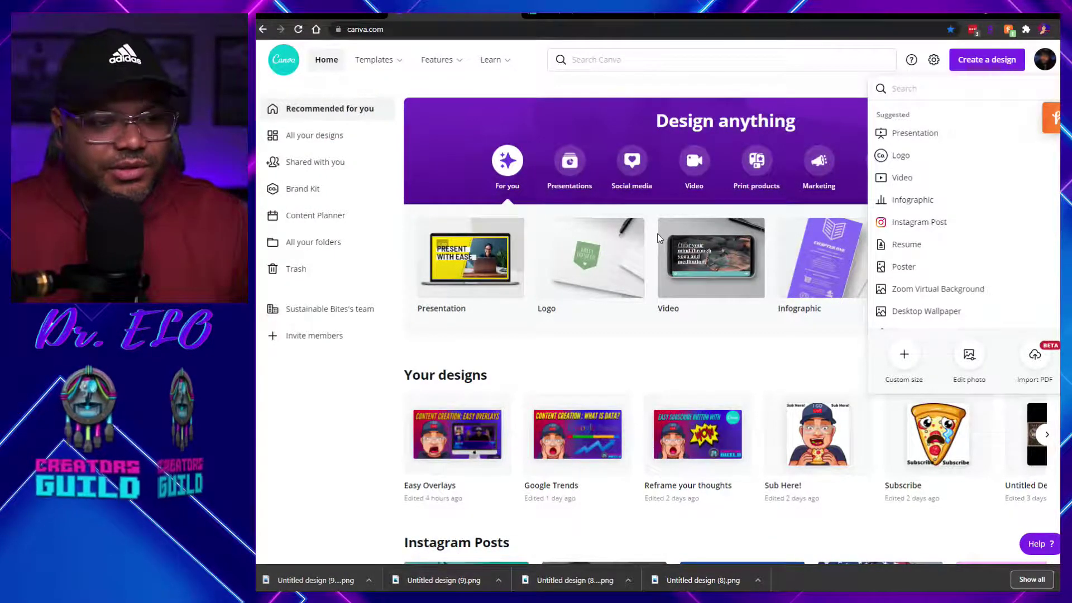
click(987, 60)
click(987, 60)
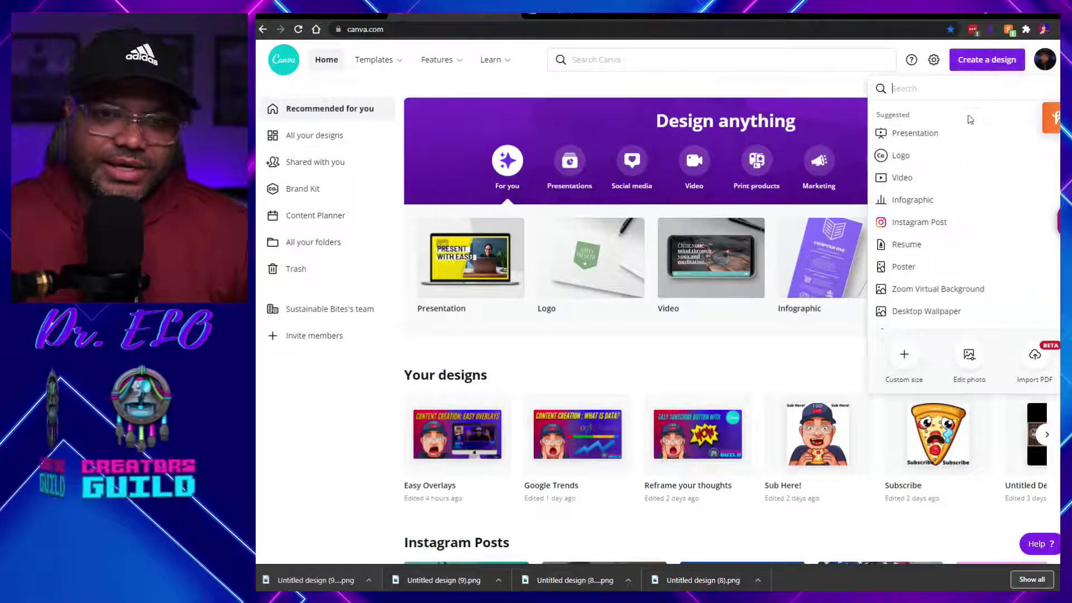
click(933, 134)
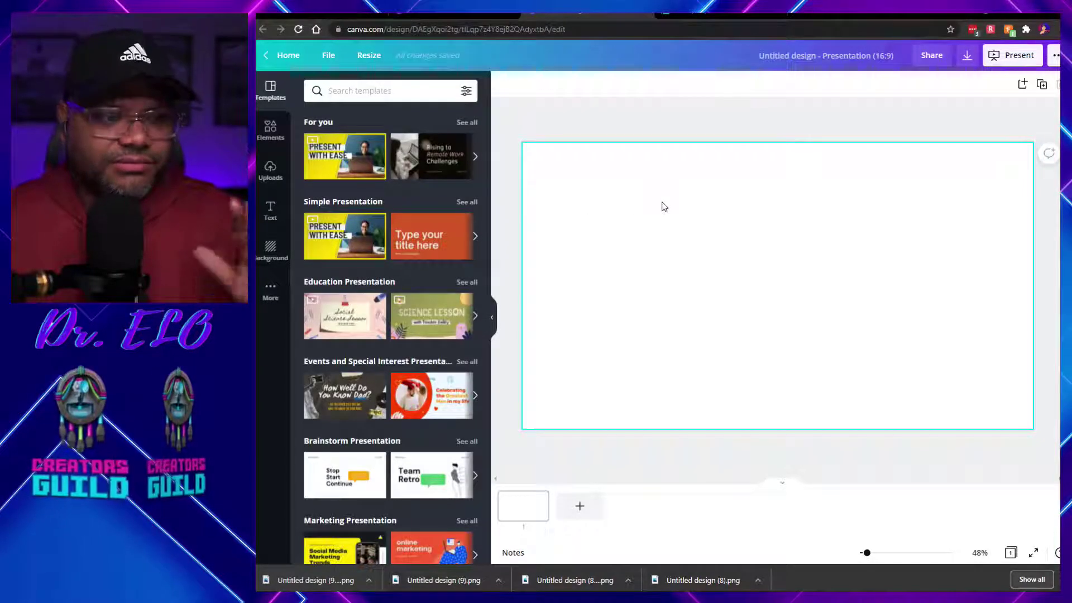
- Add the blue and purple neon image from the uploads to the page and set it as the background
click(275, 247)
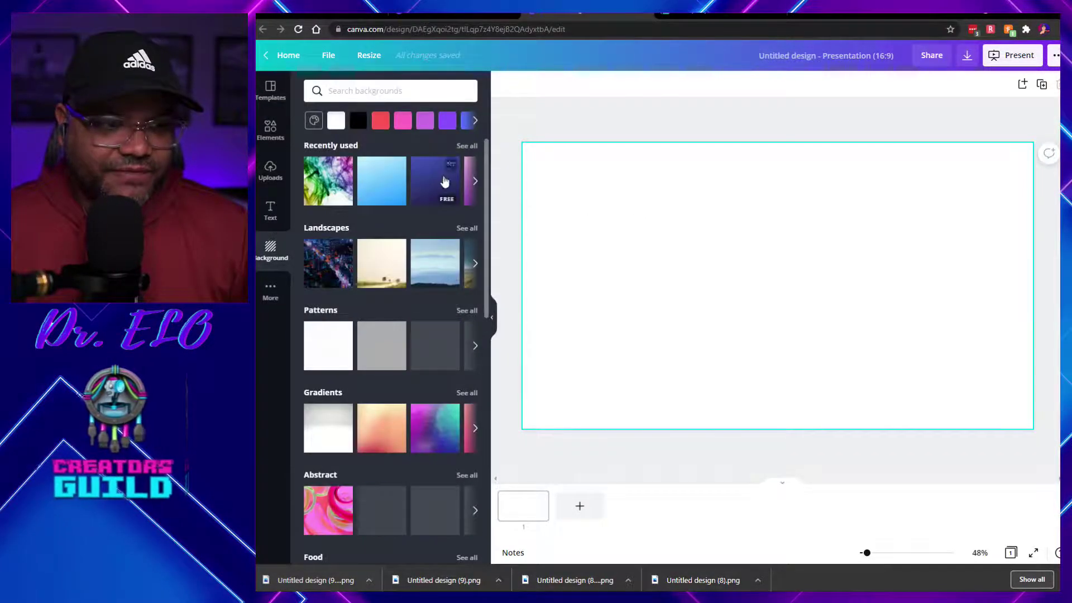
click(270, 169)
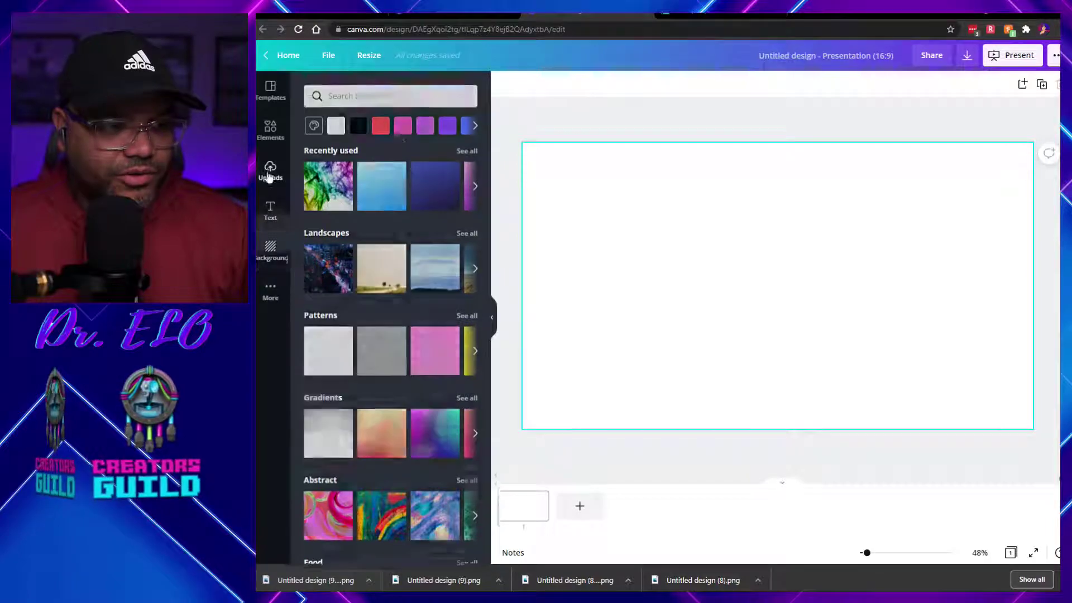
scroll(425, 306, down, 3)
scroll(424, 306, down, 3)
scroll(427, 318, up, 4)
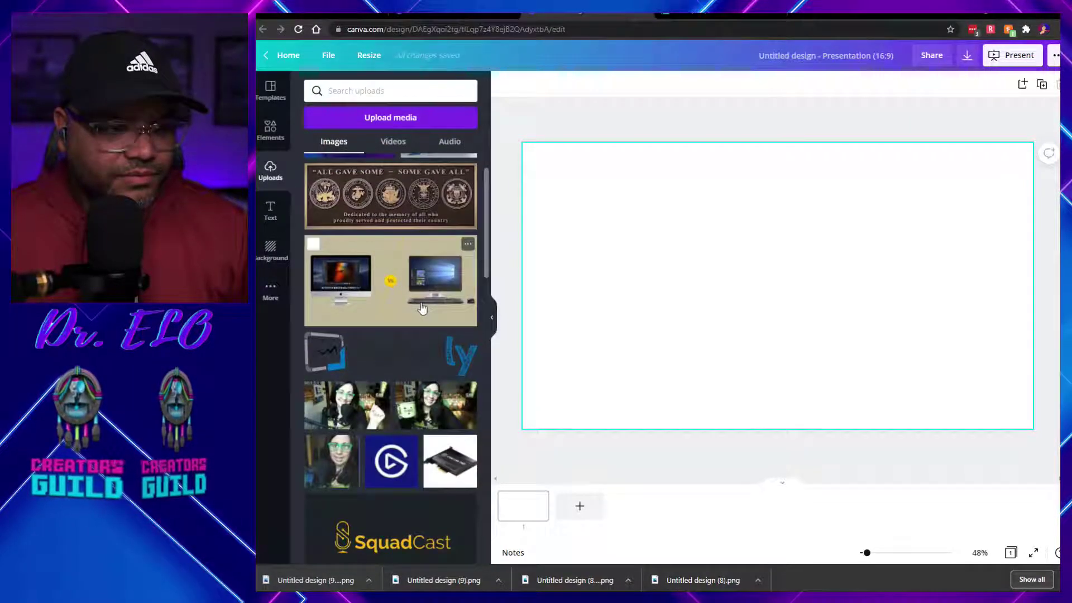
scroll(430, 335, down, 7)
click(429, 211)
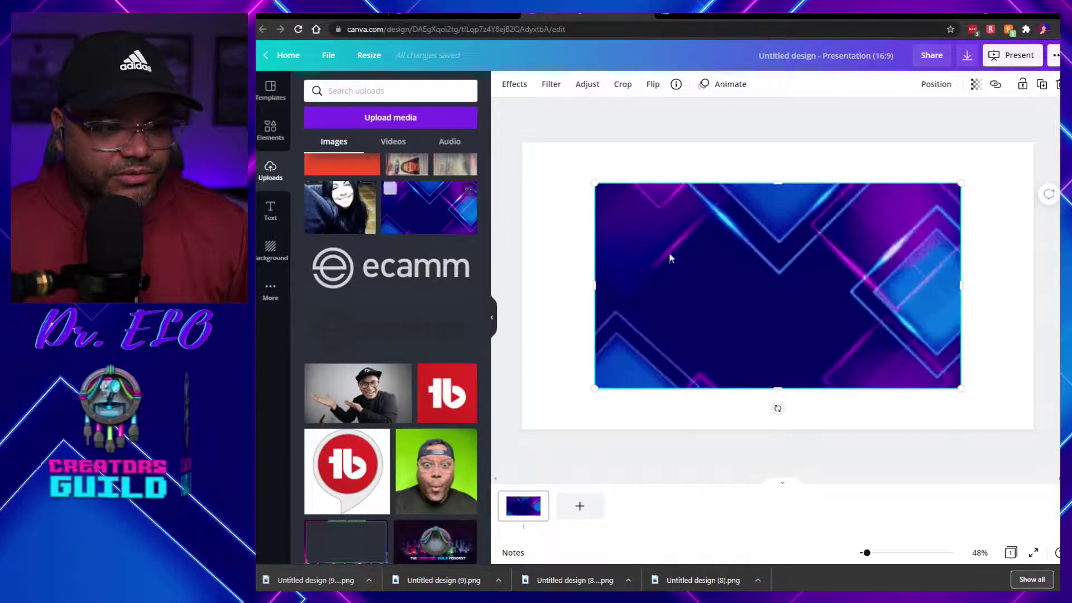
right_click(780, 273)
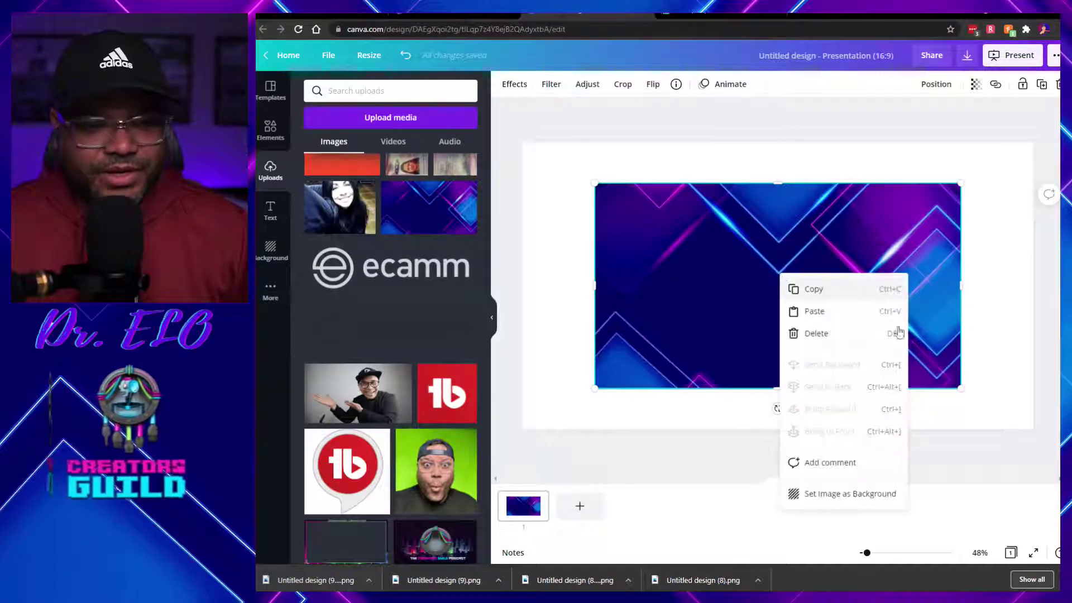
click(843, 494)
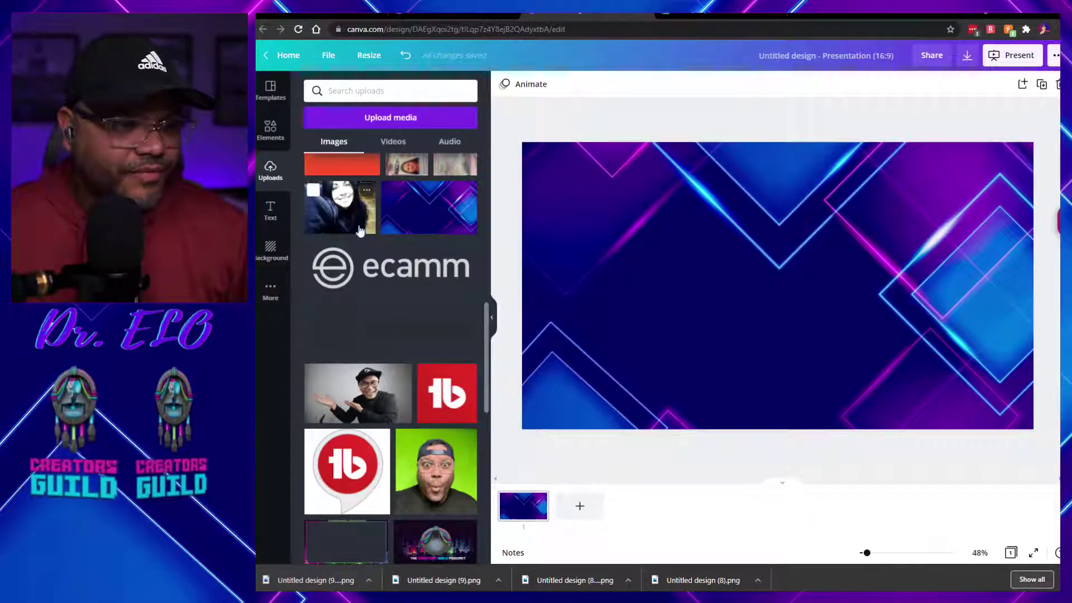
scroll(360, 231, up, 10)
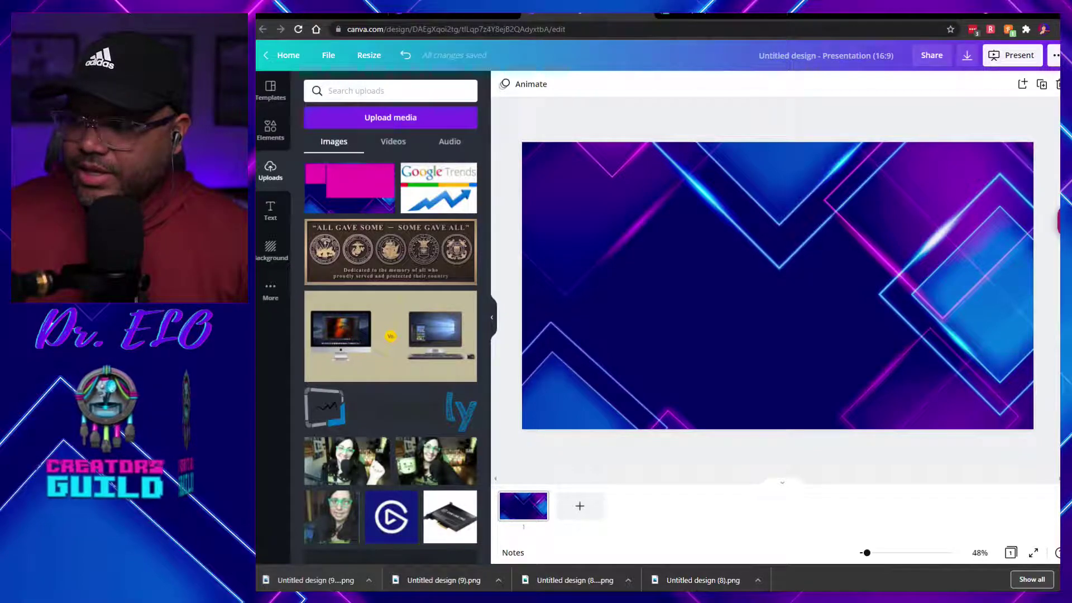
- Open the live Content Creation stream on YouTube, end its "Do you make your own overlays?" chat poll, and return to the Canva design
click(800, 17)
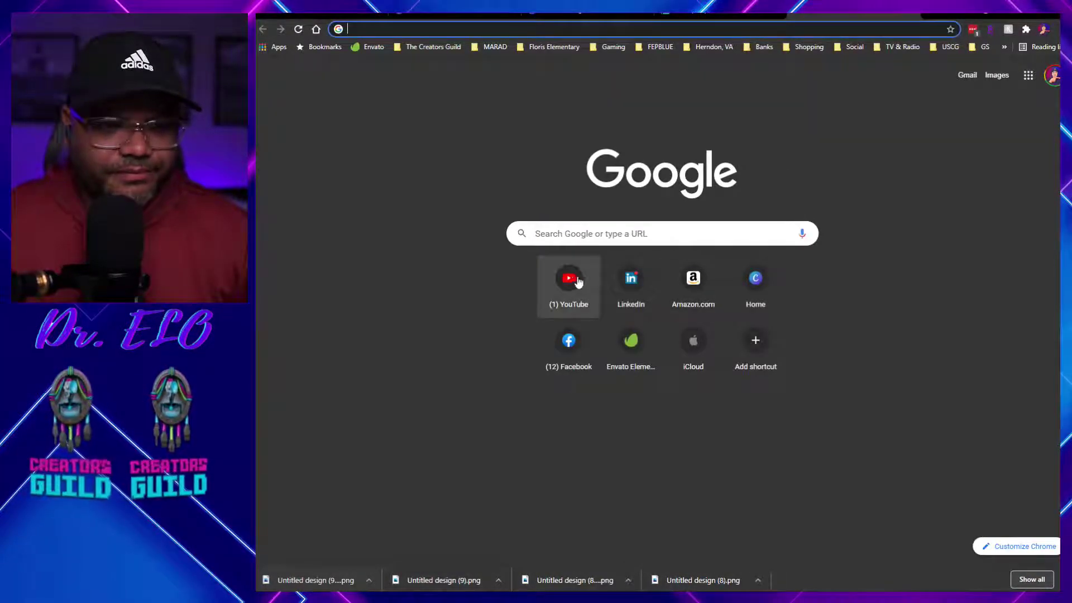
click(582, 277)
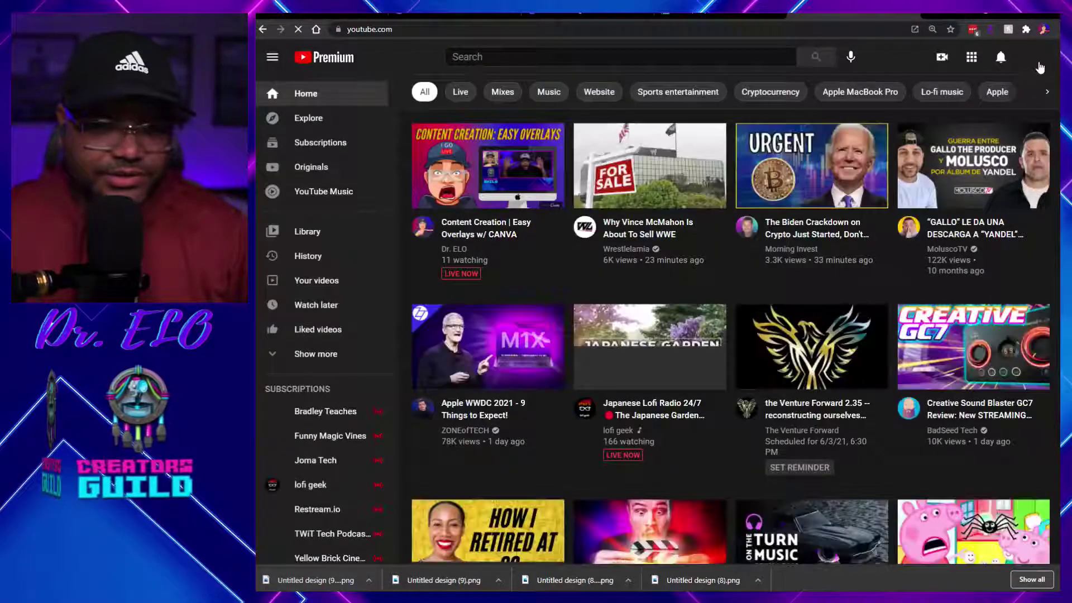
click(709, 179)
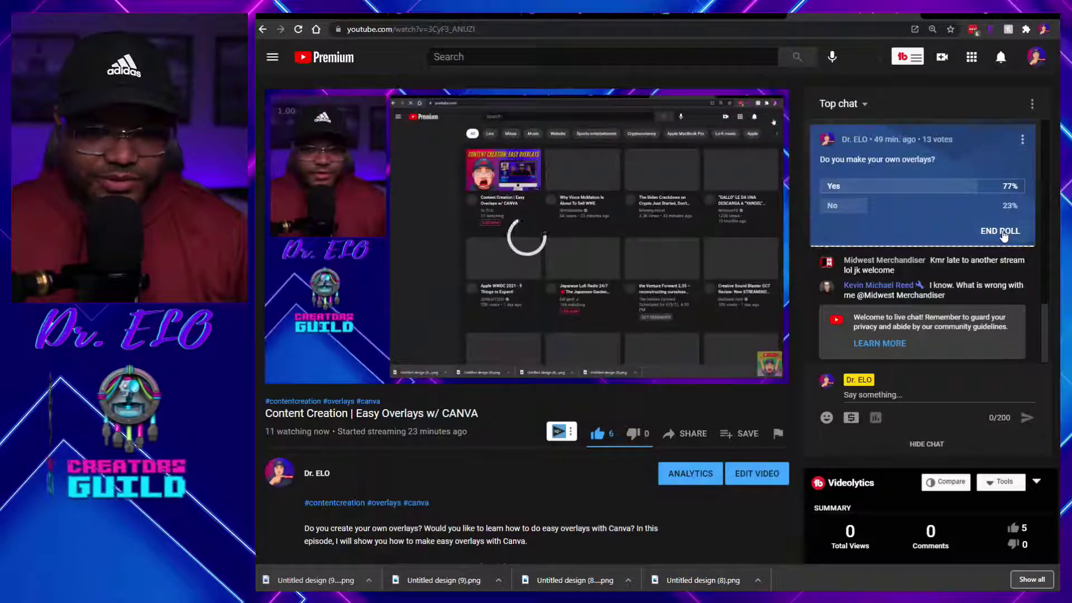
click(1002, 232)
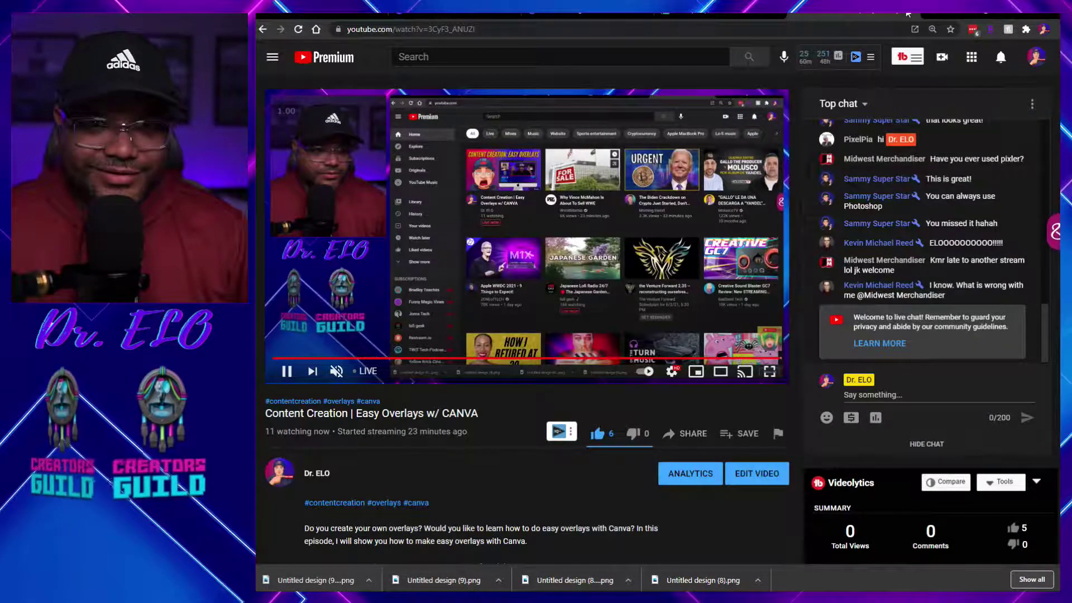
key(ctrl+shift+Tab)
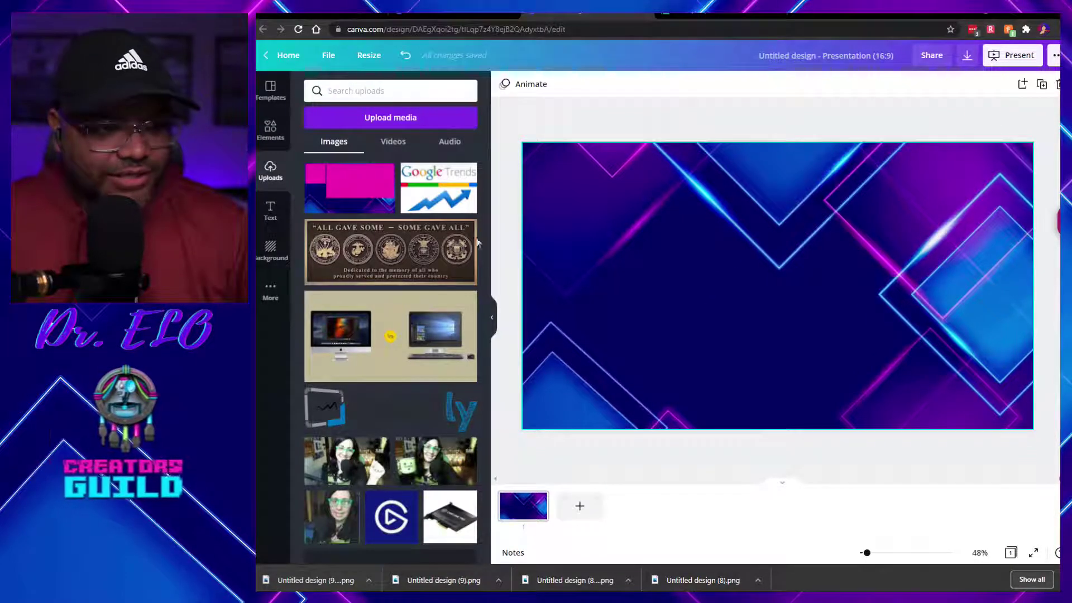
- Add the recently used cut-corner square and reshape it into a tall, narrow panel along the page's left margin
click(272, 132)
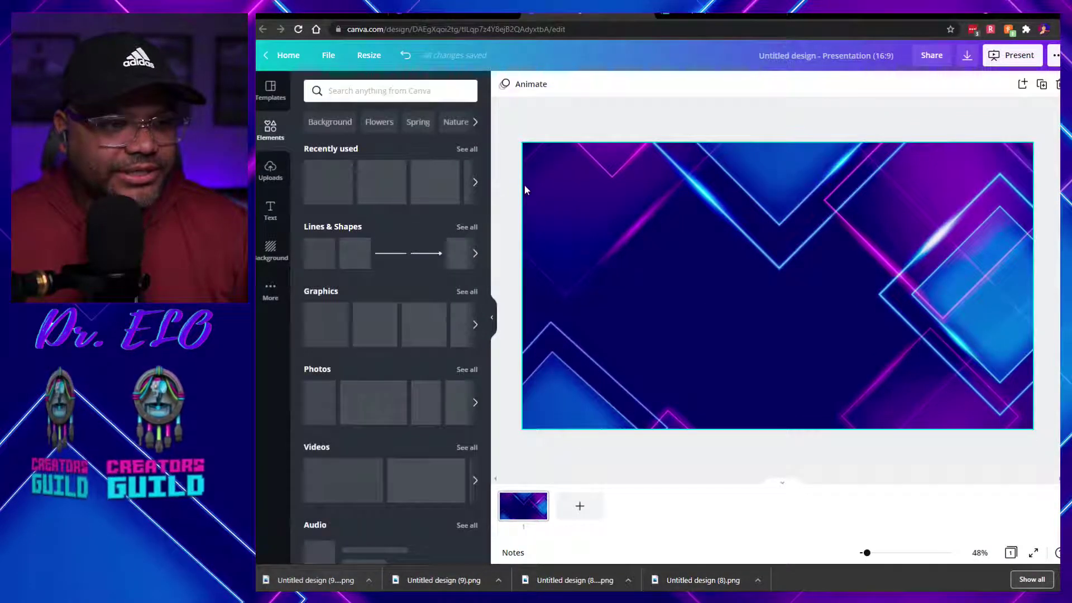
click(329, 188)
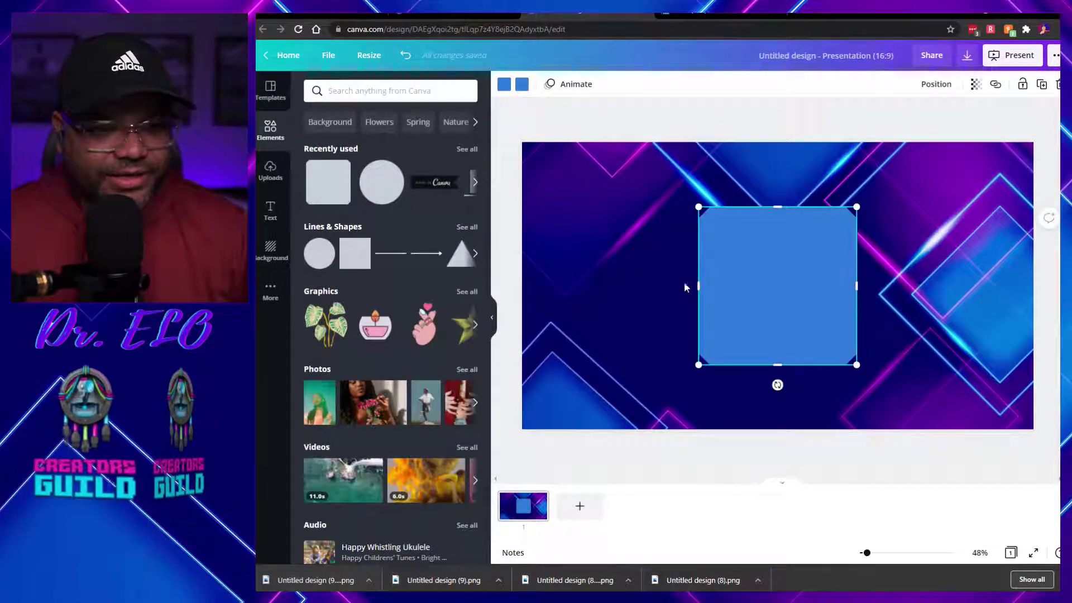
drag(753, 293, 604, 257)
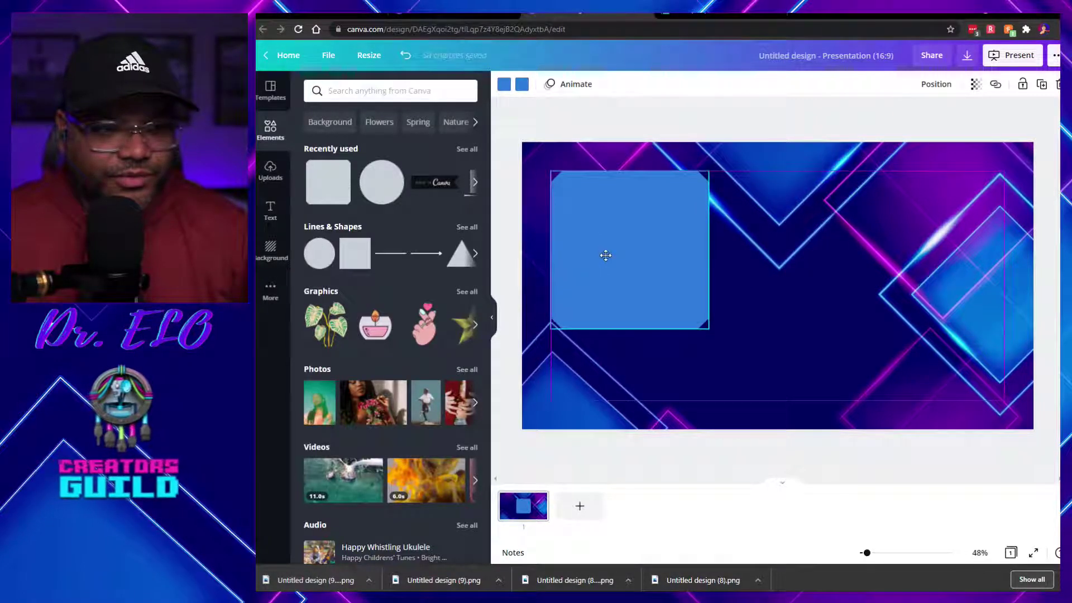
drag(688, 363, 614, 392)
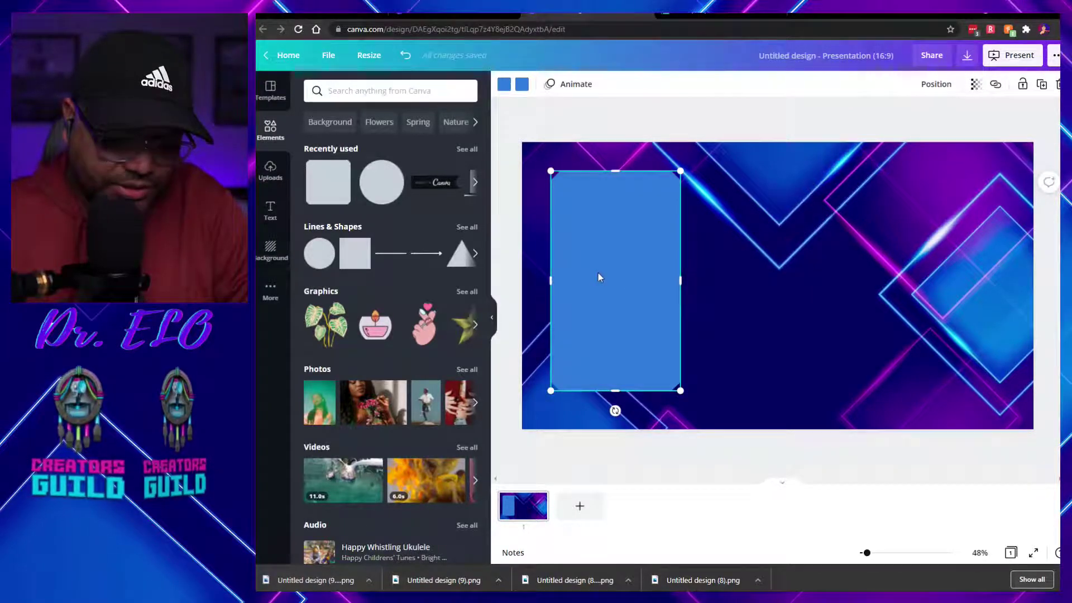
- Duplicate the tall blue panel twice, placing one copy at the right margin and the other centred on the page
key(ctrl+d)
drag(648, 273, 938, 259)
click(665, 304)
key(ctrl+d)
drag(673, 310, 796, 289)
click(1019, 272)
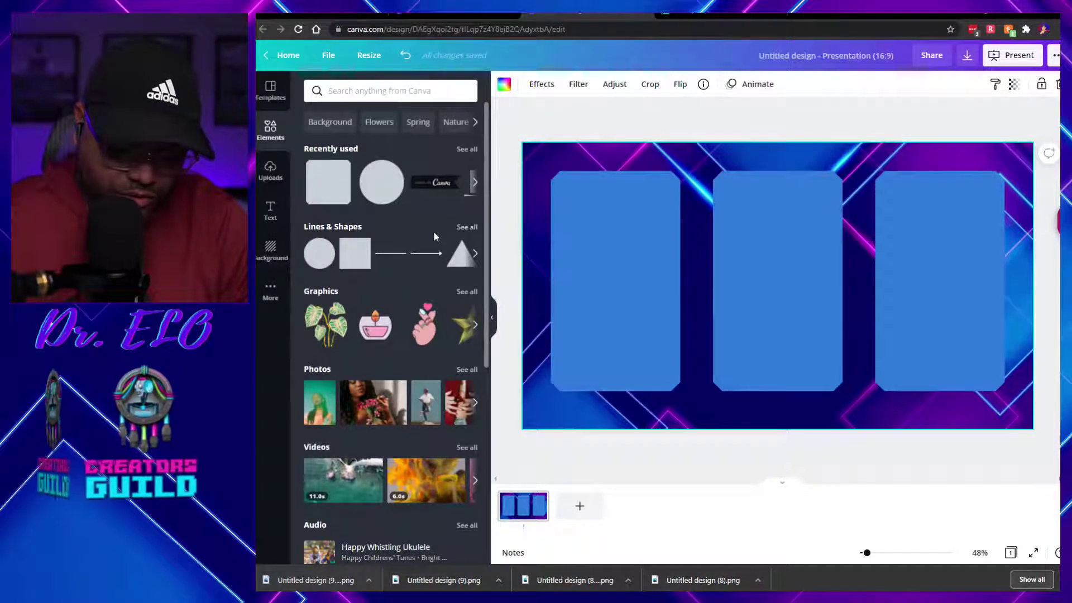
- Add a purple cut-corner name plate over the base of the leftmost blue panel and copy it to the bases of the other two
click(330, 183)
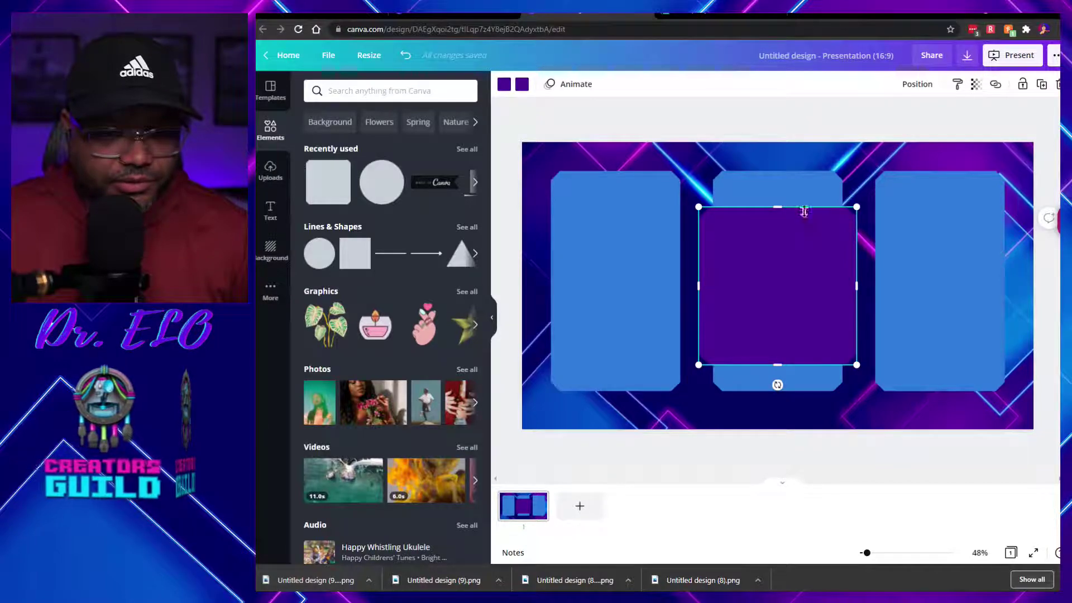
drag(783, 209, 625, 387)
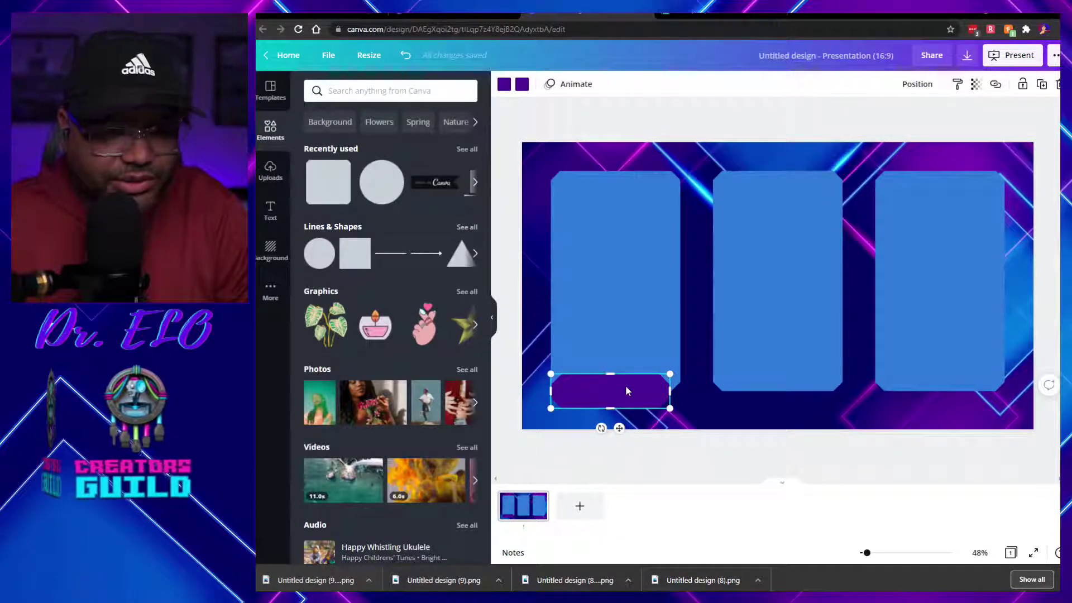
key(ctrl+d)
drag(626, 399, 941, 396)
click(627, 397)
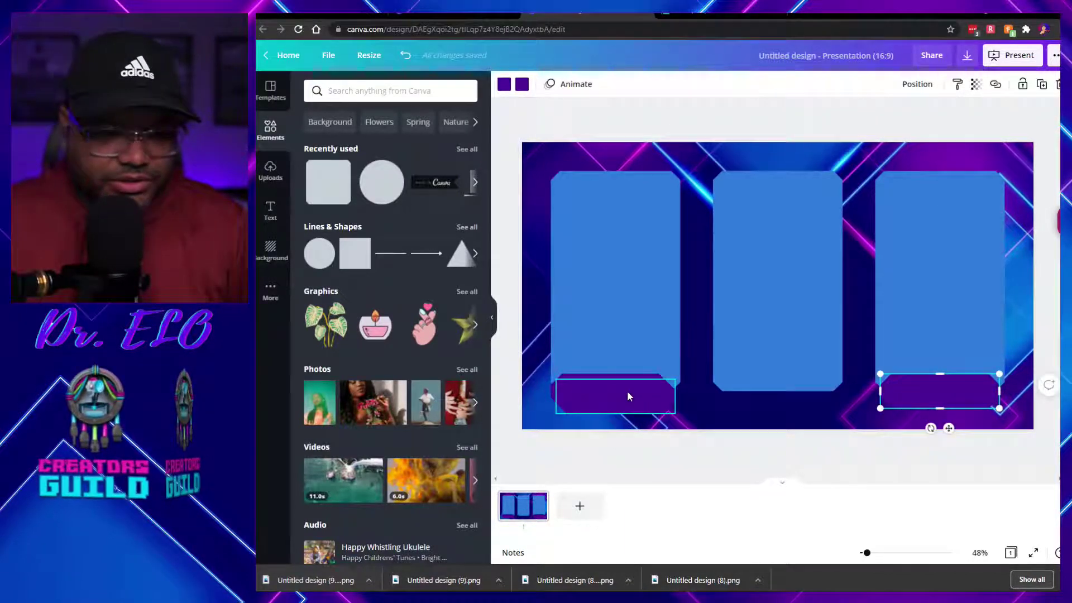
key(ctrl+d)
drag(628, 397, 786, 383)
click(1024, 297)
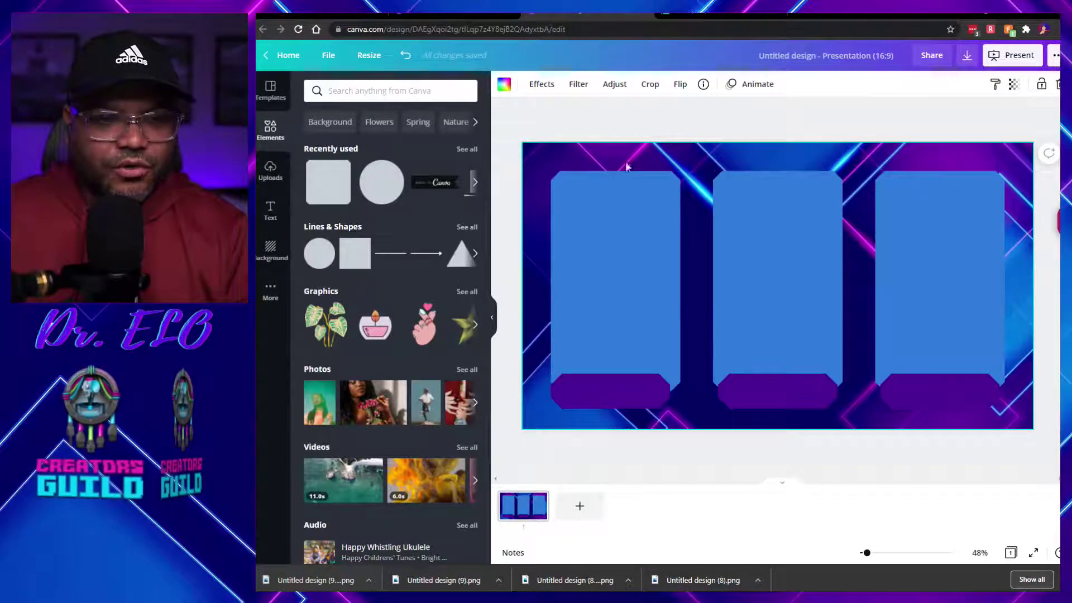
- Group the three blue panels with their purple name plates and centre the group on the page
drag(543, 160, 1016, 420)
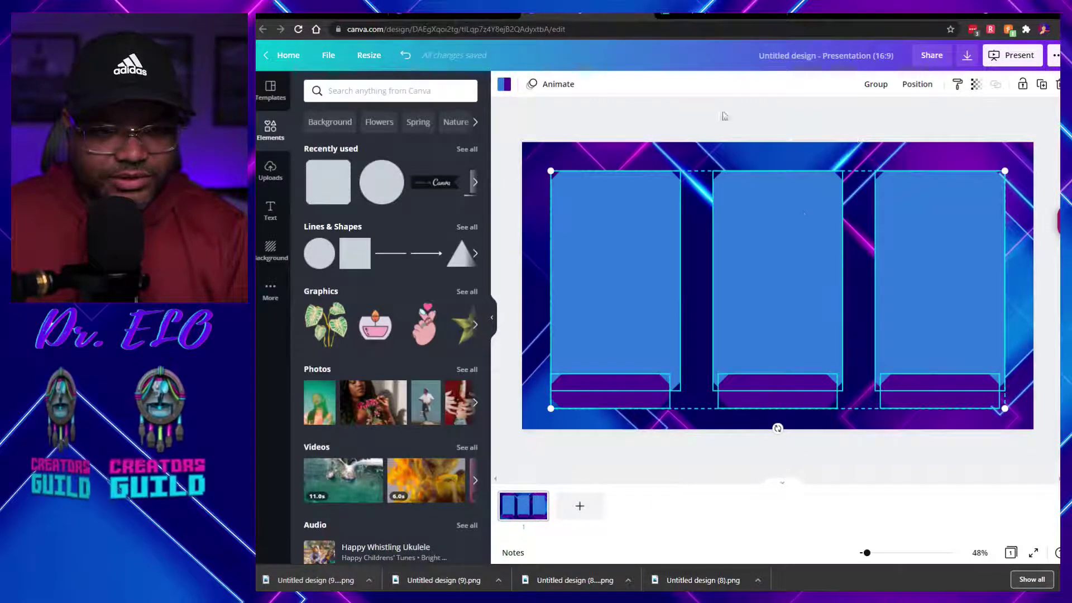
click(875, 84)
mouse_move(780, 266)
mouse_down()
mouse_move(816, 258)
mouse_move(769, 257)
mouse_up()
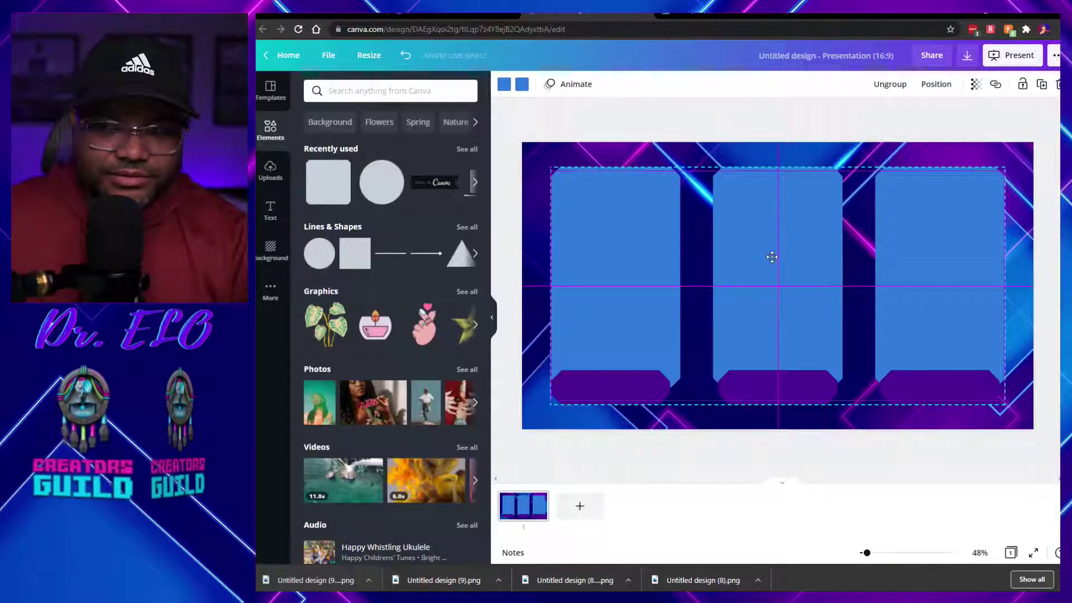
drag(772, 257, 772, 256)
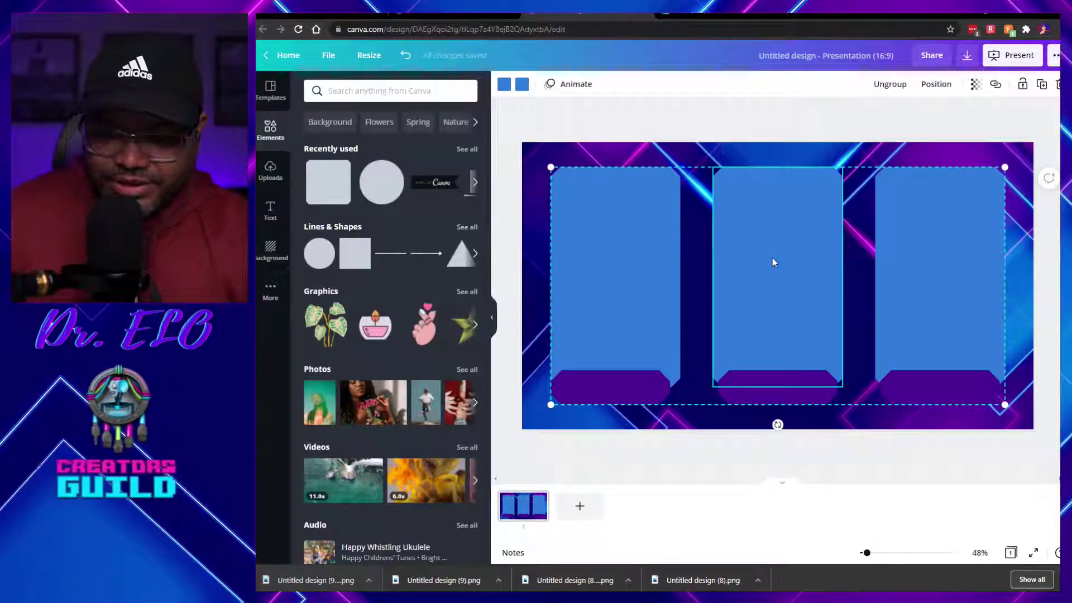
click(1049, 352)
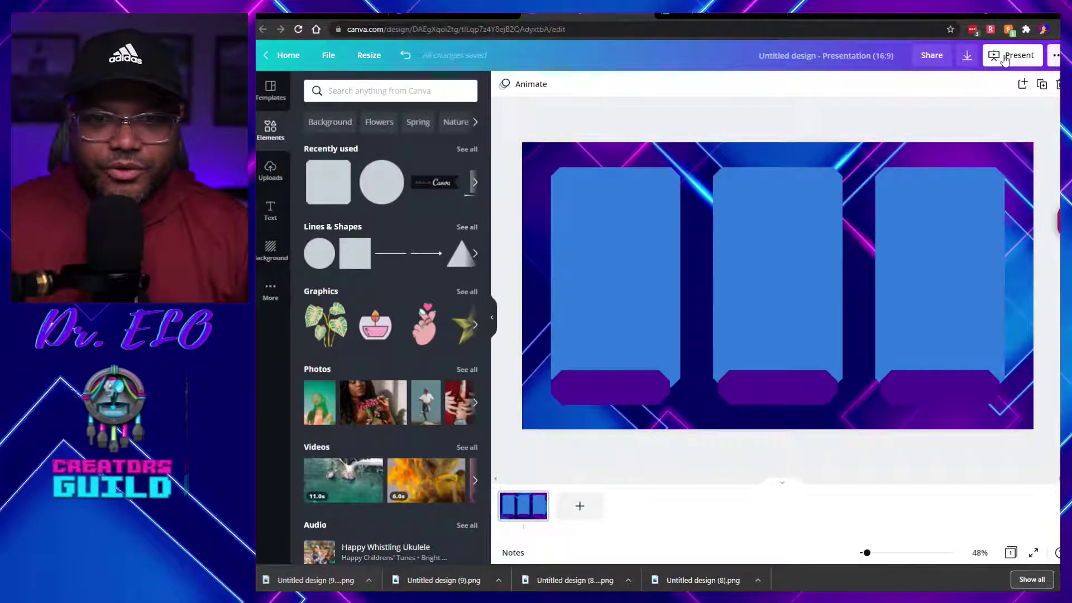
- Download the three-panel design as a PNG
click(968, 56)
click(972, 133)
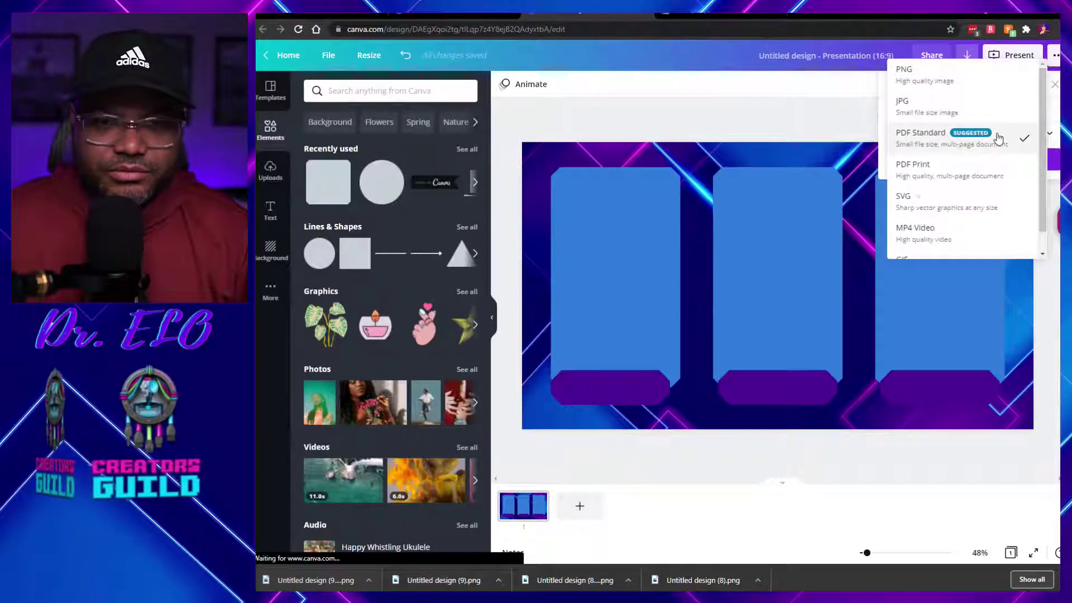
click(964, 87)
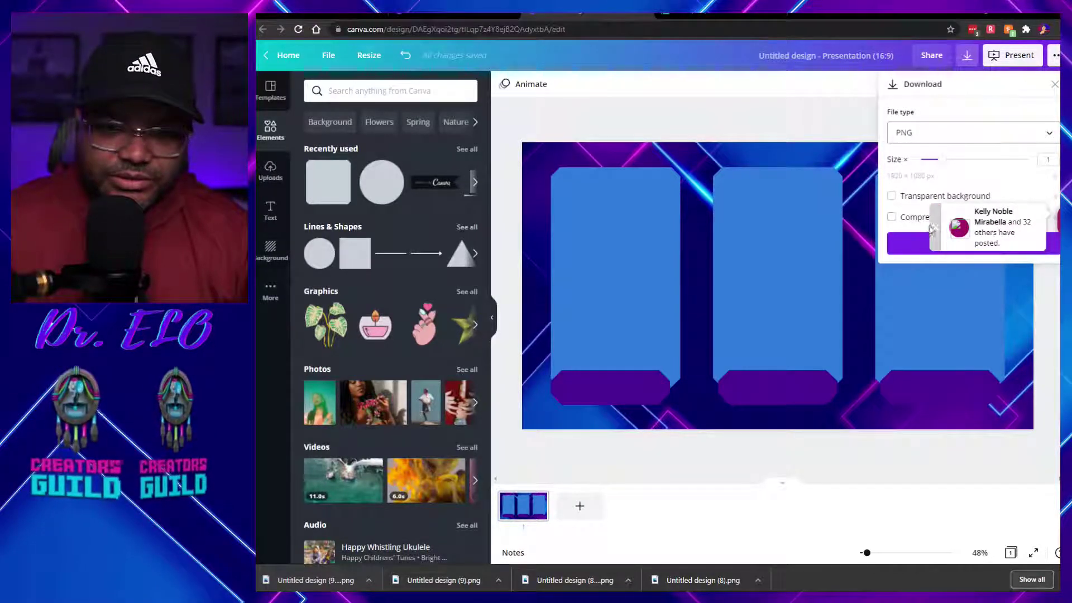
click(972, 246)
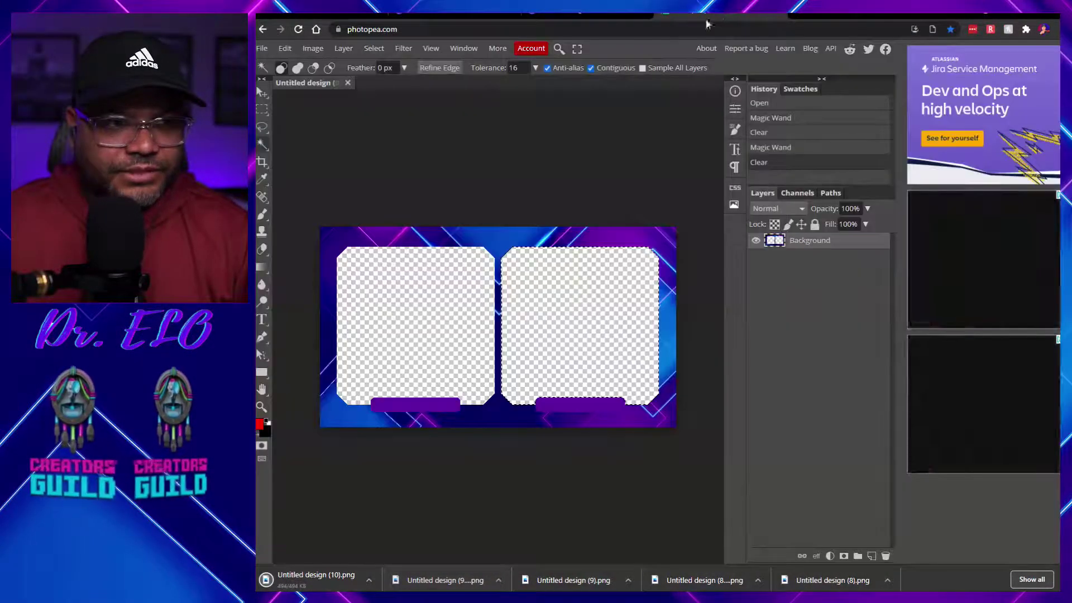
- Switch to Photopea, reload it to discard the old two-frame project, and open Untitled design (10).png
click(706, 92)
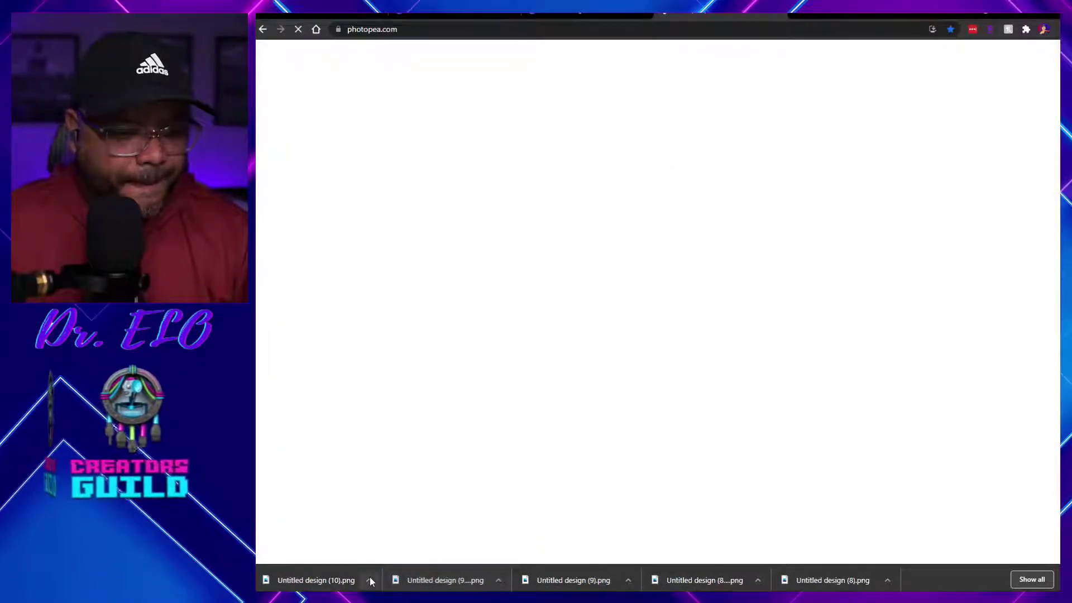
click(370, 581)
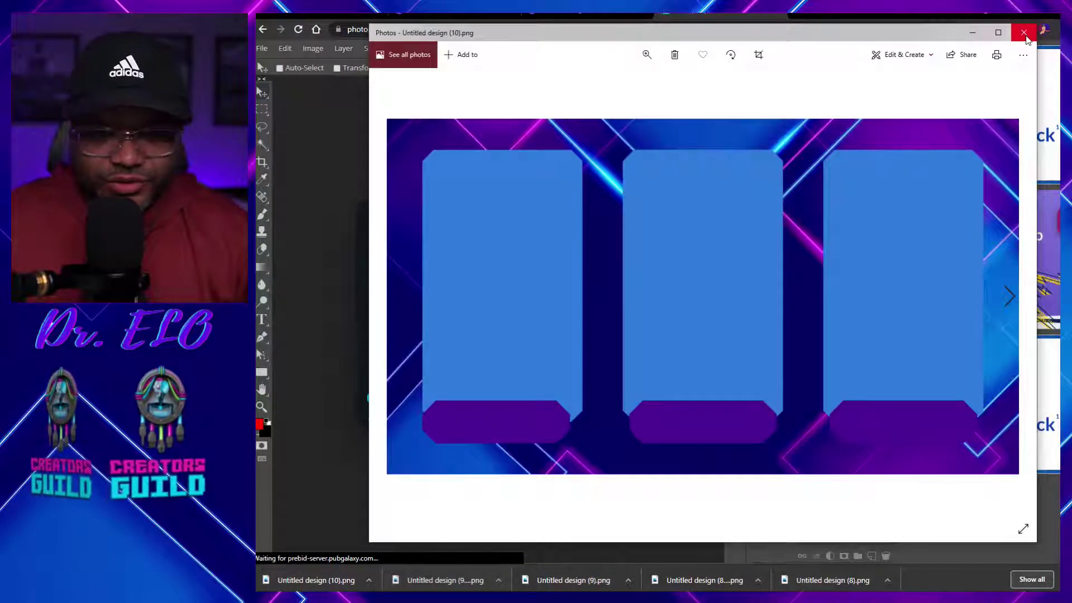
click(1024, 33)
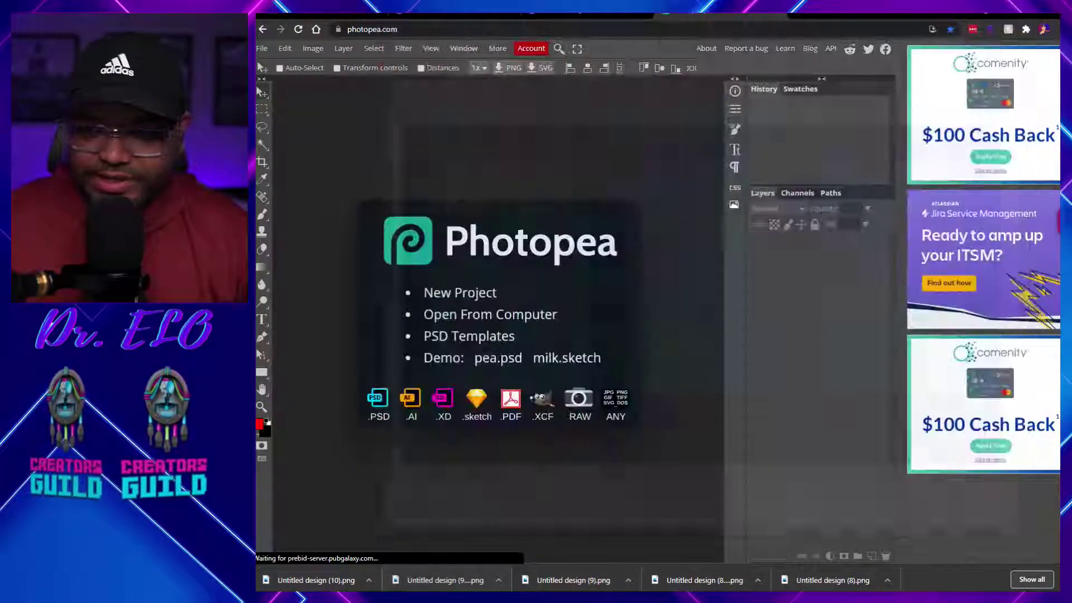
drag(316, 580, 578, 340)
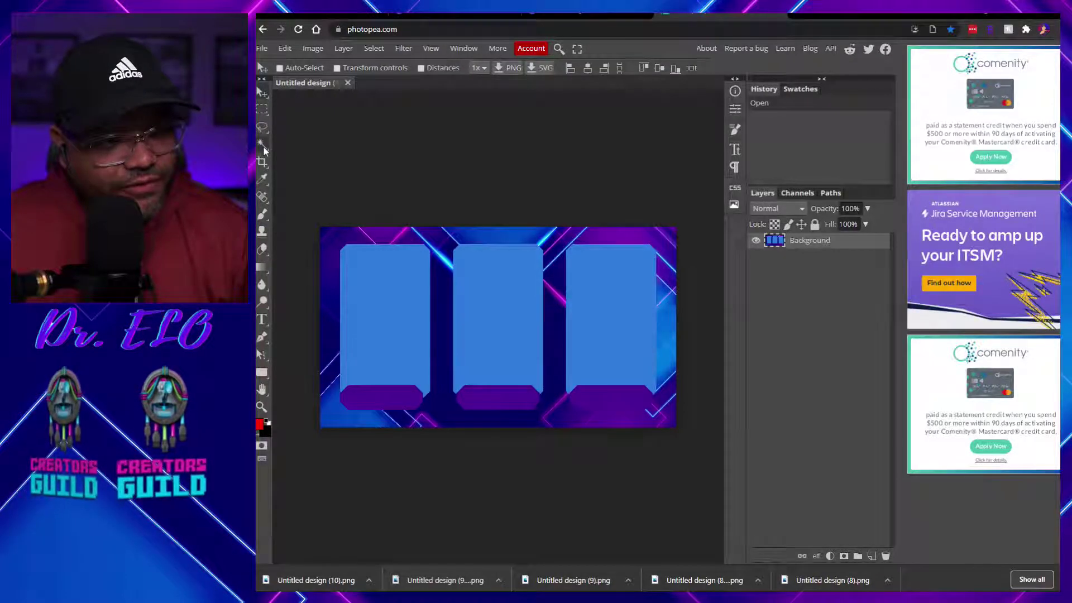
- Select each of the three blue panels with the Magic Wand and delete its fill to make it transparent
click(263, 144)
click(398, 311)
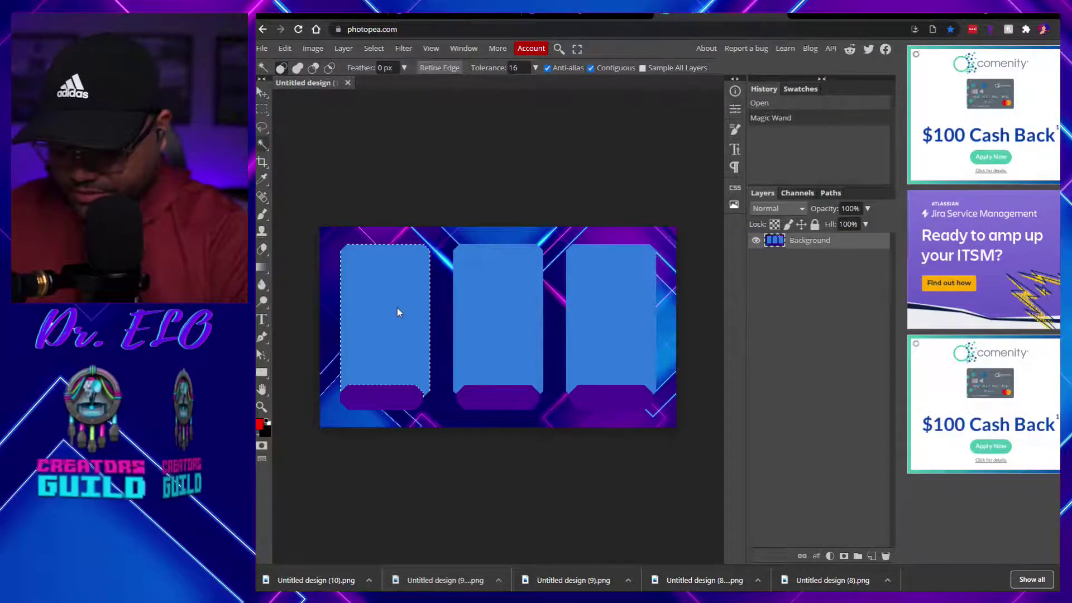
key(Delete)
click(489, 311)
key(Delete)
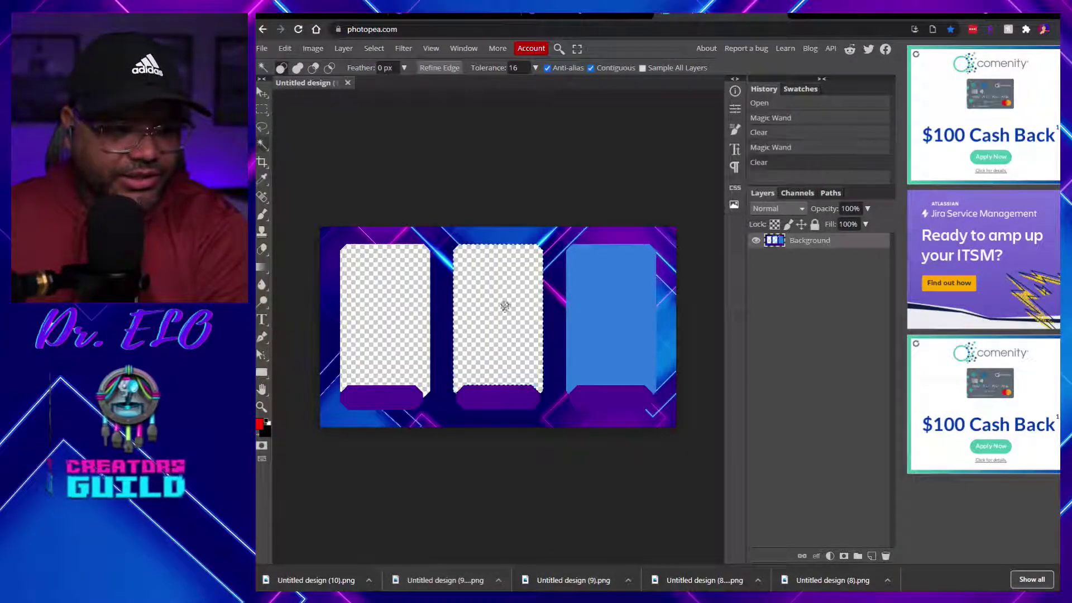
click(607, 304)
key(Delete)
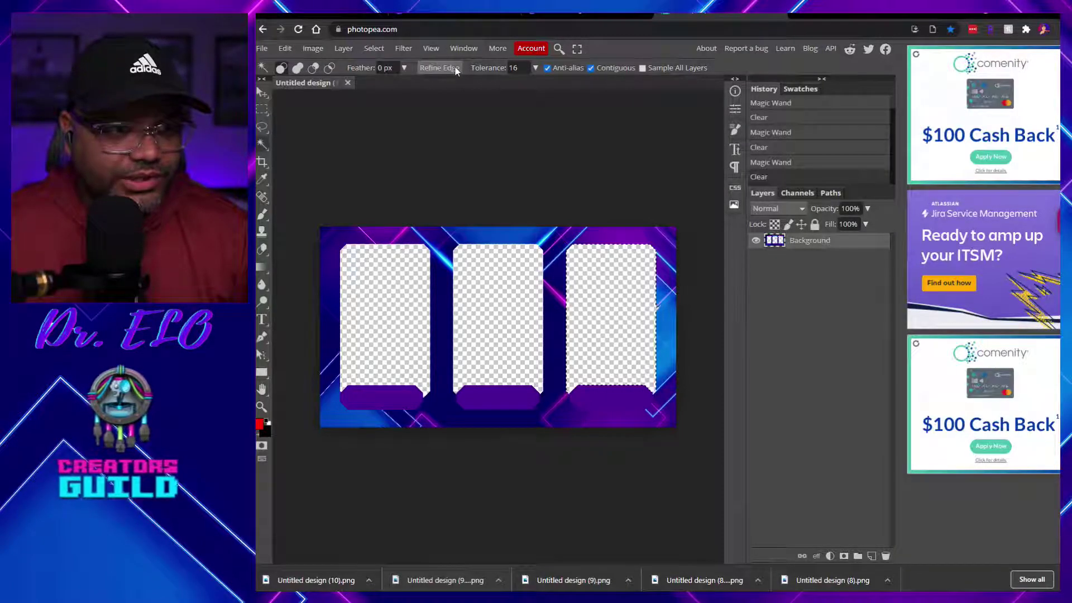
- Export the cut-out overlay as a 1920 × 1080 px PNG at 100% quality and preview the saved image
click(271, 49)
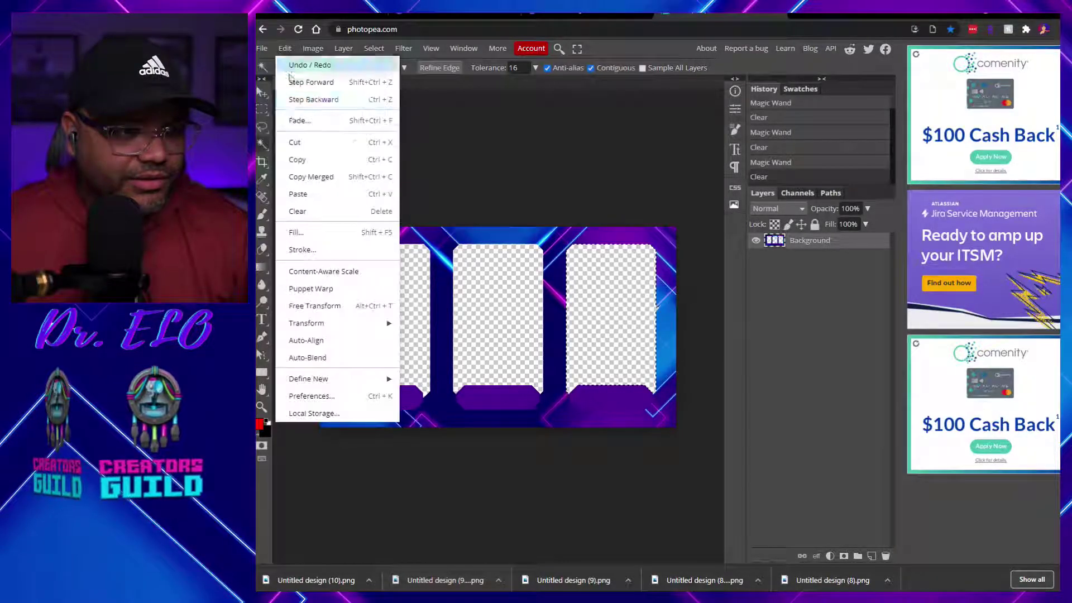
mouse_move(311, 218)
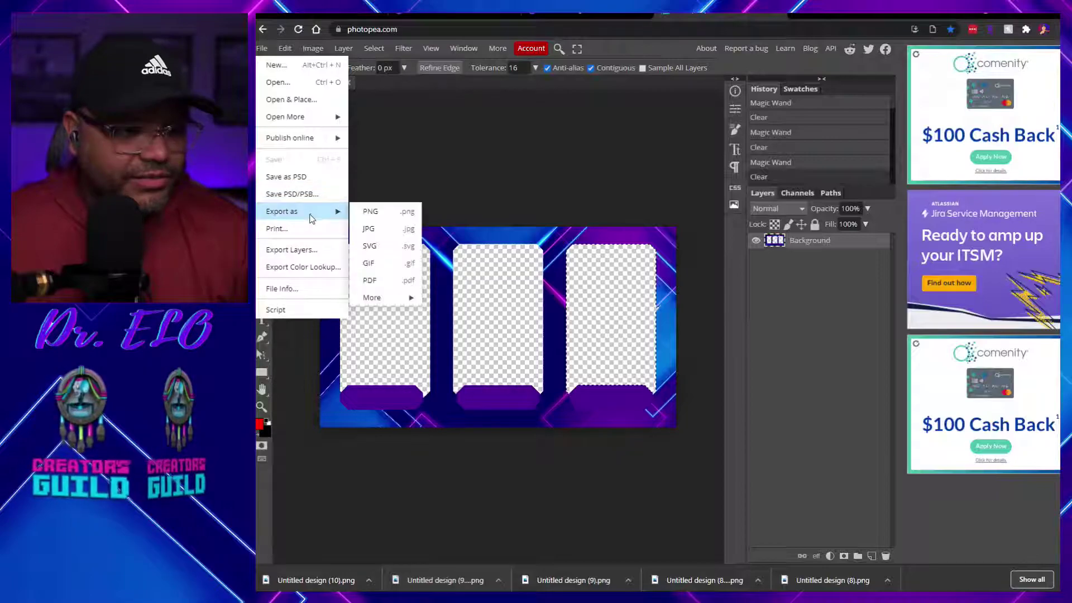
click(384, 216)
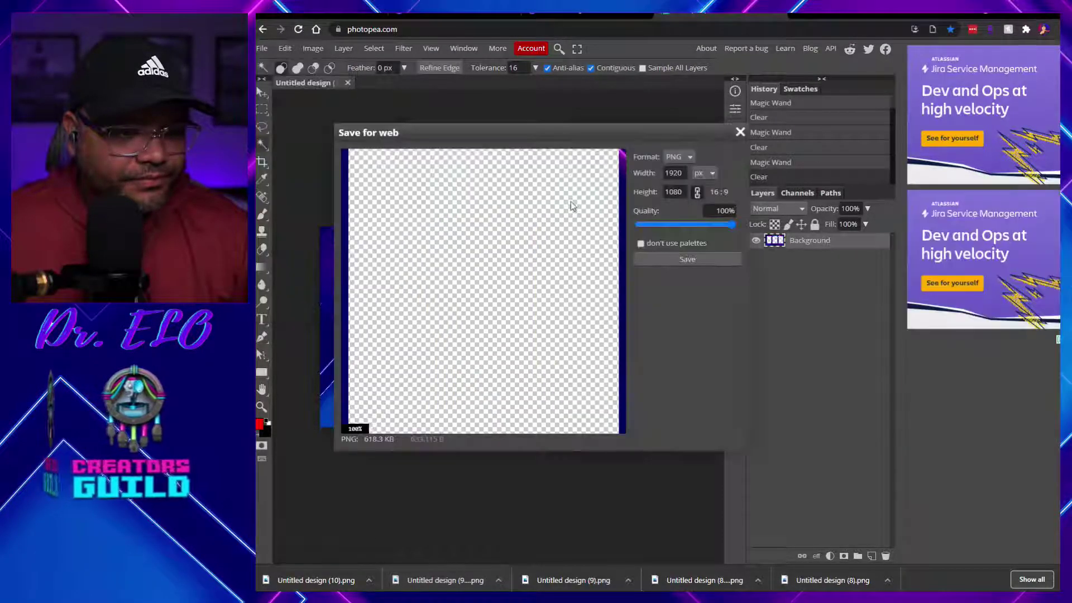
click(699, 261)
click(314, 578)
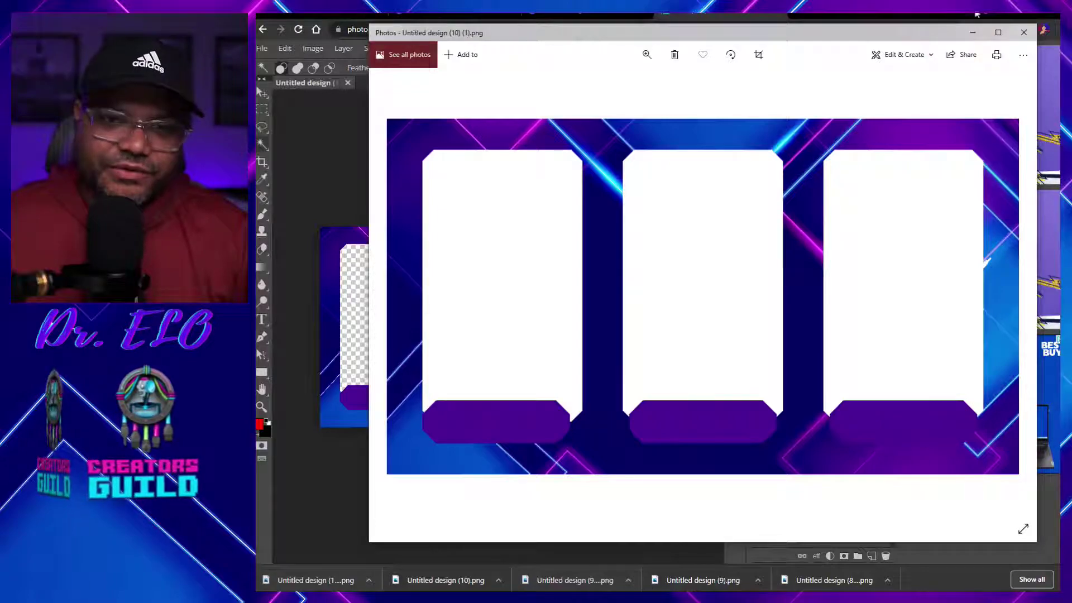
click(1020, 35)
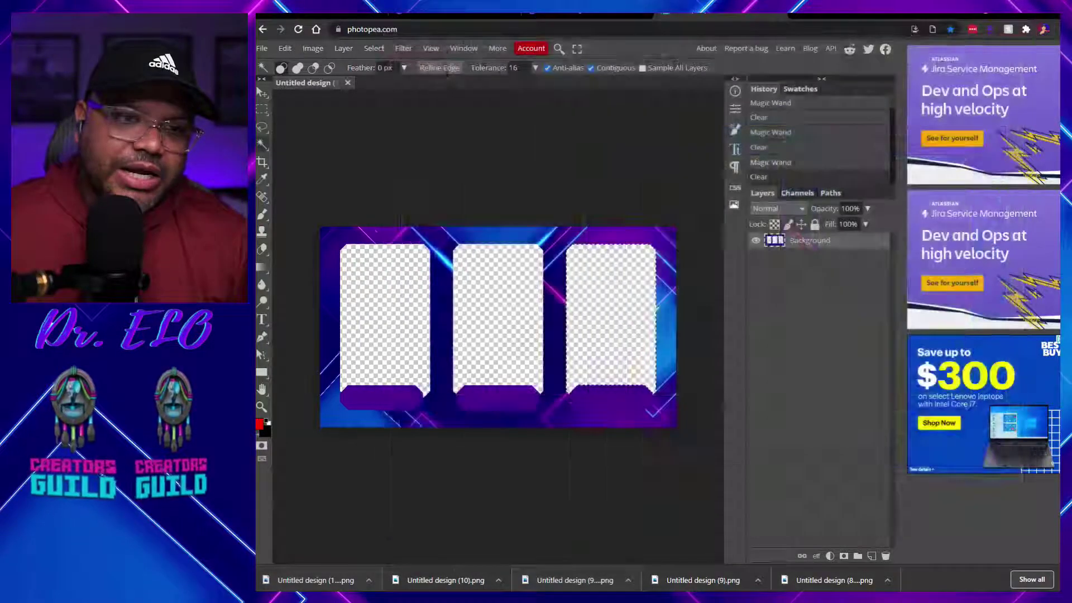
- Reload Photopea to clear the finished project, and create a new blank Presentation design from the Canva home page
key(F5)
click(707, 93)
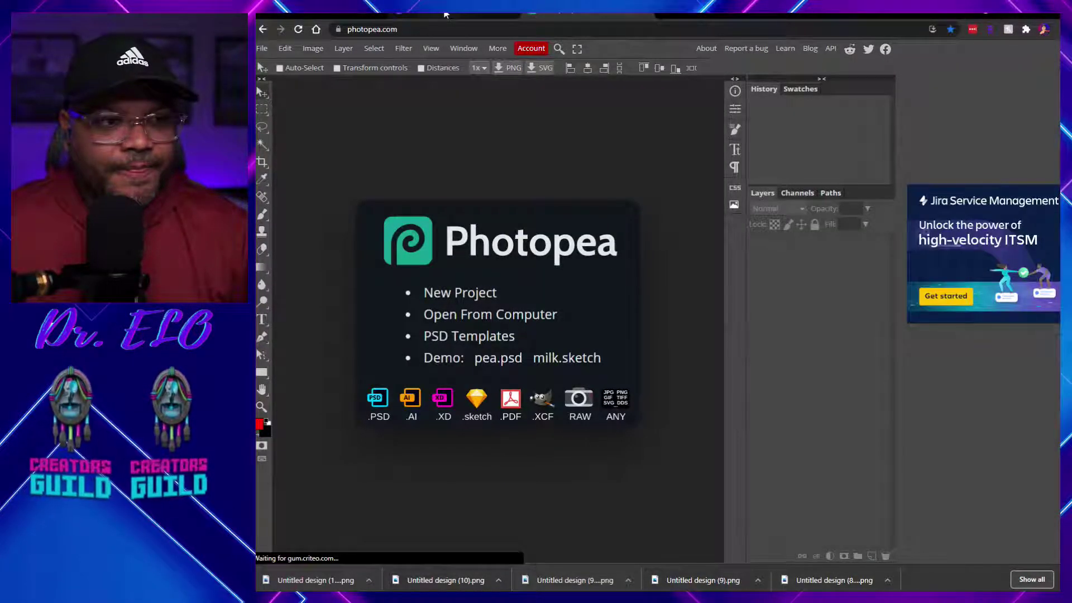
click(587, 12)
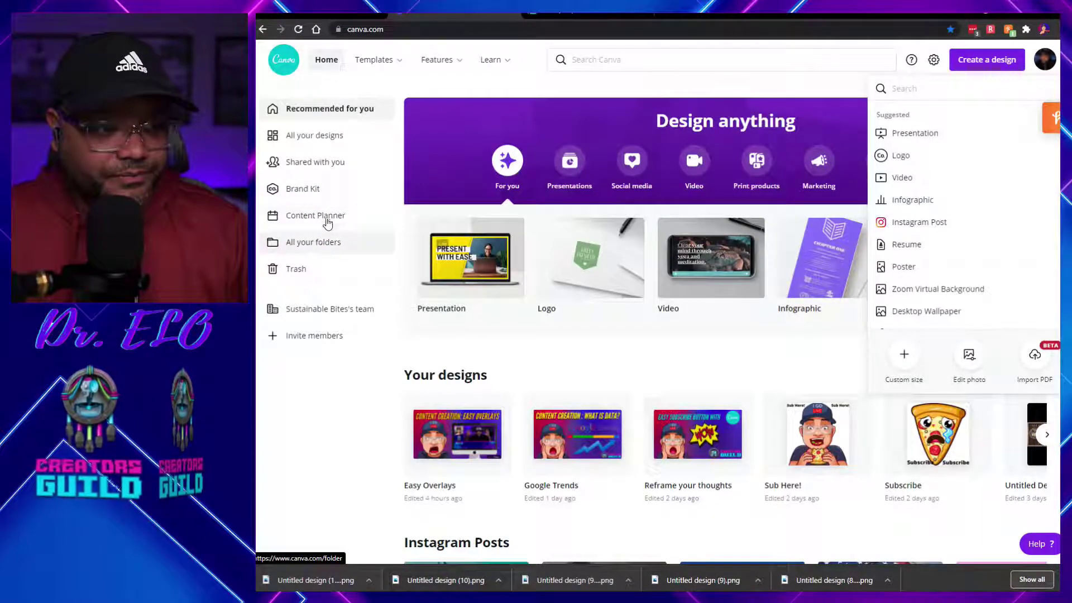
click(998, 61)
click(998, 62)
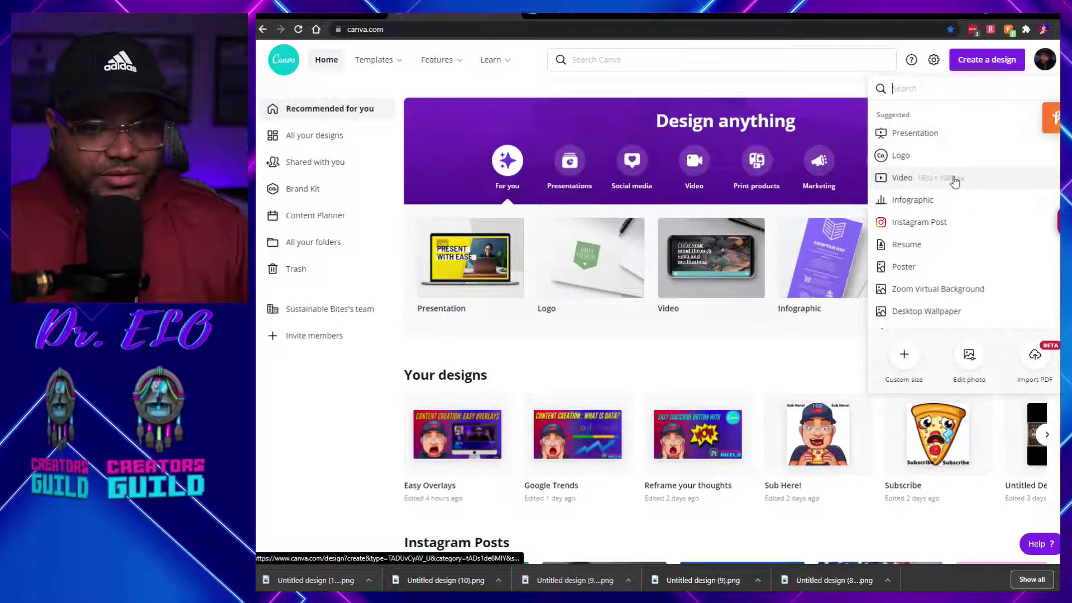
click(960, 135)
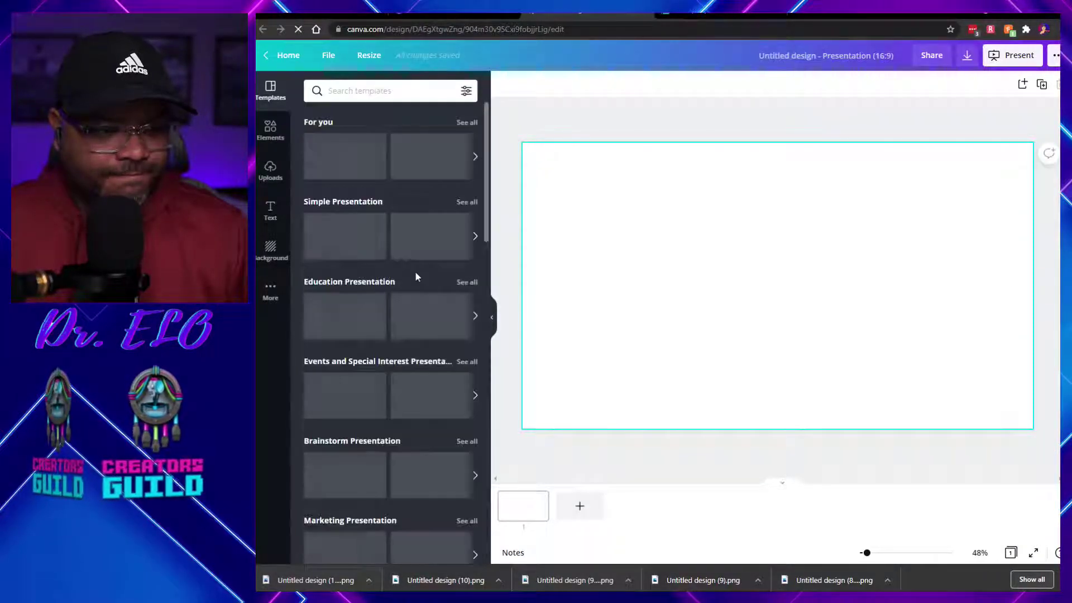
- Add the blue and purple neon image from the uploads to the new design and set it as the background
click(271, 176)
scroll(432, 341, down, 8)
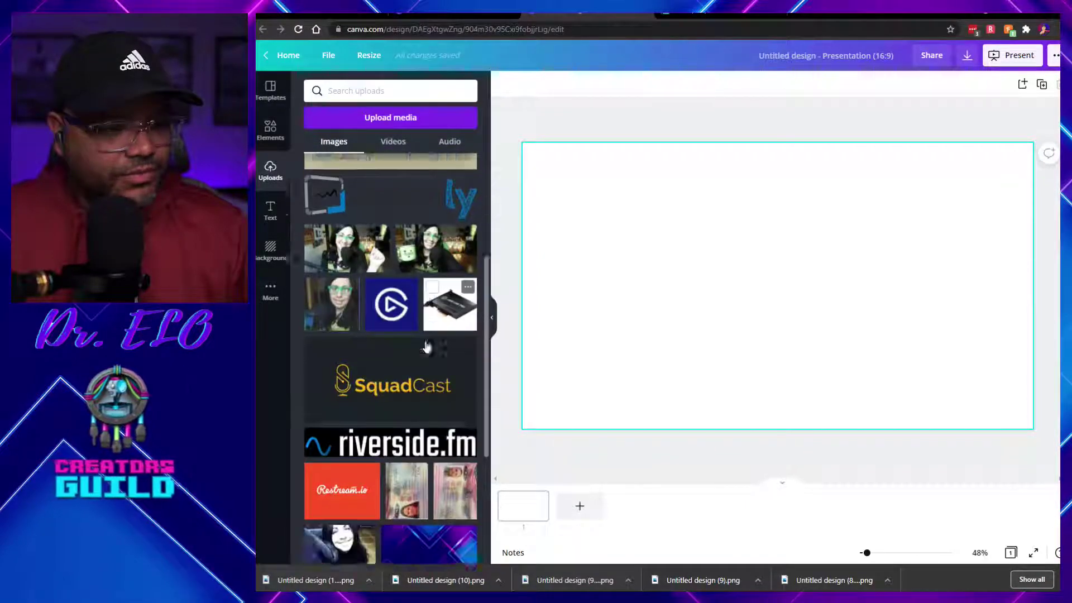
click(429, 328)
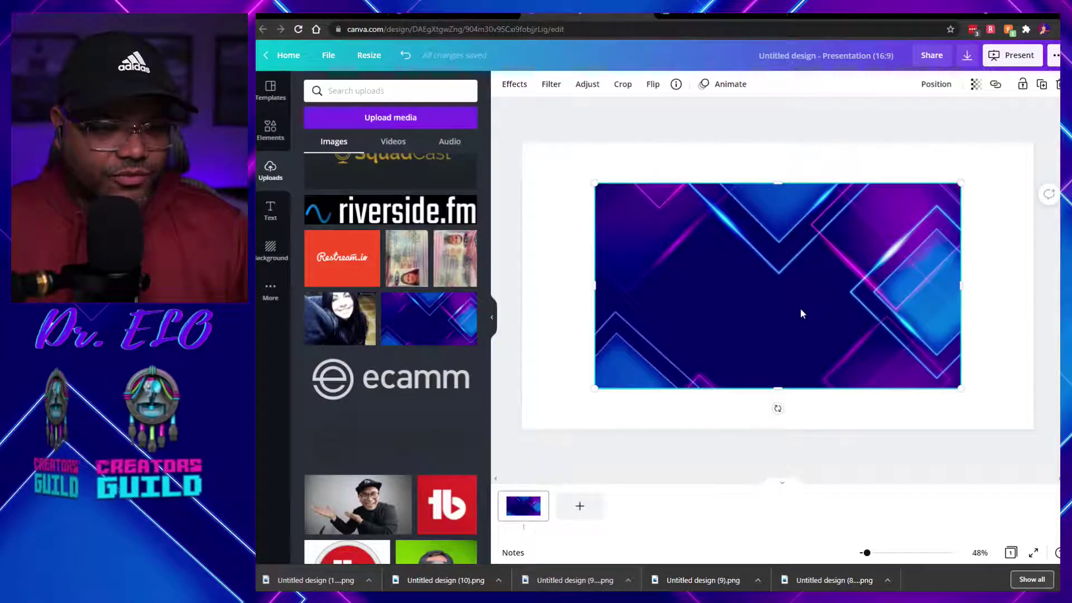
right_click(765, 261)
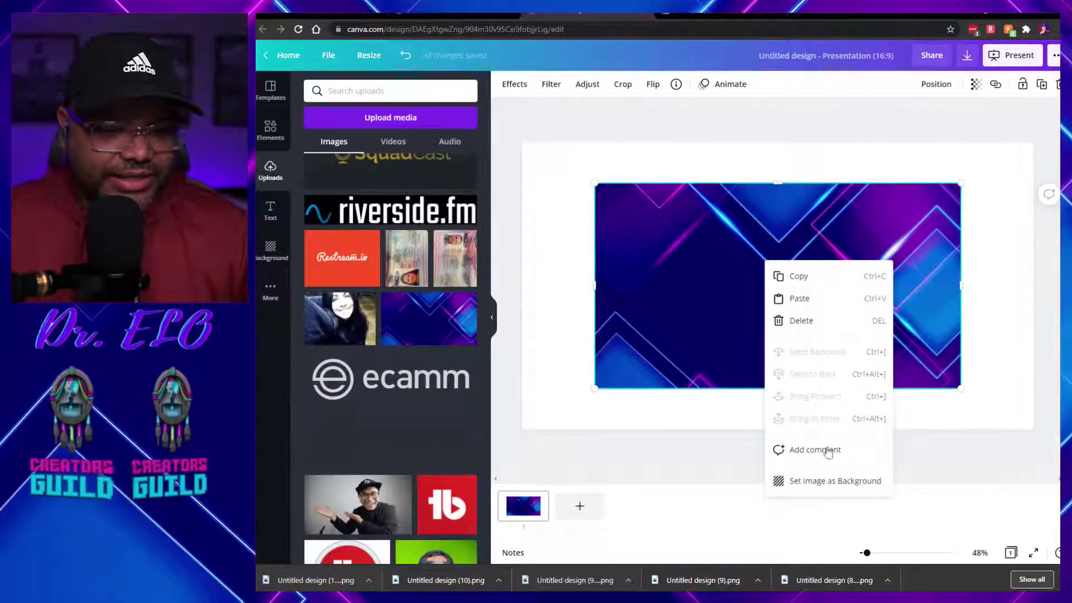
click(836, 481)
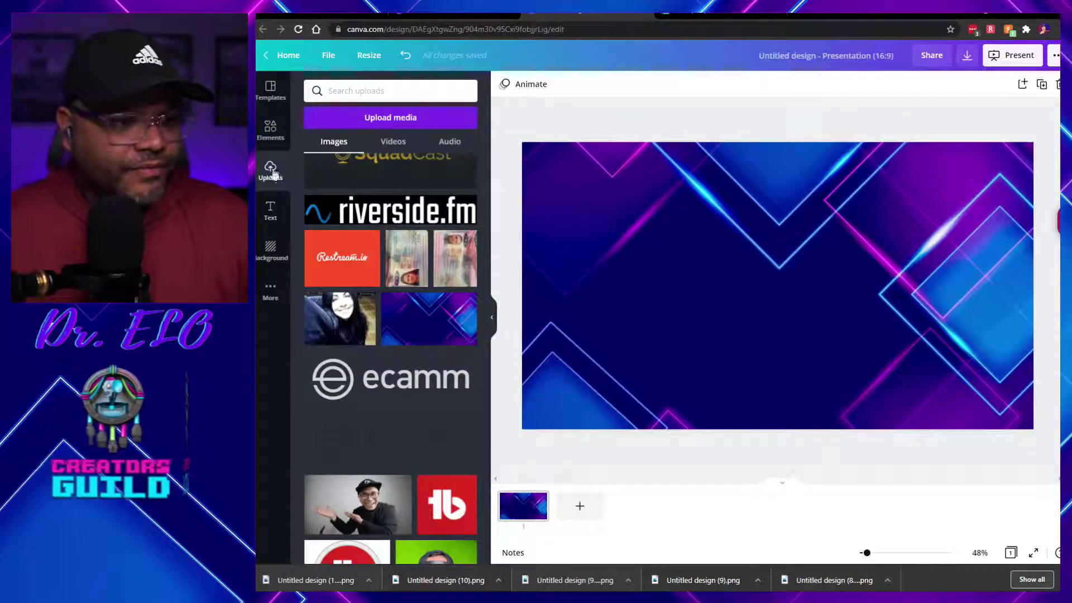
- Add the recently used cut-corner square to the design and shrink it into a smaller frame in the canvas's upper-left area
click(271, 132)
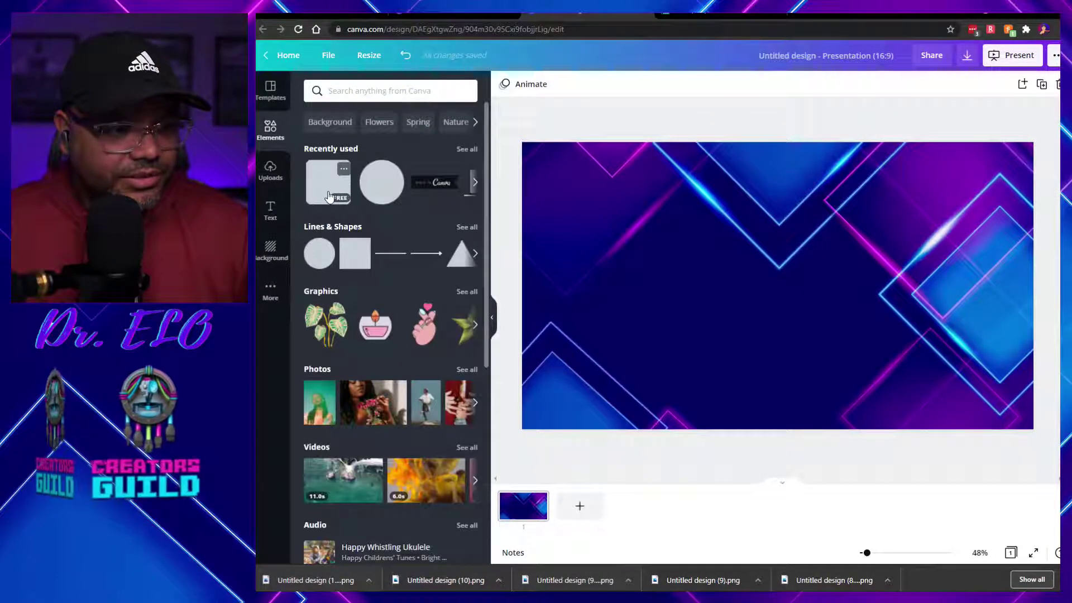
click(329, 194)
drag(781, 317, 631, 276)
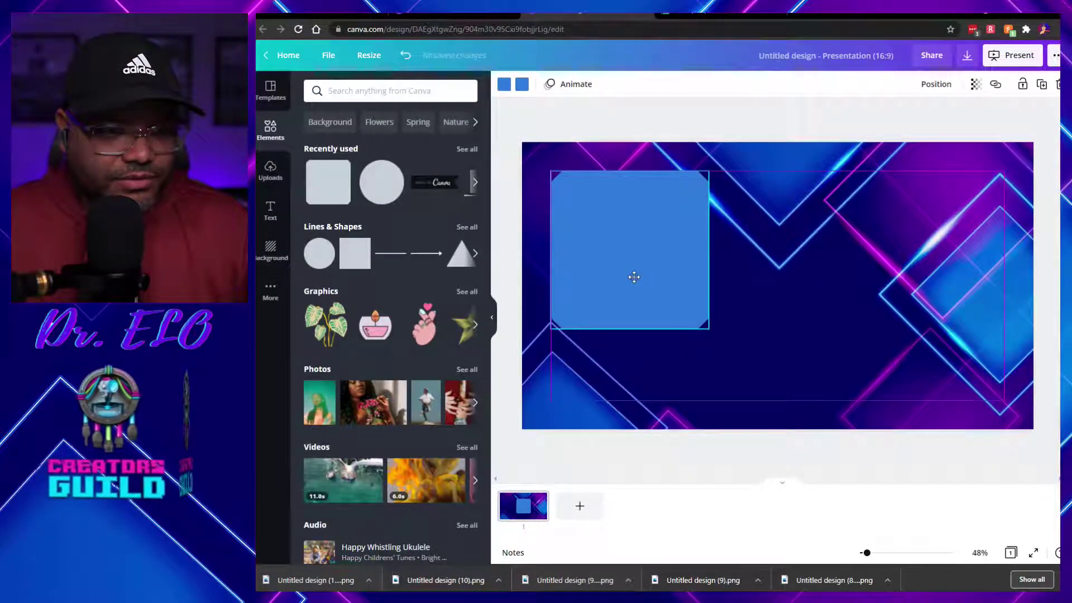
drag(710, 332, 670, 302)
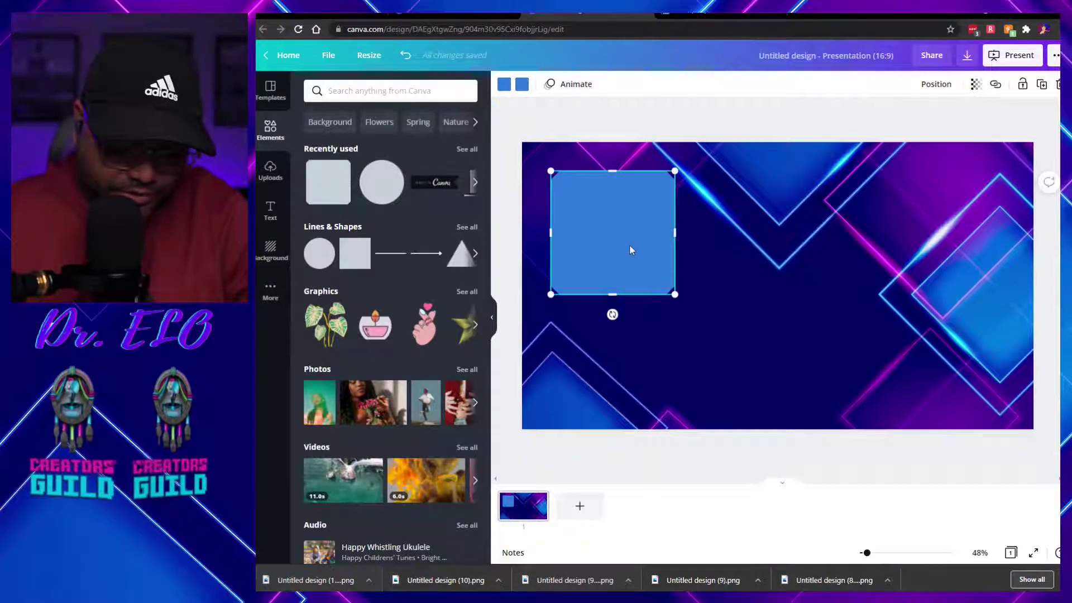
- Place a copy of the square level with it on the canvas's upper-right side and shift both squares inward
drag(629, 245, 658, 289)
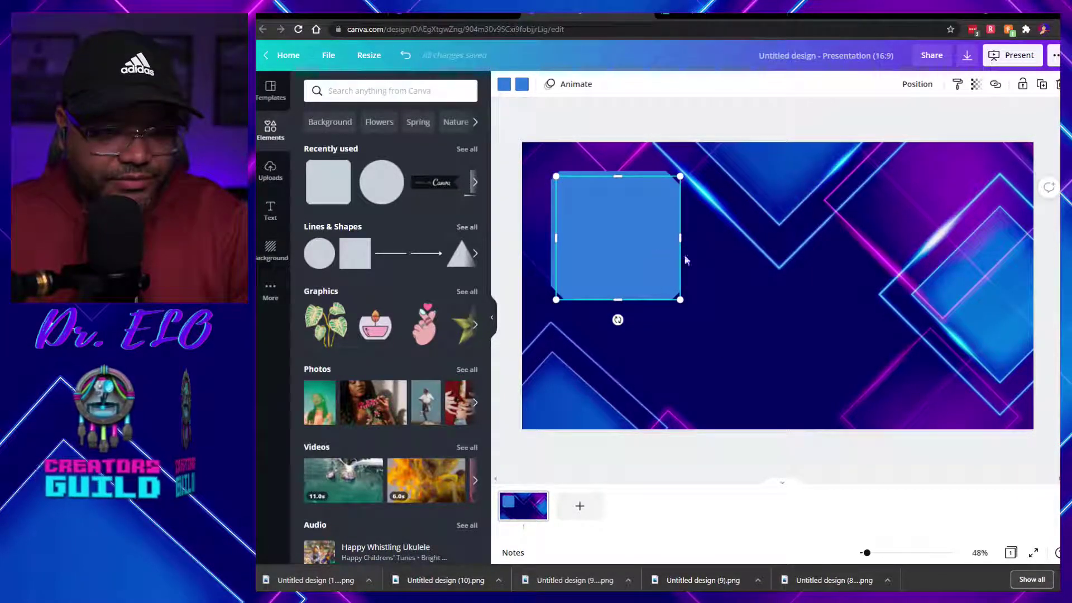
drag(611, 257, 947, 237)
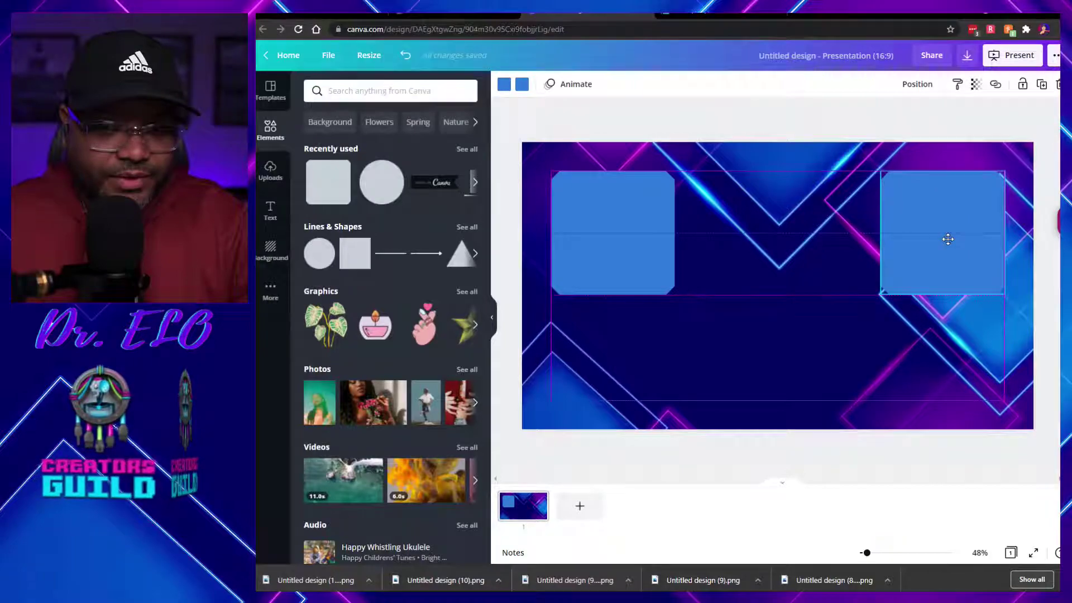
drag(630, 253, 671, 250)
drag(940, 252, 900, 256)
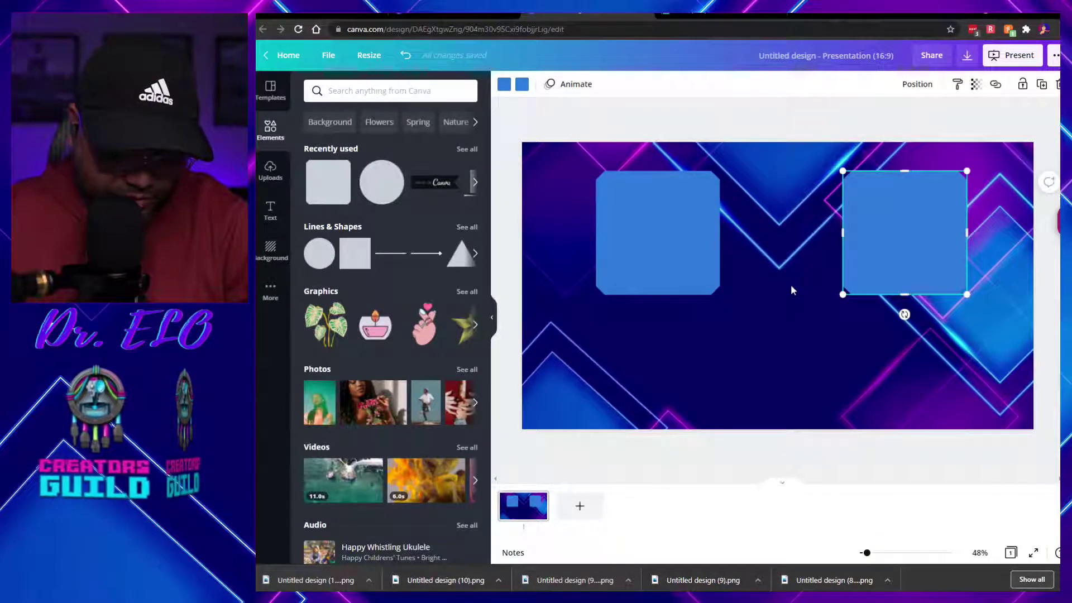
- Paste two more squares and place one directly beneath each upper square, forming two stacked columns
key(ctrl+v)
drag(636, 248, 676, 368)
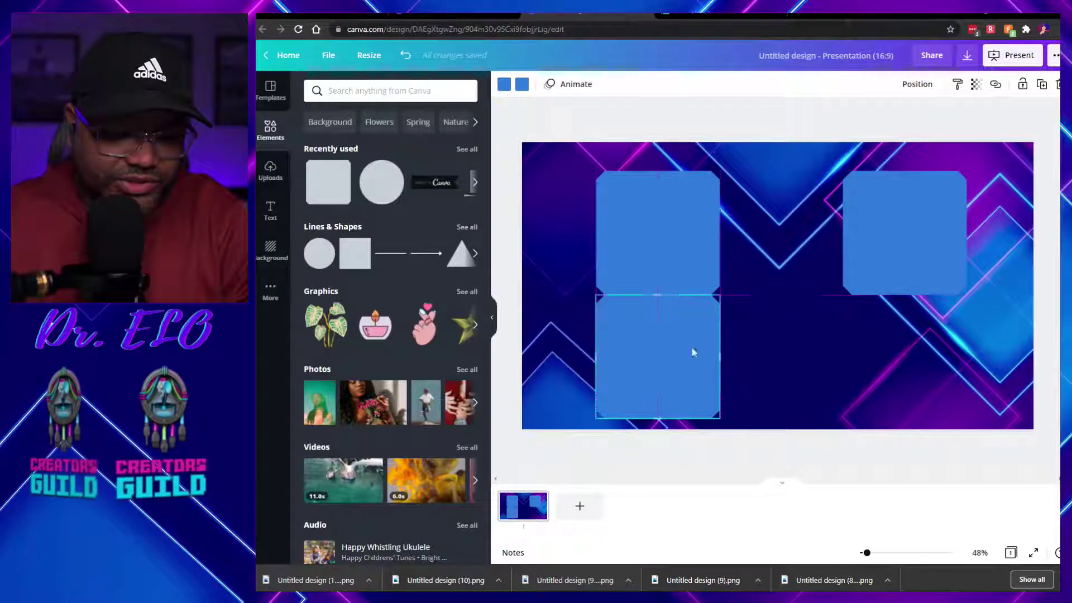
key(ctrl+v)
drag(684, 248, 923, 360)
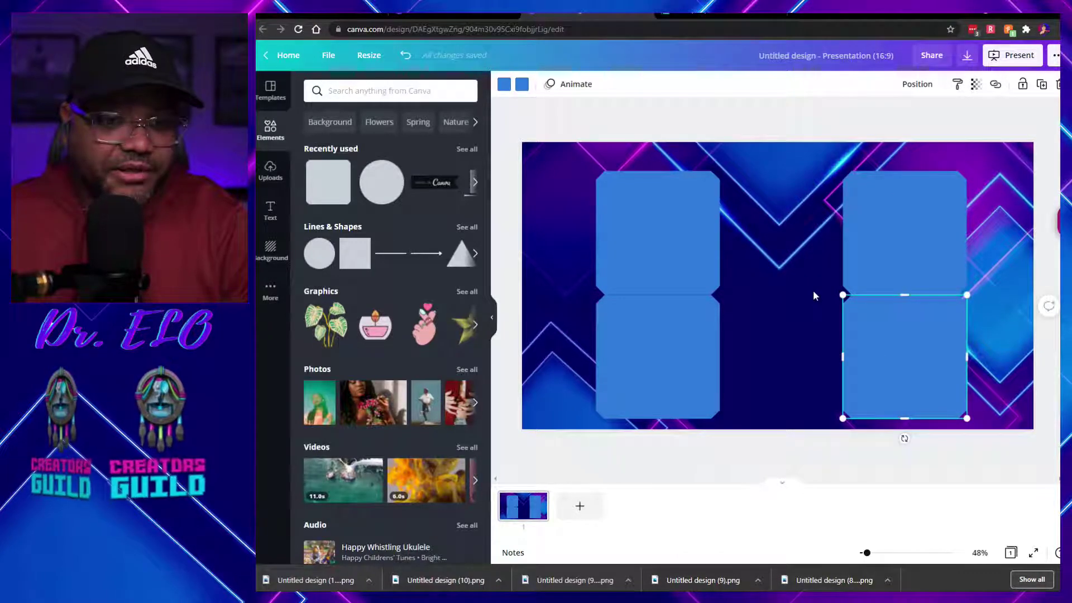
click(798, 264)
click(902, 346)
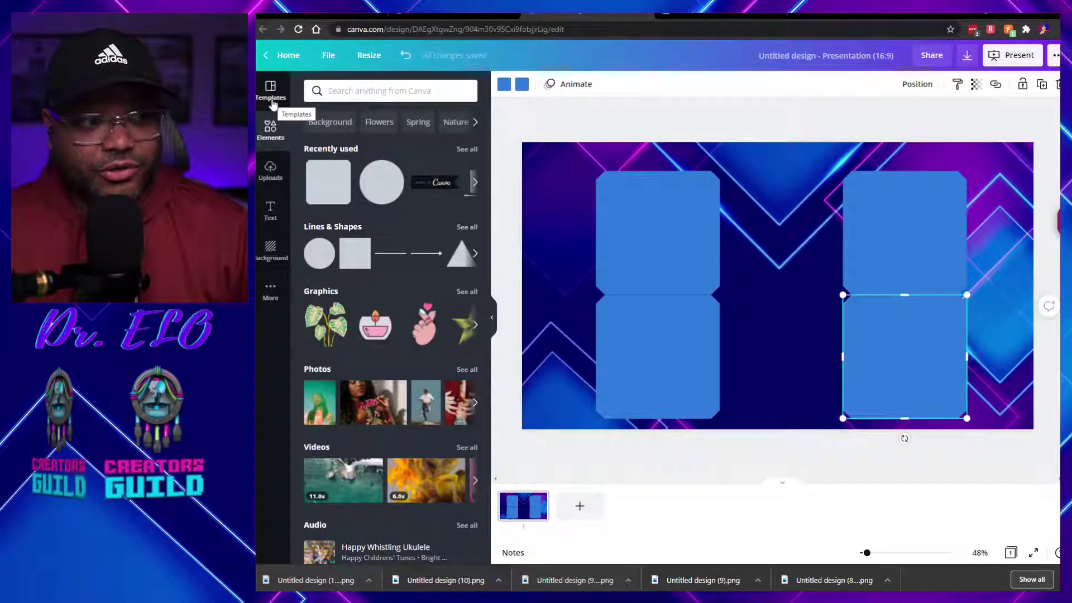
- Find the stacked Creators Guild logo in the uploads and add it to the design
click(271, 170)
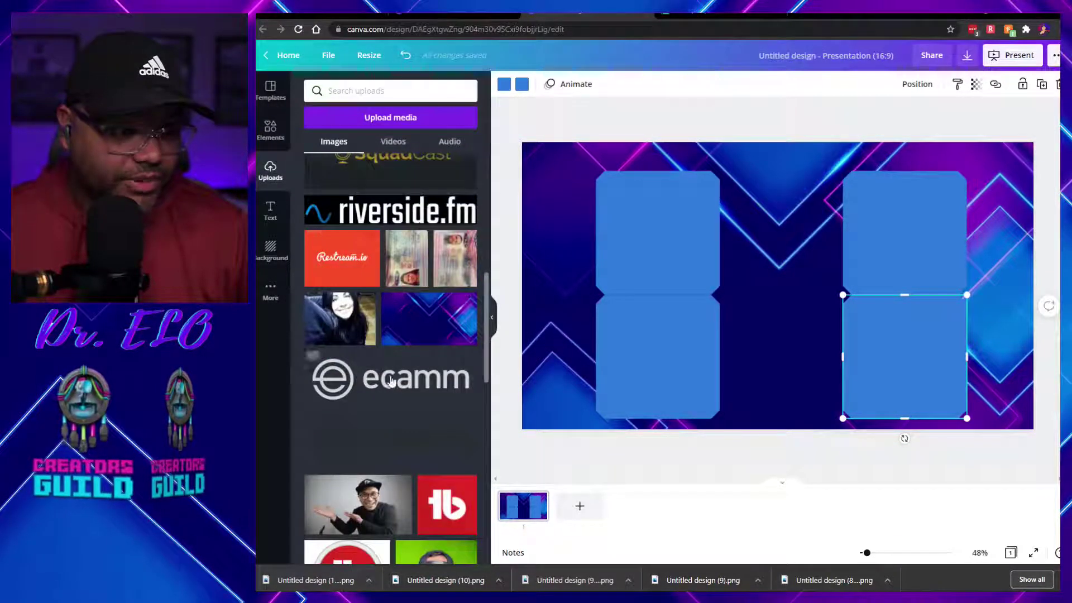
scroll(417, 375, down, 8)
scroll(416, 375, down, 15)
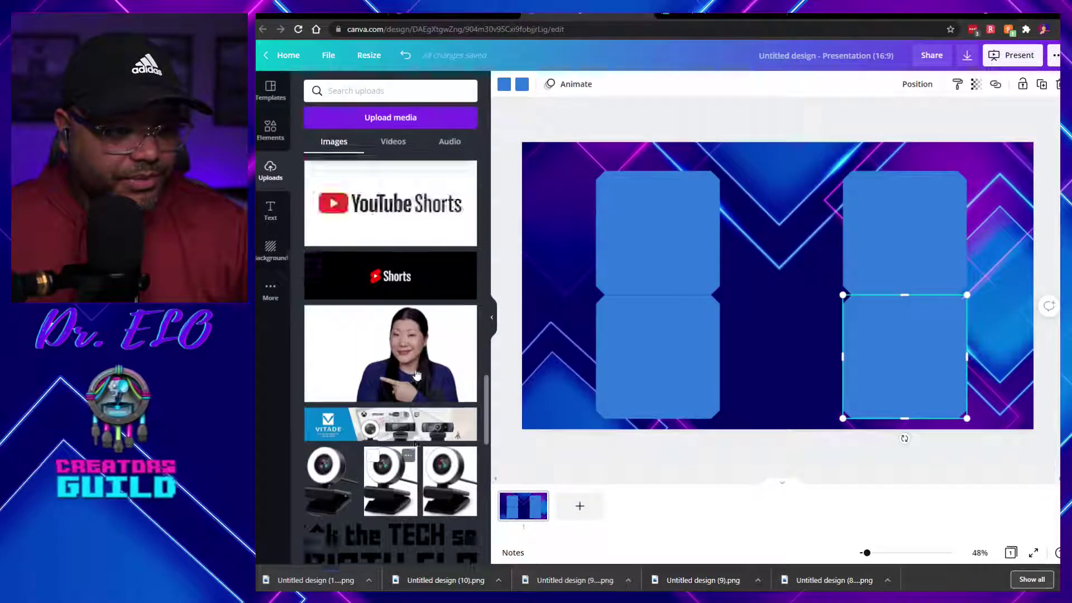
mouse_move(414, 363)
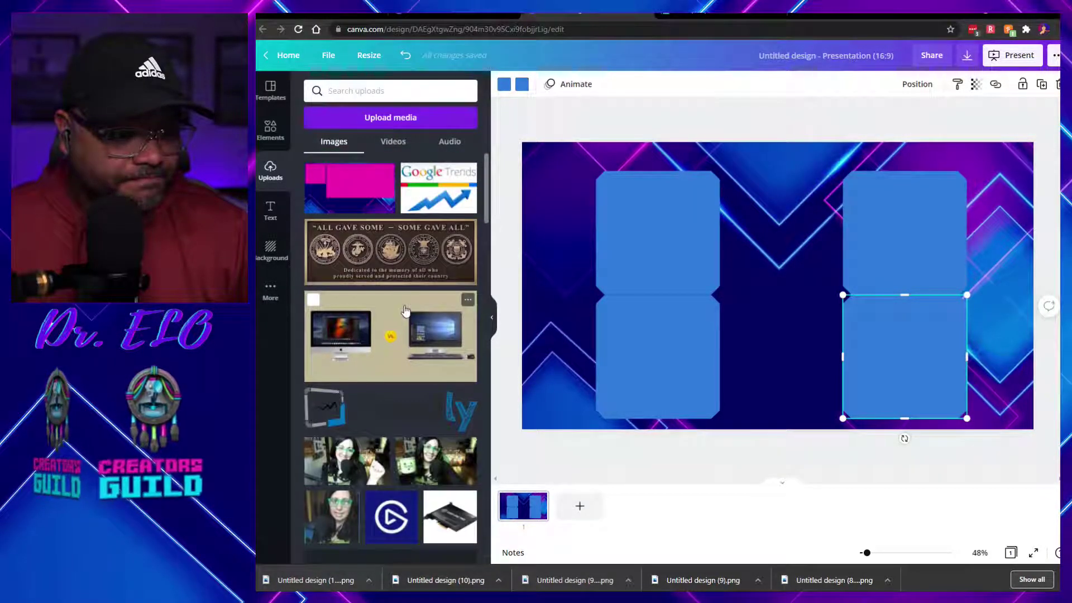
scroll(406, 311, down, 12)
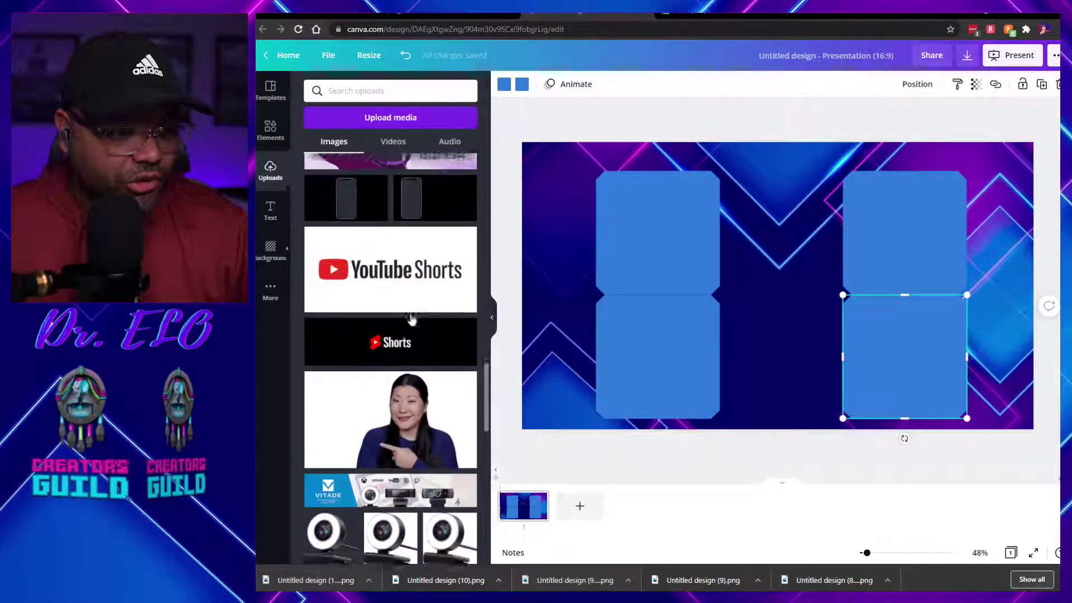
scroll(412, 319, down, 15)
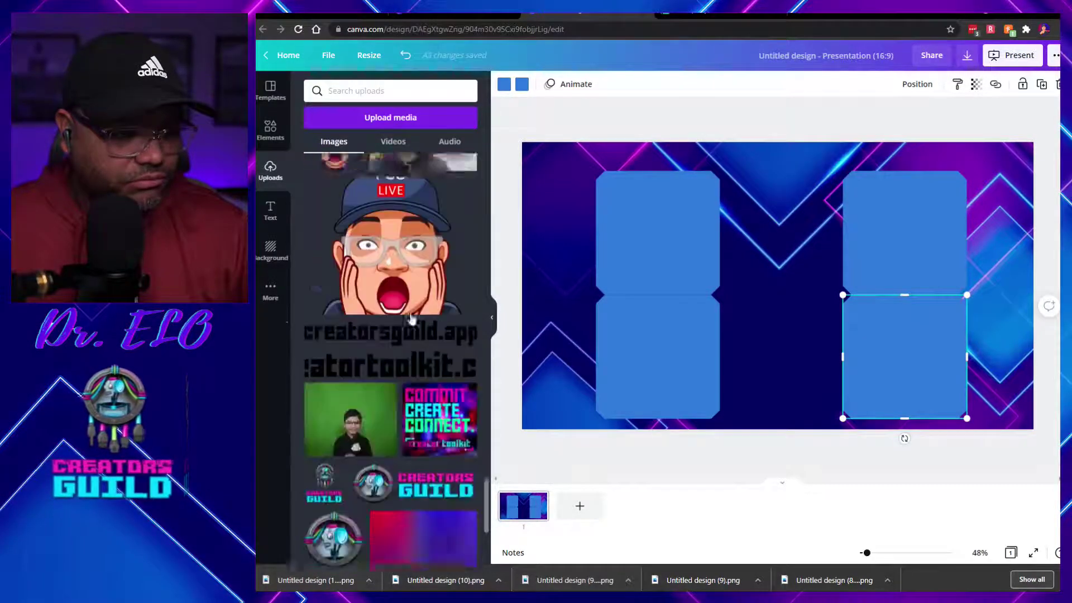
scroll(411, 318, down, 5)
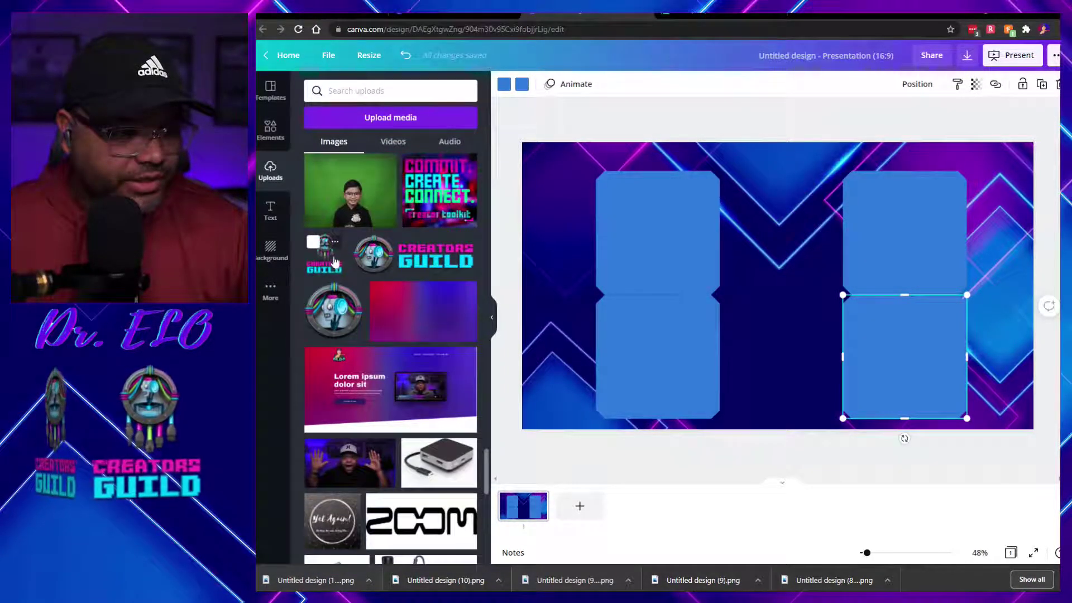
click(328, 259)
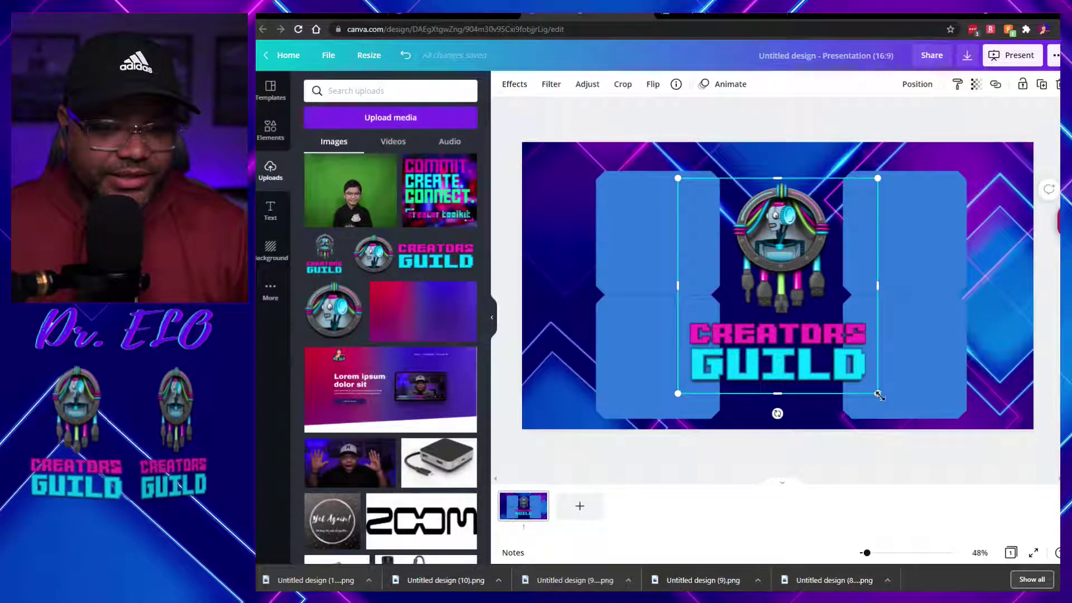
- Shrink the Creators Guild logo to about 502 × 542 px and centre it in the gap between the two square columns
drag(878, 395, 830, 343)
drag(767, 298, 800, 316)
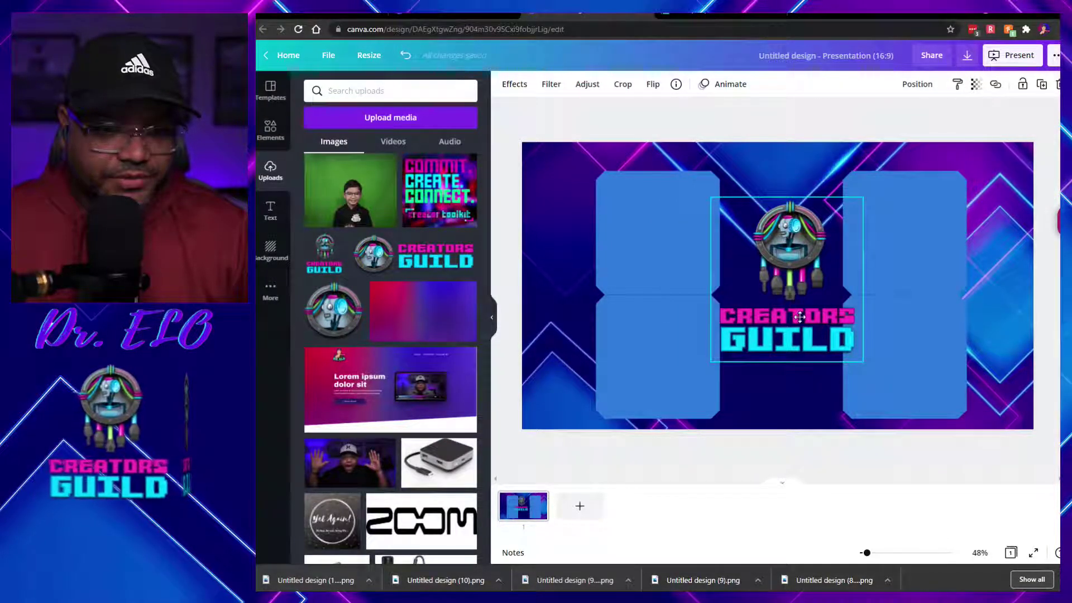
drag(863, 362, 843, 342)
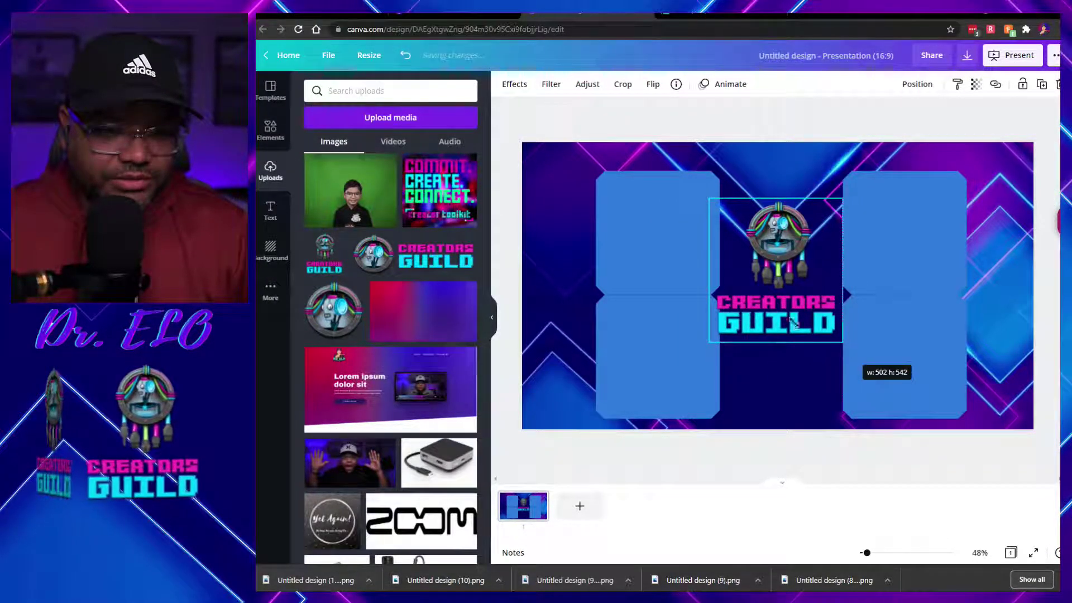
drag(773, 305, 783, 312)
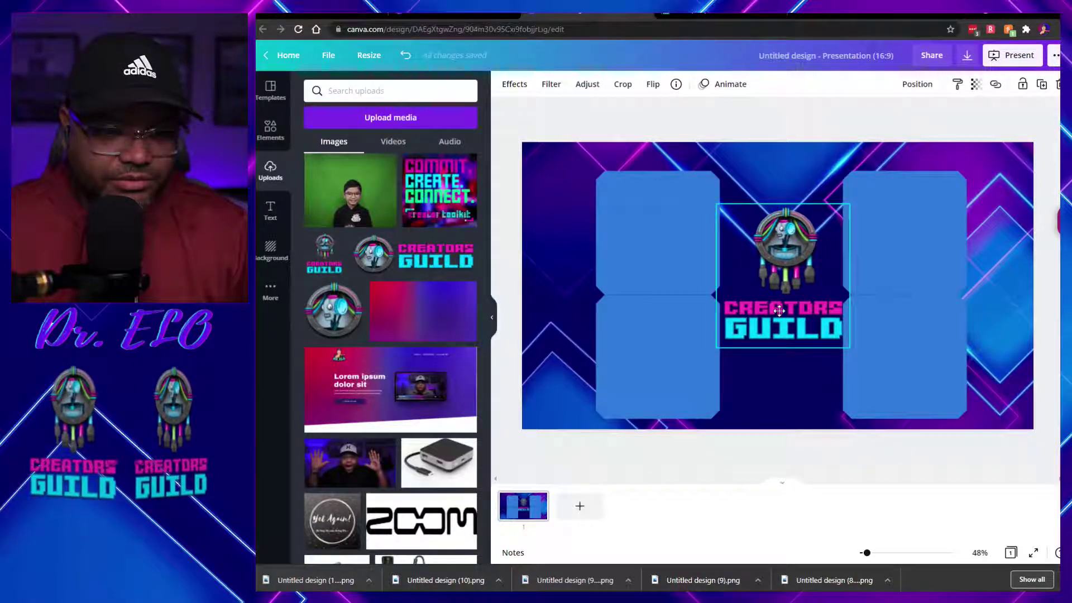
- Enlarge the upper-left and lower-left squares outward from their inner corners toward the canvas edges
click(628, 197)
drag(595, 172, 567, 157)
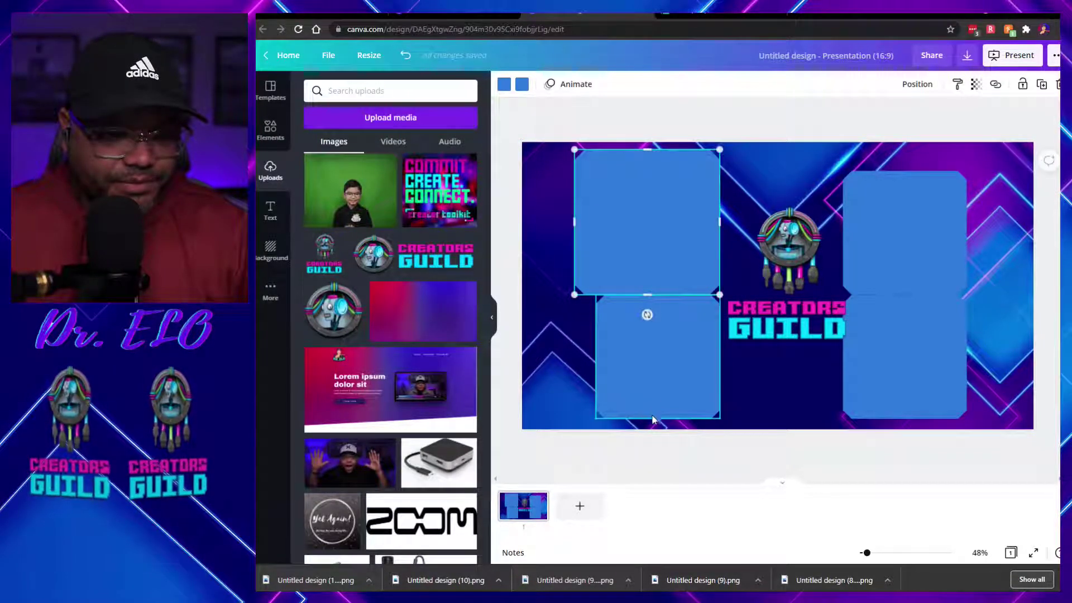
click(617, 394)
mouse_move(579, 423)
mouse_down()
mouse_move(565, 438)
mouse_move(585, 428)
mouse_move(571, 431)
mouse_up()
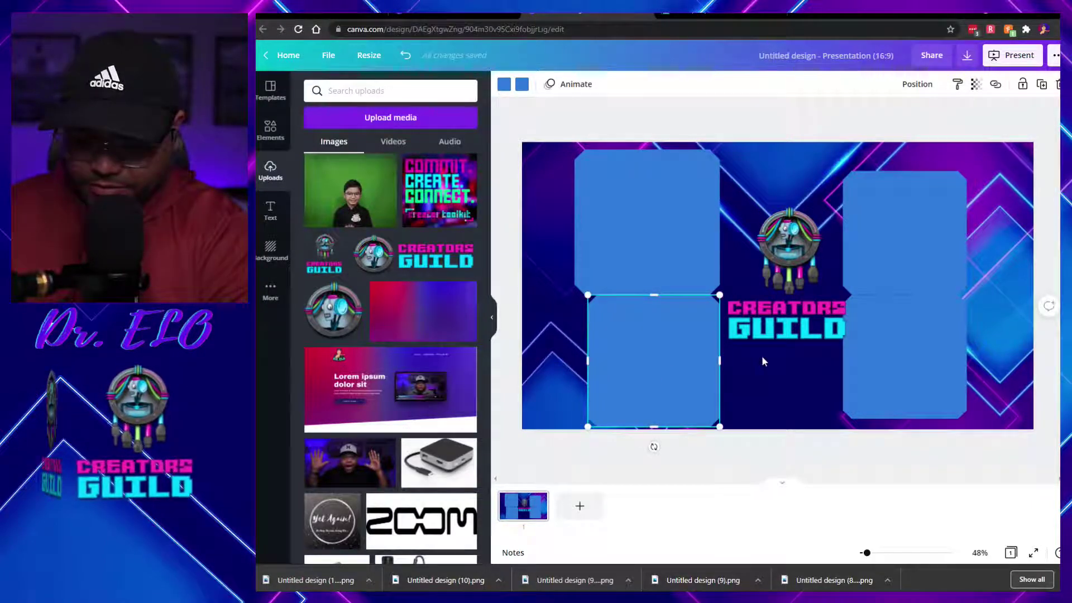
- Replace the lower-left square with a duplicate of the enlarged upper-left square, stacking the two within the canvas height
key(Delete)
click(680, 258)
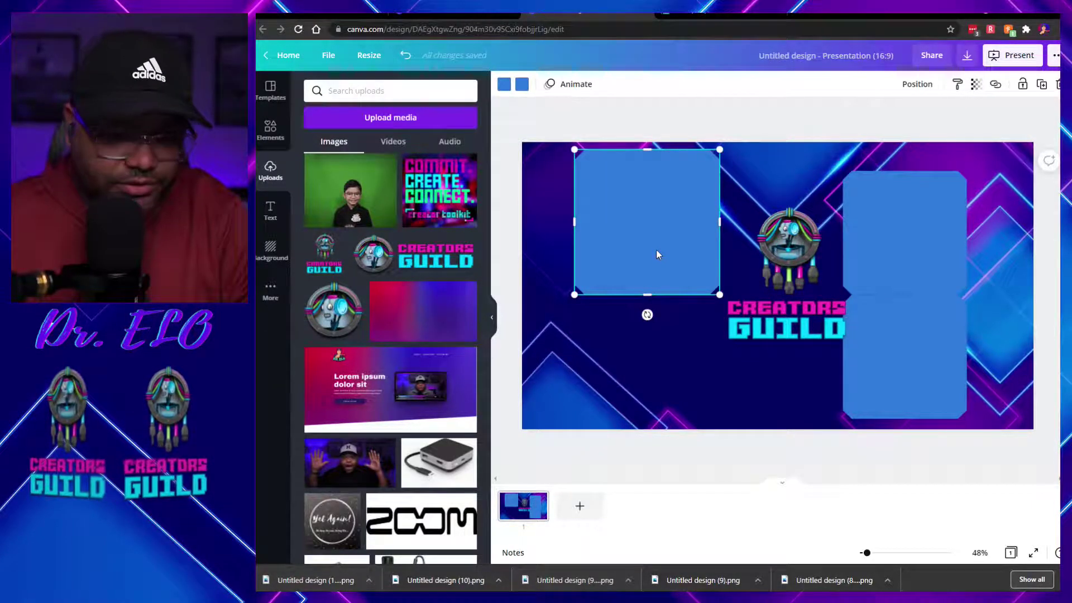
key(ctrl+d)
mouse_move(675, 238)
mouse_down()
mouse_move(670, 385)
mouse_move(658, 245)
mouse_up()
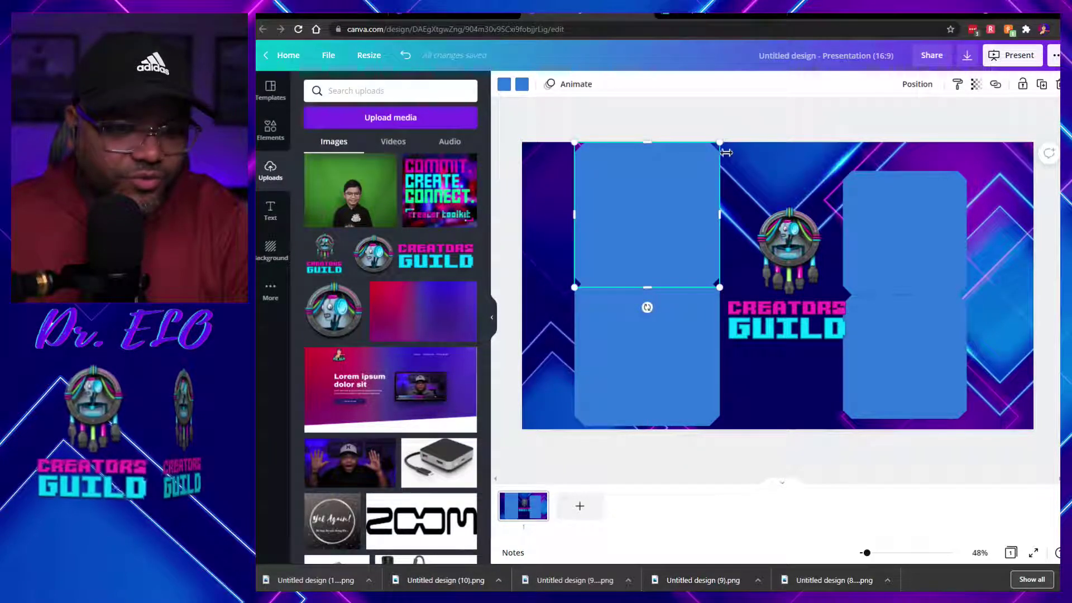
- Shrink the upper-left square slightly, move it up to the canvas edge, and delete the square below it
drag(722, 145, 715, 152)
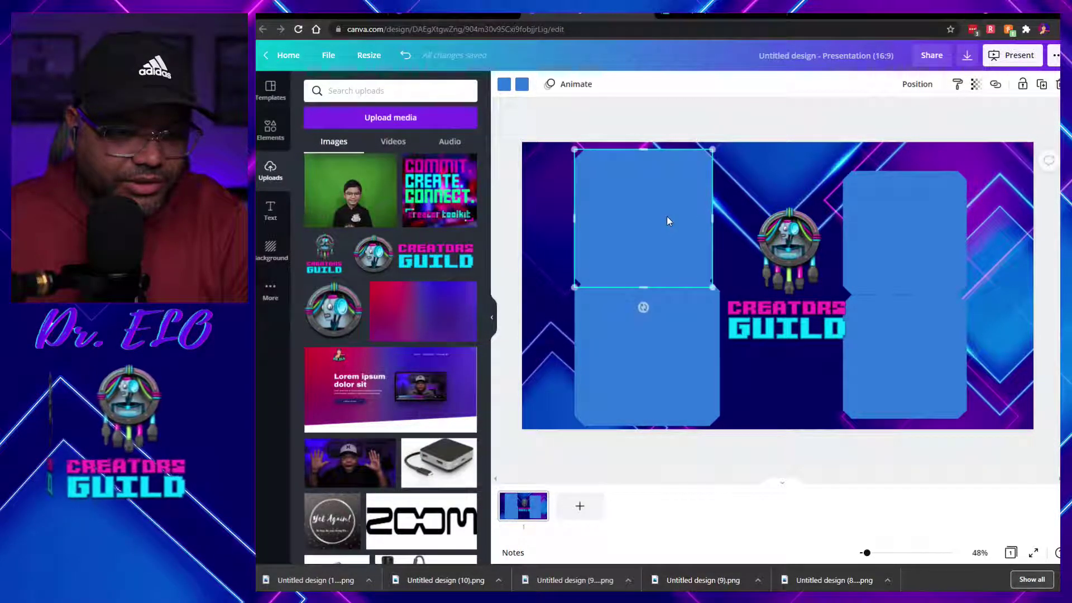
drag(668, 218, 672, 211)
click(678, 313)
key(Delete)
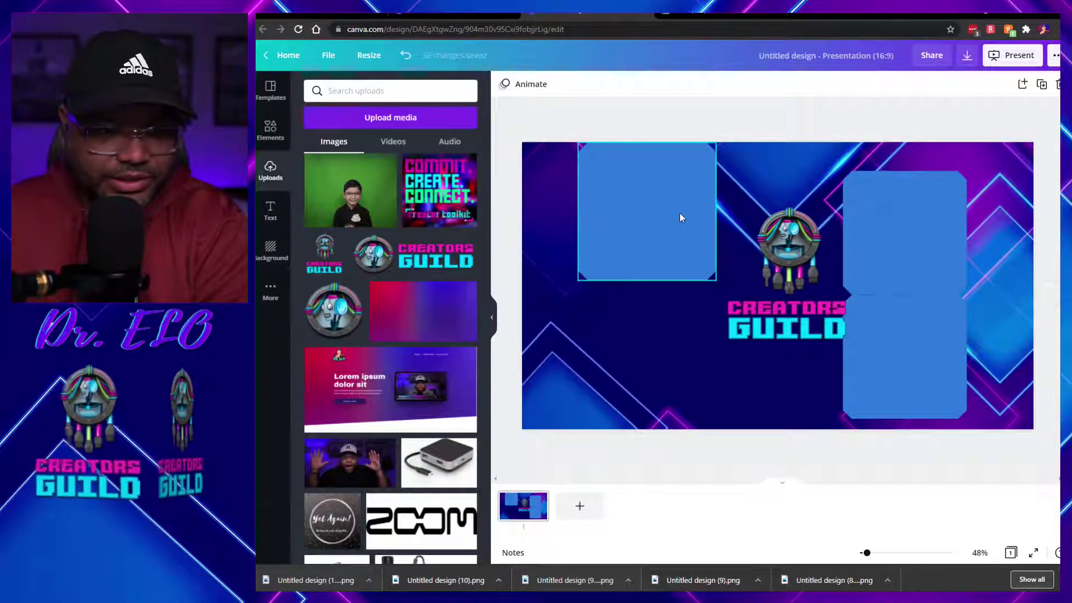
- Shrink the remaining left square a little more and position it just inside the canvas's upper edge
click(704, 157)
drag(716, 147, 709, 151)
drag(675, 184, 672, 188)
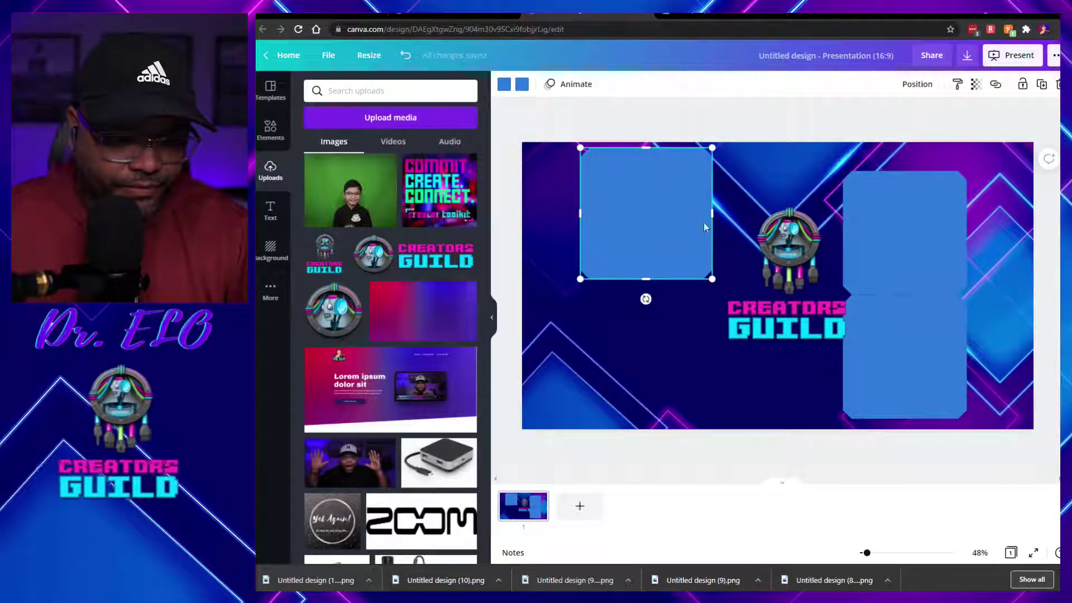
- Delete the two stacked squares to the right of the logo
click(868, 217)
click(879, 215)
key(Delete)
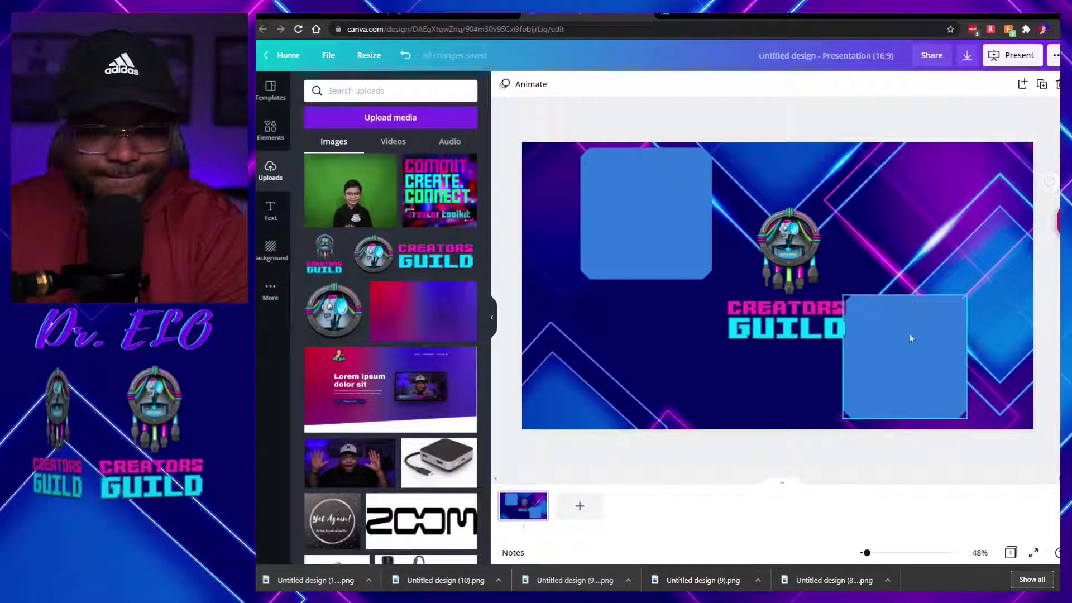
click(910, 338)
key(Delete)
- Duplicate the resized upper-left square and arrange three copies as aligned upper-right, lower-left and lower-right frames around the logo
click(609, 236)
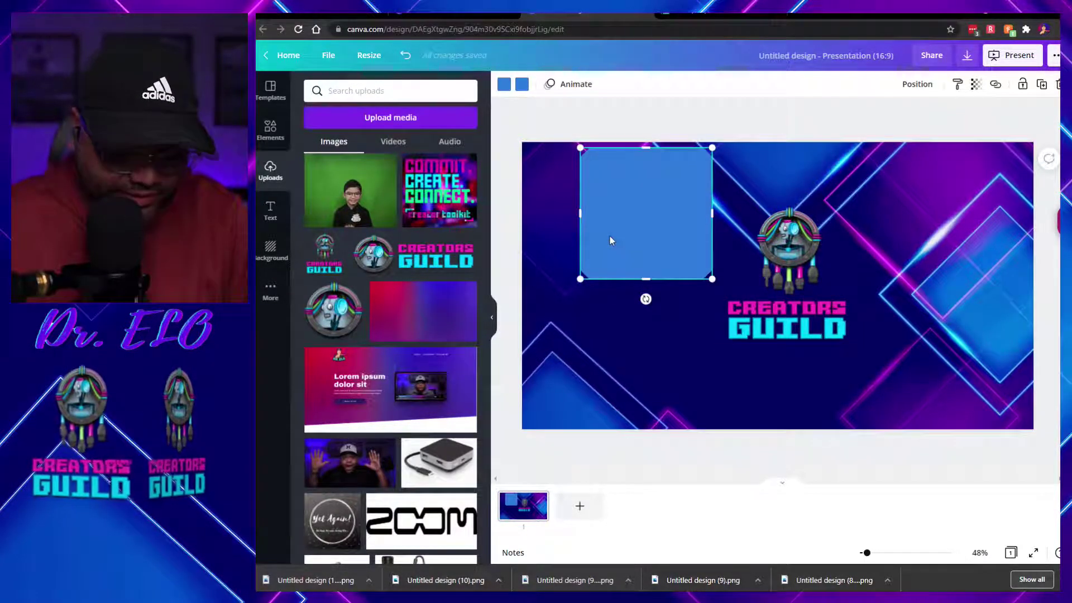
key(ctrl+d)
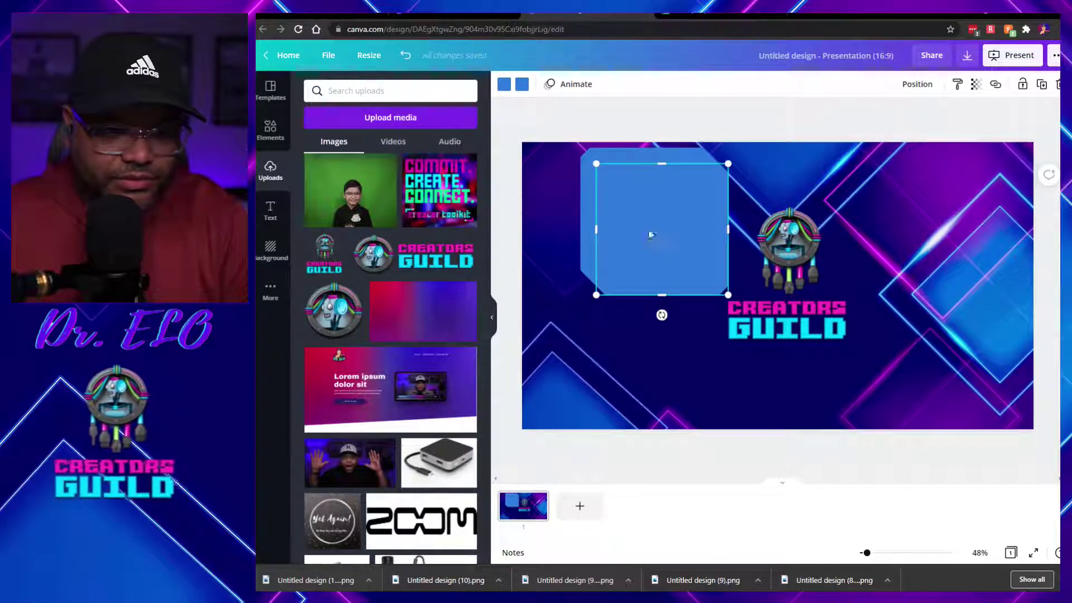
drag(651, 234, 886, 220)
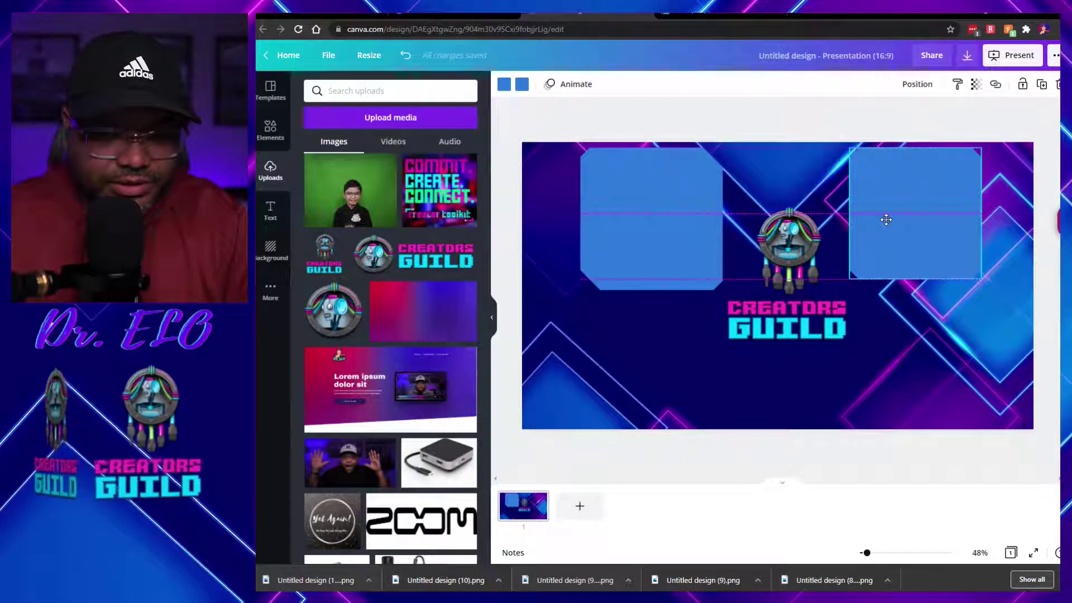
click(706, 237)
key(ctrl+d)
drag(706, 237, 667, 362)
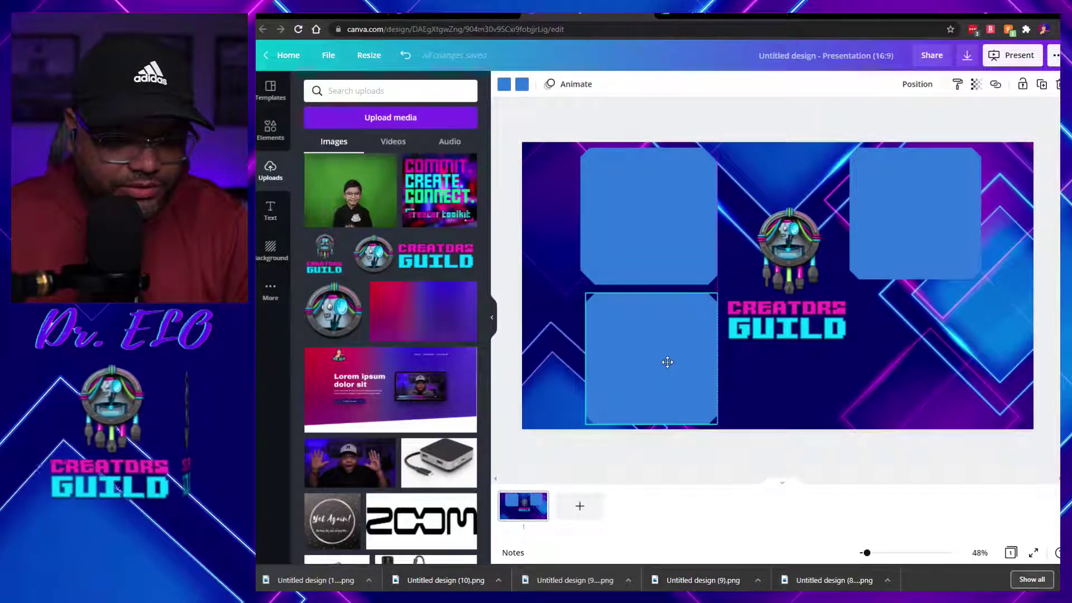
drag(651, 246, 915, 387)
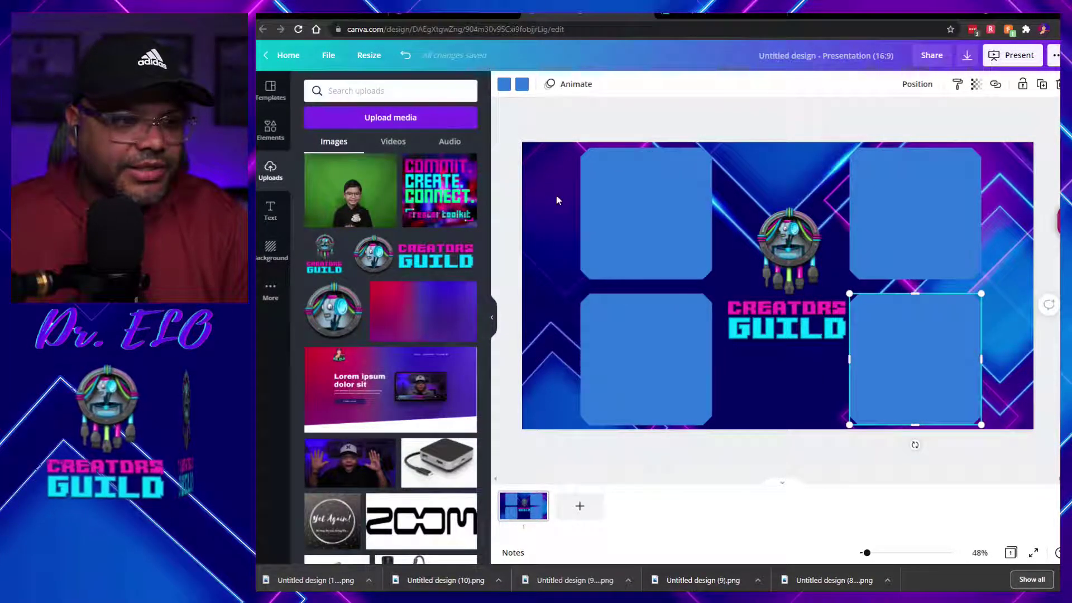
- Add another cut-corner square over the centre of the design and fill it with the purple from the photo colors
click(271, 129)
click(329, 182)
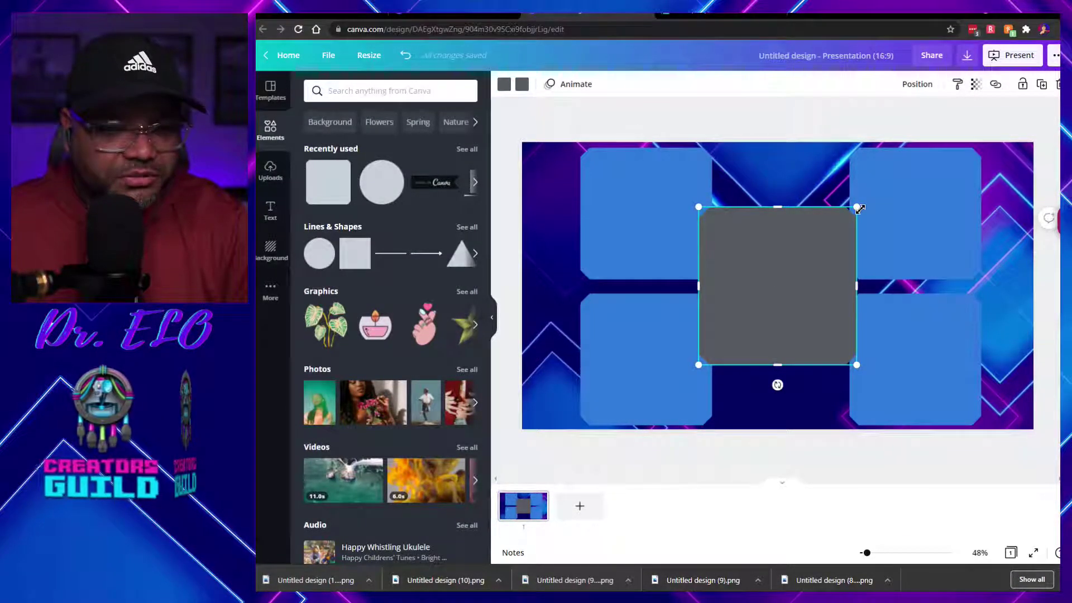
click(522, 87)
click(433, 269)
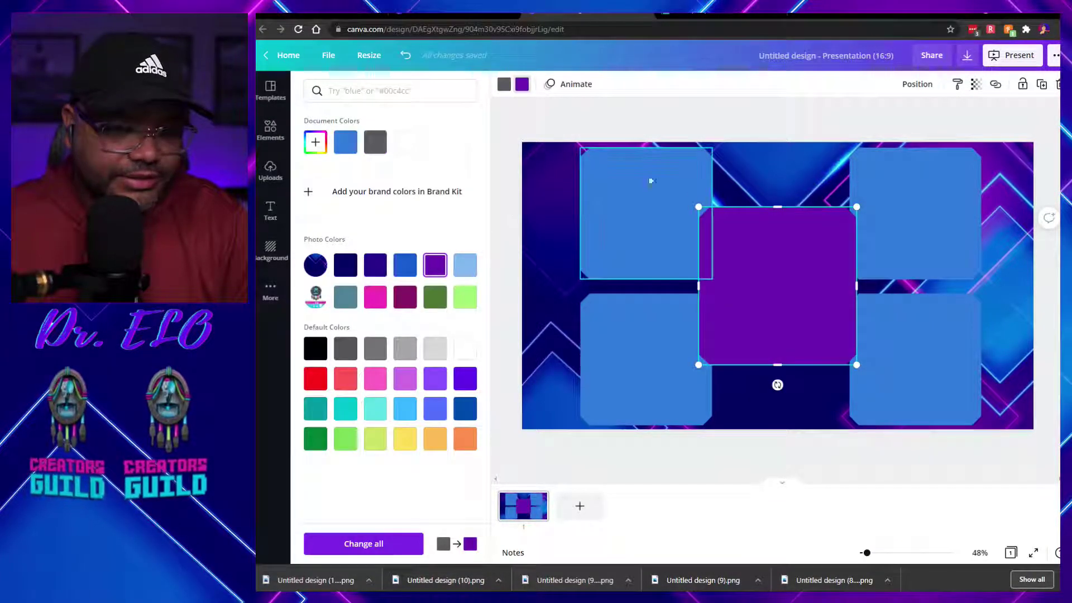
click(910, 259)
click(833, 225)
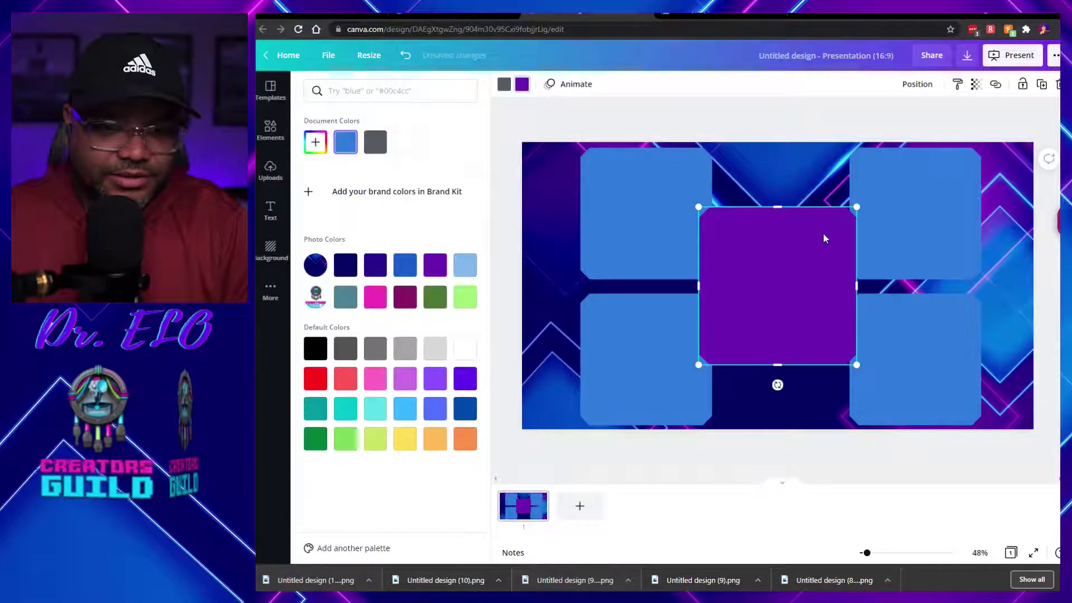
- Shrink the purple square into a flat name plate and place copies over the lower edges of both right frames
drag(855, 209, 807, 348)
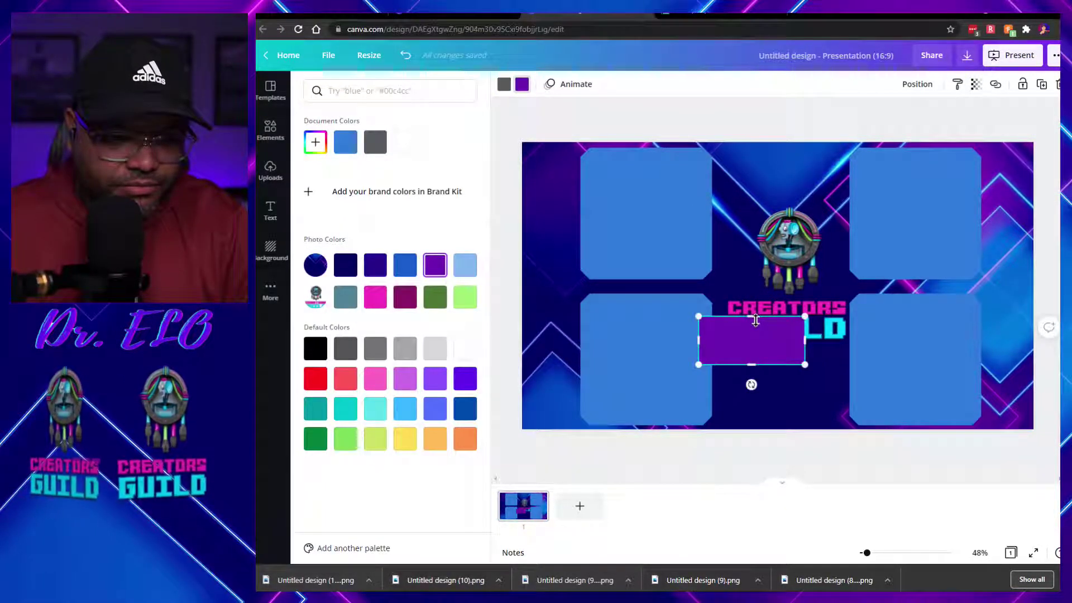
drag(752, 317, 752, 338)
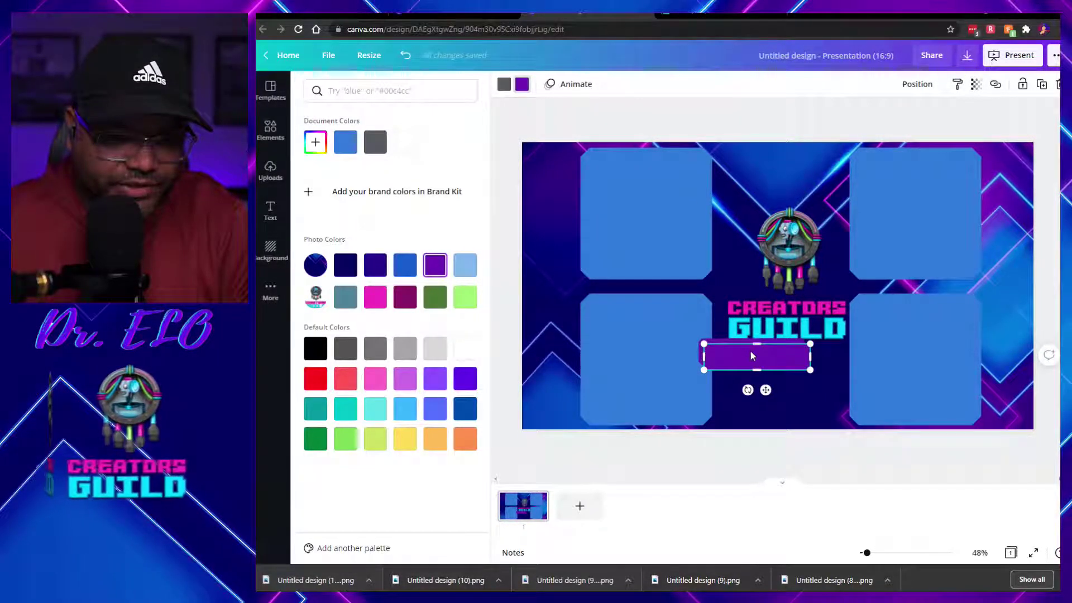
drag(752, 356, 922, 415)
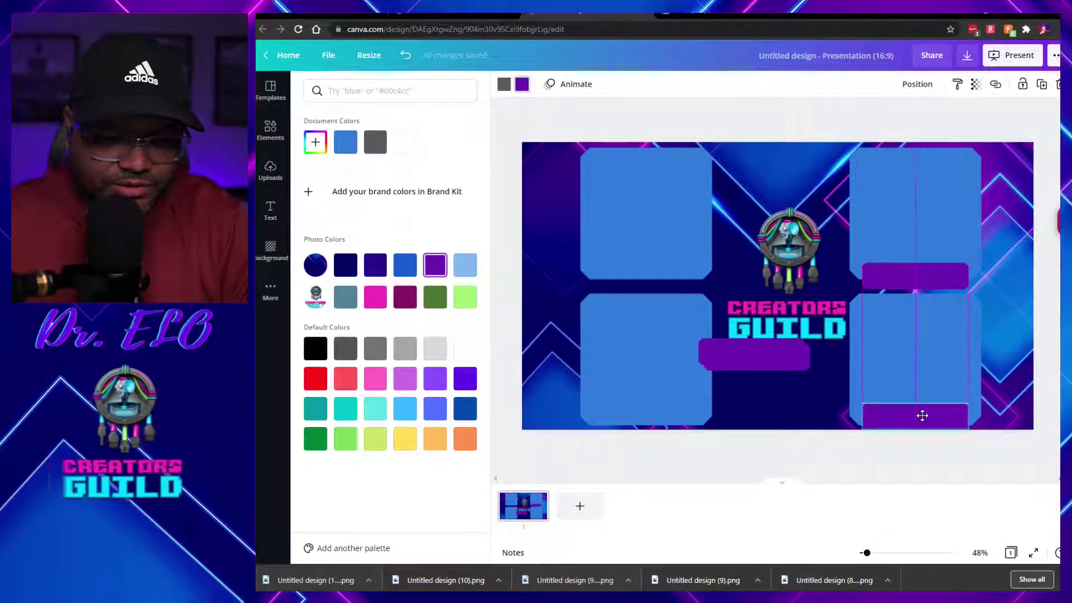
- Nudge the lower-right frame up slightly and put its purple name plate back on the frame's lower edge
drag(923, 416, 793, 402)
click(918, 383)
drag(918, 379, 916, 376)
drag(807, 402, 923, 416)
- Nudge the lower-left frame up slightly and place the remaining purple name plates over the lower edges of both left frames
click(691, 362)
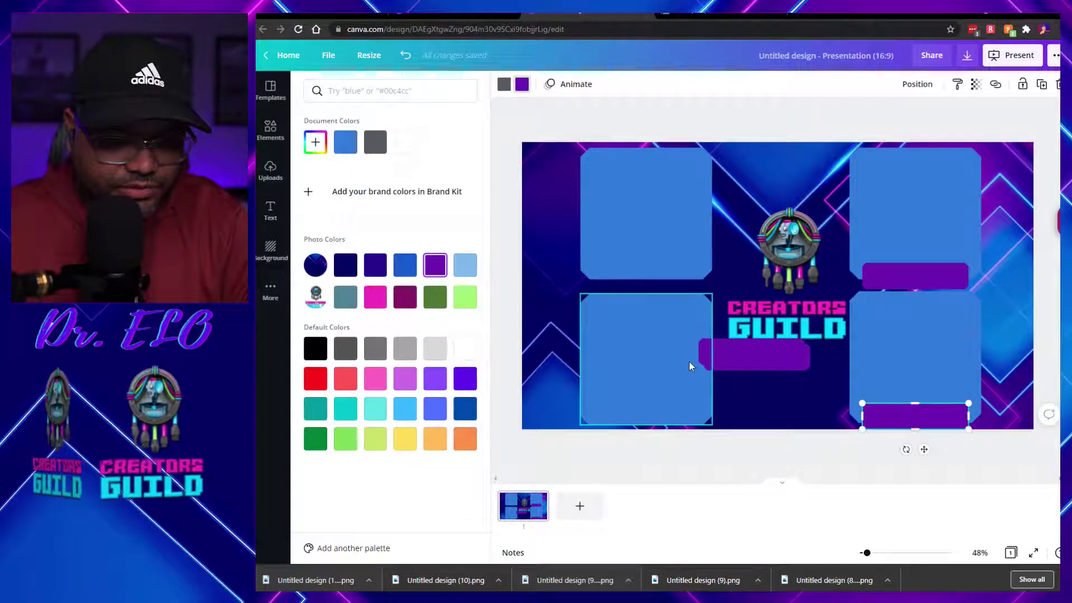
drag(665, 357, 664, 353)
drag(757, 355, 644, 273)
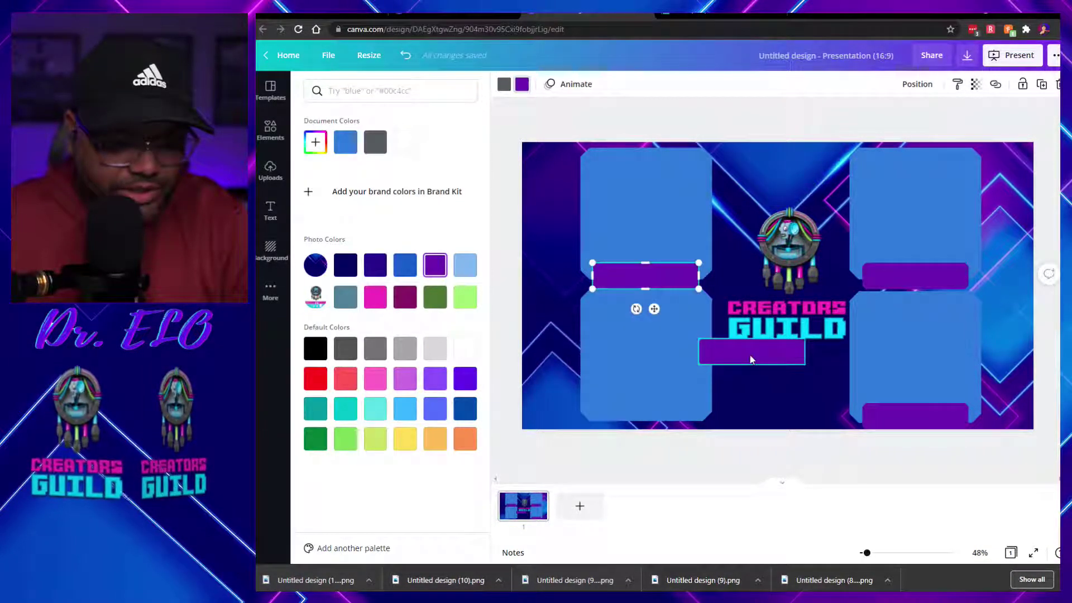
drag(752, 359, 645, 421)
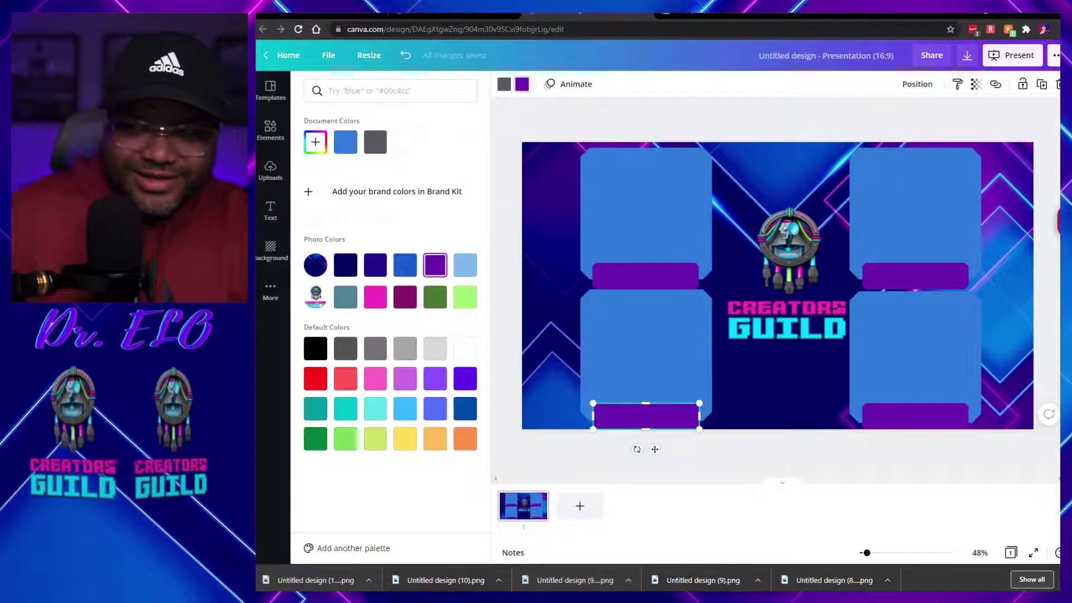
click(270, 170)
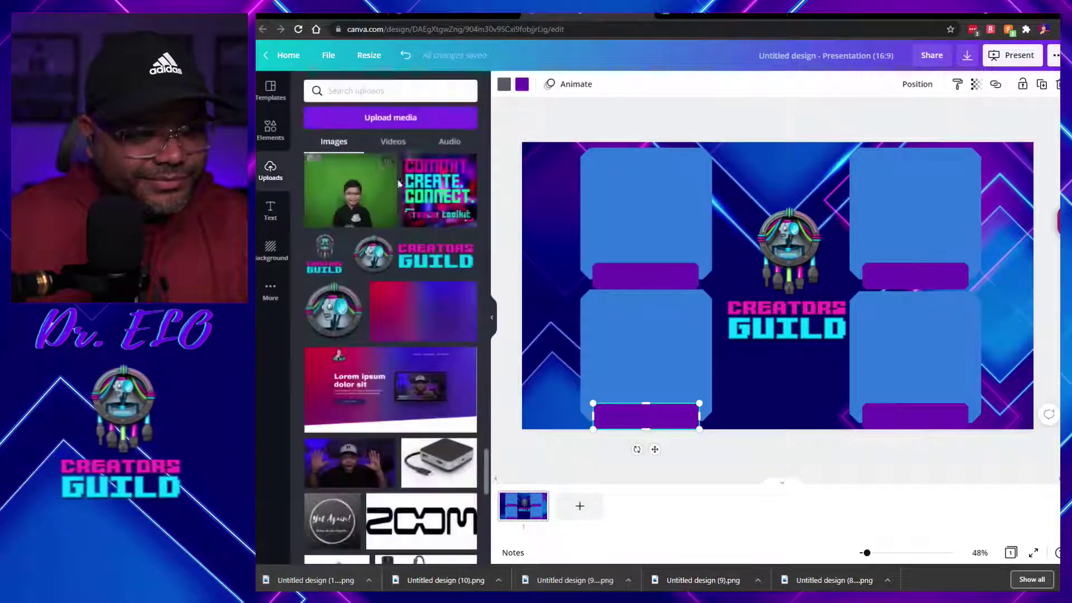
click(346, 208)
drag(787, 336, 778, 299)
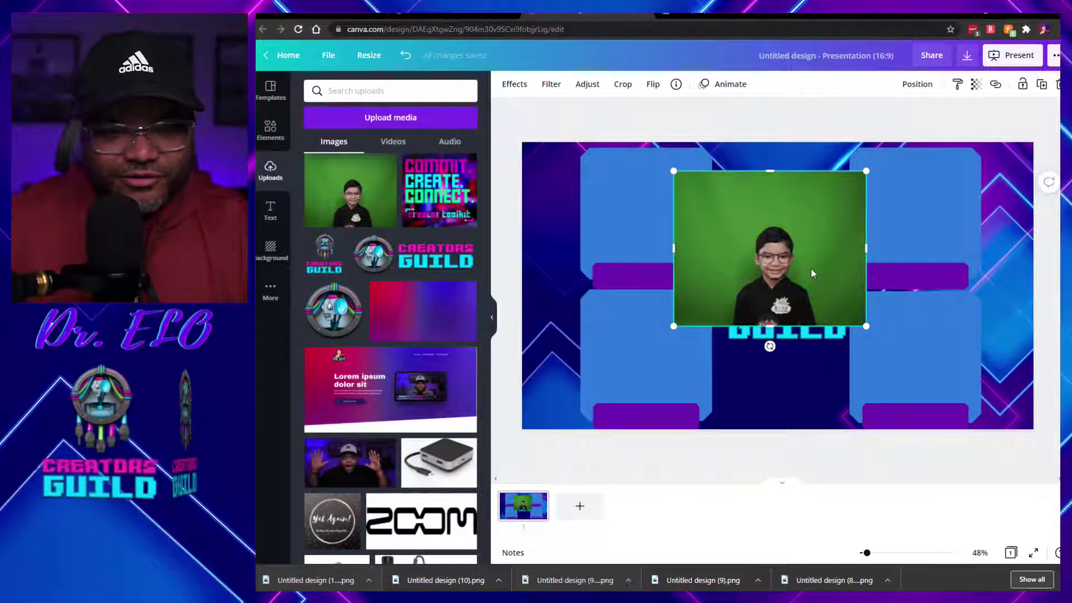
key(Delete)
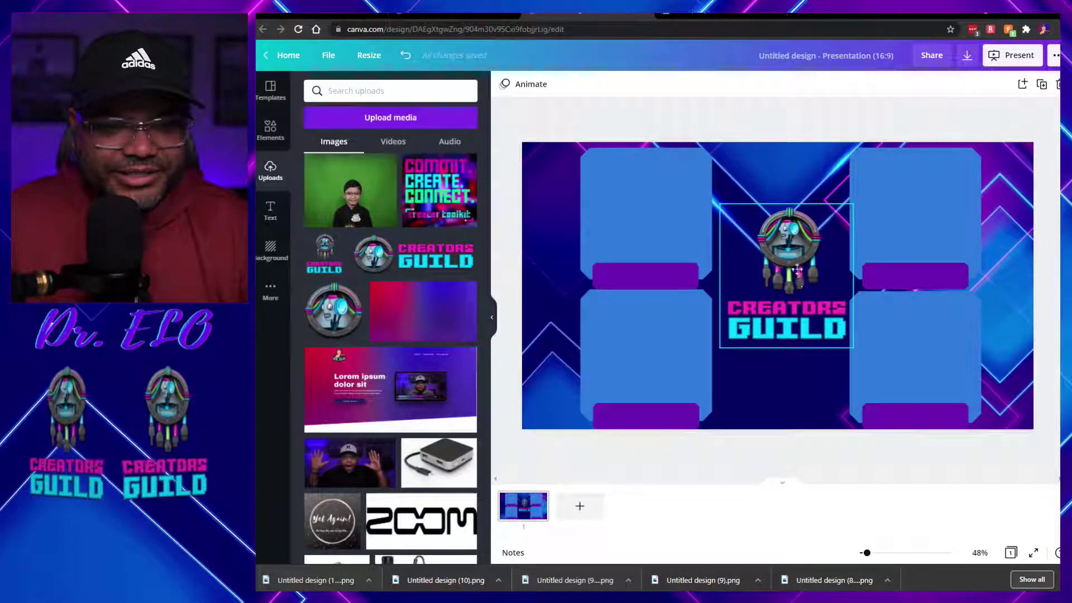
- Shift the Creators Guild logo slightly so it sits centred between the left and right frames
drag(804, 287, 796, 266)
drag(846, 325, 850, 350)
click(1018, 312)
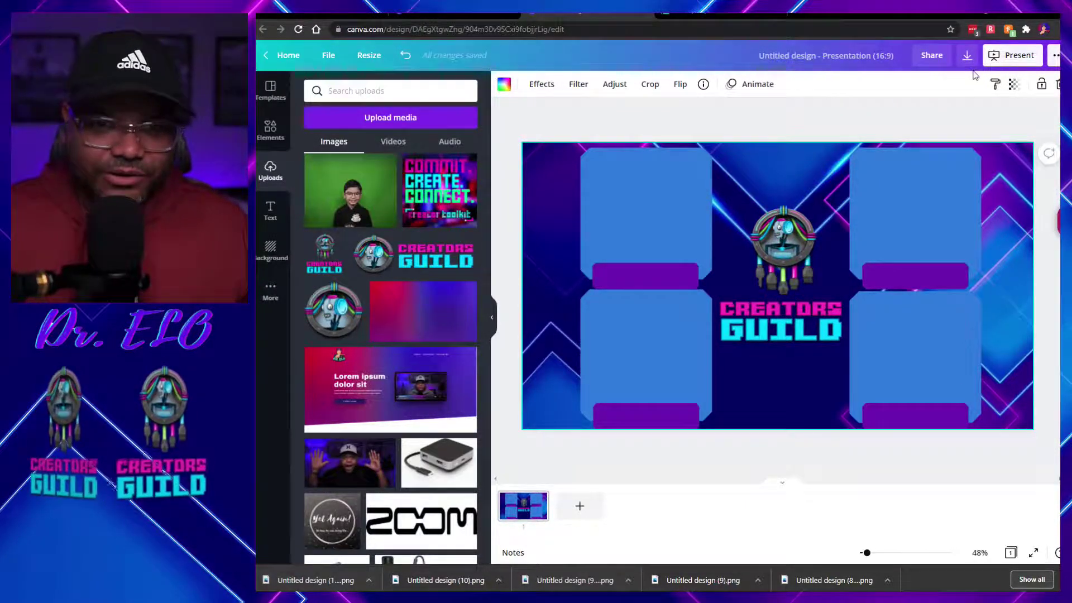
- Download the four-frame overlay design as a PNG
click(967, 55)
click(970, 139)
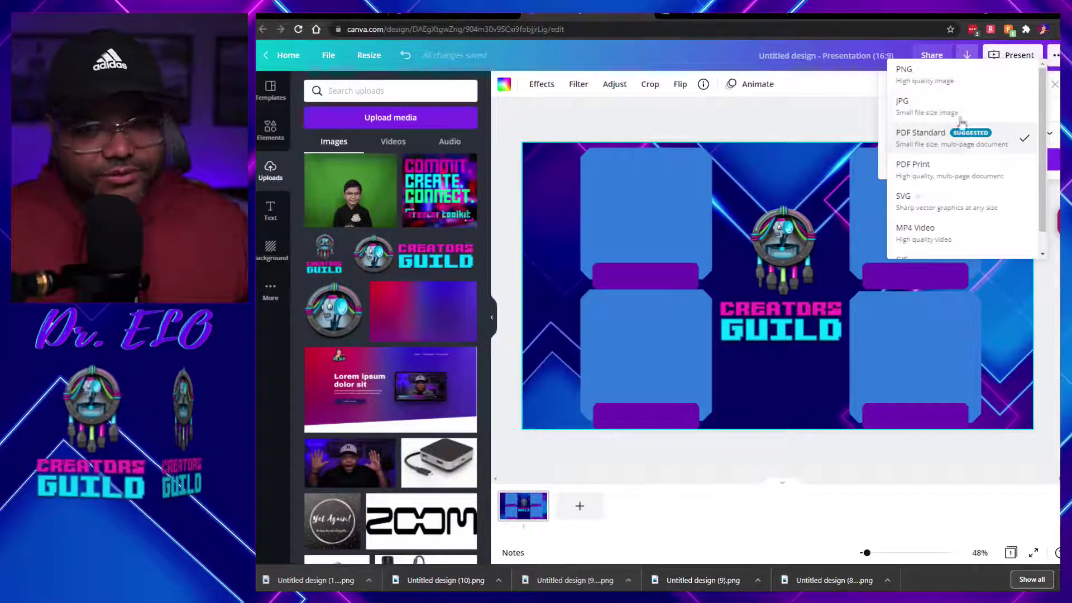
click(946, 79)
click(987, 253)
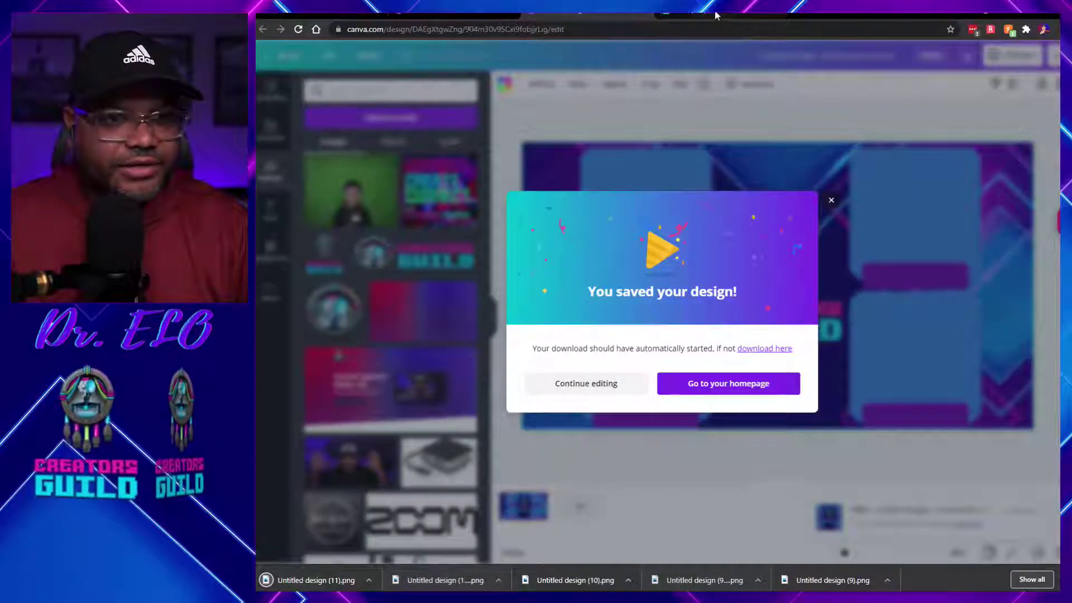
- Switch to Photopea and load the downloaded Untitled design (11).png from its folder
click(714, 11)
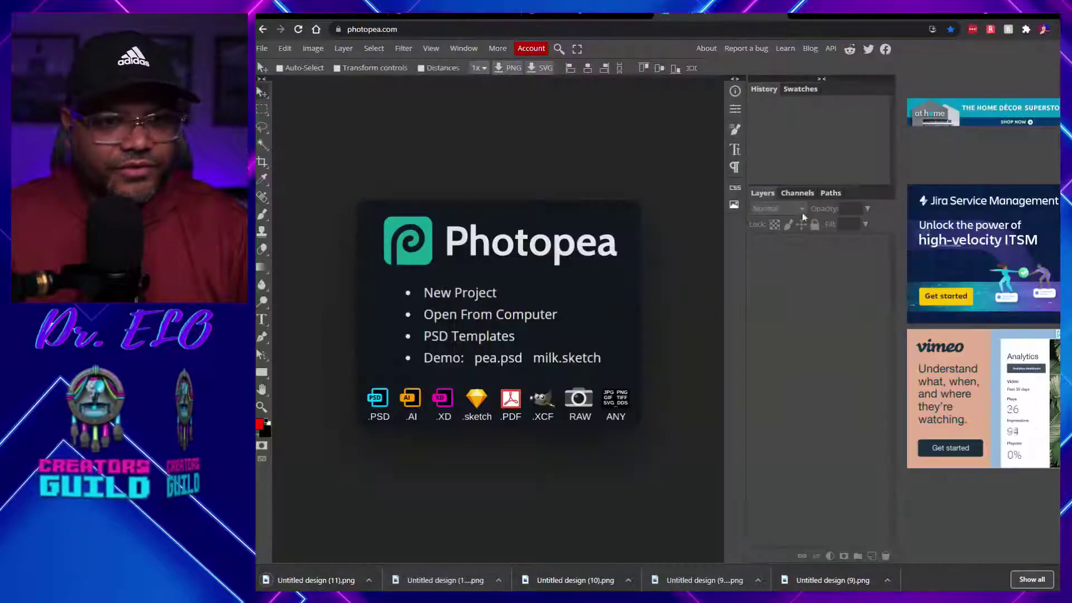
click(367, 582)
click(394, 545)
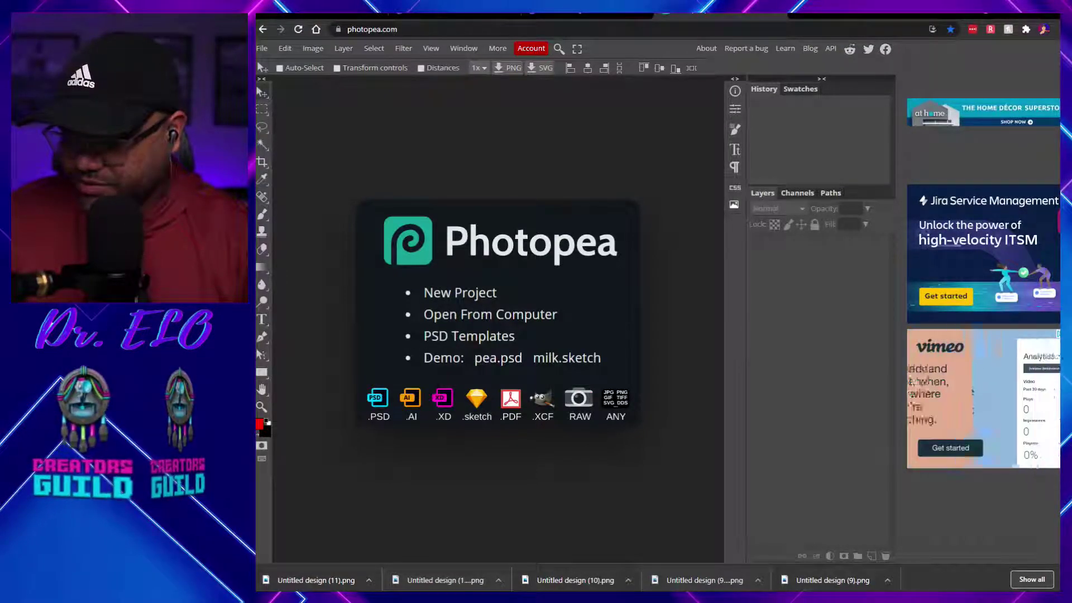
drag(857, 179, 605, 254)
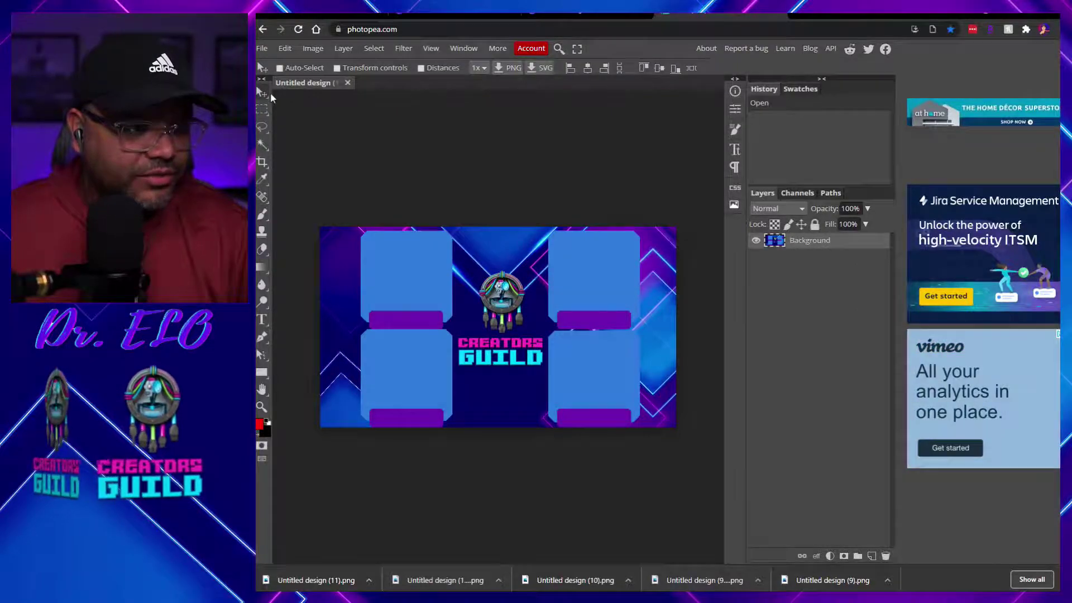
- Select each of the four blue frames with the Magic Wand and clear them to transparency, keeping the purple name plates
click(263, 147)
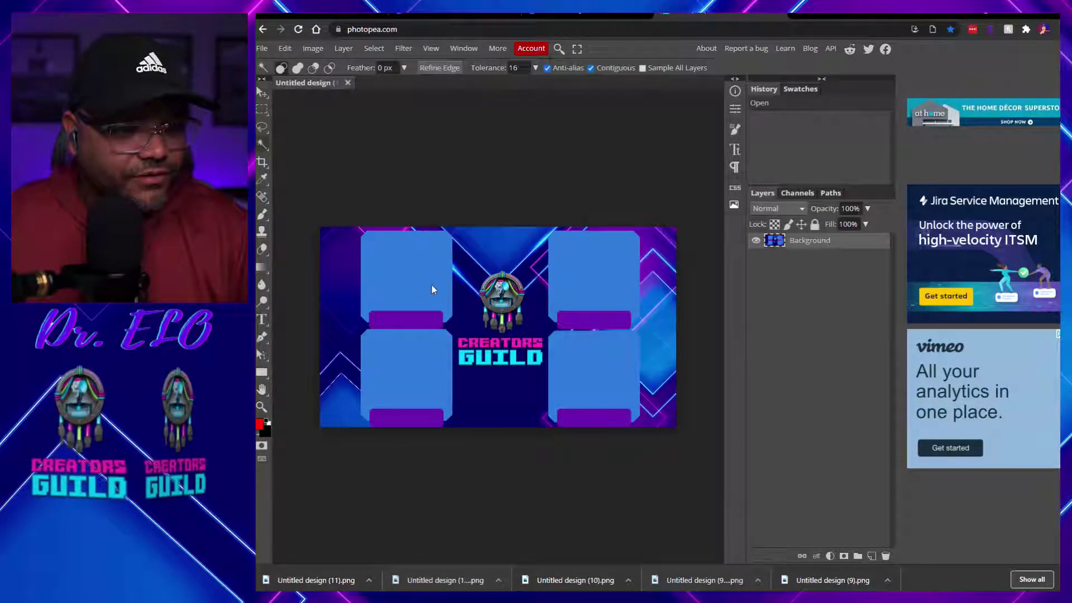
click(431, 290)
key(Delete)
click(602, 277)
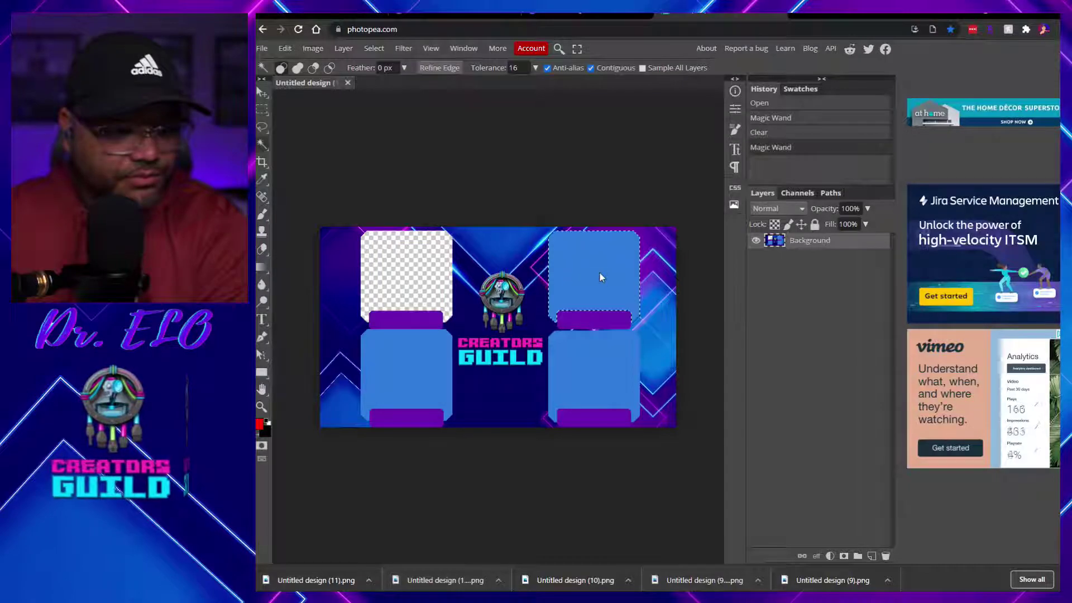
key(Delete)
click(584, 363)
key(Delete)
click(376, 374)
key(Delete)
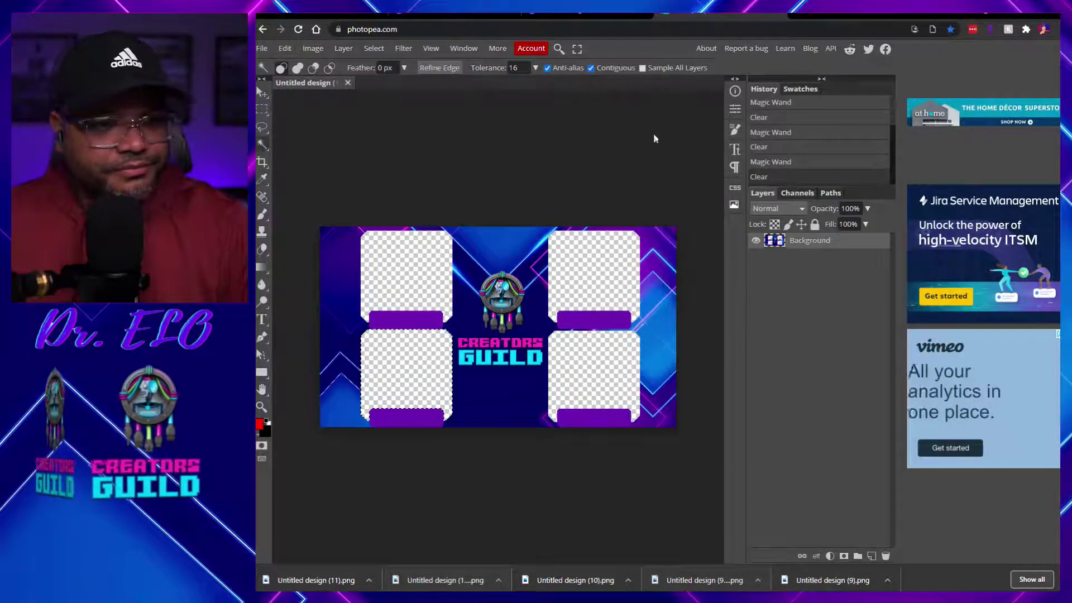
- Export the cut-out overlay as a 1920 × 1080 px PNG and reload Photopea, discarding the open project
click(262, 48)
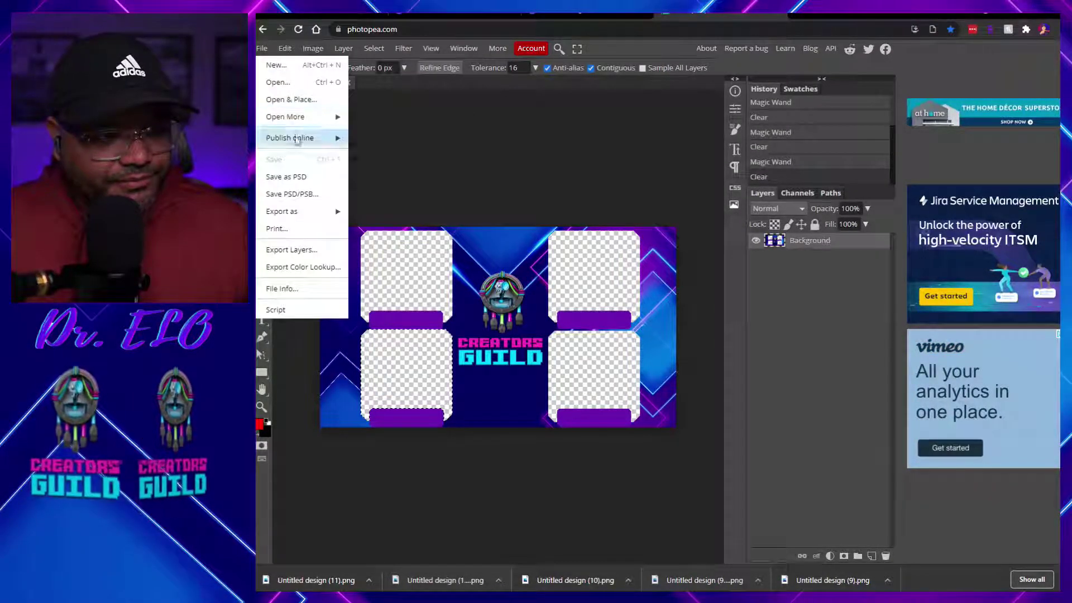
mouse_move(302, 212)
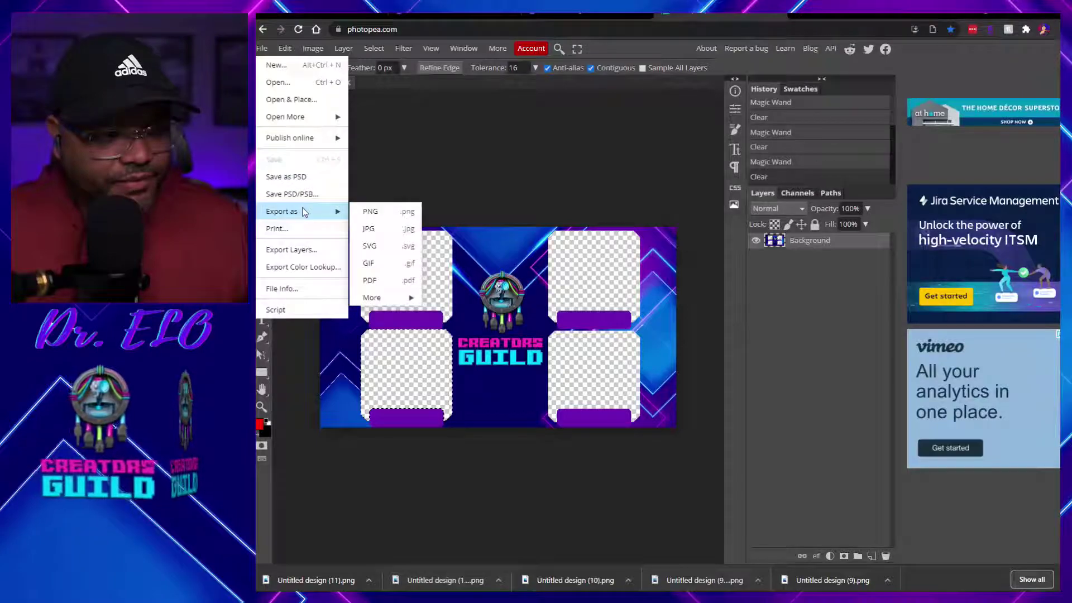
click(370, 212)
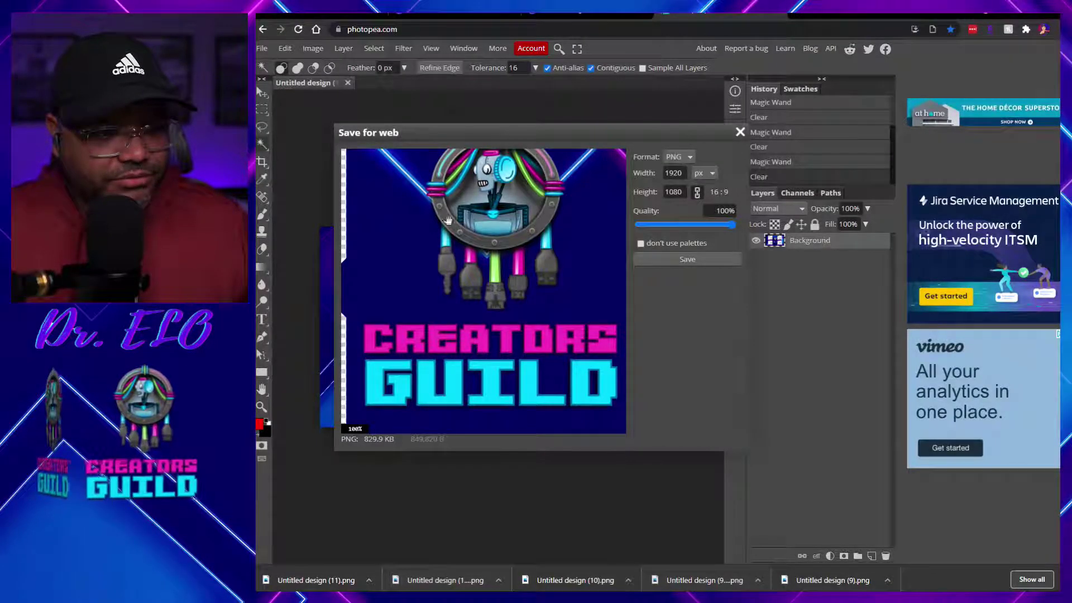
click(684, 260)
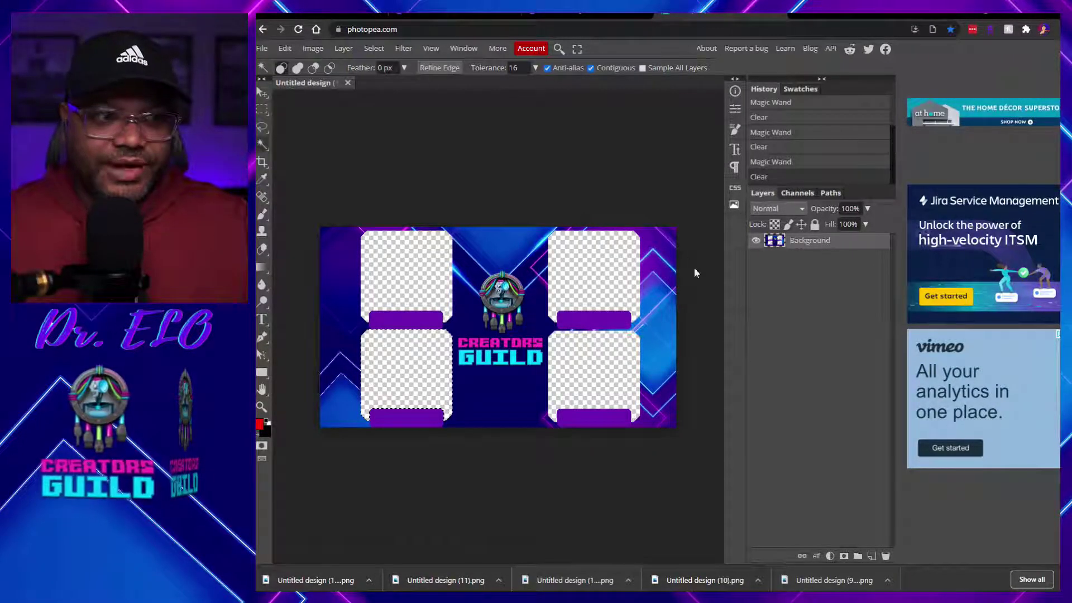
key(F5)
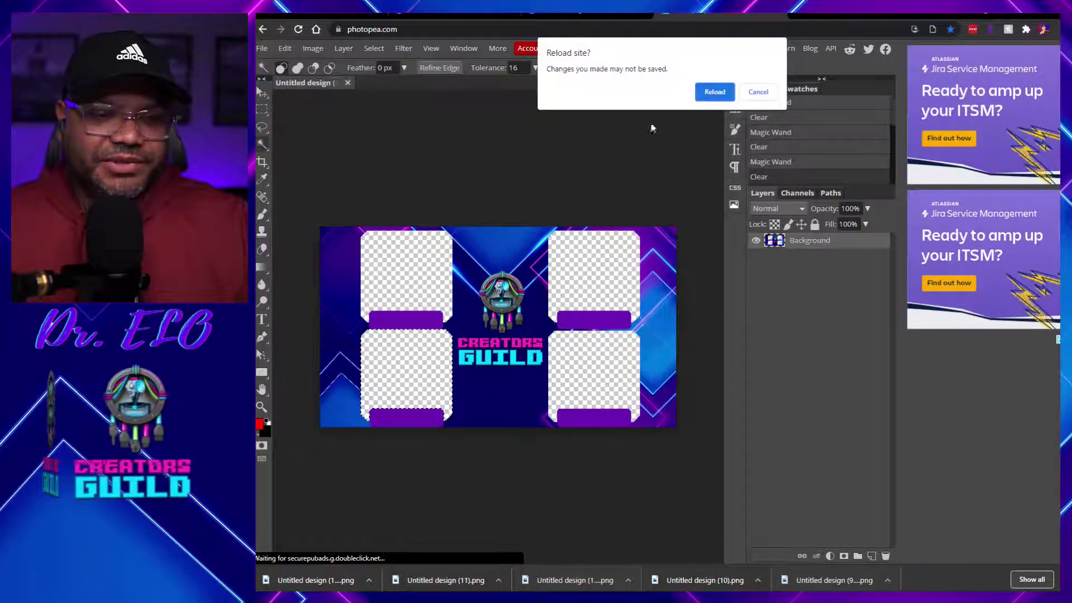
click(714, 93)
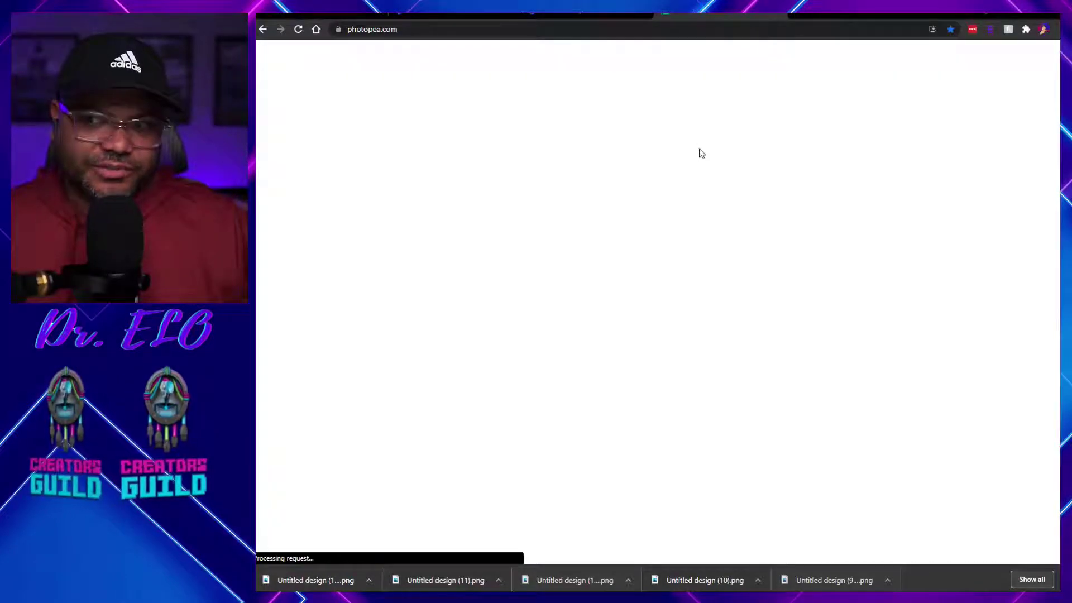
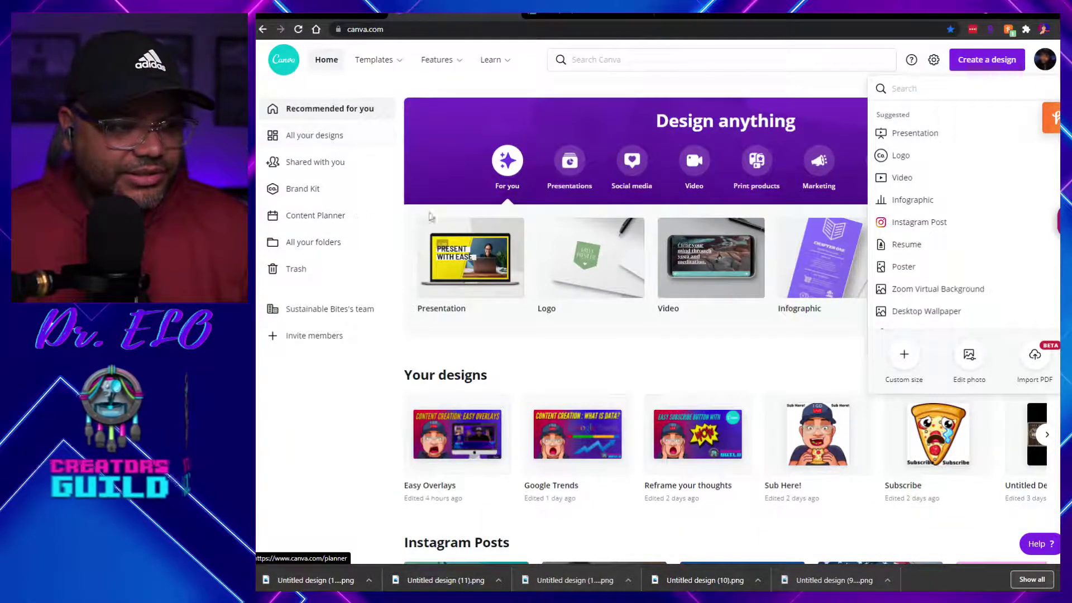
- Switch to the Canva home page and create a new blank Presentation design
click(987, 59)
click(987, 62)
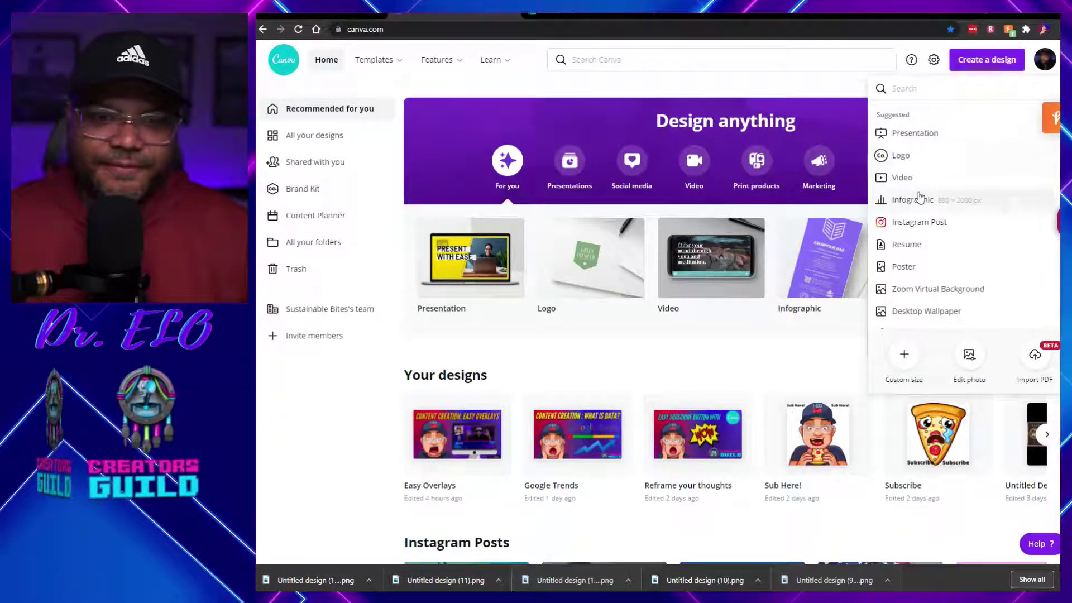
click(952, 135)
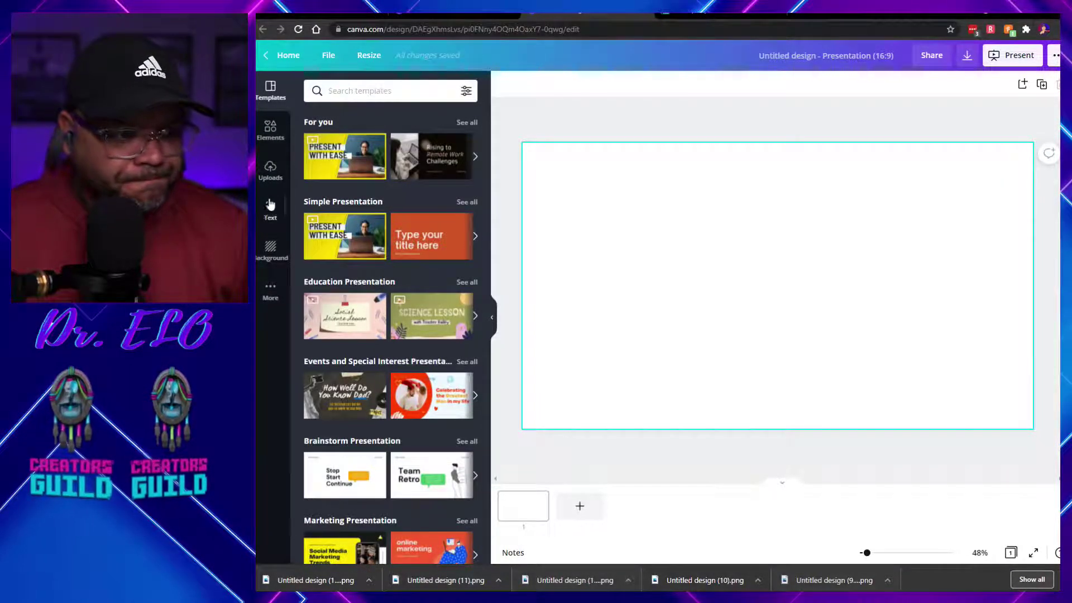
- Add the uploaded blue and purple neon image to the page and set it as the background
click(271, 173)
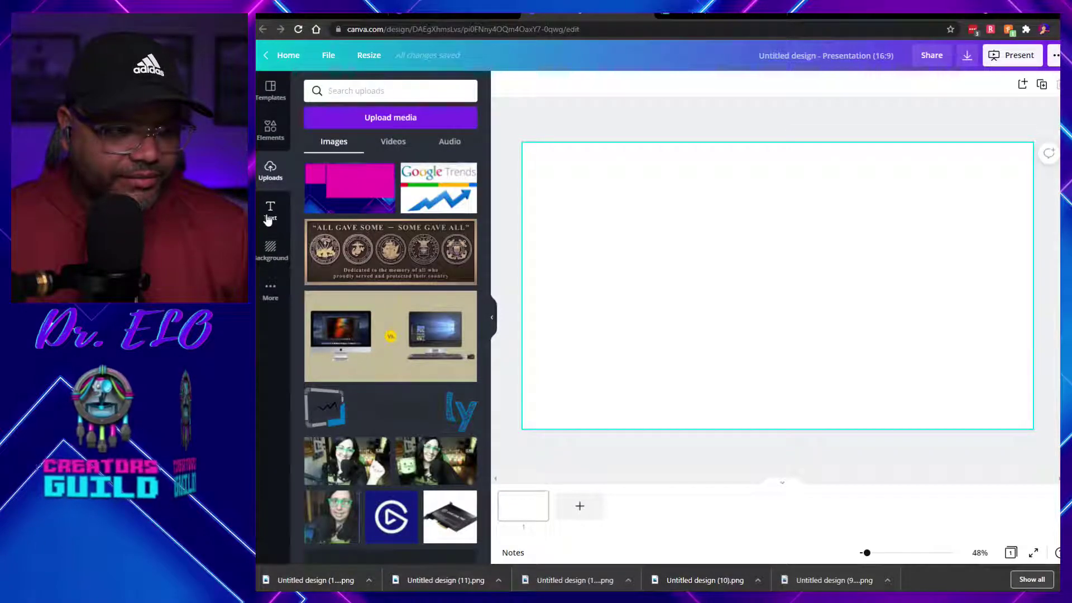
scroll(424, 272, down, 10)
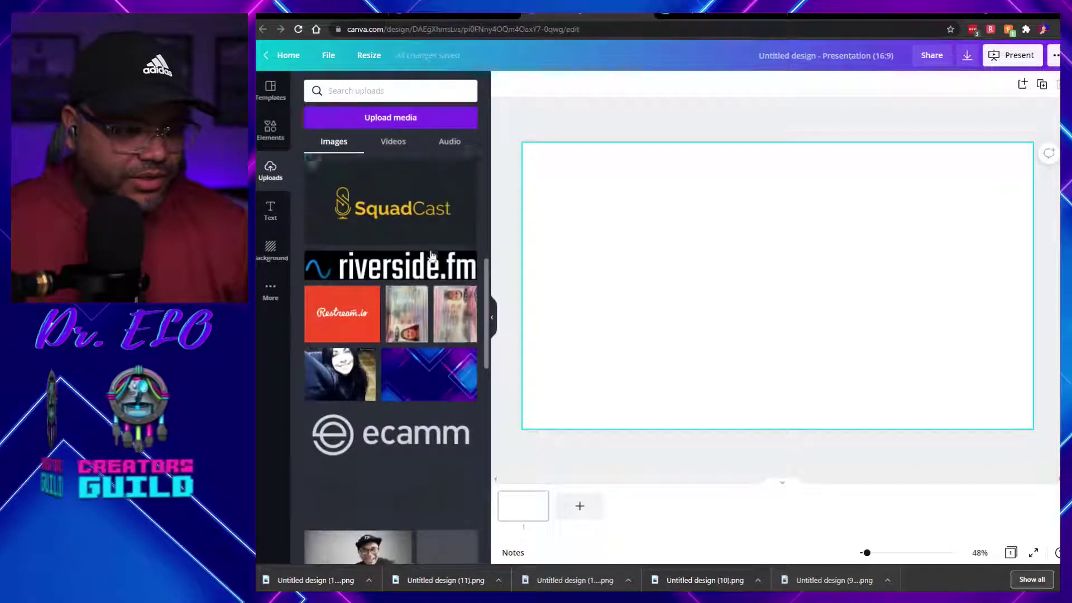
click(424, 272)
right_click(716, 282)
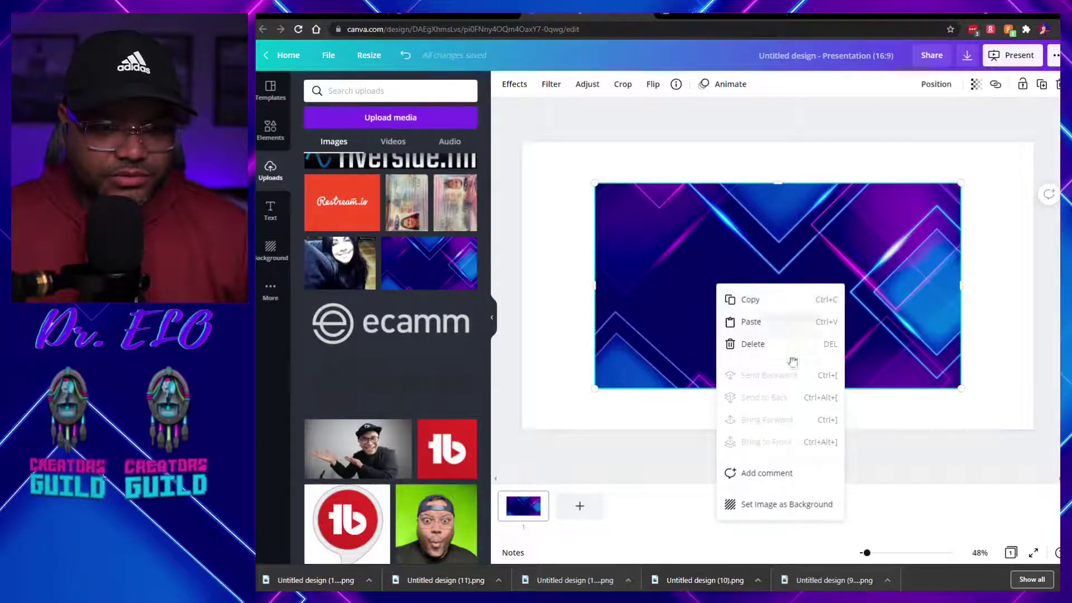
click(793, 504)
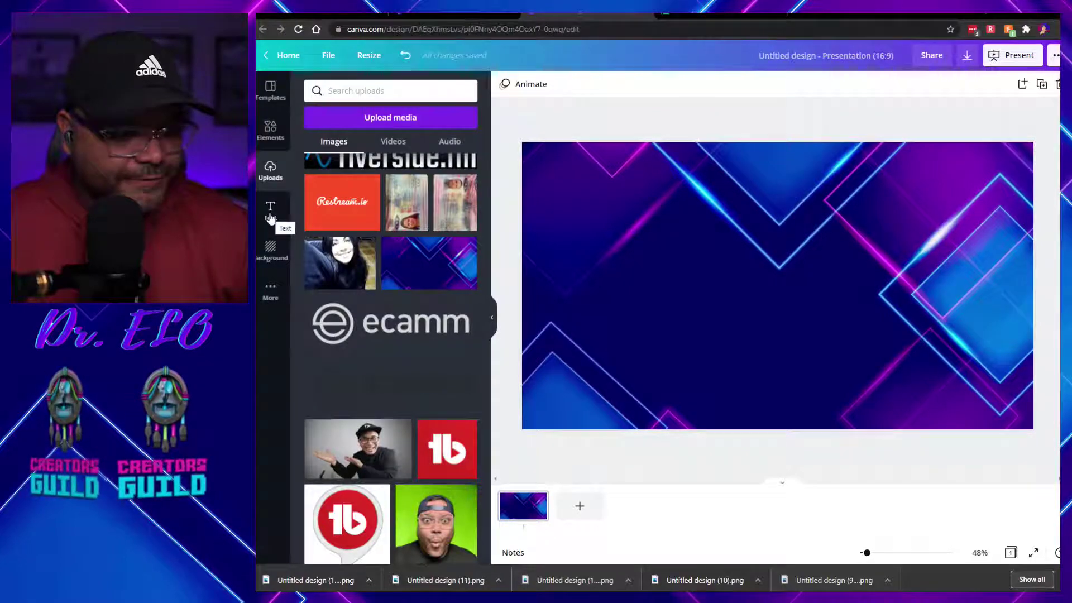
- Add the recently used cut-corner square and stretch it from the upper-left corner to cover nearly the whole canvas
click(270, 131)
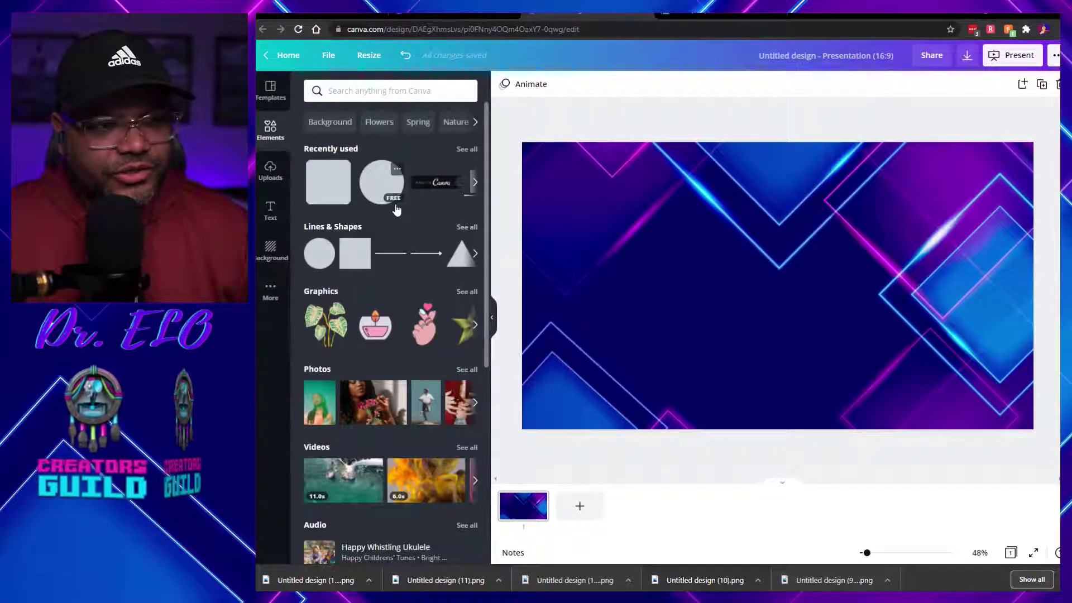
click(324, 188)
drag(759, 275, 592, 219)
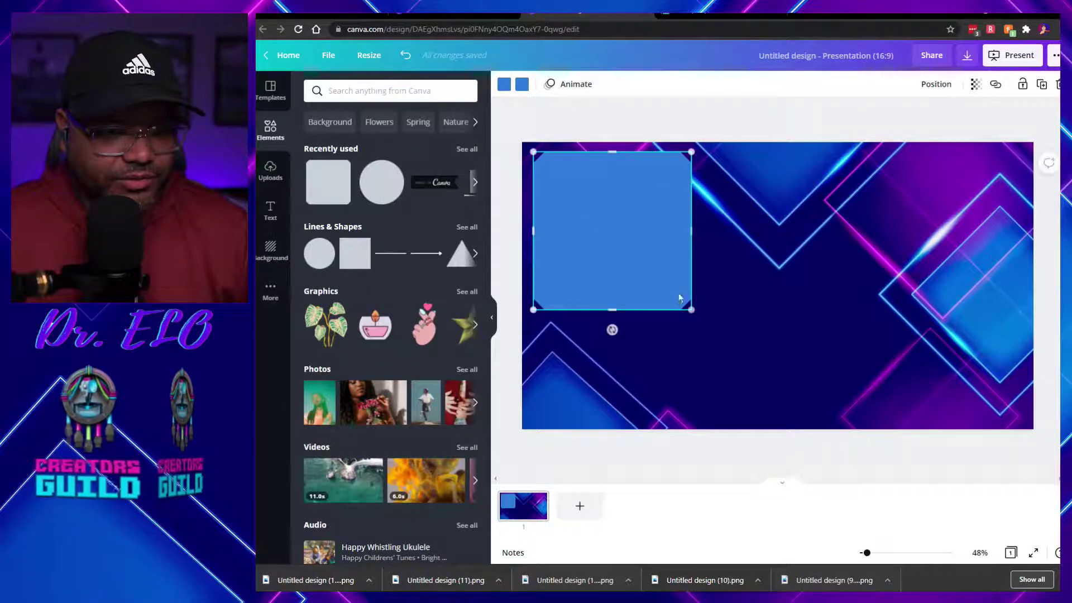
drag(693, 234, 1020, 246)
drag(777, 312, 776, 406)
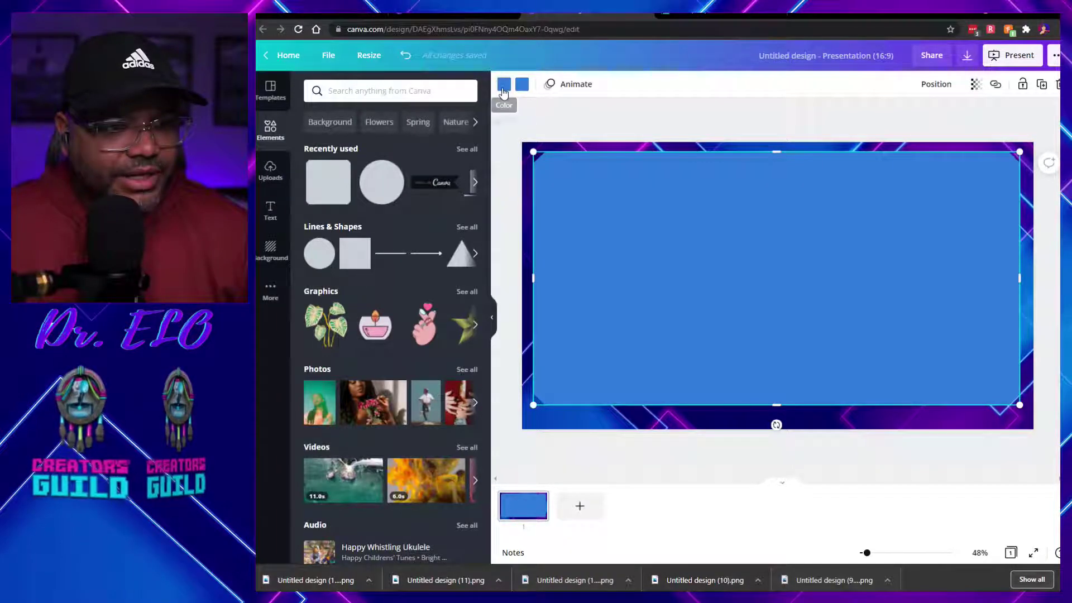
- Set the first colour of the large cut-corner shape to pink #ff66c4
click(504, 87)
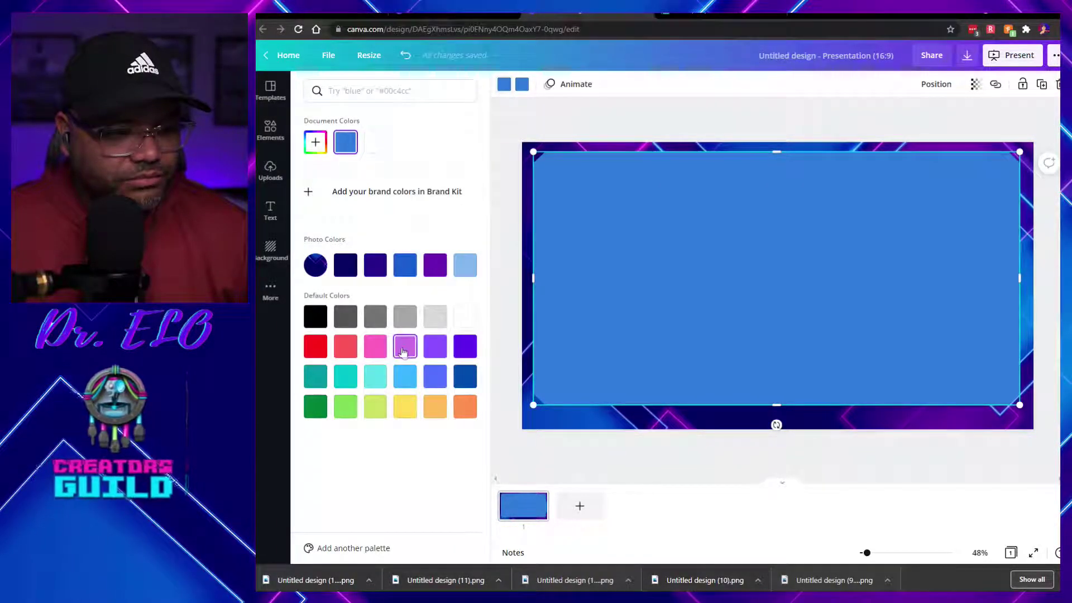
click(373, 351)
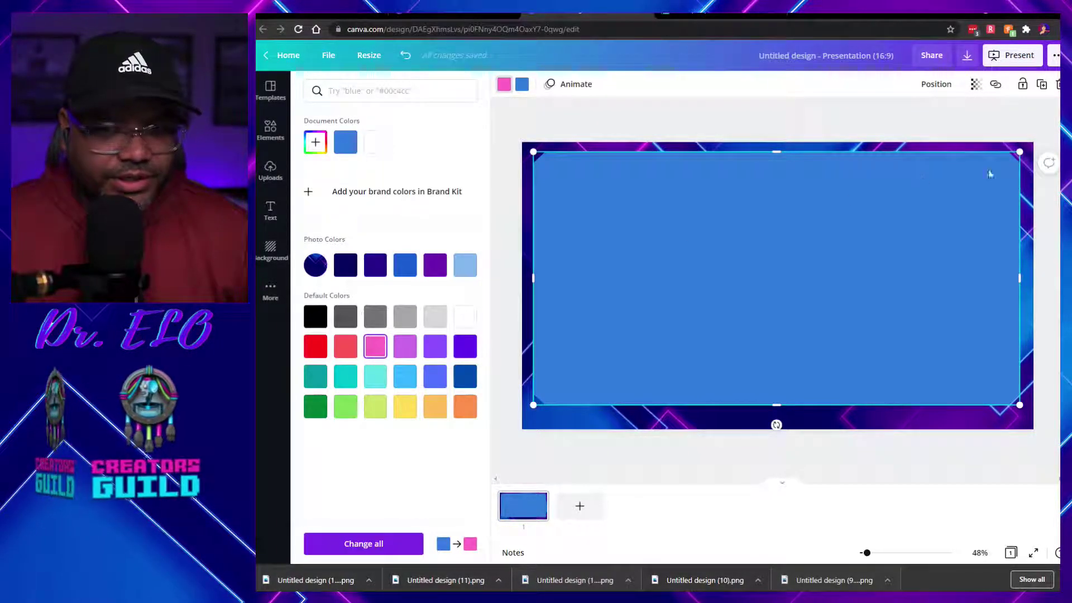
key(Escape)
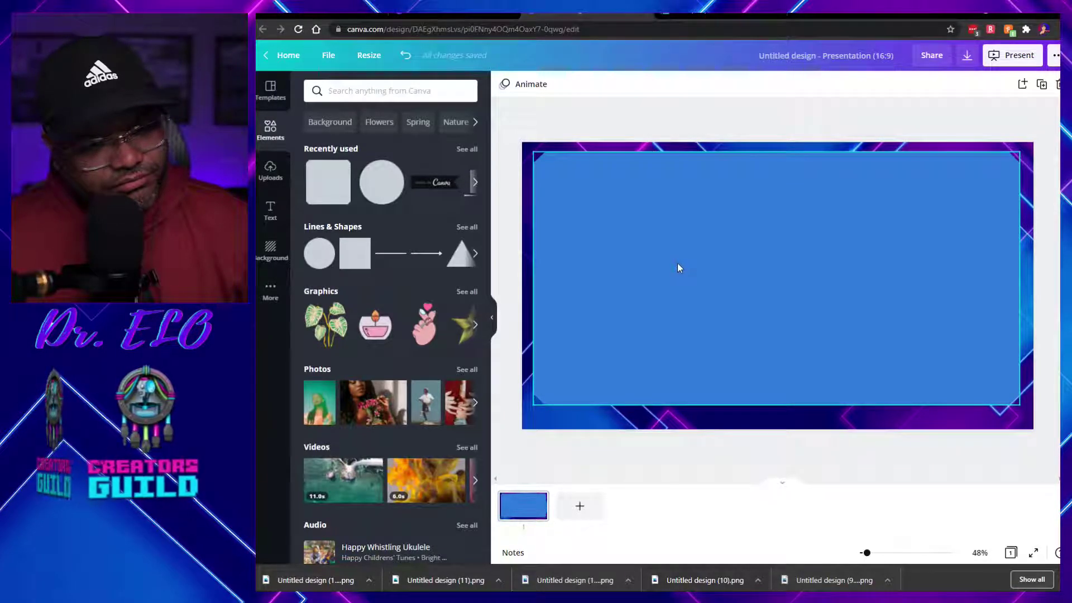
- Add a second cut-corner square and recolour the large shape's fill to magenta #DC2FCB
click(326, 194)
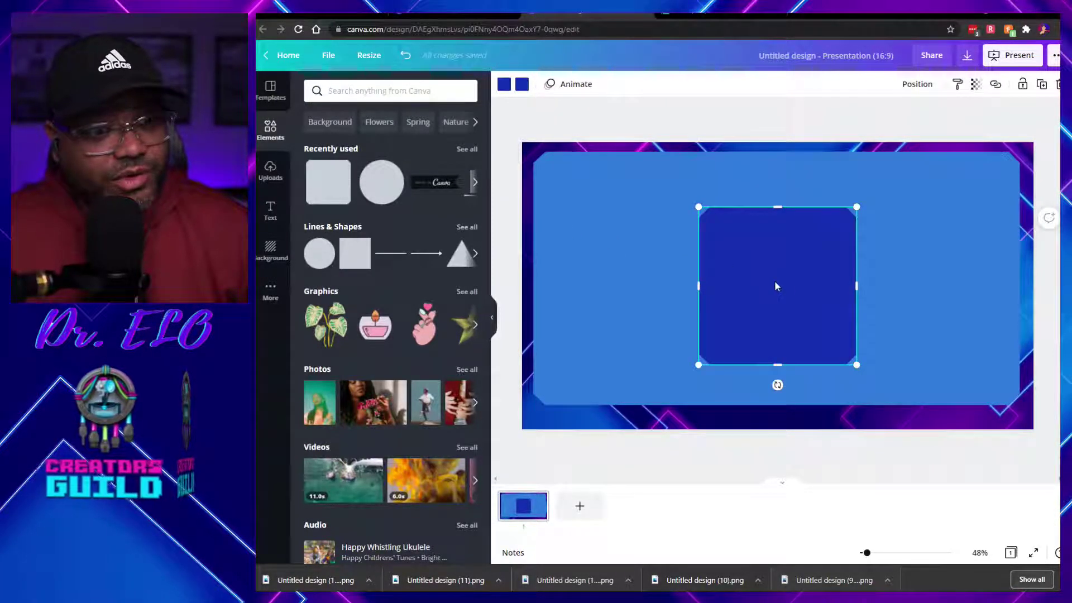
click(634, 222)
click(521, 88)
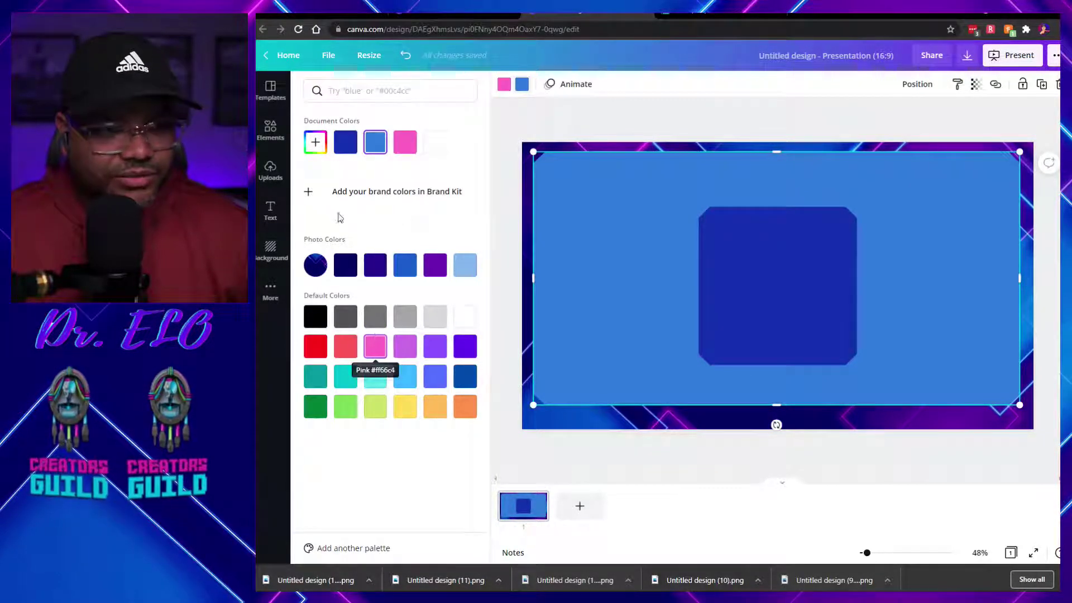
click(316, 141)
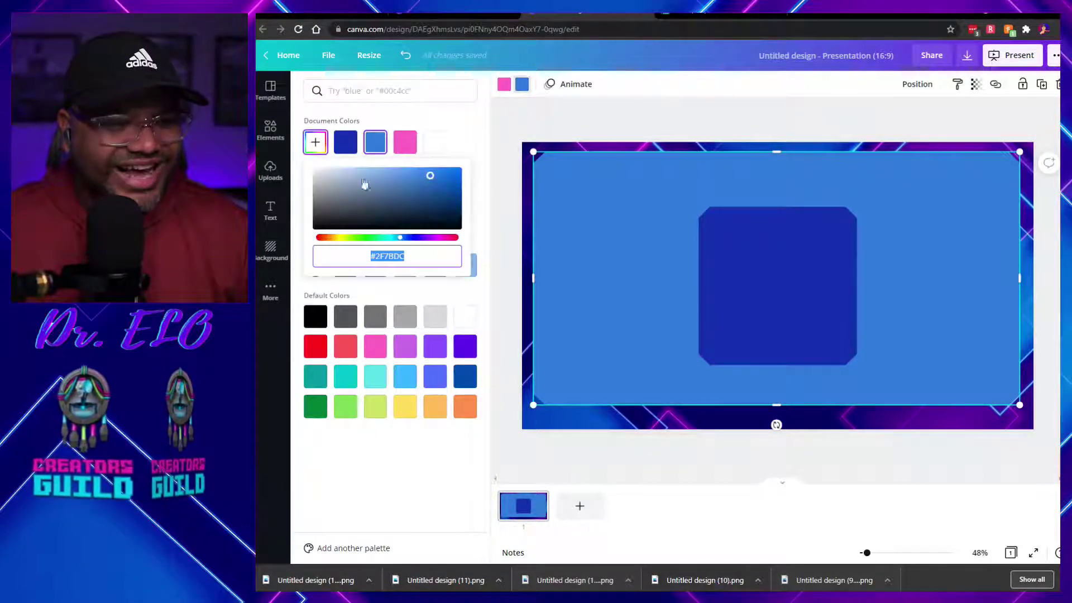
click(437, 238)
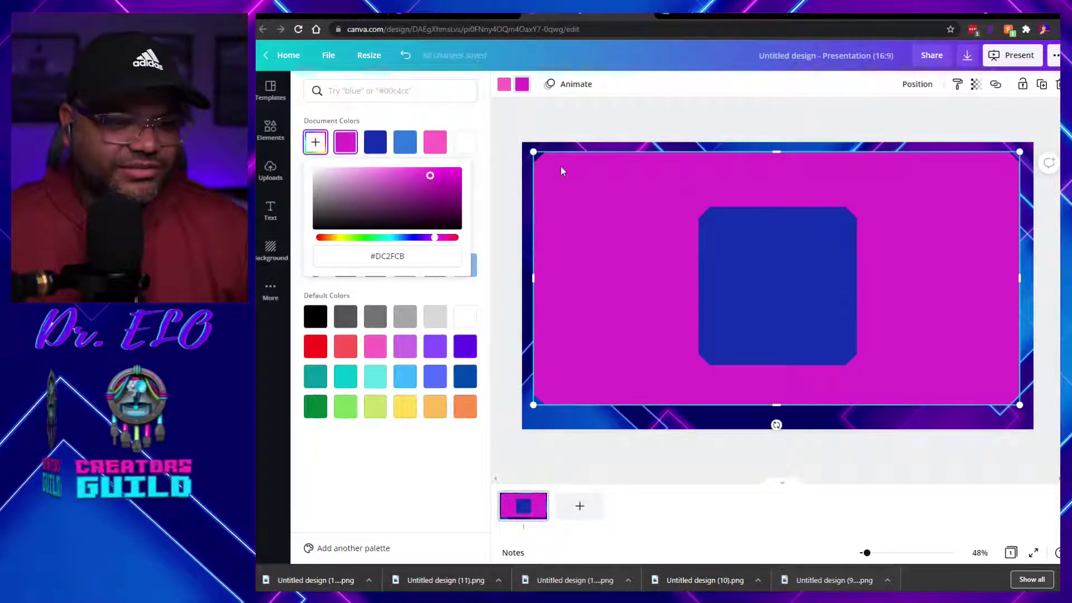
click(484, 142)
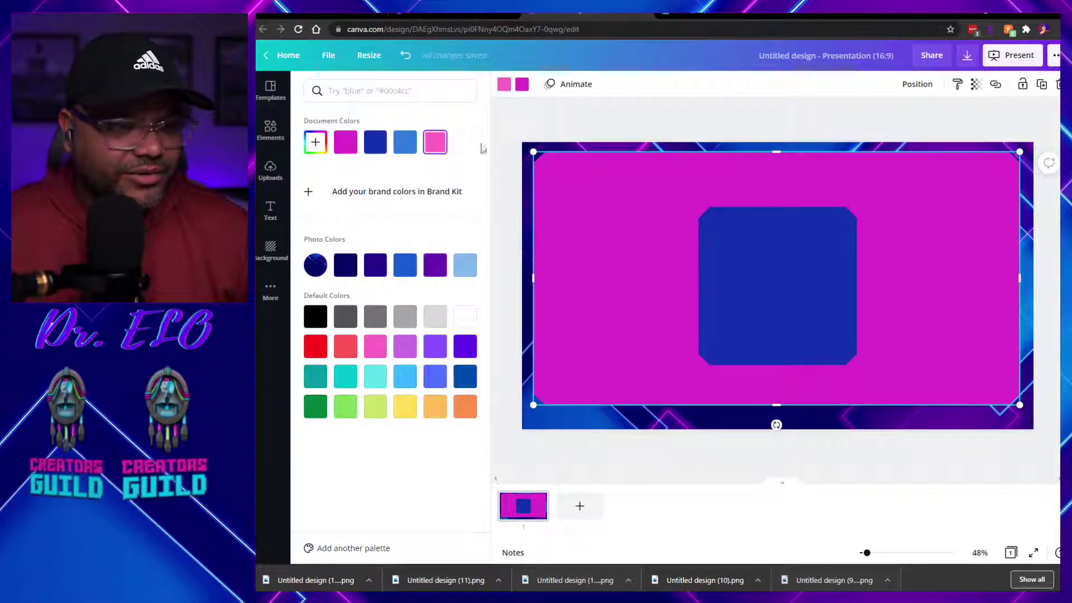
- Move the dark blue square inside the magenta shape's upper-left corner and stretch it to leave a thin magenta border all around
drag(756, 262, 598, 211)
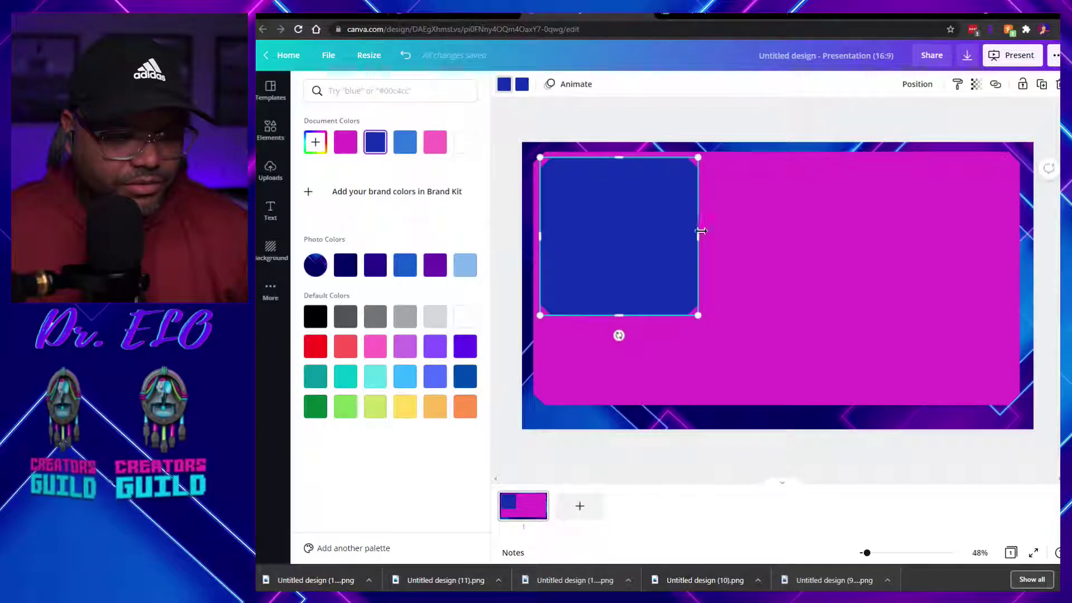
drag(703, 240, 1014, 274)
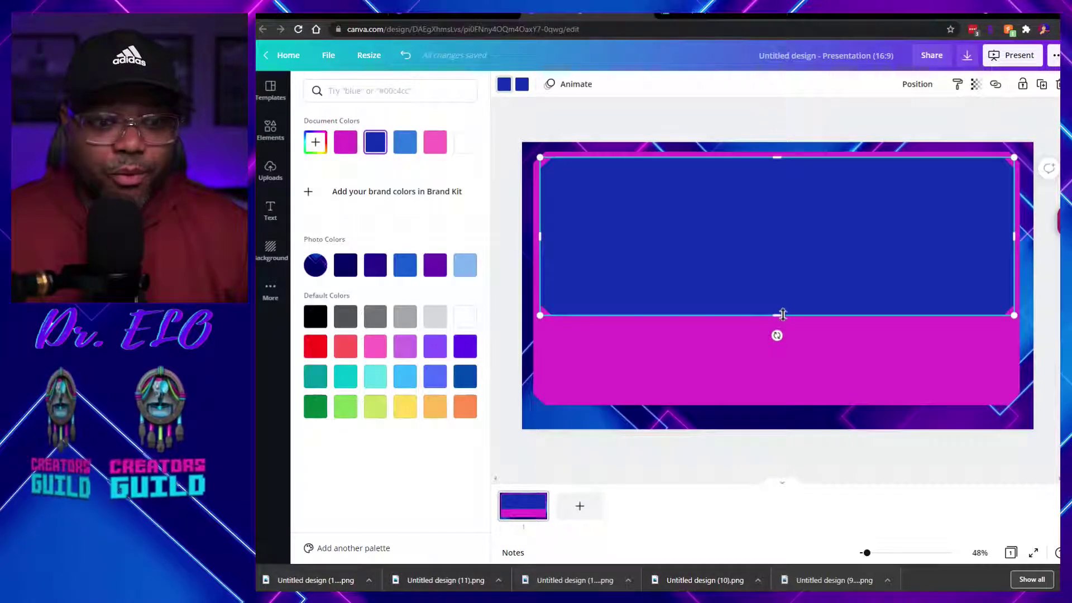
drag(781, 317, 780, 402)
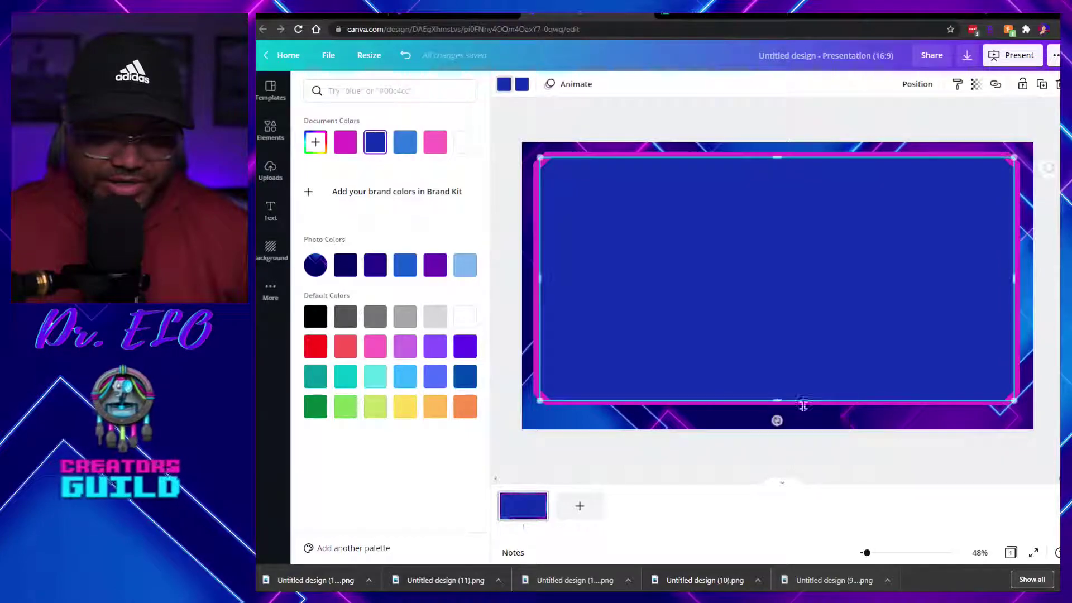
click(913, 370)
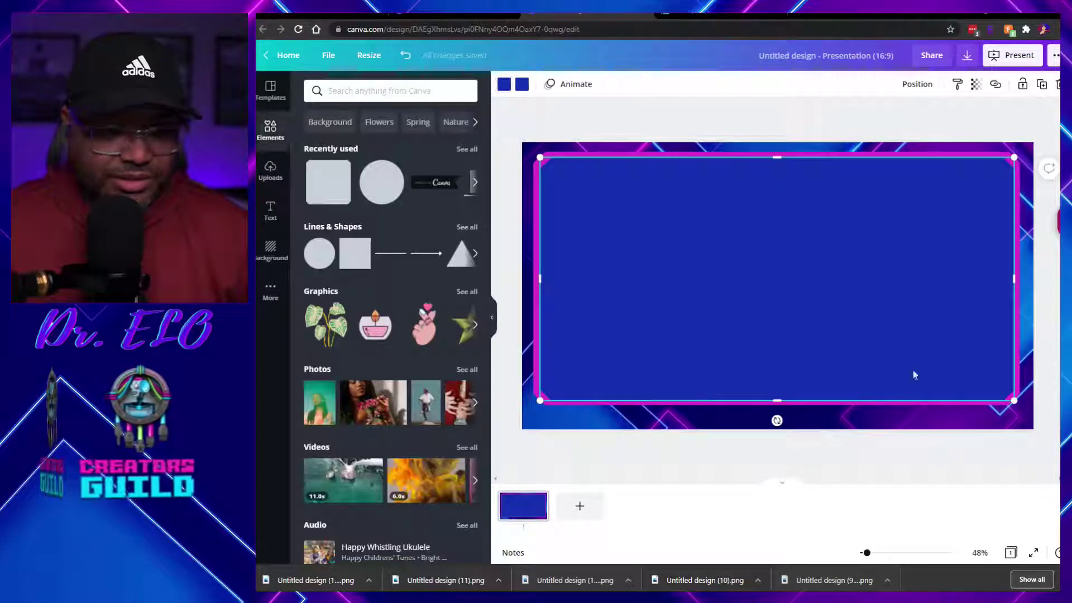
click(1048, 269)
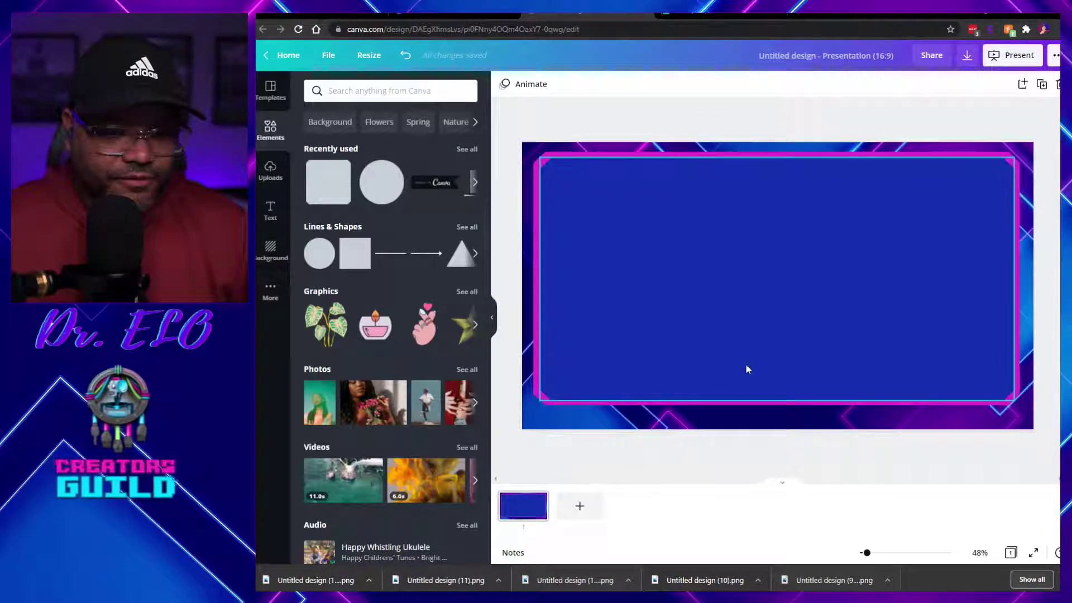
- Enlarge the dark blue inner shape slightly to about 1,792 × 921 so the magenta border is thinner and more even
click(544, 167)
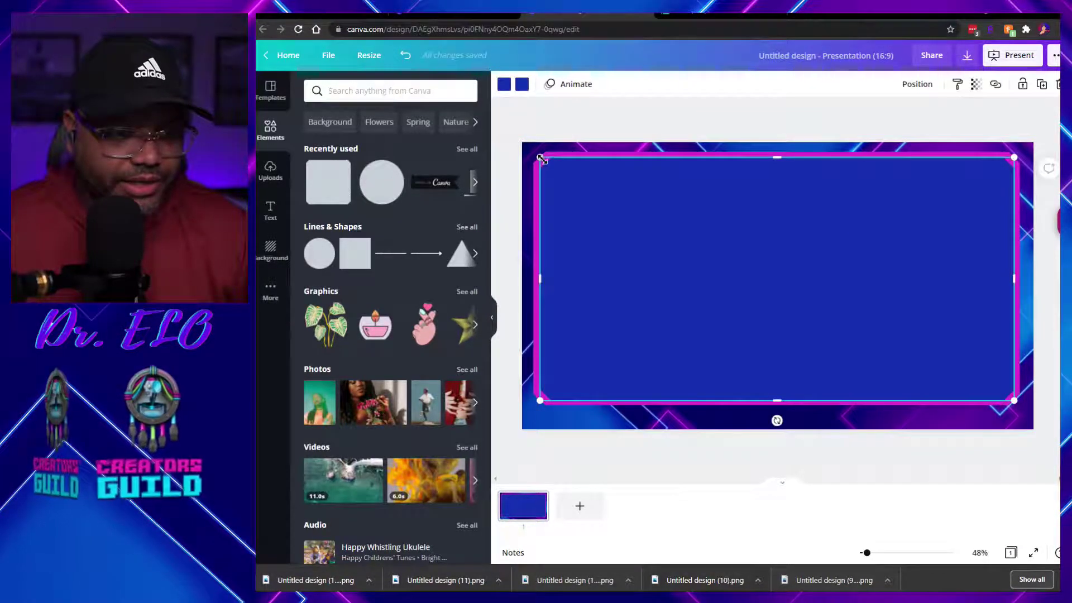
drag(541, 157, 540, 155)
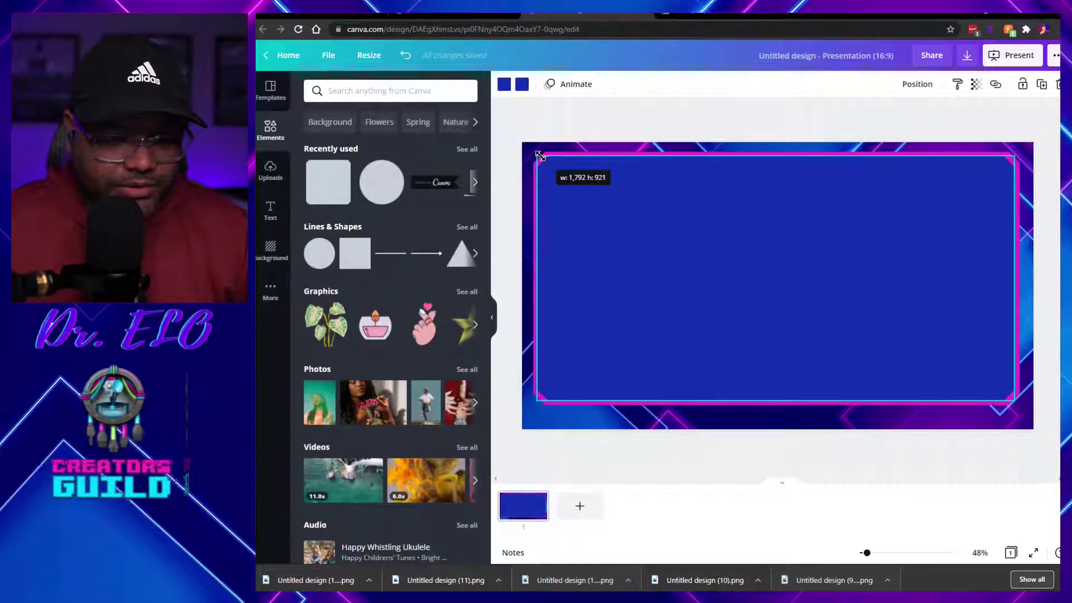
drag(540, 156, 542, 157)
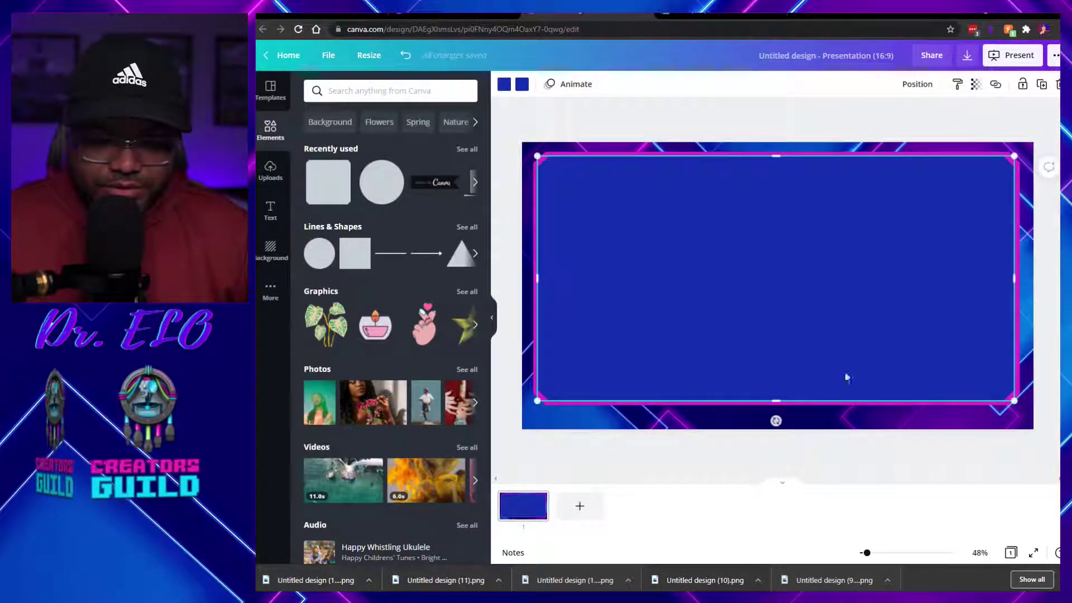
click(932, 424)
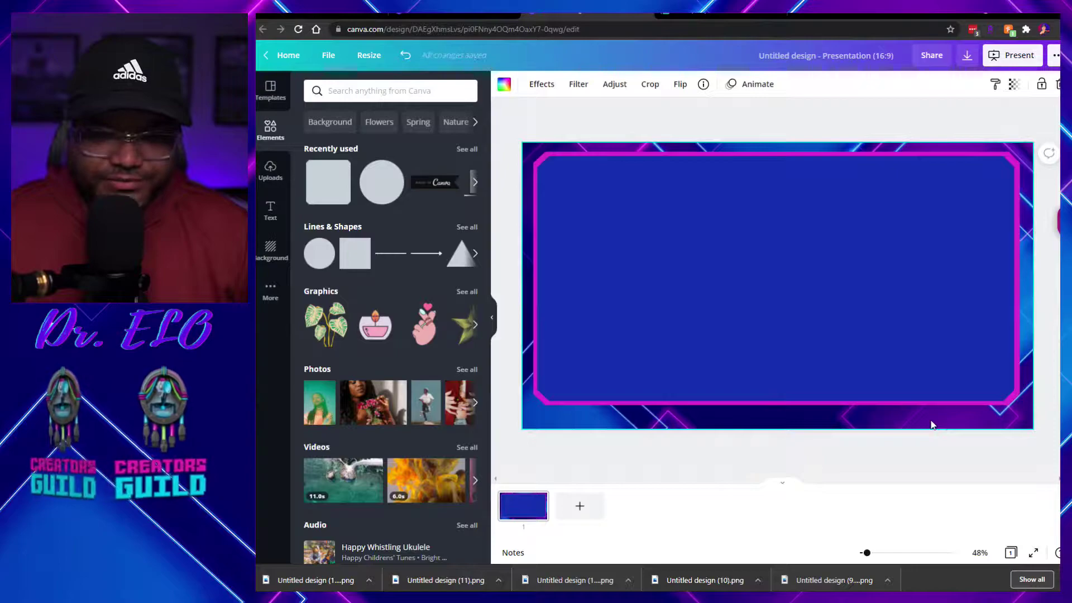
click(996, 373)
drag(1017, 406, 1015, 406)
click(976, 422)
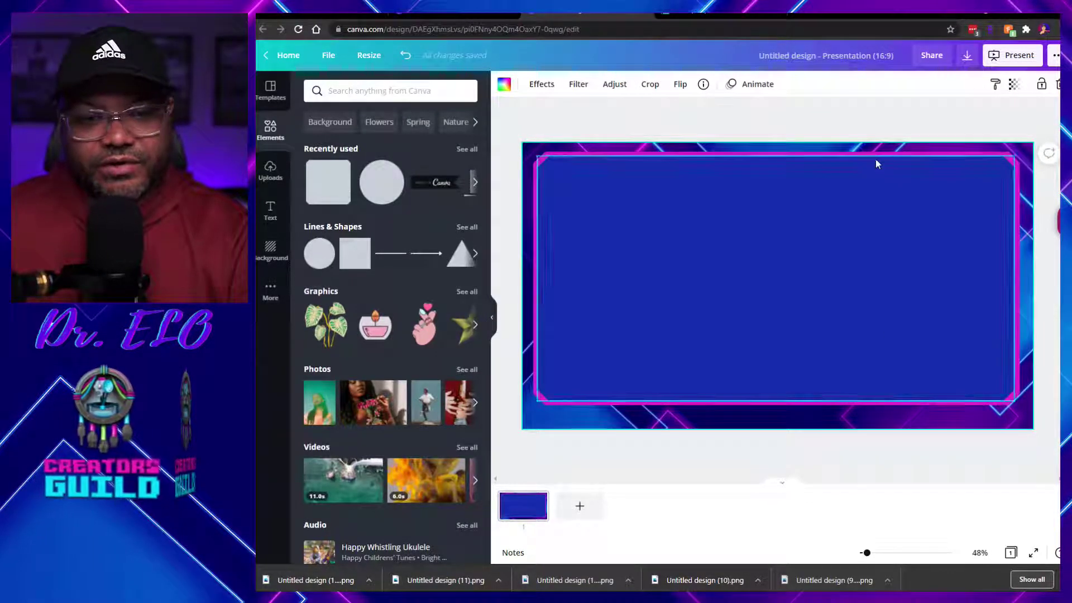
- Browse the recently used elements and open the full Lines & Shapes collection
click(465, 149)
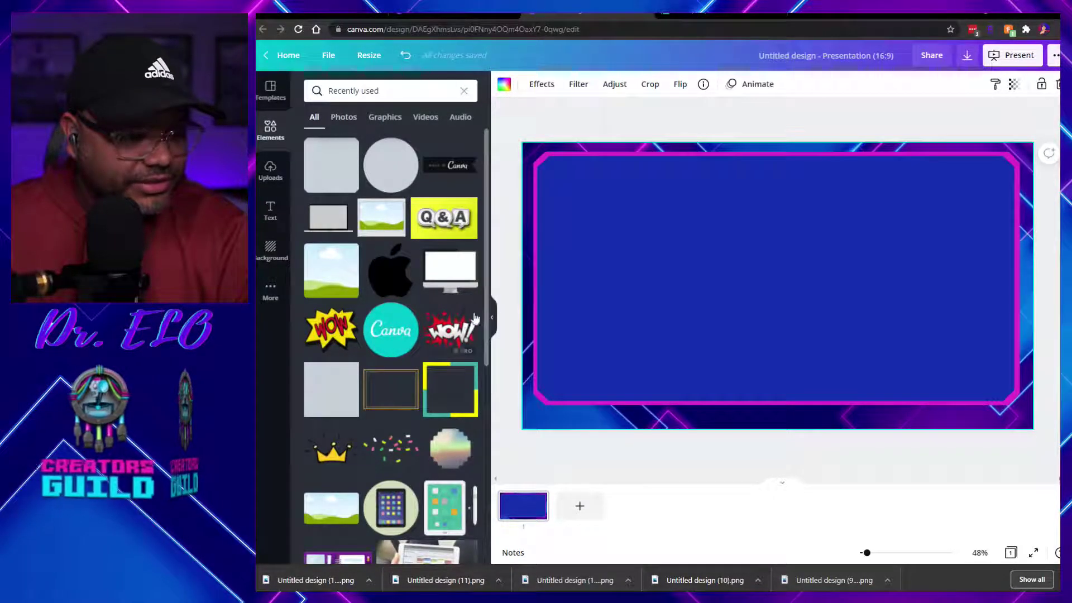
scroll(447, 313, down, 7)
scroll(409, 305, up, 4)
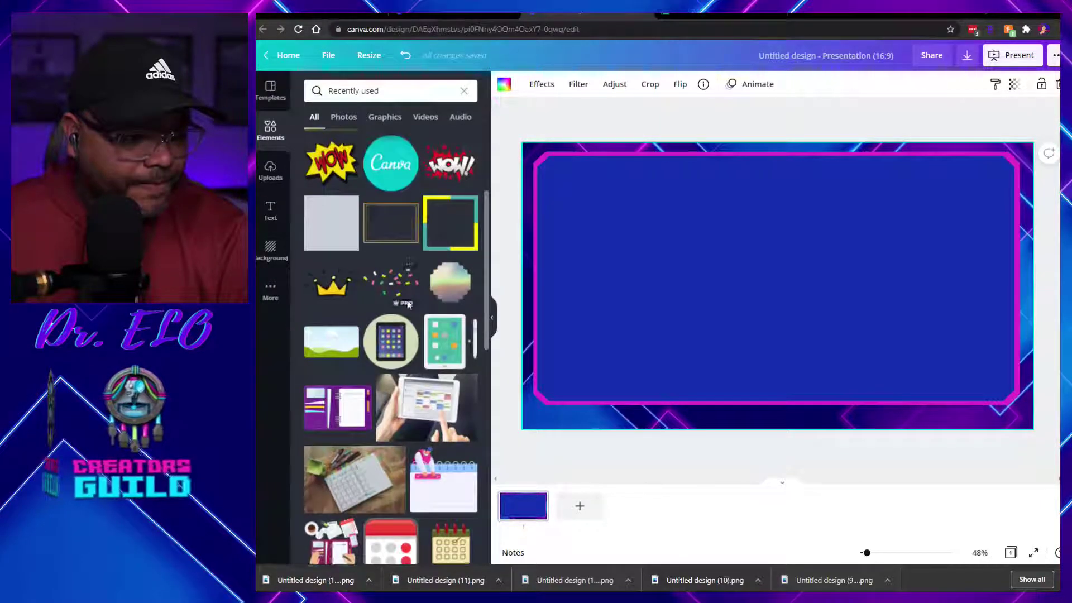
scroll(408, 304, up, 3)
click(463, 91)
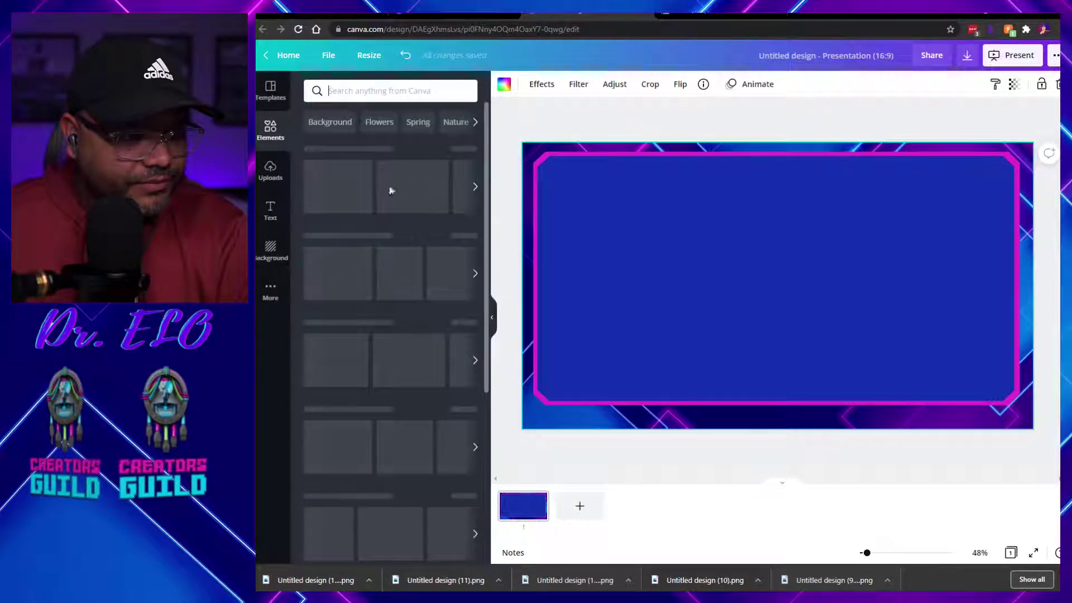
click(462, 228)
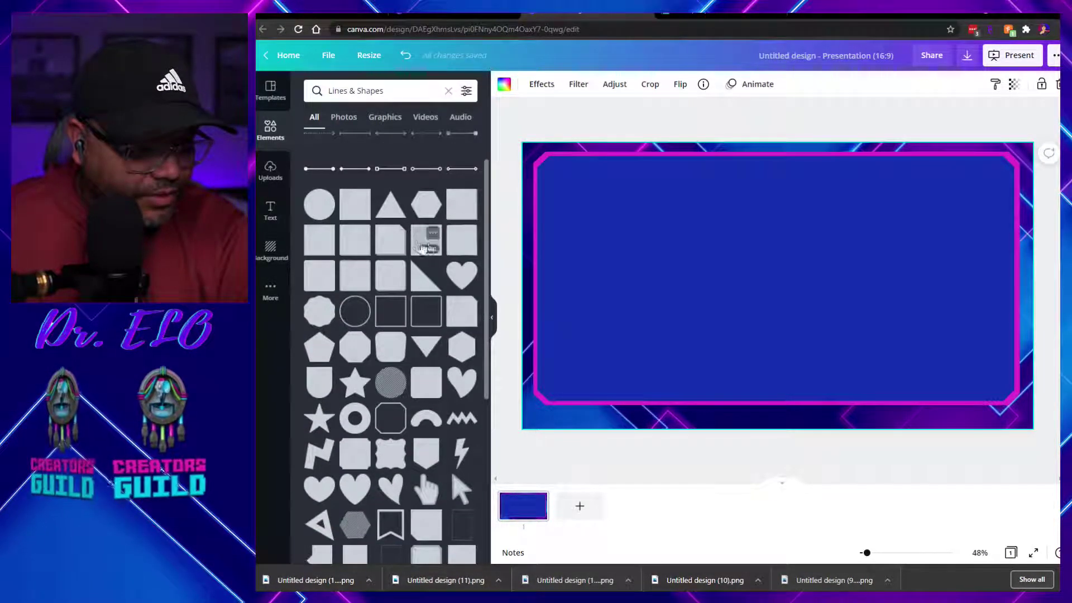
- Delete both large cut-corner shapes, leaving only the neon background on the page
click(609, 217)
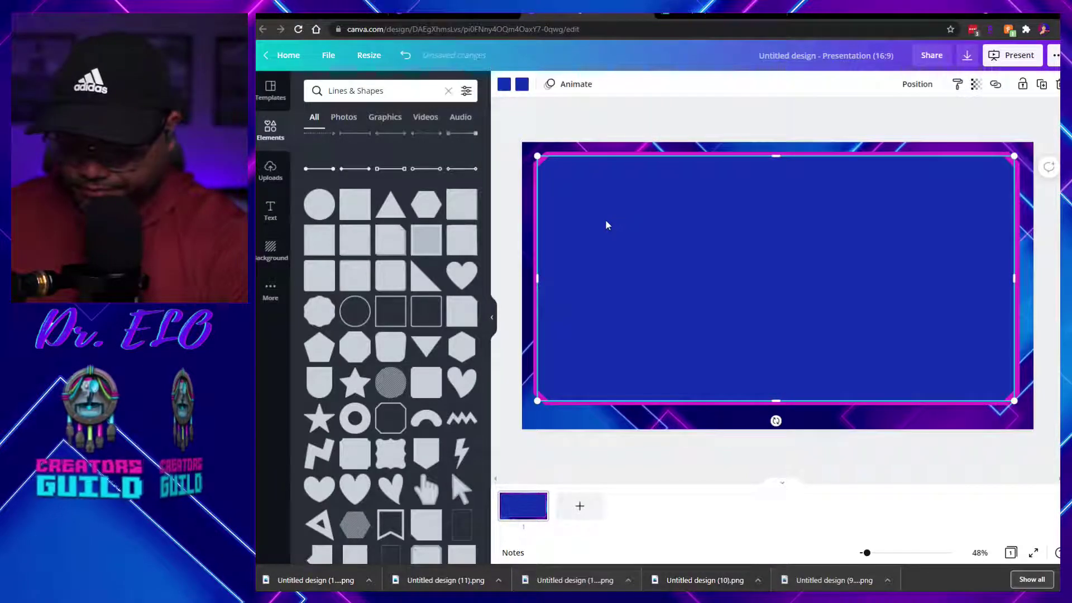
key(Delete)
click(623, 222)
key(Delete)
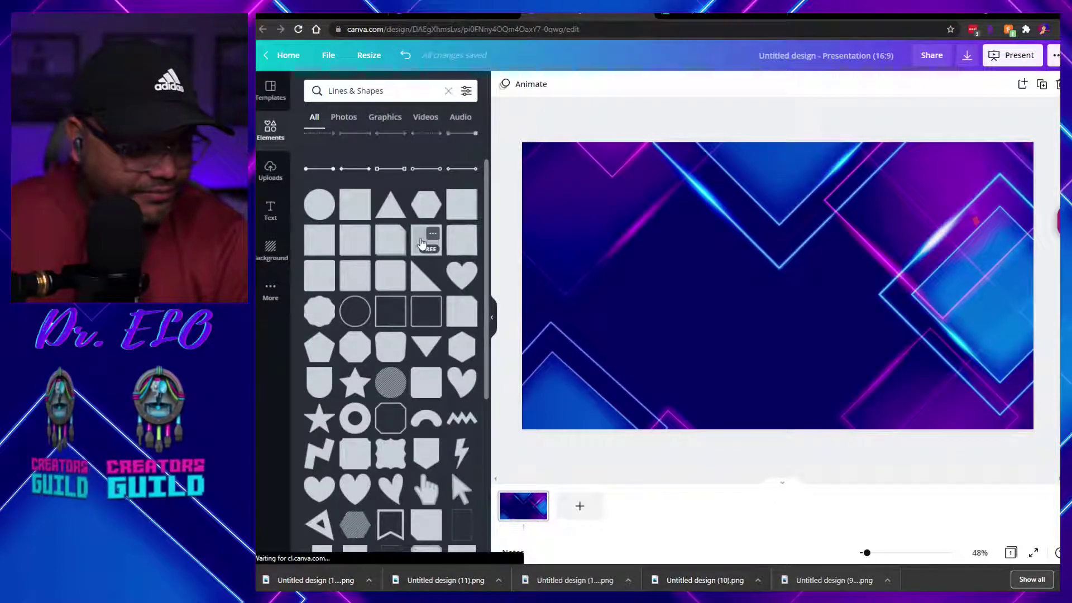
- Add the square with a wide border, place it near the canvas's upper-left corner and stretch it to cover nearly the whole canvas
click(421, 243)
drag(766, 290, 605, 236)
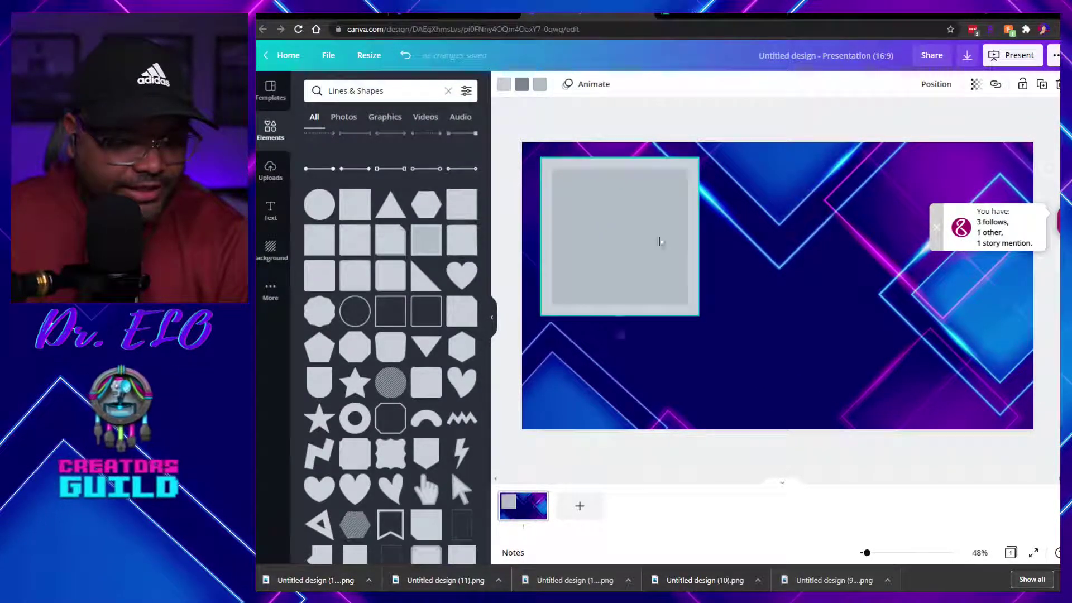
drag(699, 237, 1030, 266)
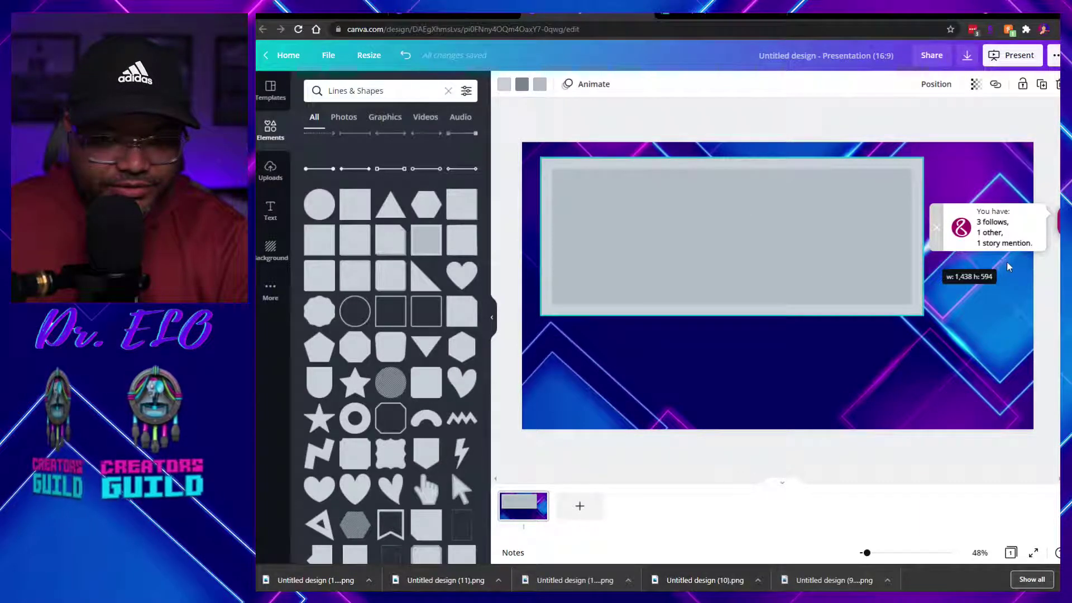
drag(948, 247, 1014, 243)
click(1023, 244)
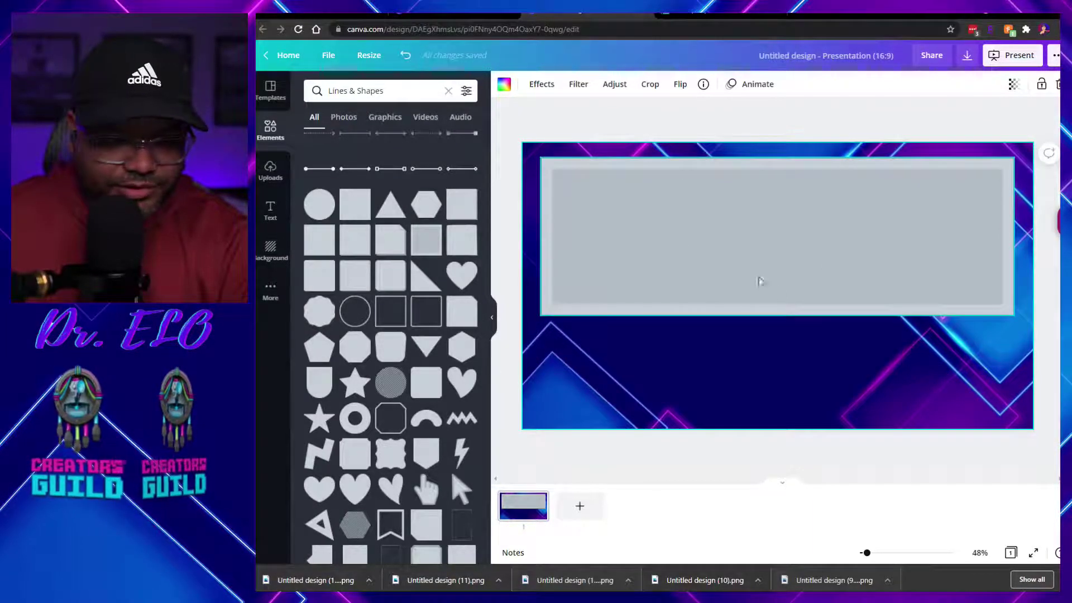
click(763, 297)
drag(778, 316, 765, 401)
- Set the bordered rectangle's second colour and its outer border colour to magenta #F805E0
click(523, 87)
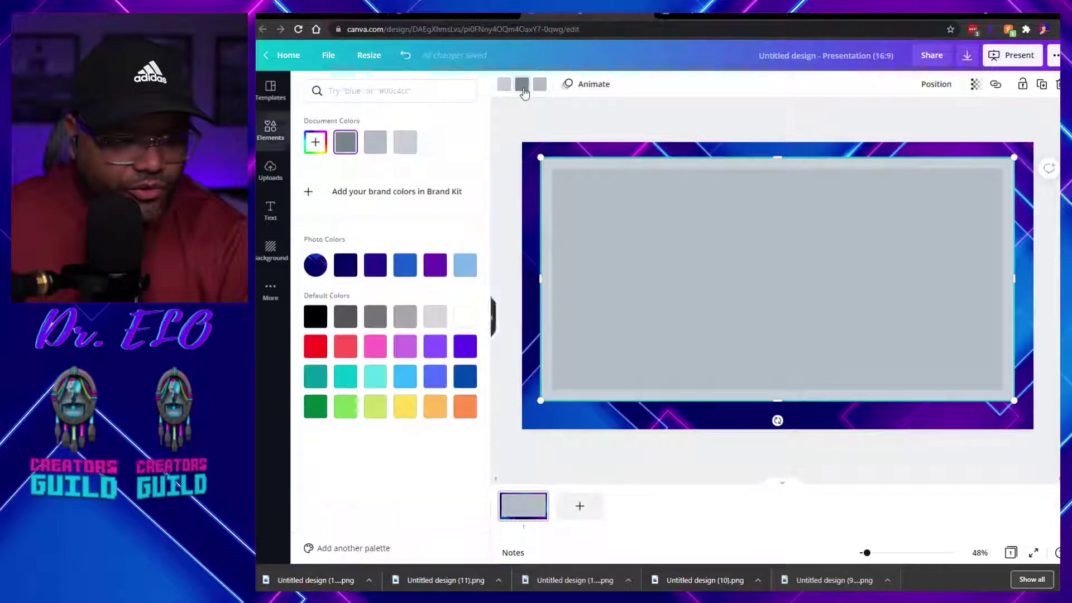
click(317, 144)
click(435, 238)
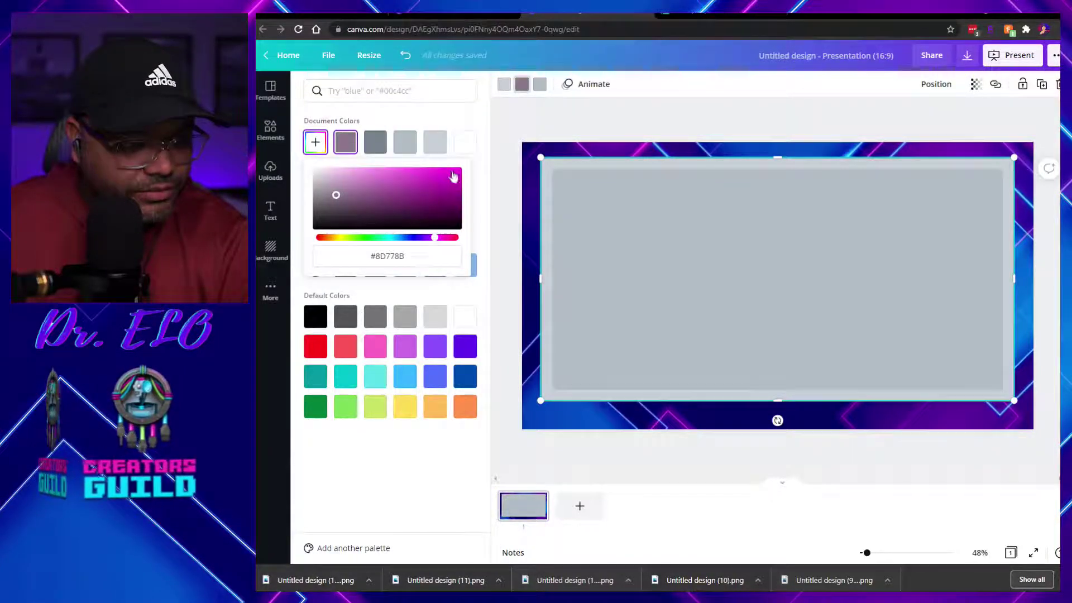
click(459, 171)
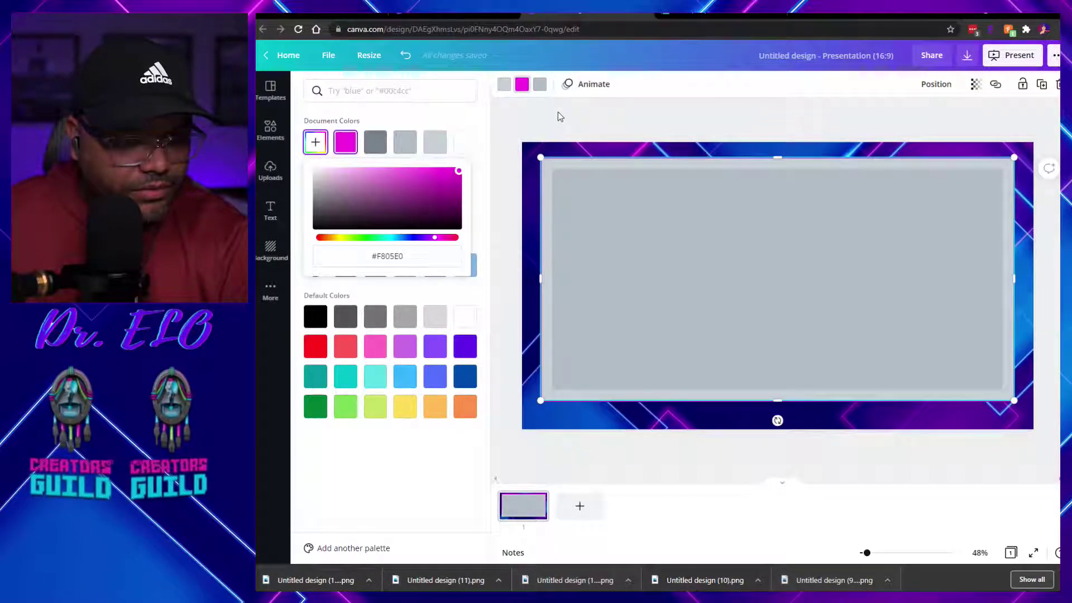
click(710, 279)
click(508, 87)
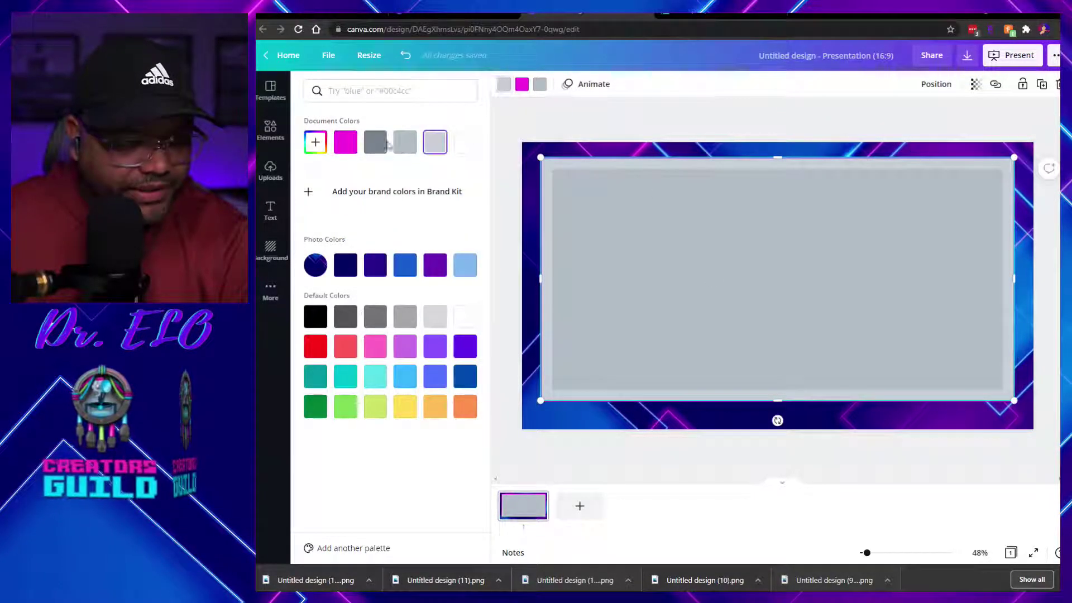
click(345, 143)
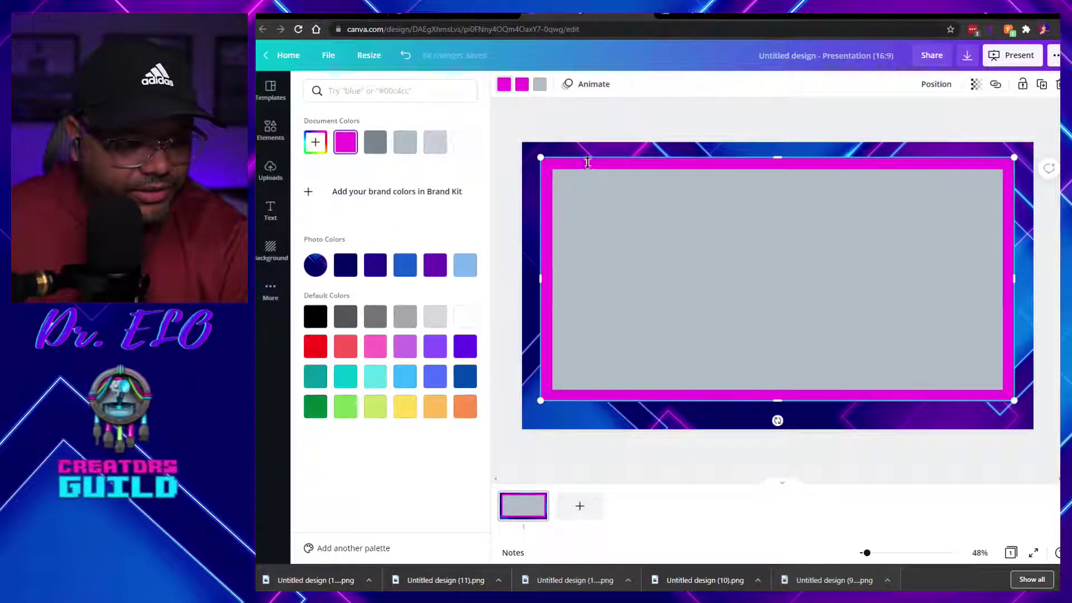
- Try purple for the bordered rectangle's inner fill and settle on the medium blue from the photo colours
click(539, 87)
click(435, 265)
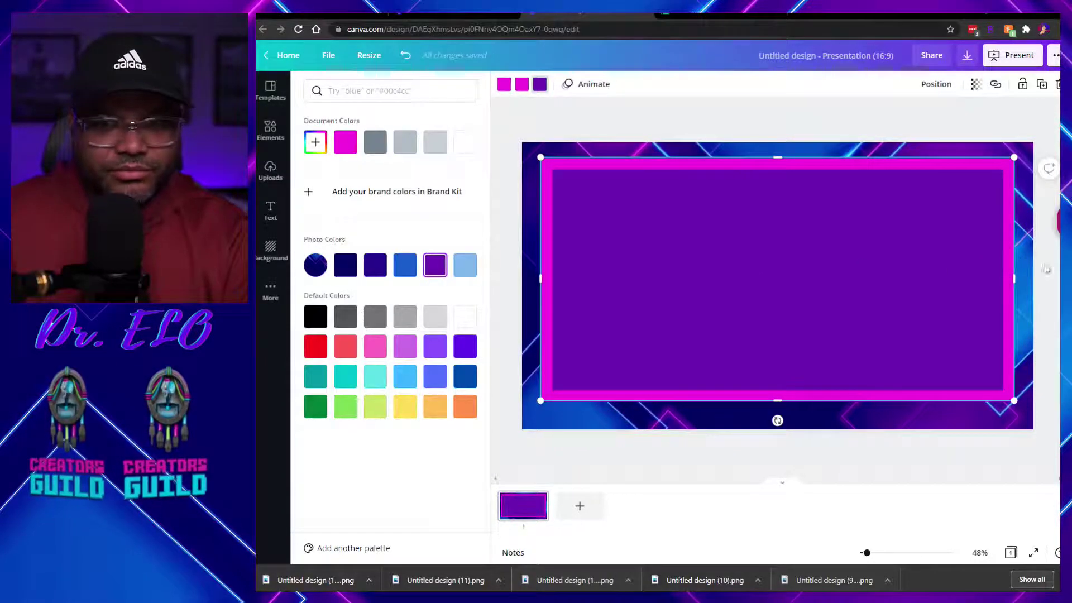
click(405, 267)
key(Escape)
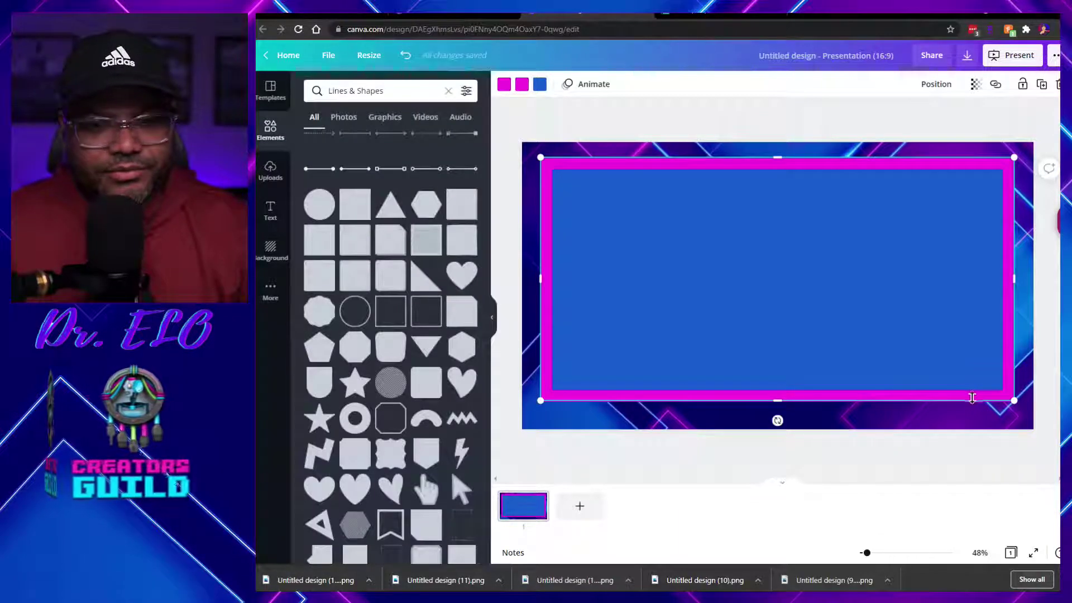
click(961, 425)
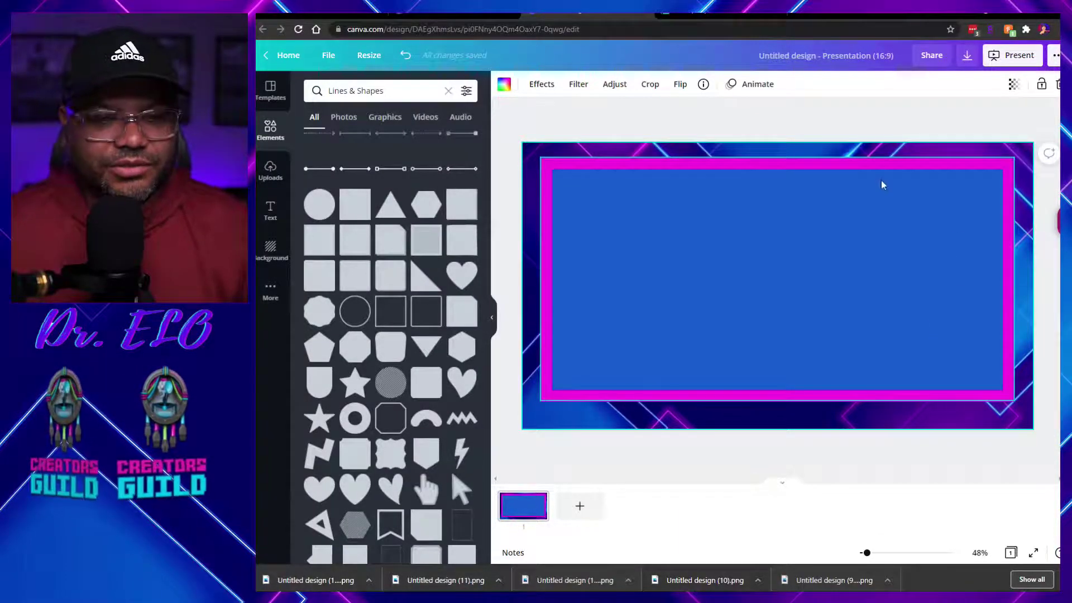
- Download the magenta-bordered rectangle design as a PNG
click(968, 56)
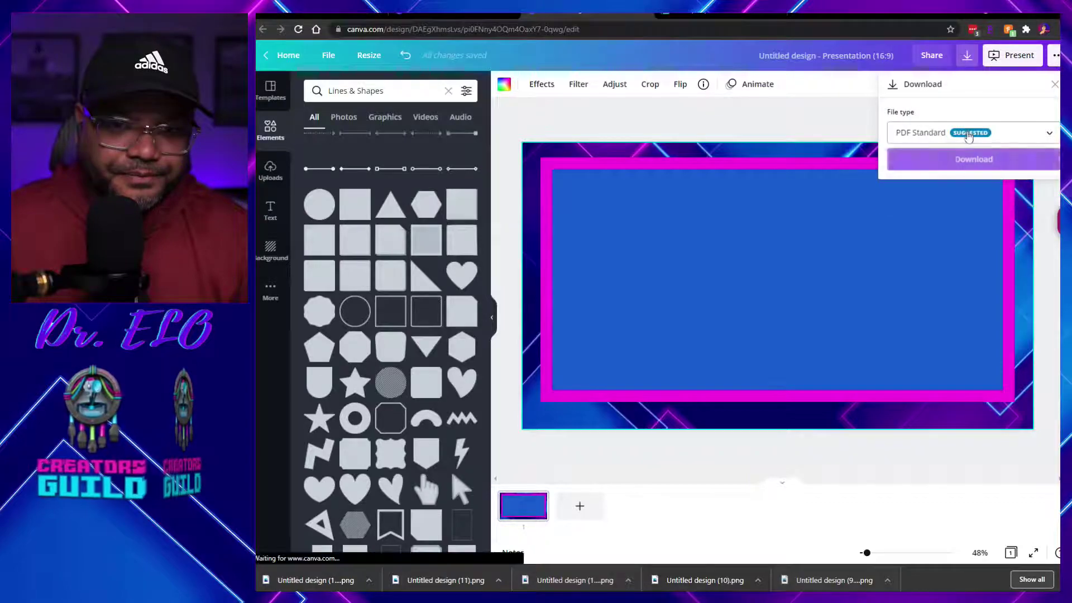
click(955, 133)
click(950, 78)
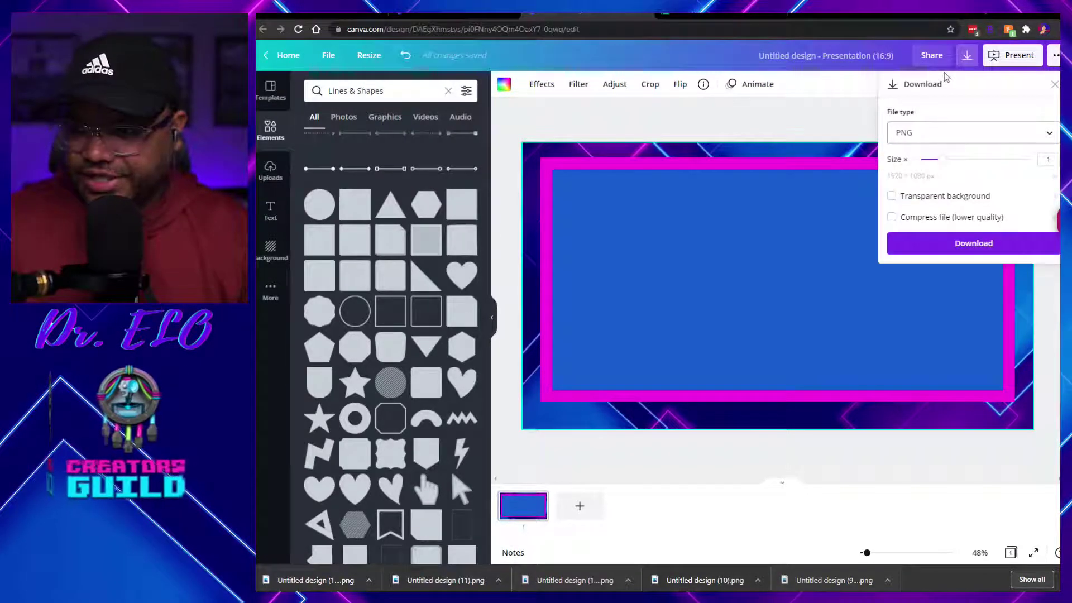
click(977, 244)
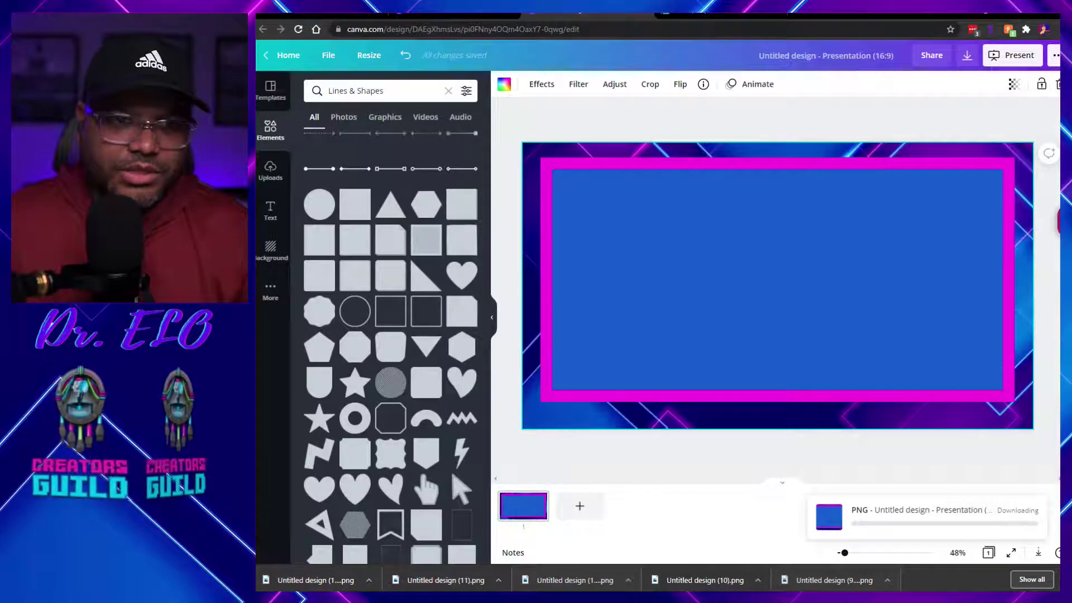
- Switch to Photopea and open the downloaded Untitled design (12).png from its folder
click(721, 12)
click(370, 580)
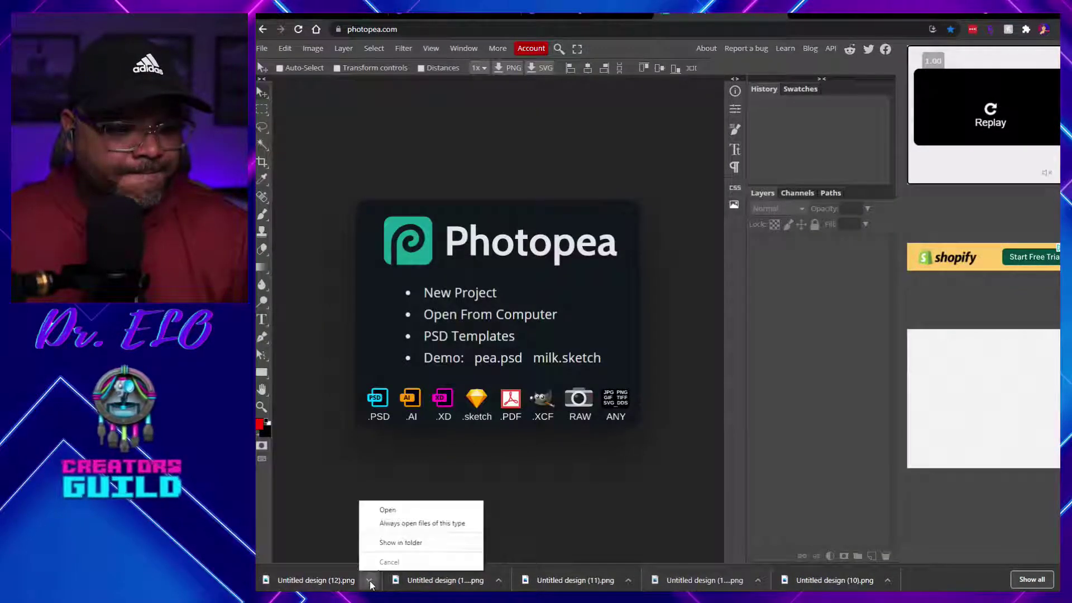
click(385, 543)
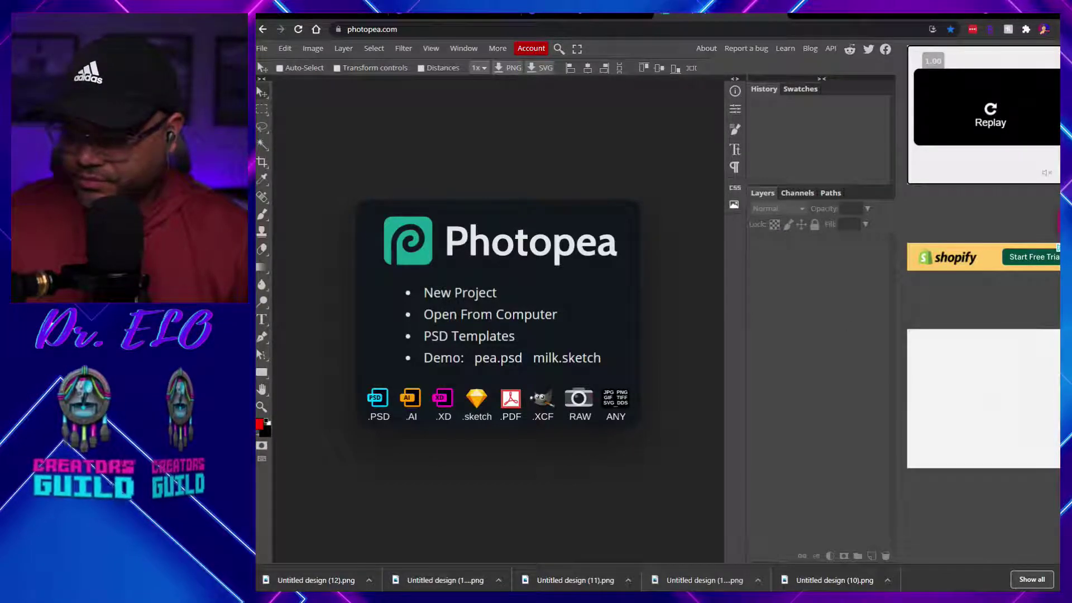
drag(667, 272, 531, 333)
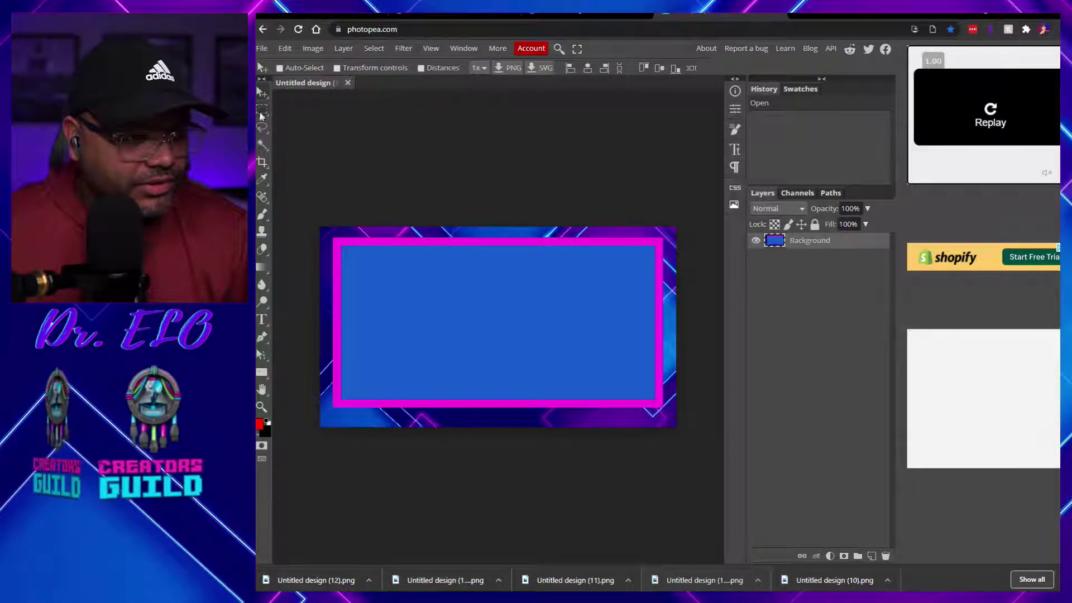
- Select the frame's blue inner fill with the Magic Wand, clear it to transparency and drop the selection
click(261, 146)
click(429, 321)
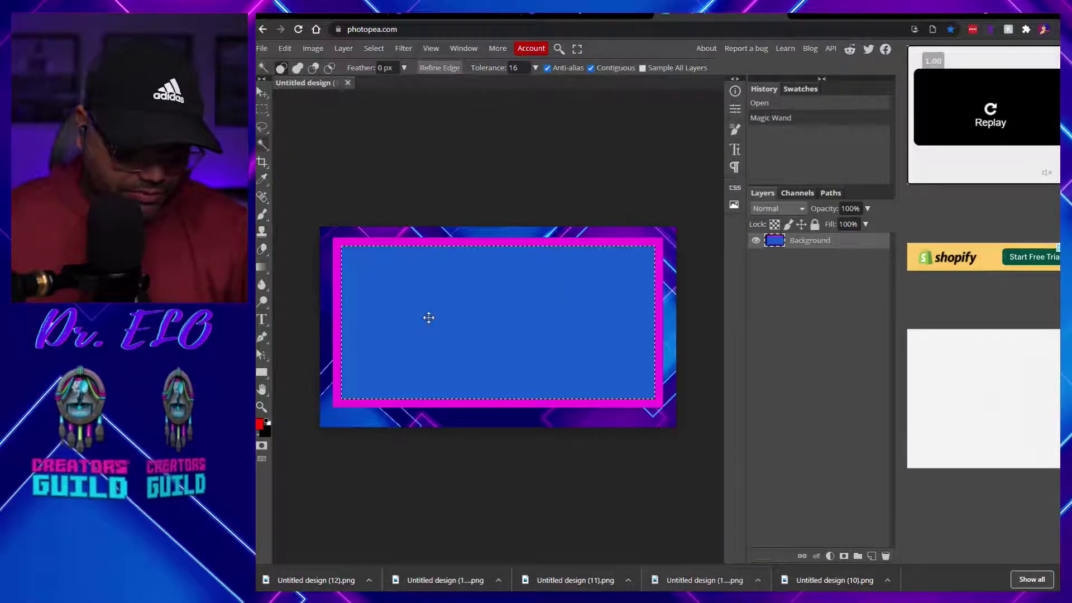
key(Delete)
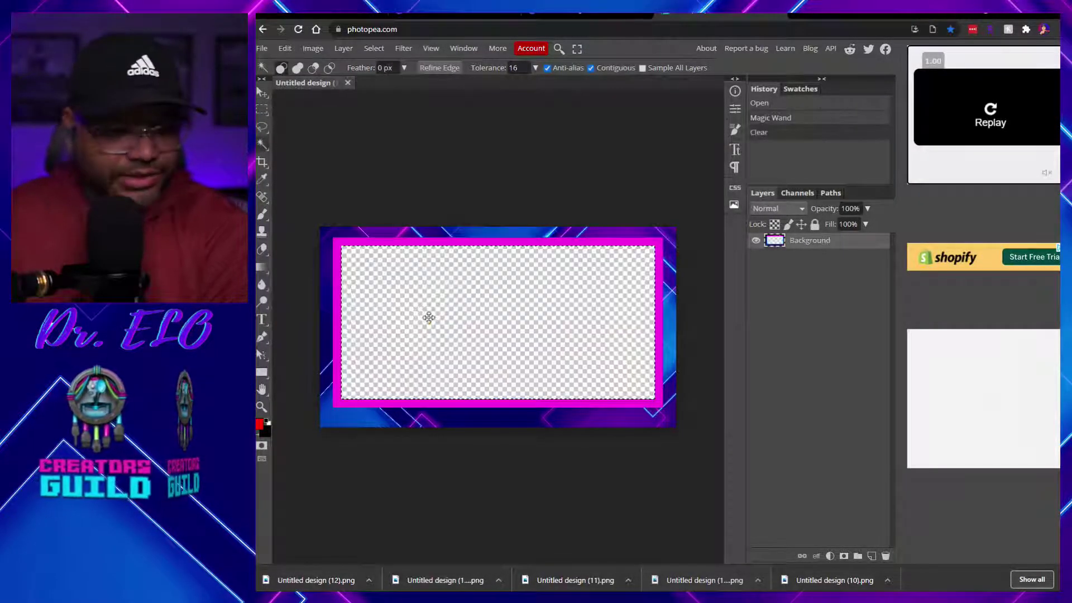
click(635, 170)
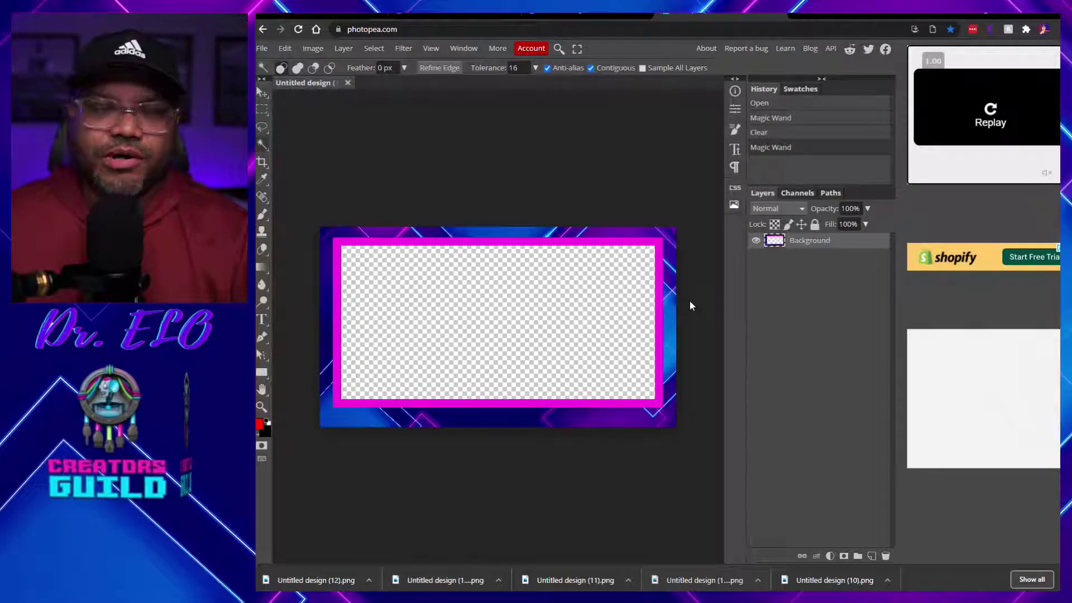
- Export the cut-out overlay as a 1920 × 1080 px PNG at 100% quality, then view the saved image and close it
click(262, 48)
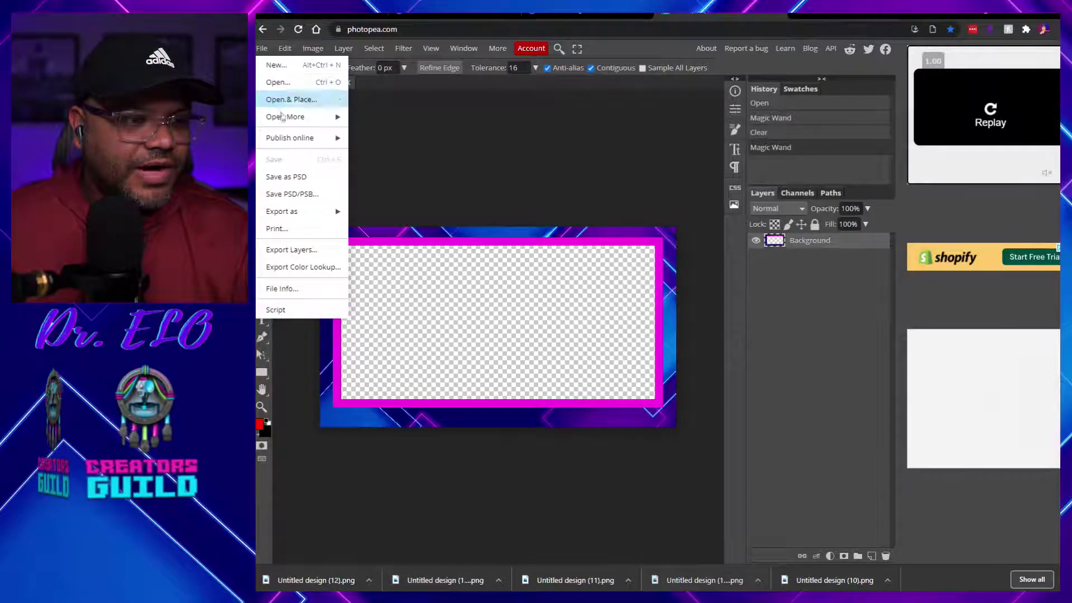
mouse_move(311, 211)
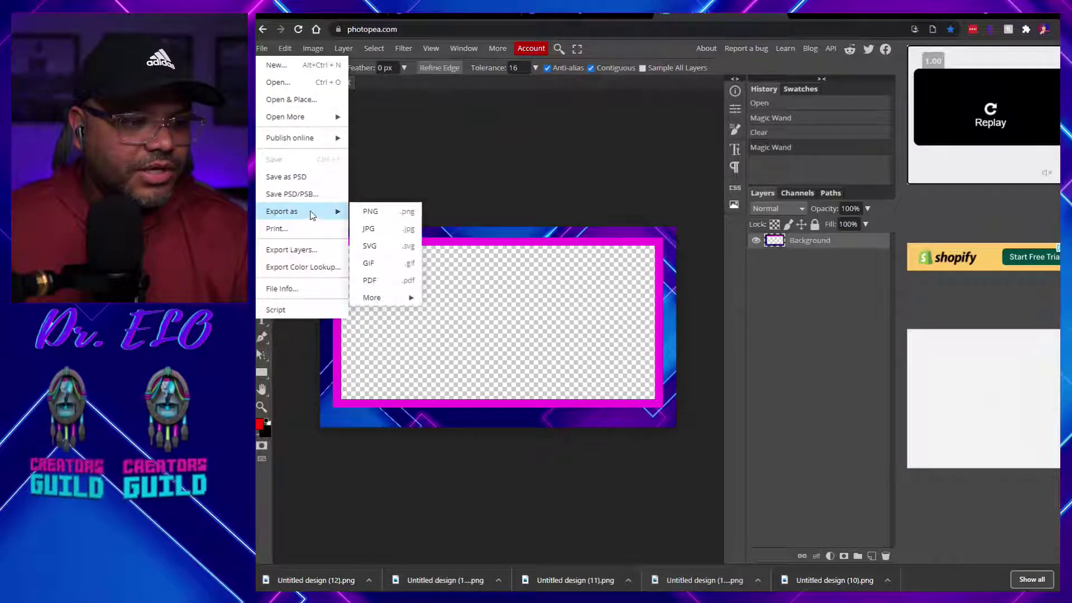
click(394, 218)
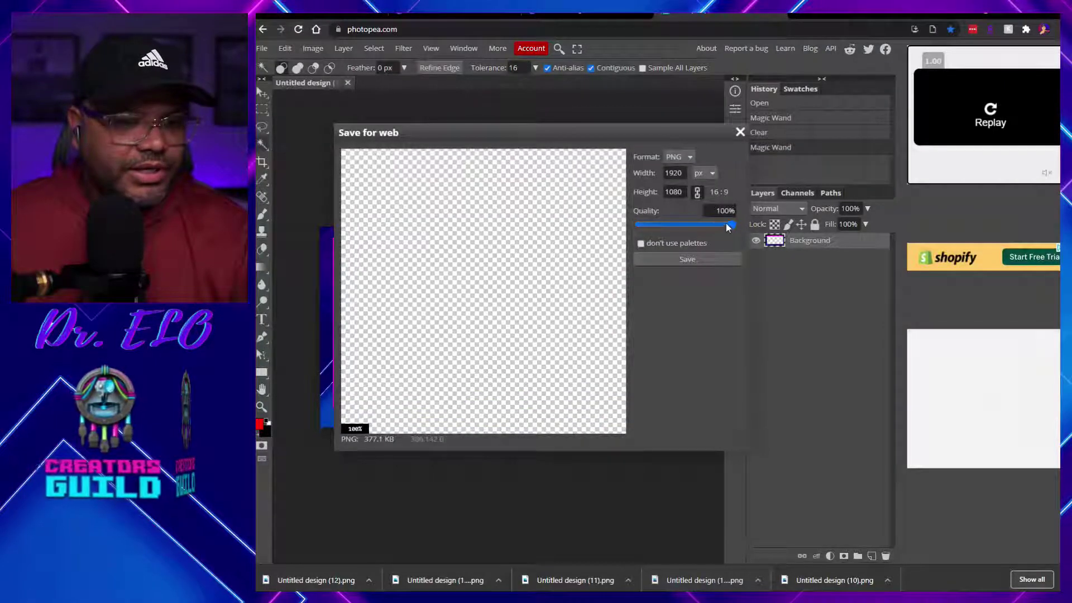
click(682, 260)
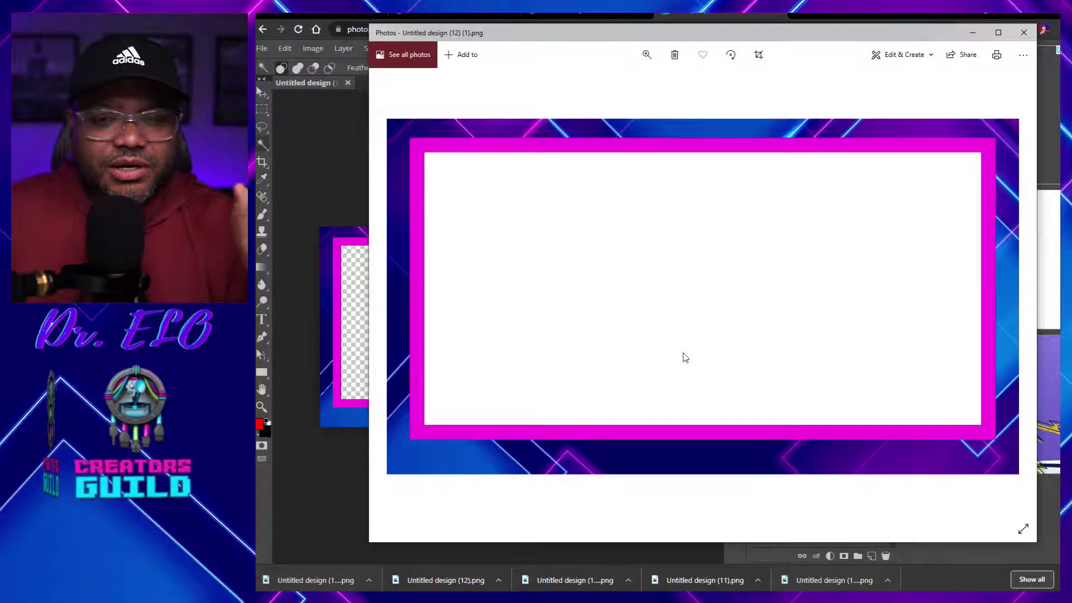
click(1024, 34)
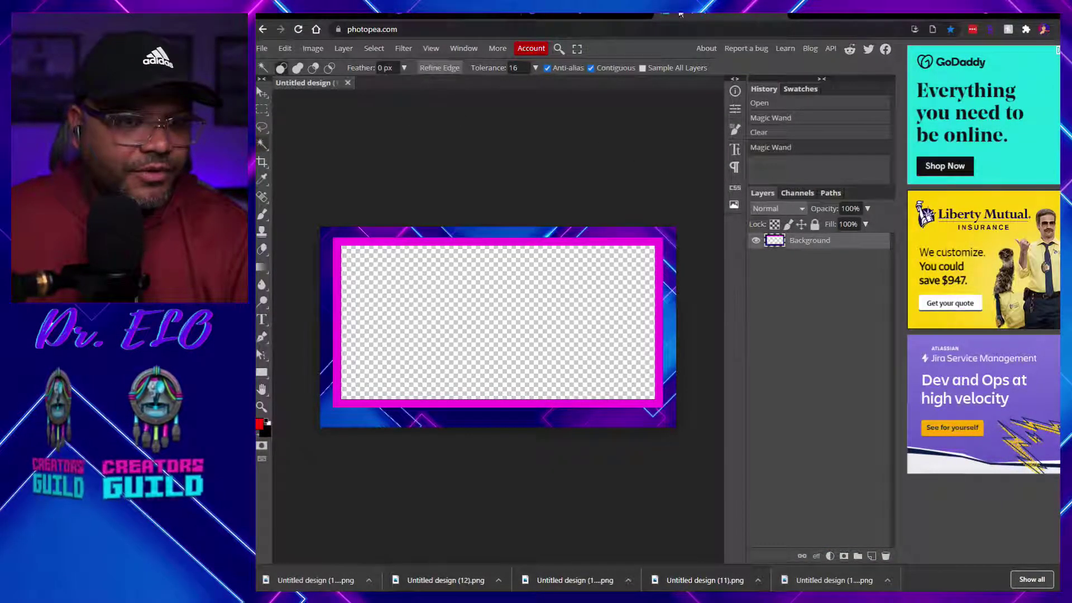
- Reload Photopea to clear the project, then switch to Canva and create a blank Presentation (16:9) design
click(299, 30)
key(Return)
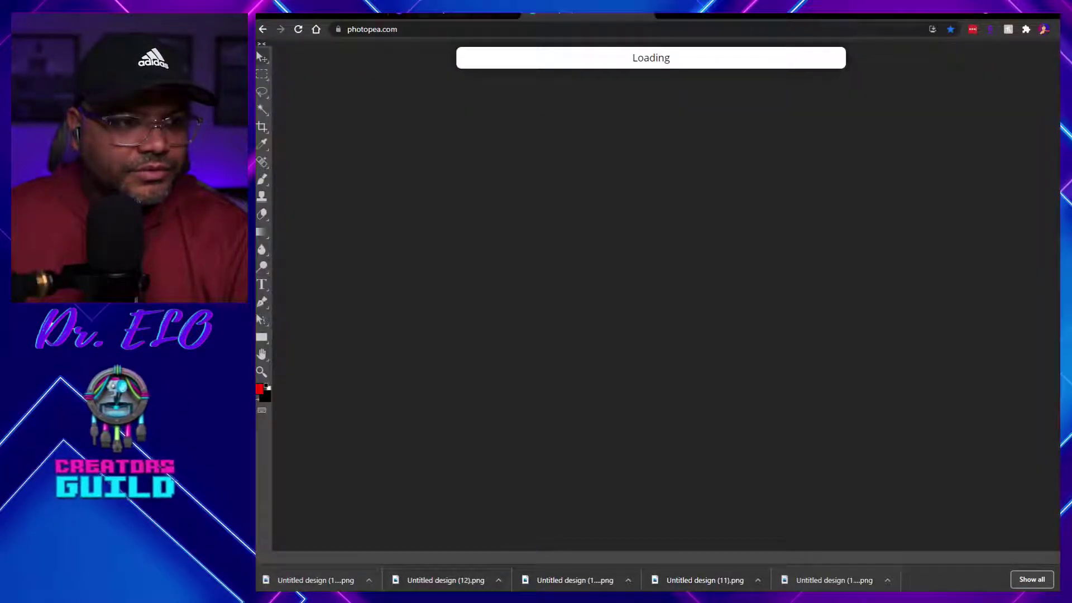
click(642, 14)
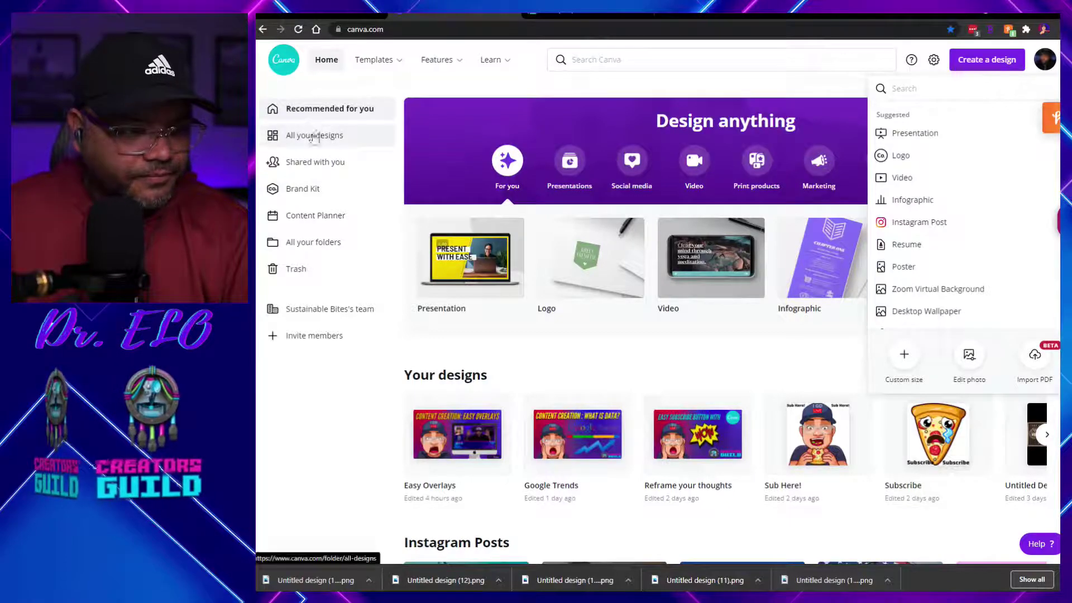
click(994, 69)
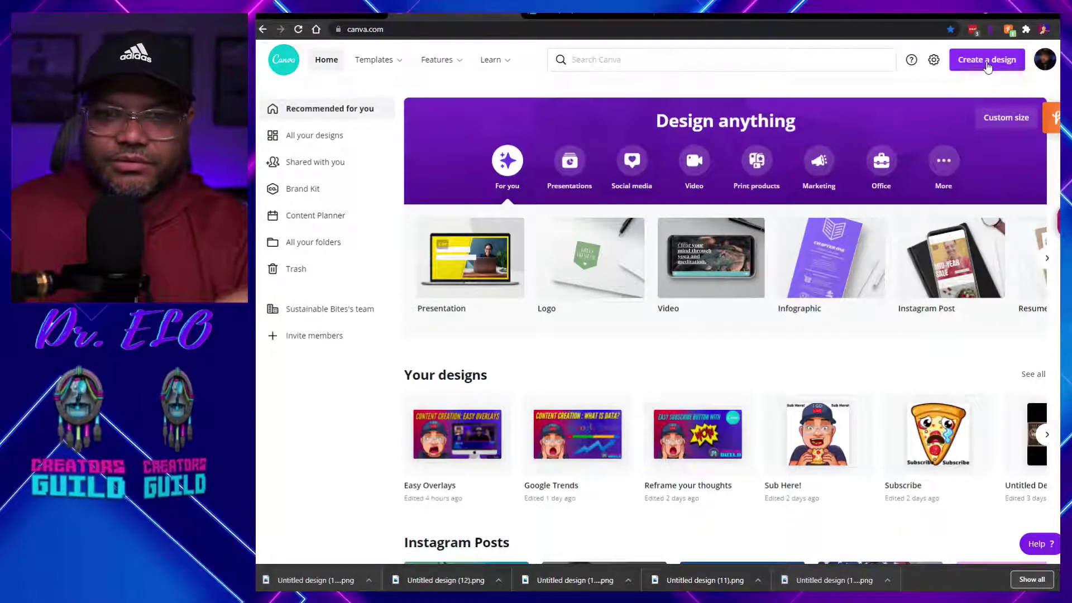
click(983, 66)
click(945, 138)
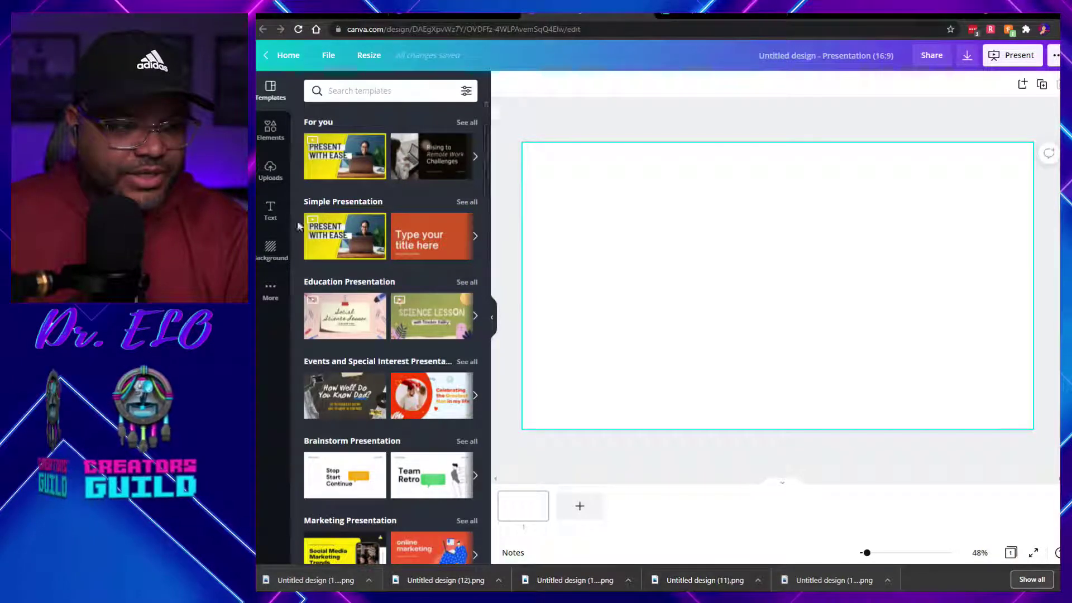
- Add the blue and purple neon image from the uploads and set it as the page background
click(273, 134)
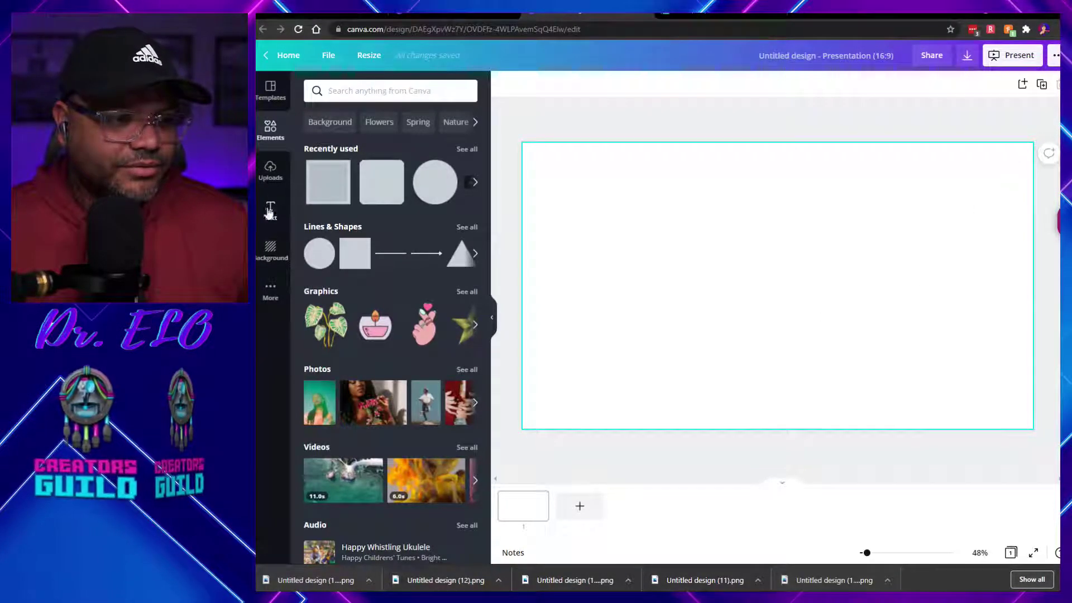
click(270, 170)
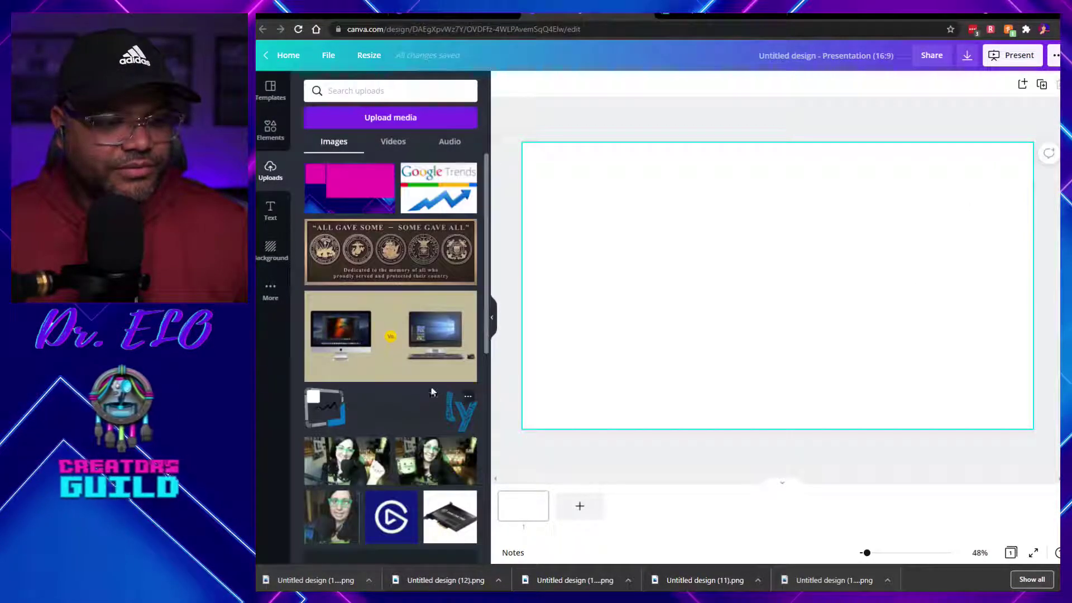
scroll(438, 385, down, 8)
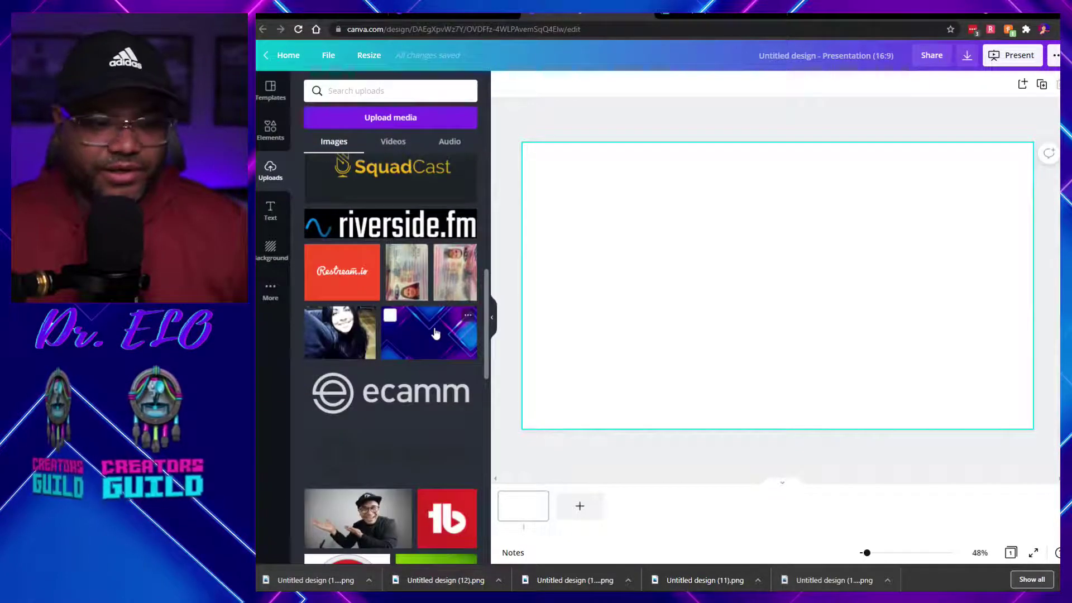
click(431, 332)
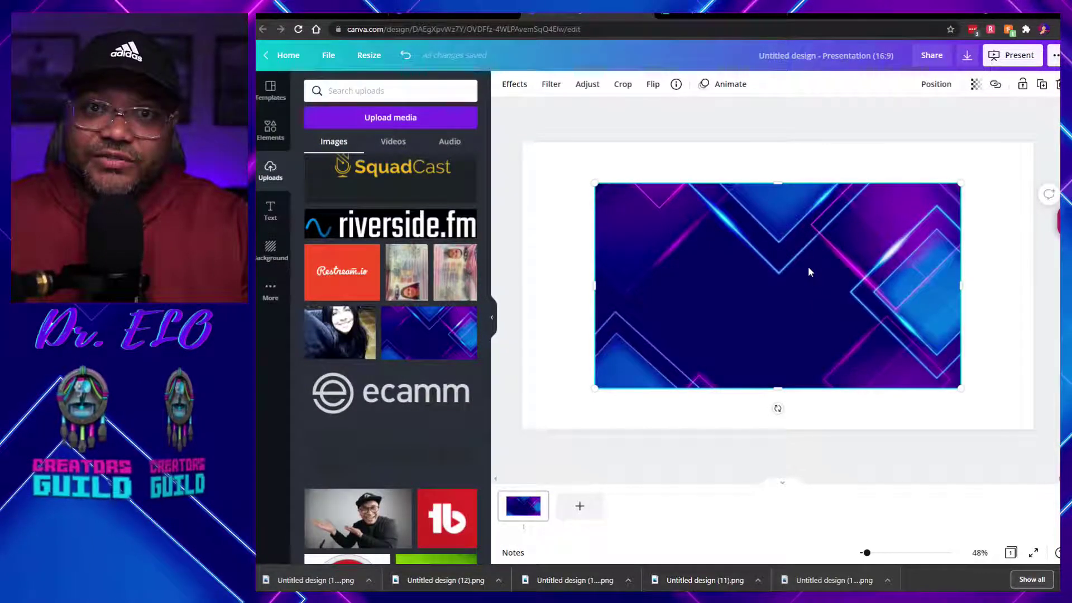
right_click(805, 259)
click(882, 482)
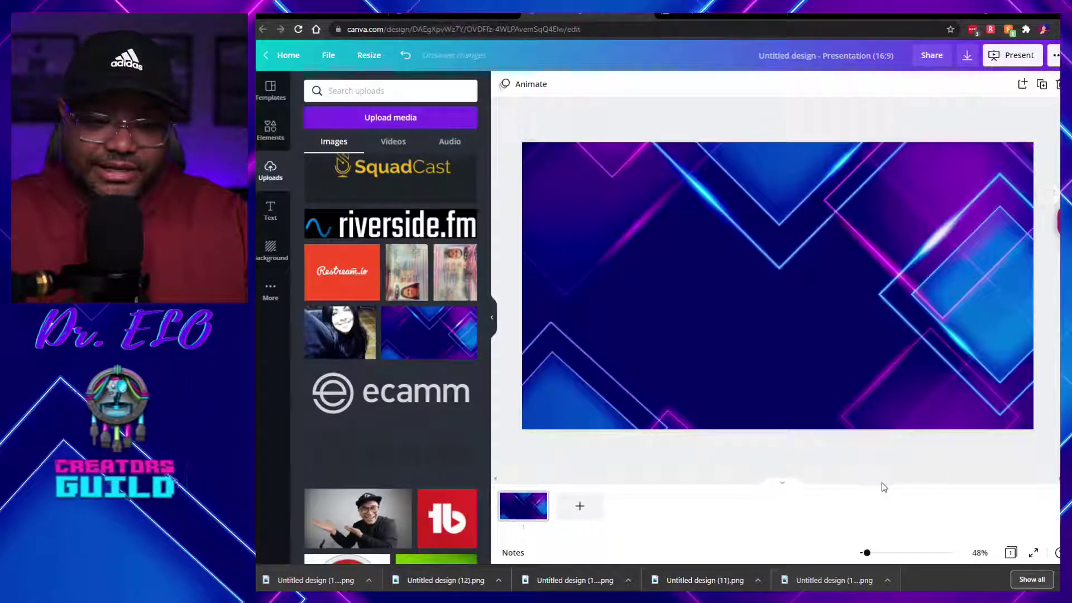
- Add the wide-bordered square, place it near the canvas's upper-left corner and stretch it to nearly full width and about four fifths of the height
click(271, 131)
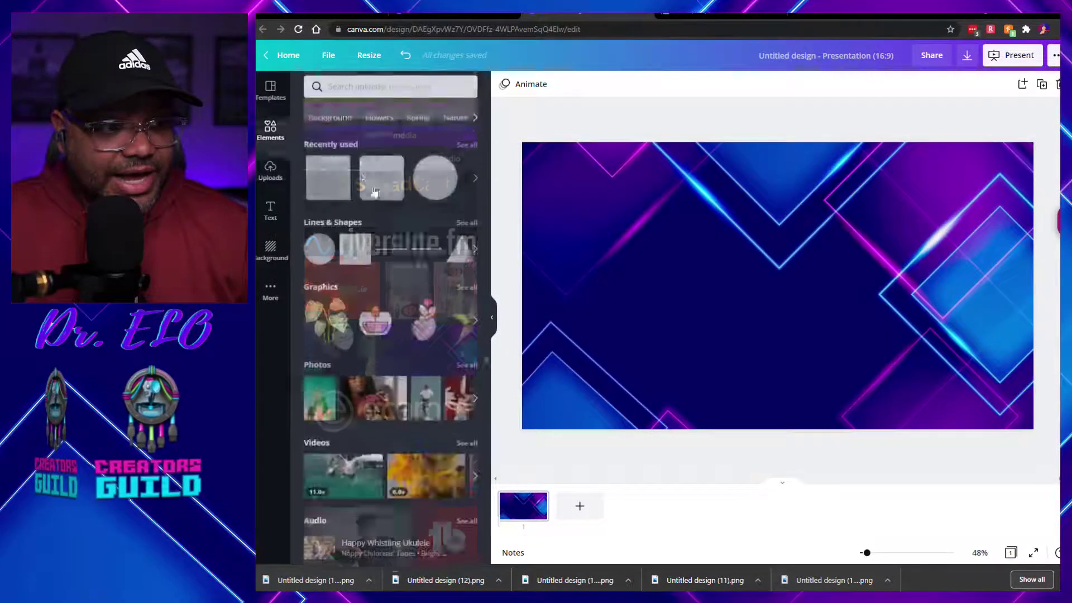
click(375, 190)
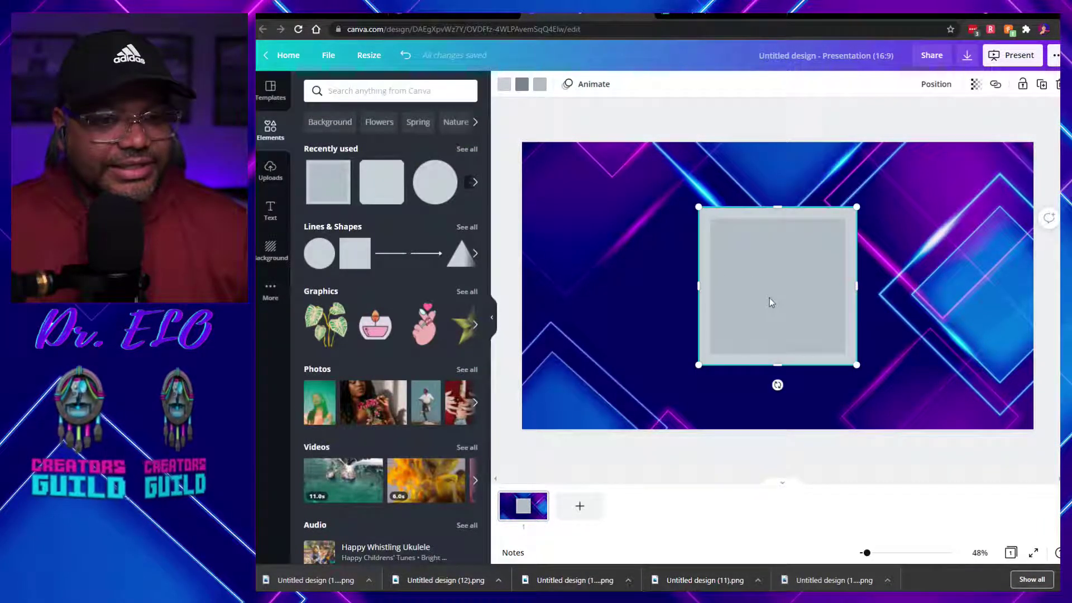
drag(769, 302, 603, 243)
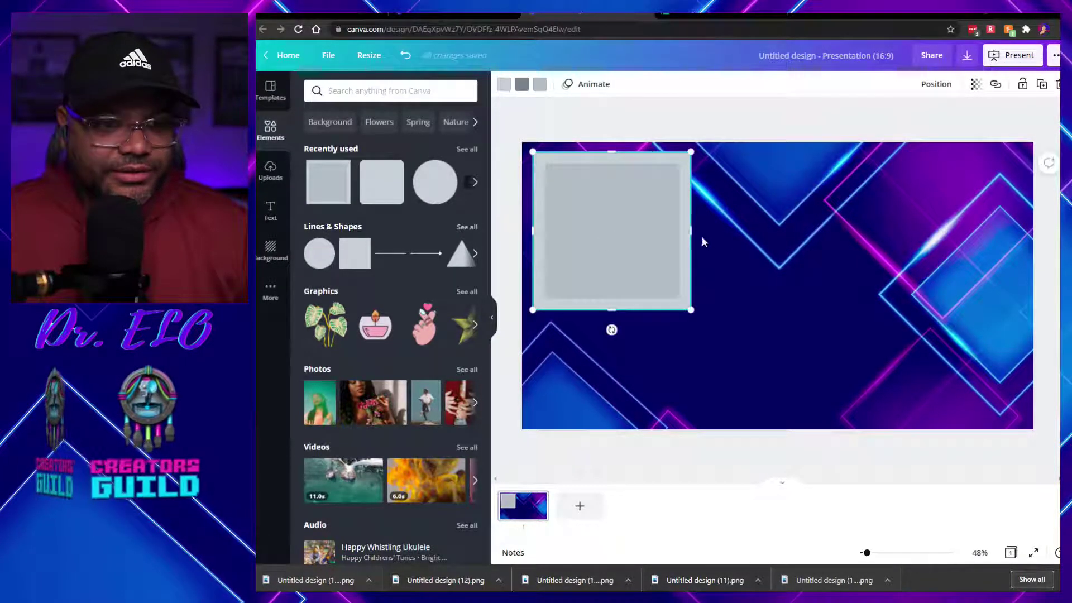
drag(693, 231, 1024, 228)
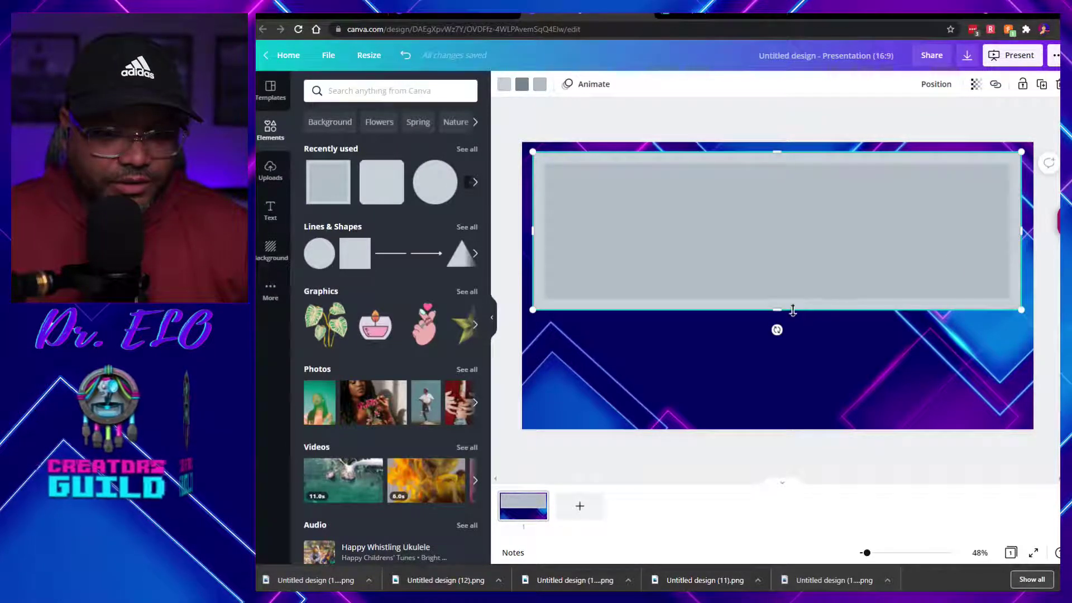
drag(778, 311, 781, 380)
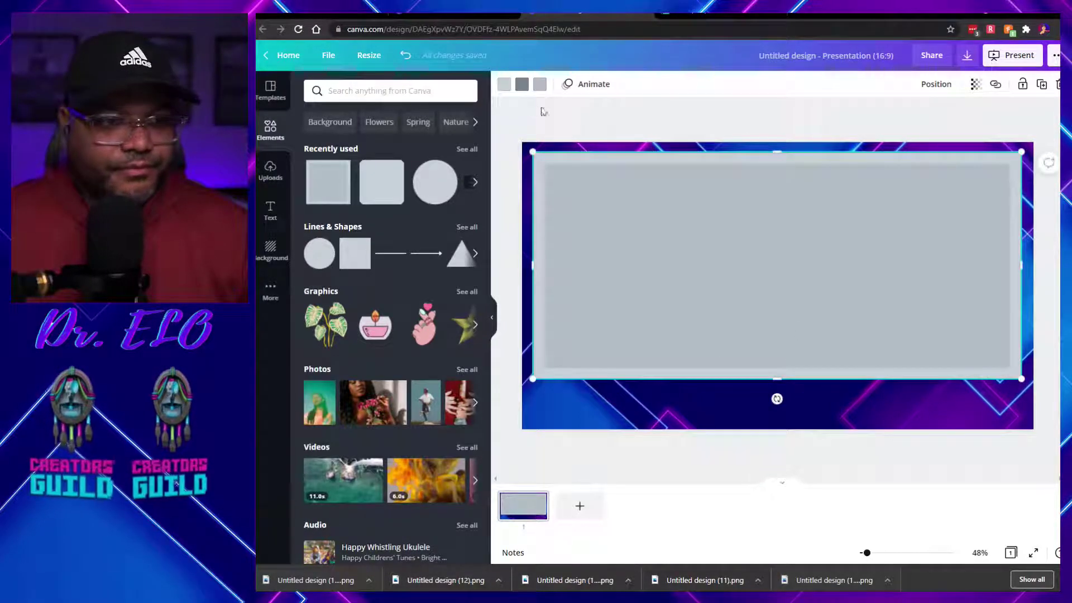
- Set the bordered rectangle's outer border colour to magenta #F605DE and select its hex code
click(507, 87)
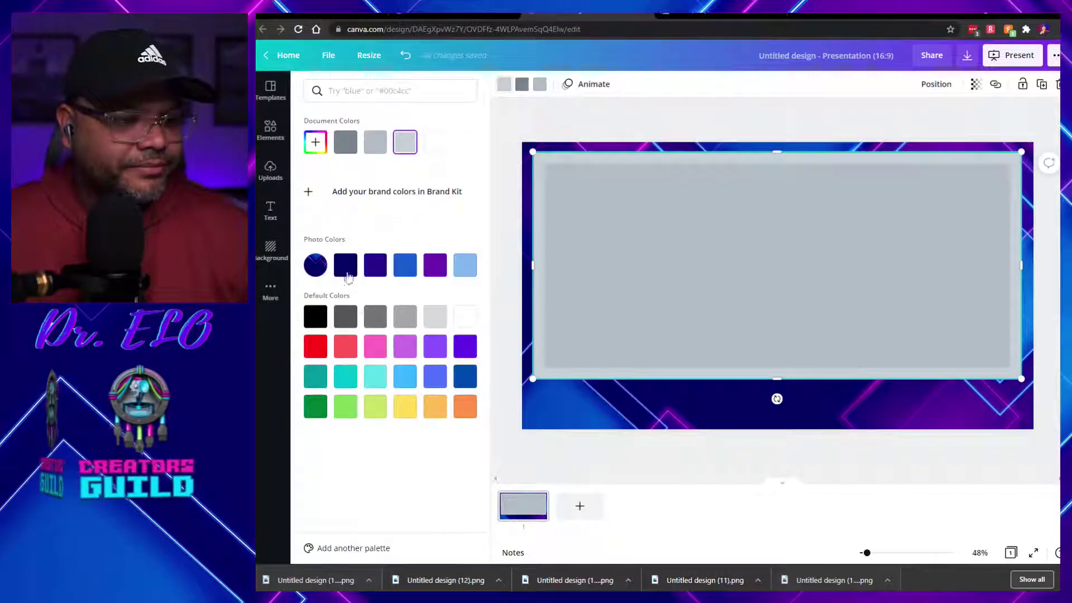
click(311, 194)
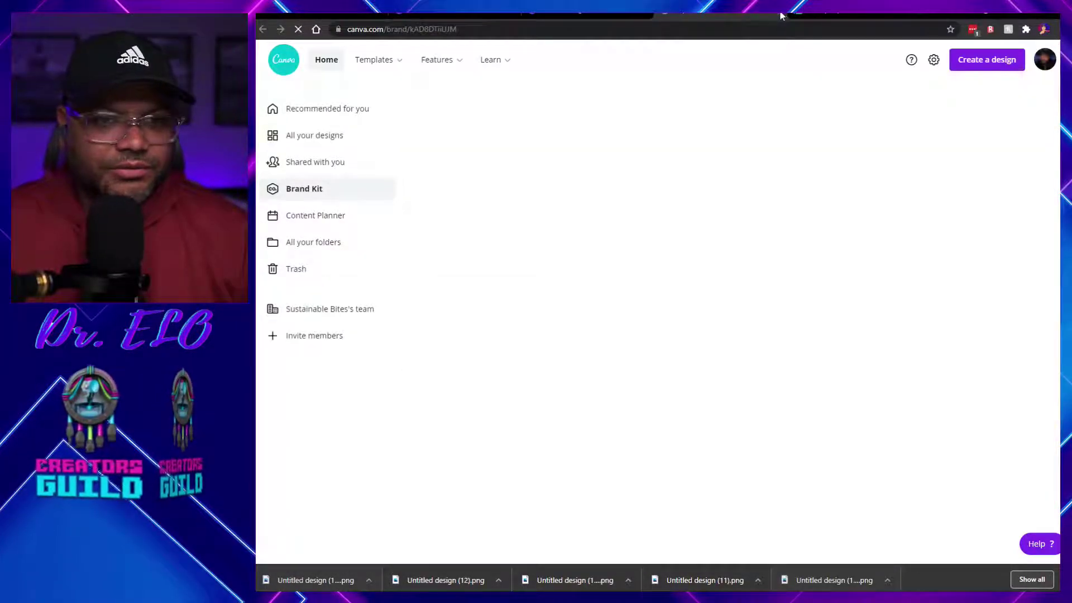
click(781, 15)
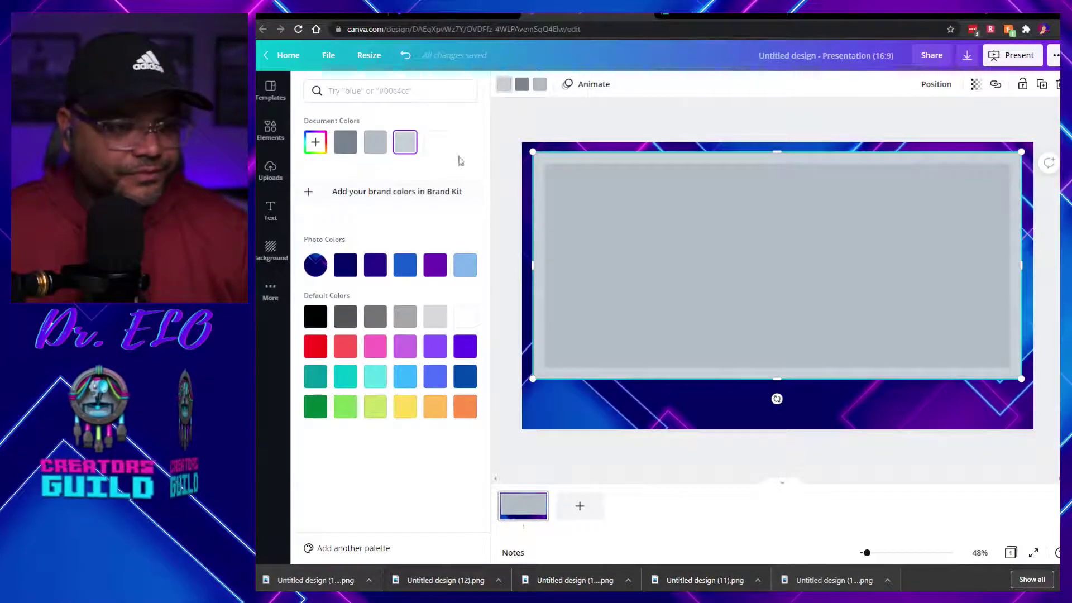
click(316, 143)
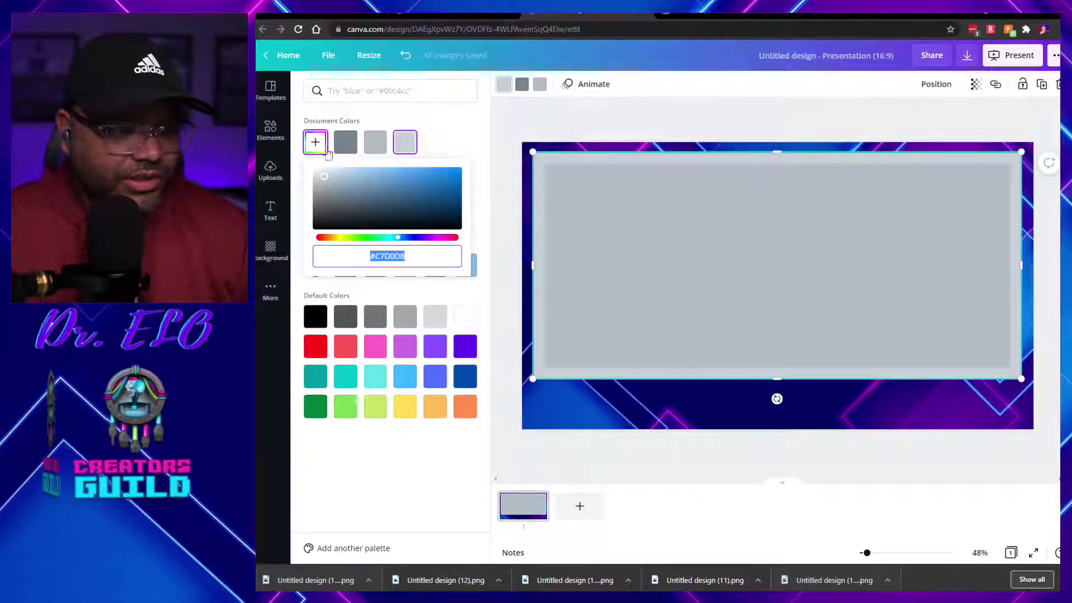
click(438, 238)
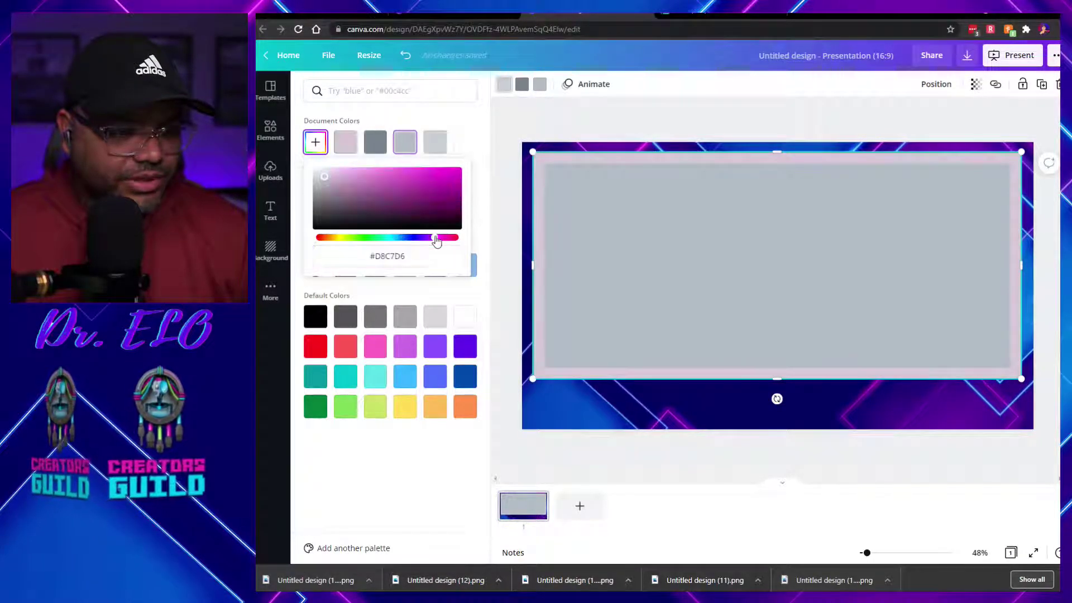
click(459, 174)
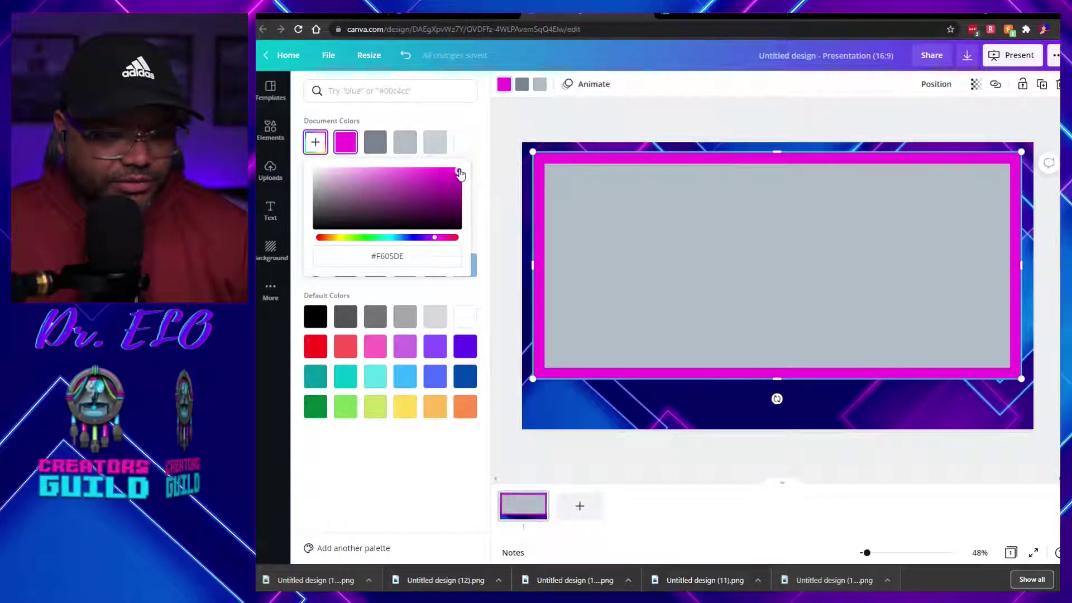
click(420, 256)
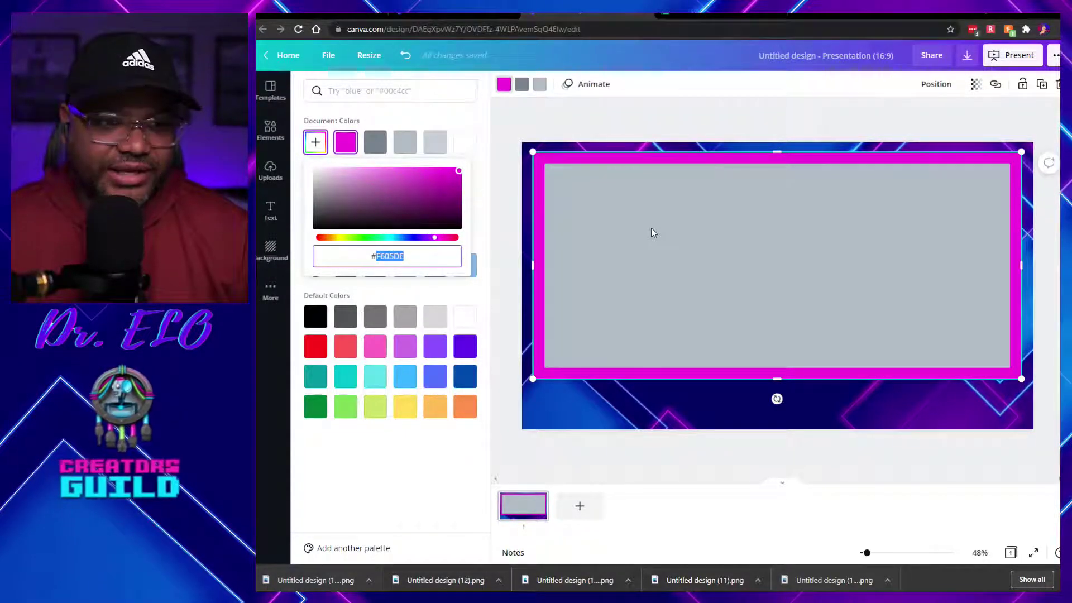
- Set the bordered rectangle's inner border to the same magenta and fill its centre with dark blue
click(524, 87)
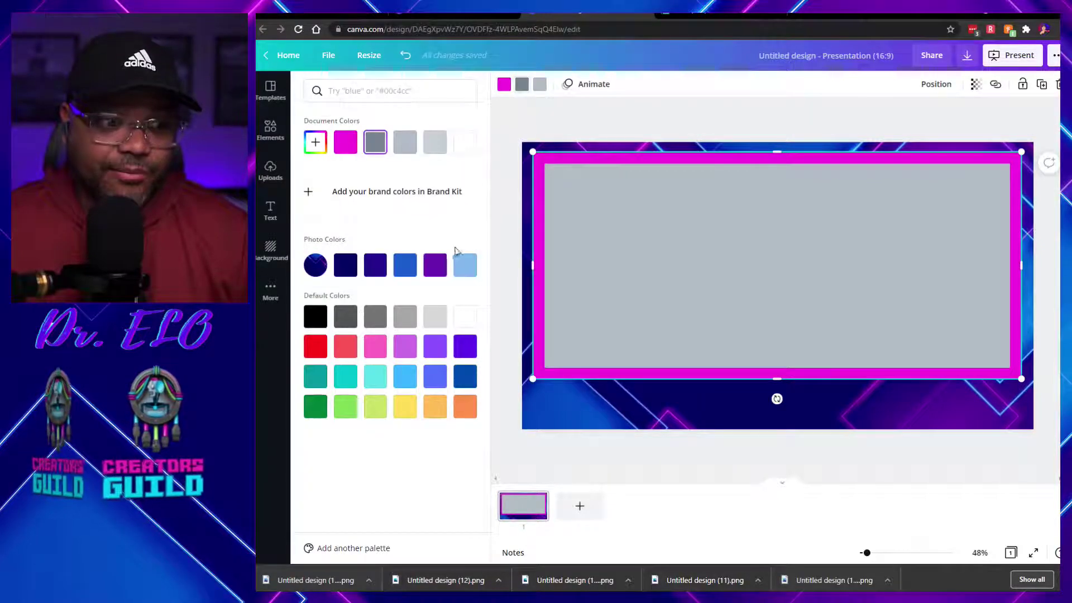
click(436, 266)
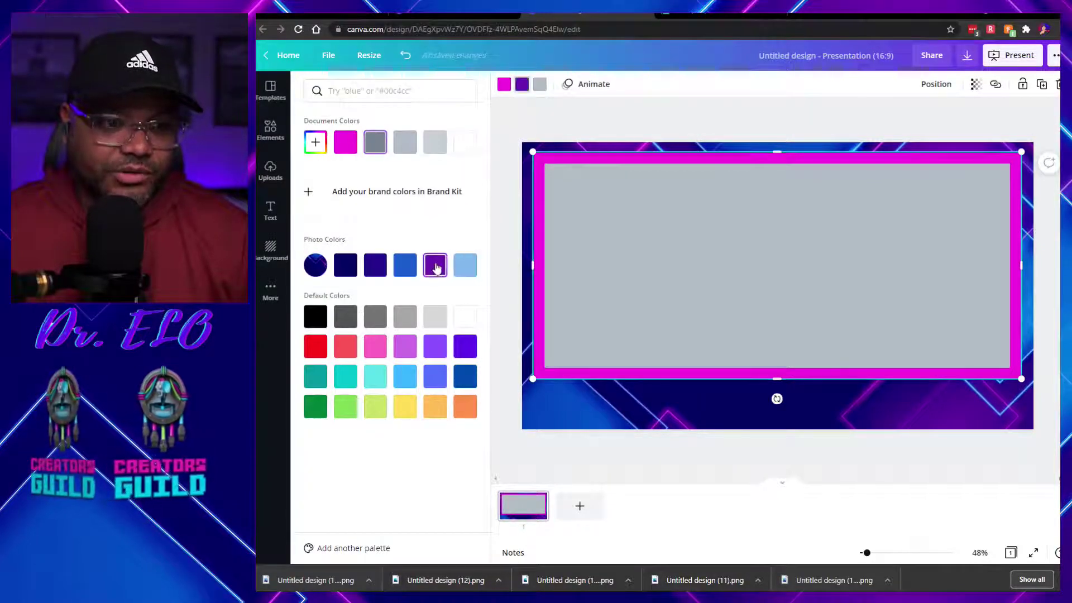
click(507, 88)
click(522, 87)
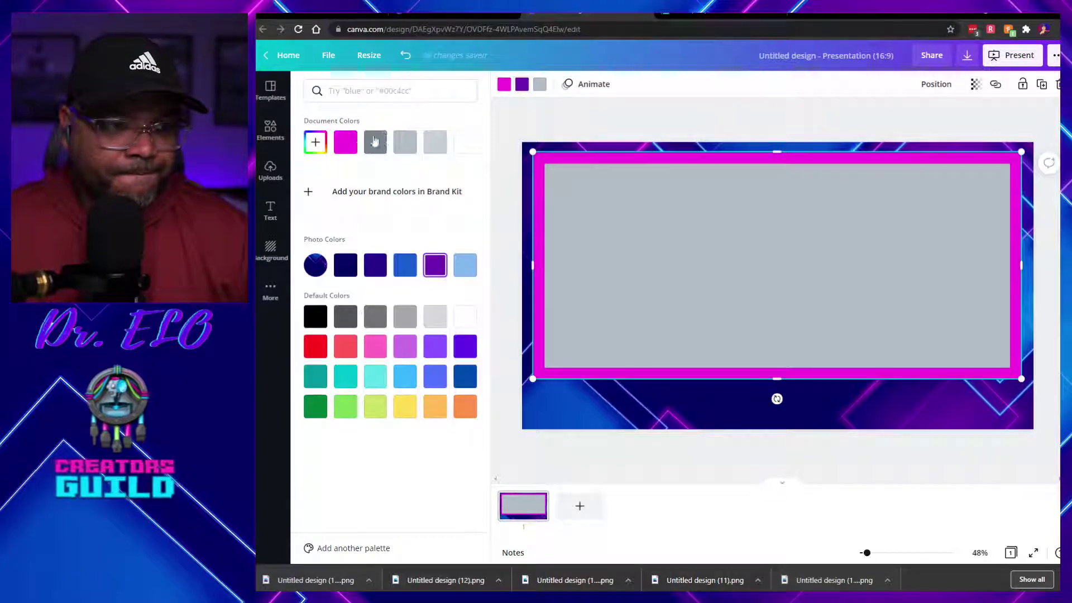
click(349, 147)
click(542, 84)
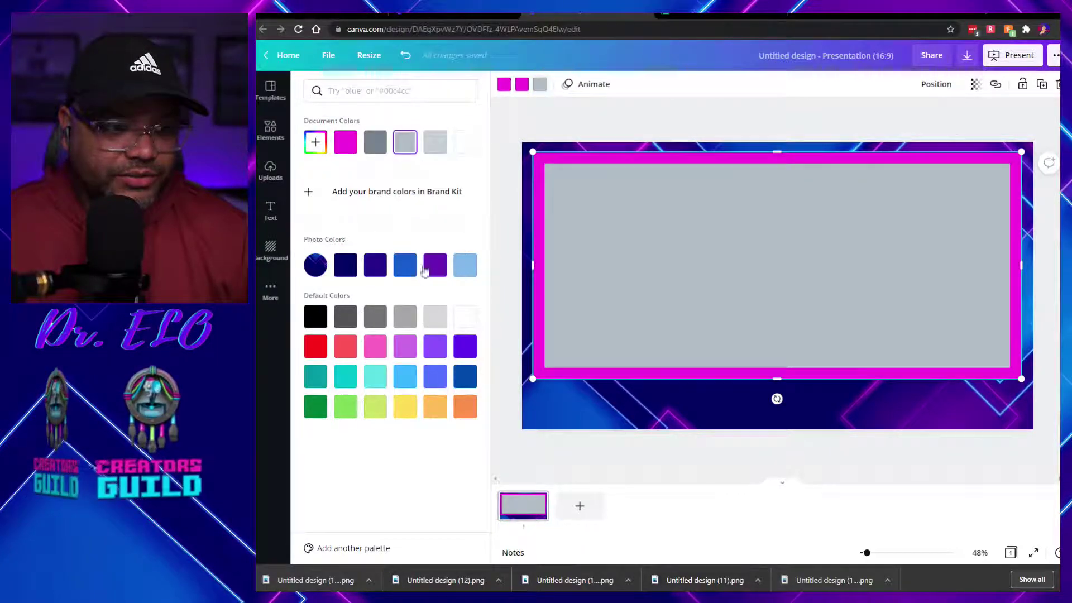
click(465, 376)
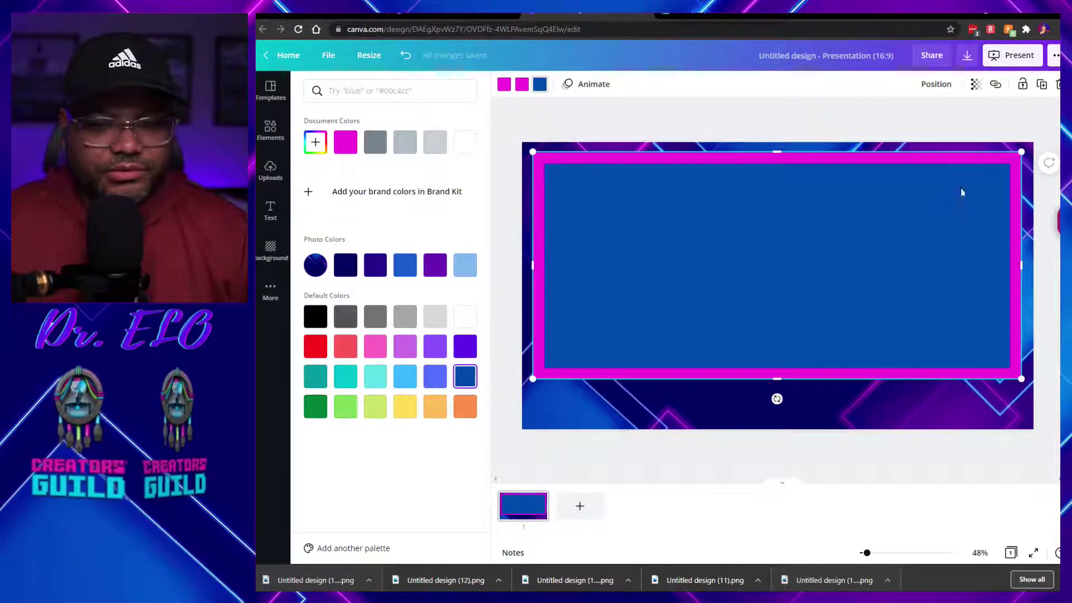
key(Escape)
- Add the cartoon character peeking over a brick wall from the uploaded images
click(1020, 397)
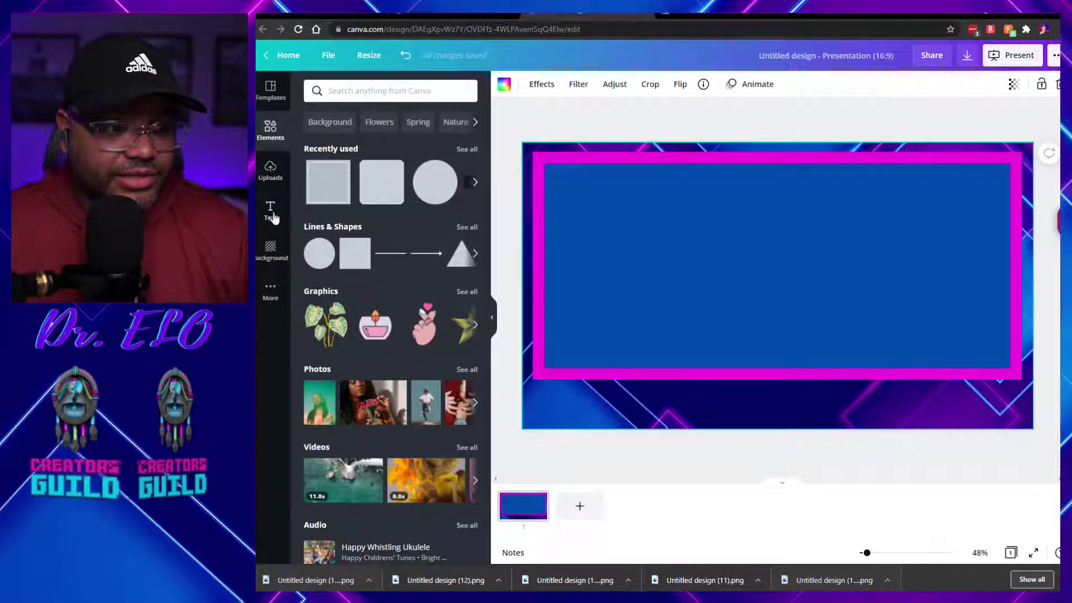
click(271, 169)
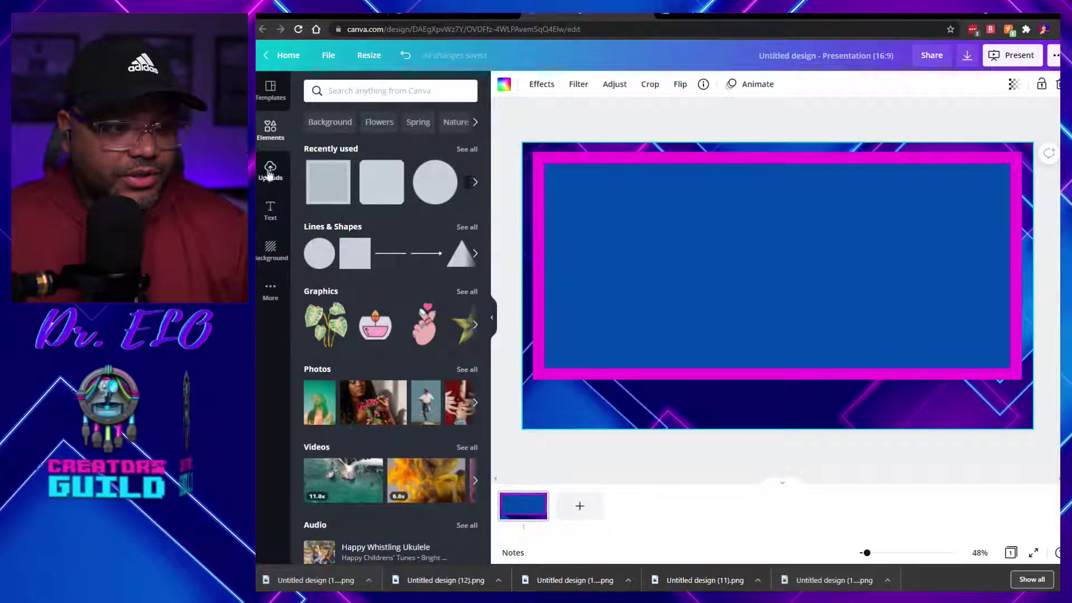
scroll(430, 391, down, 1)
scroll(434, 400, down, 10)
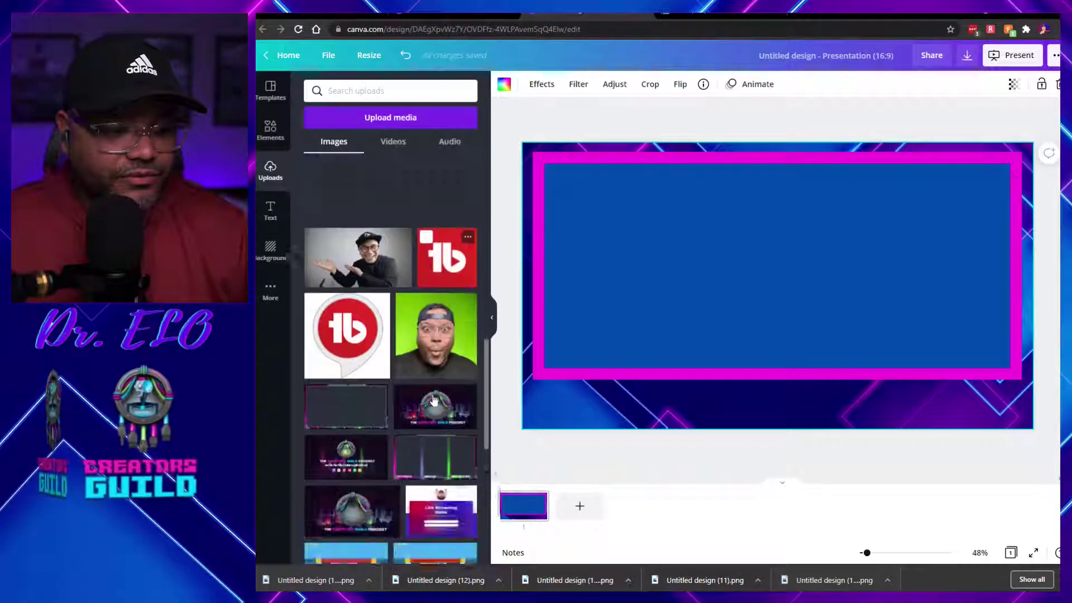
scroll(434, 400, down, 8)
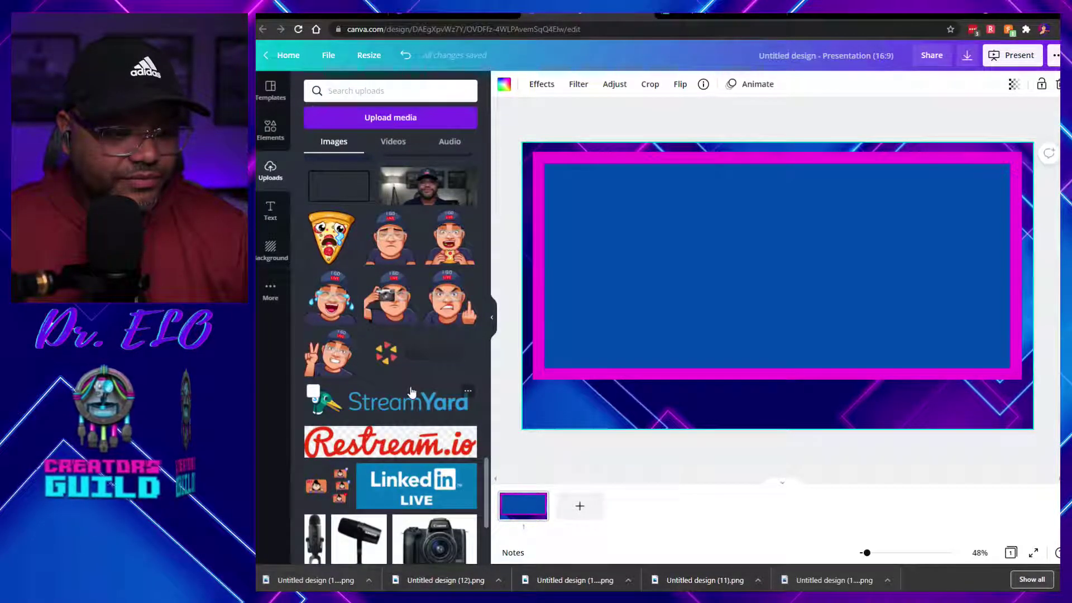
scroll(411, 392, down, 5)
click(450, 350)
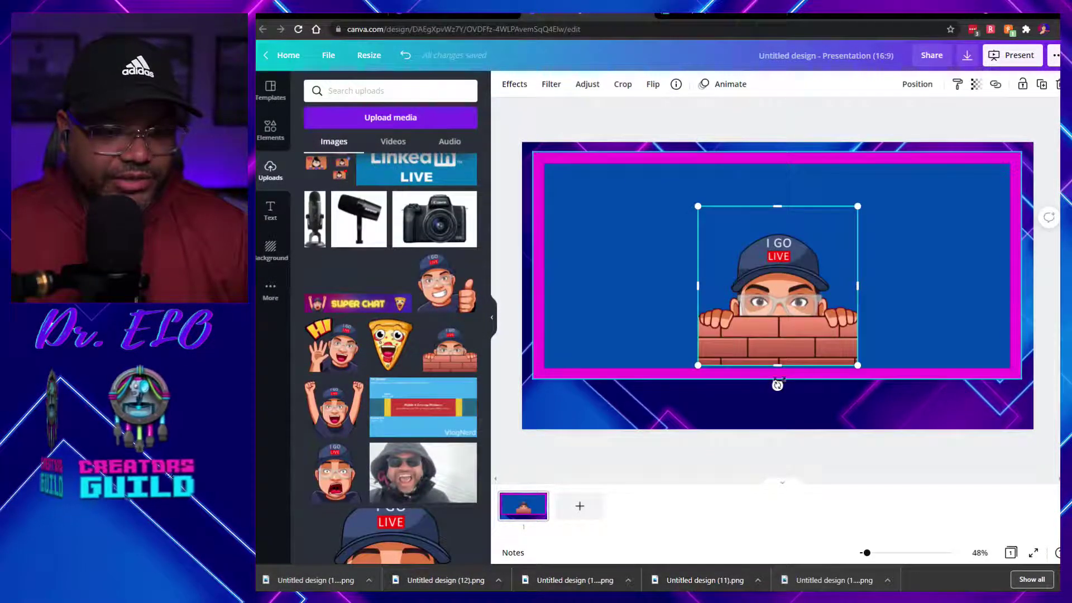
- Shrink the cartoon to less than a third of its size and centre it on the frame's bottom border
drag(859, 208, 785, 356)
drag(719, 349, 777, 365)
click(863, 317)
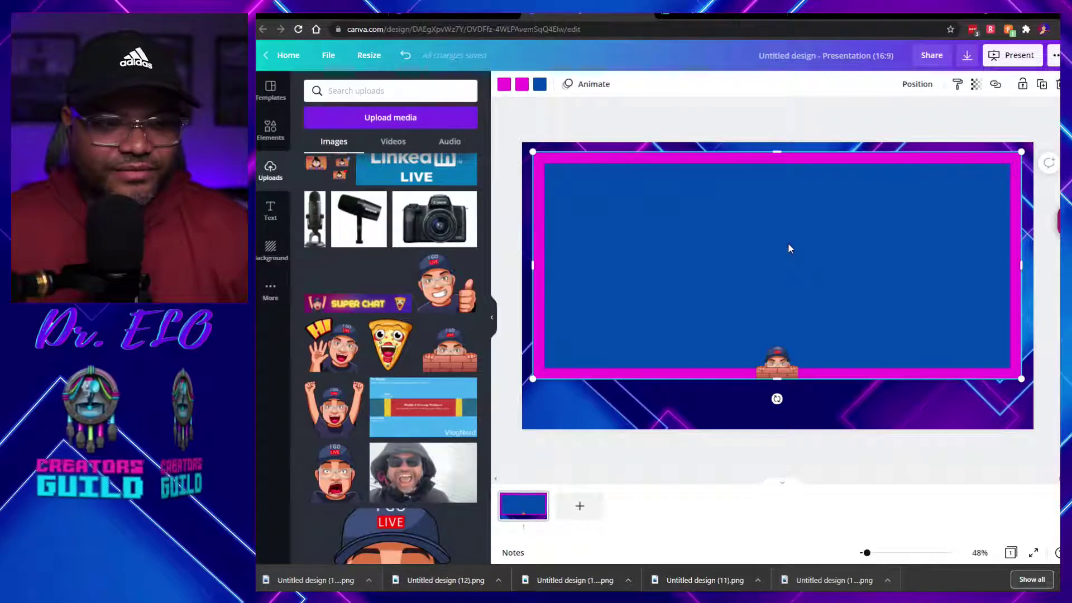
- Download the design as a PNG at size 1, without a transparent background, and dismiss the saved-design dialog
click(967, 66)
click(946, 132)
click(943, 81)
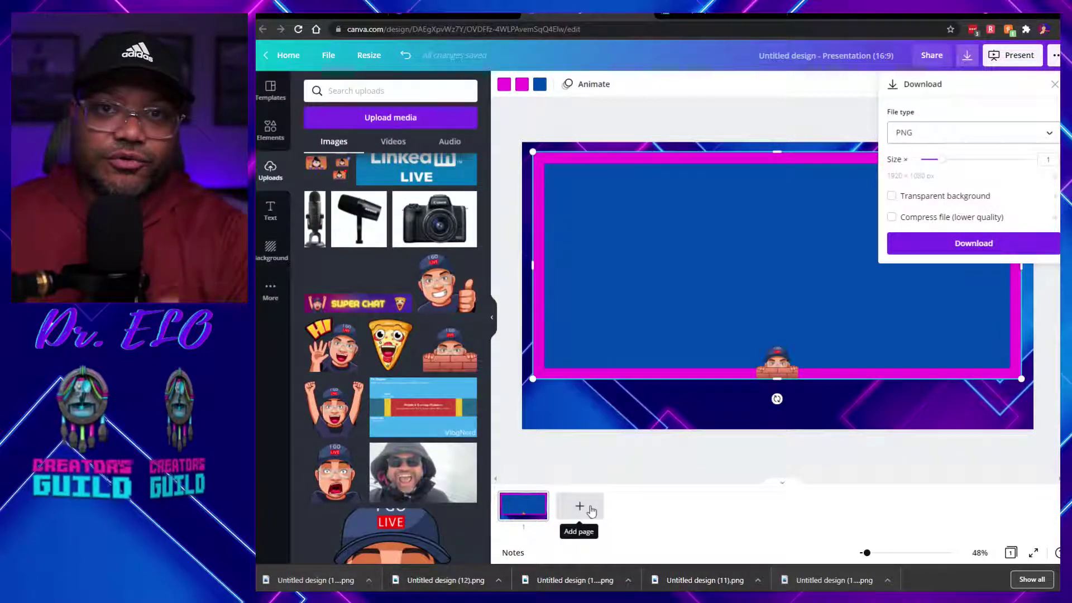
click(954, 244)
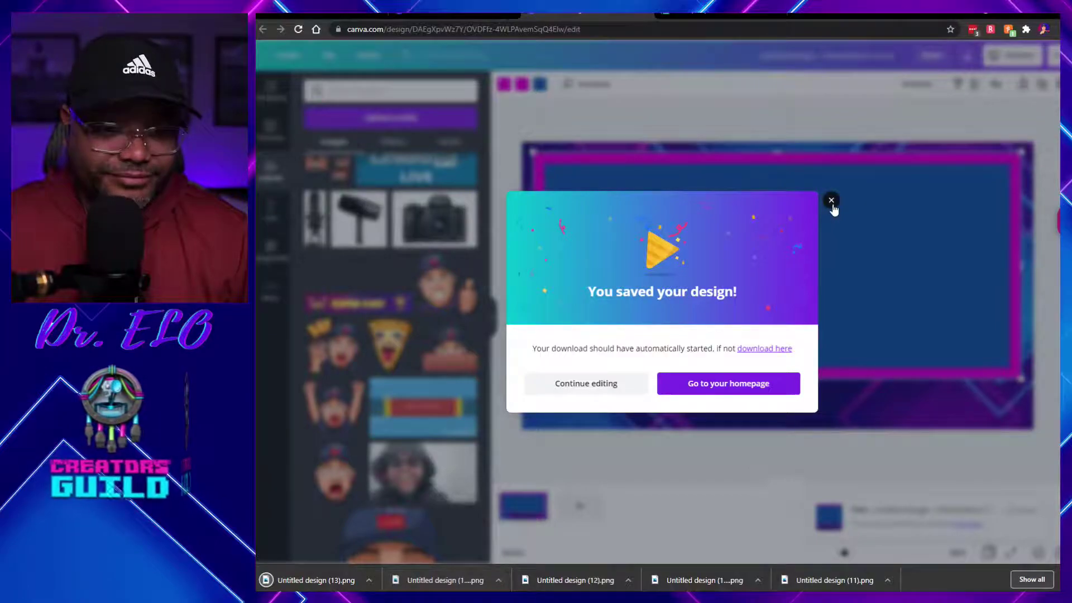
click(831, 200)
- Switch to Photopea and open the downloaded file Untitled design (13).png
click(720, 15)
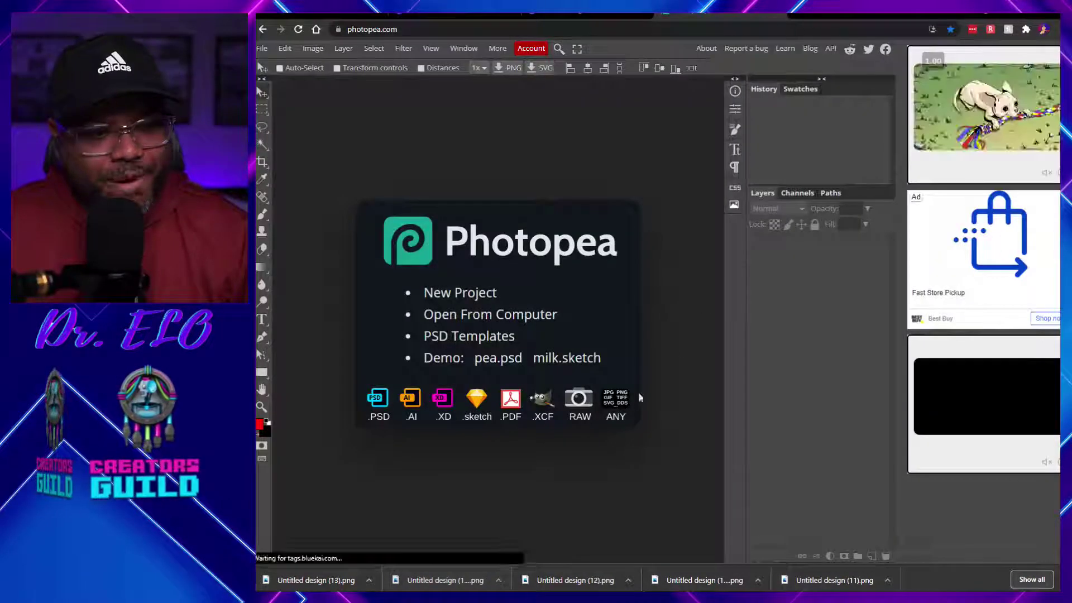
click(369, 580)
click(413, 544)
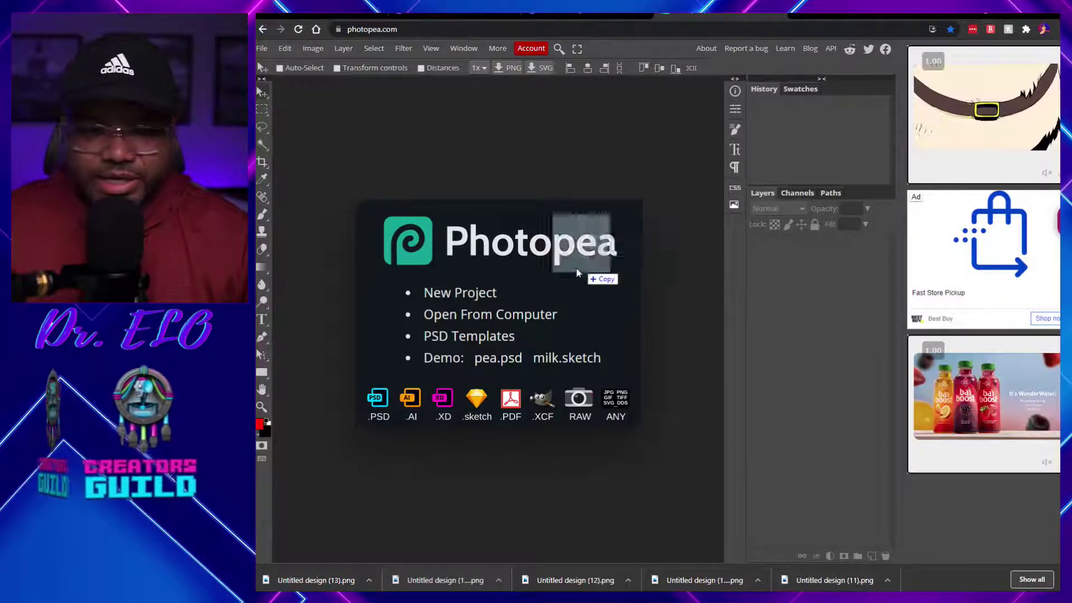
drag(575, 267, 554, 280)
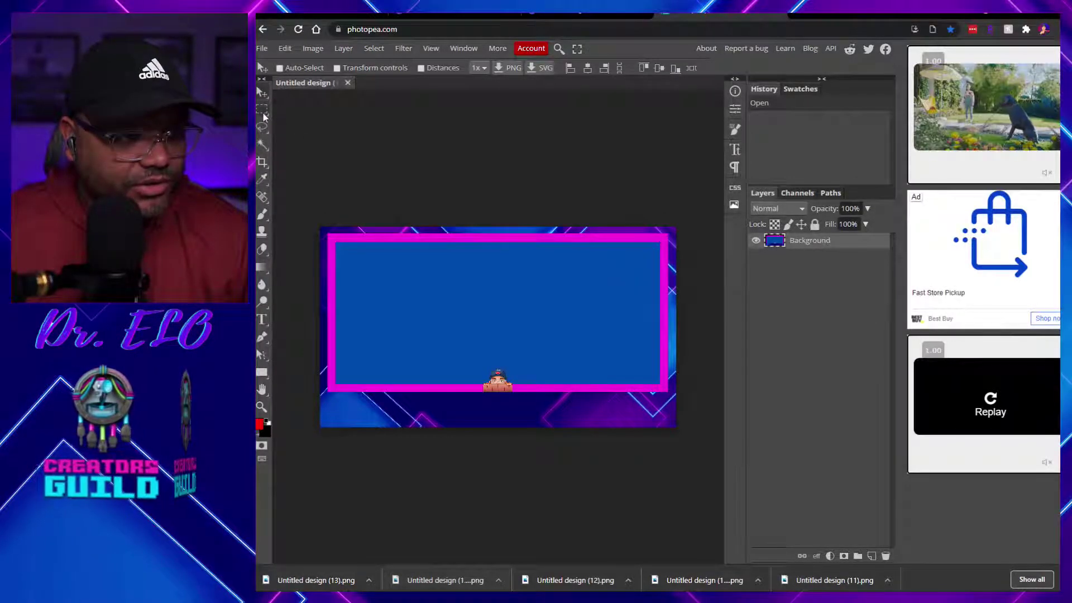
- Select the blue centre of the frame with the Magic Wand and delete it
click(262, 145)
click(497, 291)
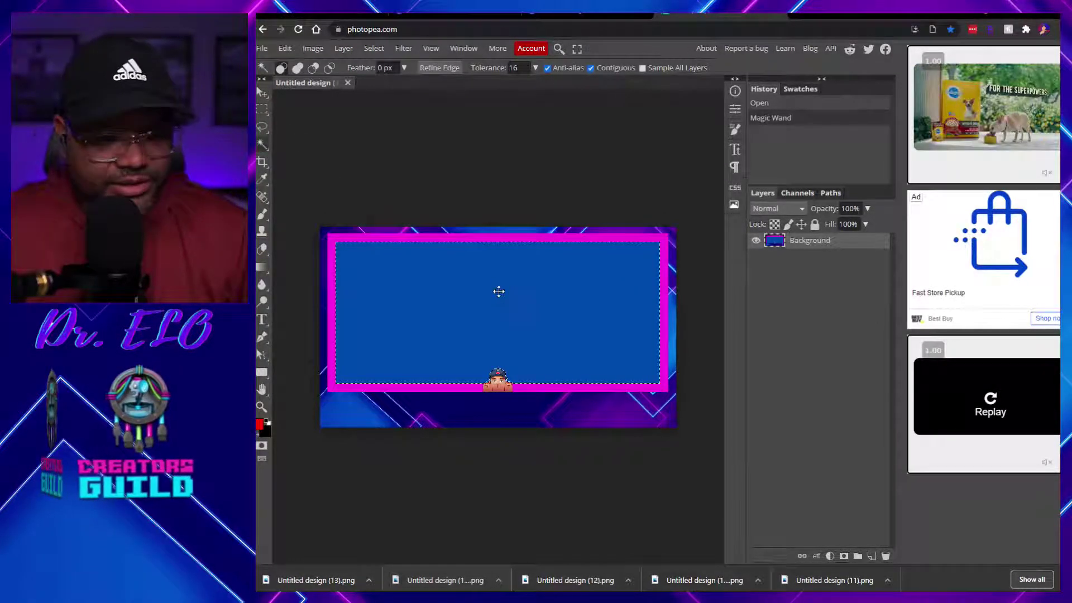
key(Delete)
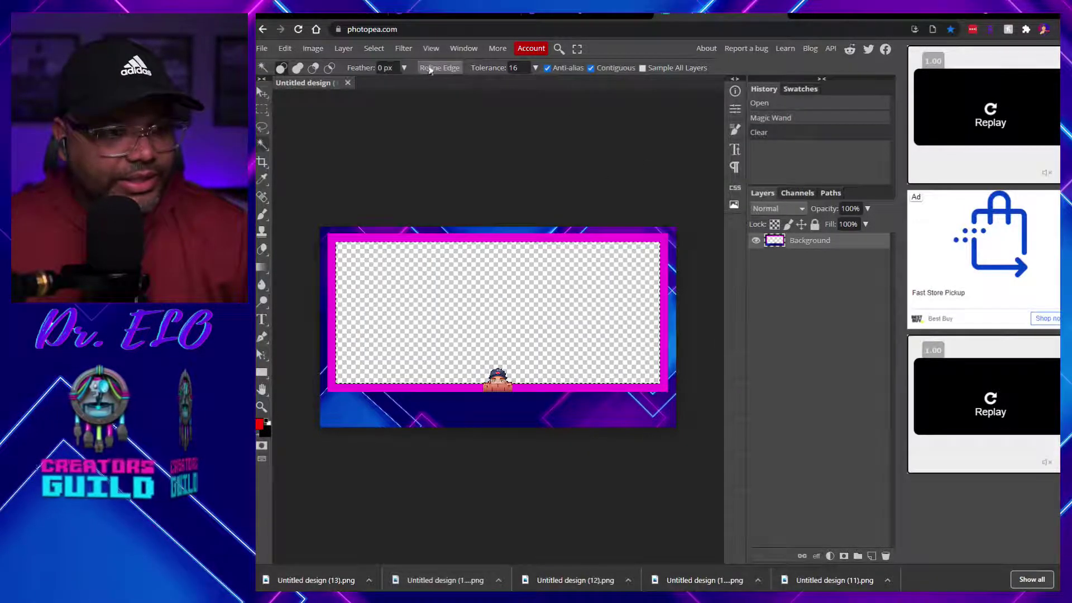
- Export the overlay as a 1920 × 1080 px PNG at 100% quality and check the saved image in the Photos viewer
click(259, 49)
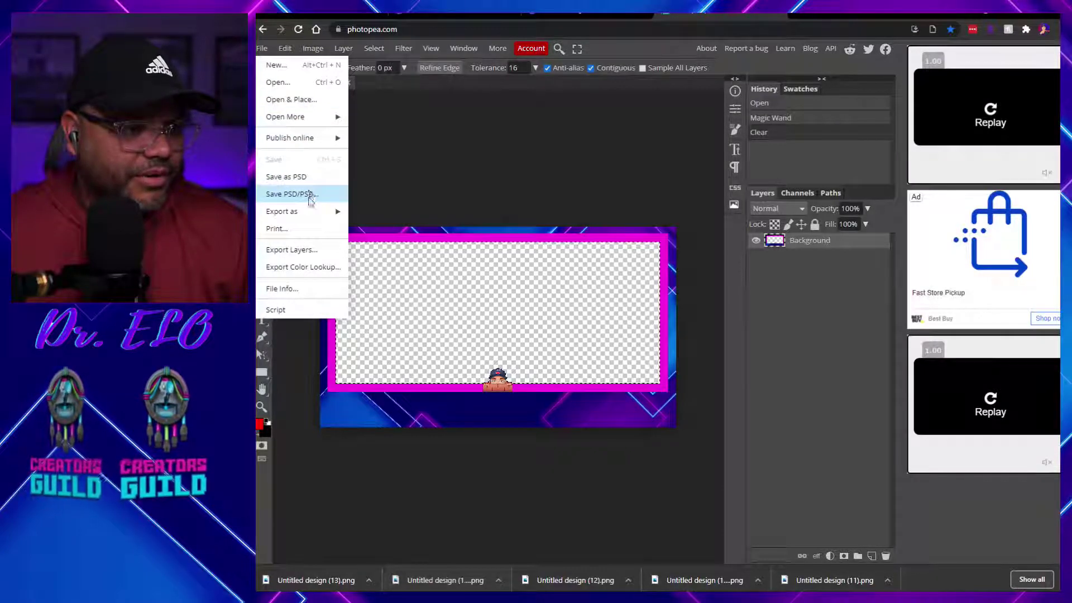
mouse_move(313, 213)
click(373, 212)
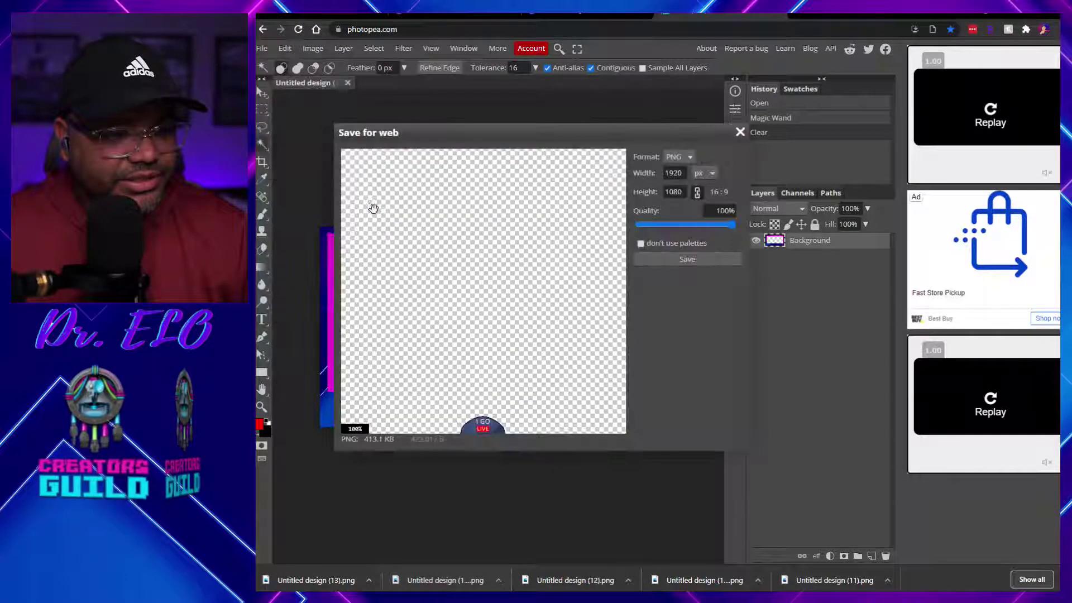
click(693, 259)
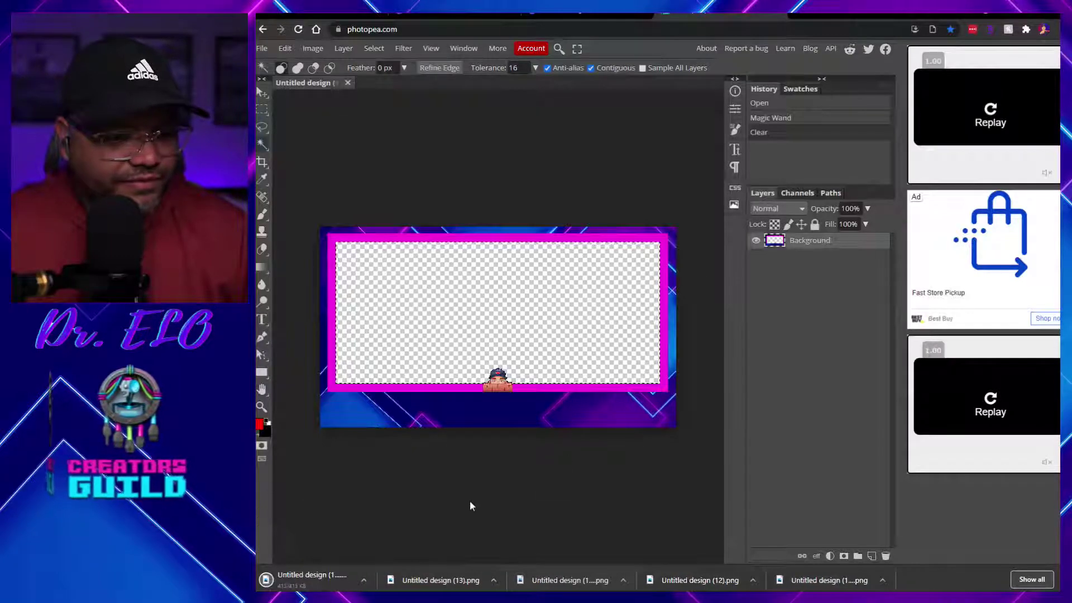
click(352, 575)
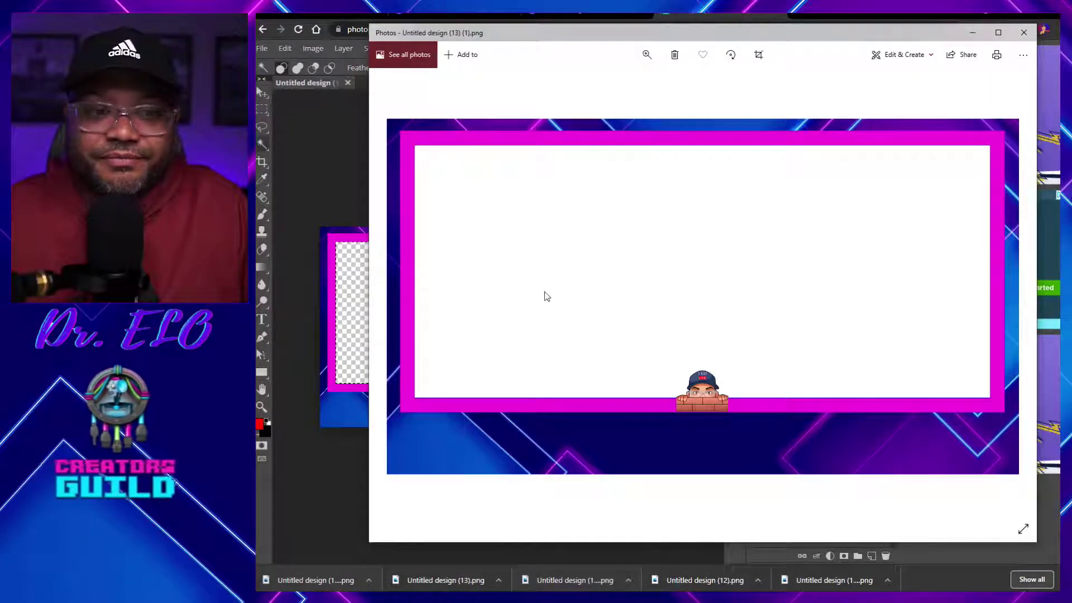
click(1024, 32)
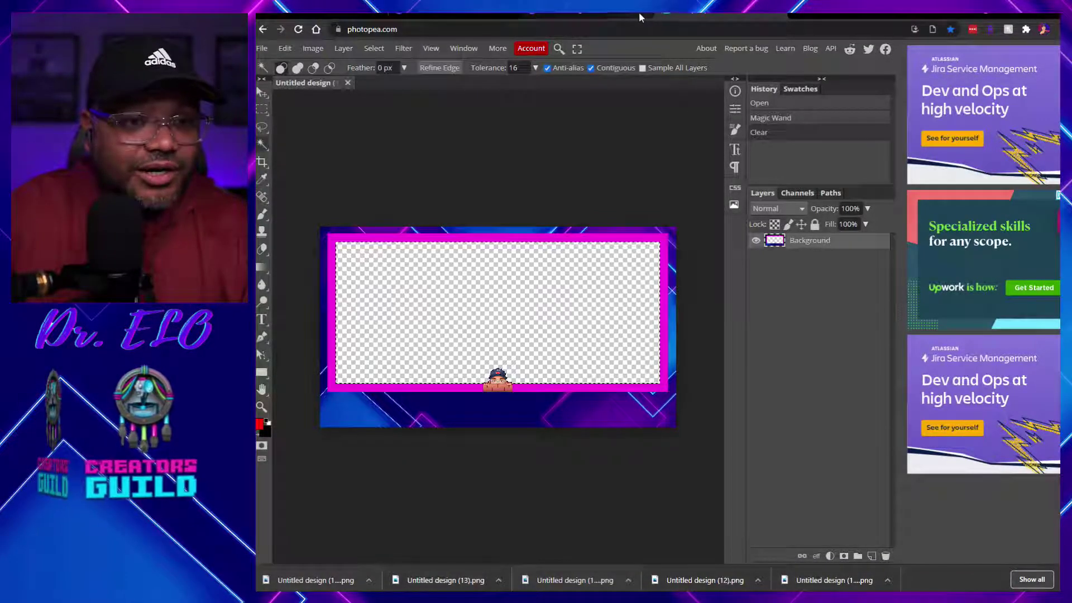
- Open the overlay shop sammysuperstar.com in a new browser tab
click(449, 13)
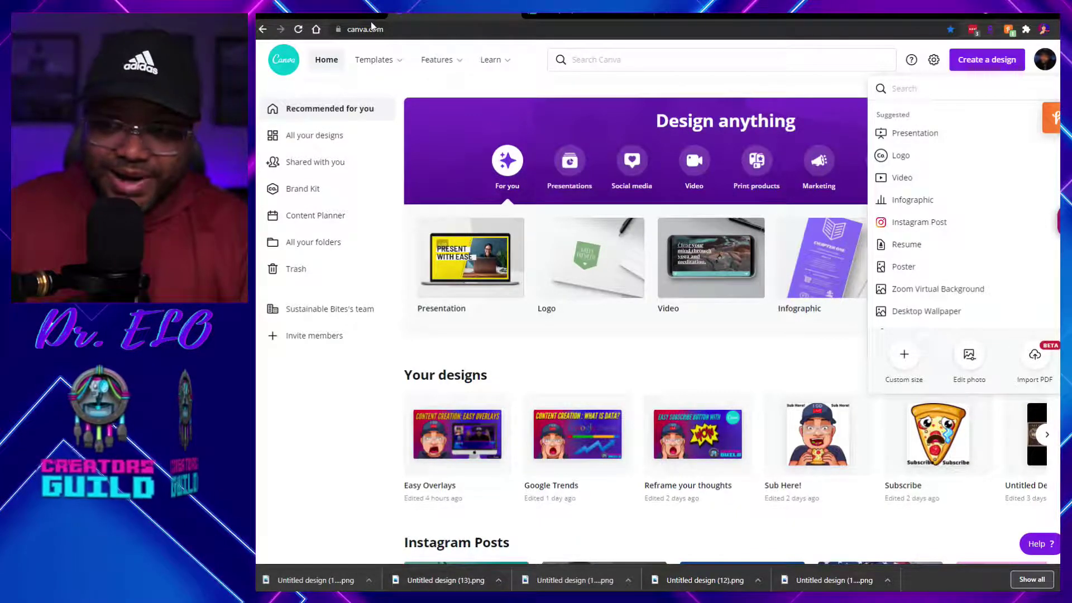
click(670, 14)
text(sa)
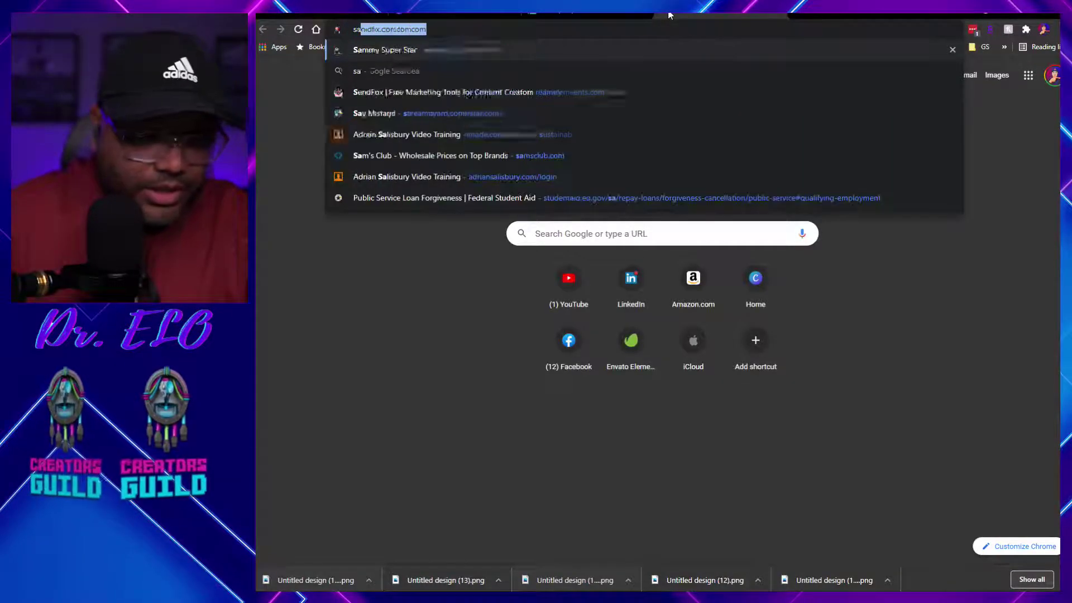
key(Down)
key(Down)
key(Down)
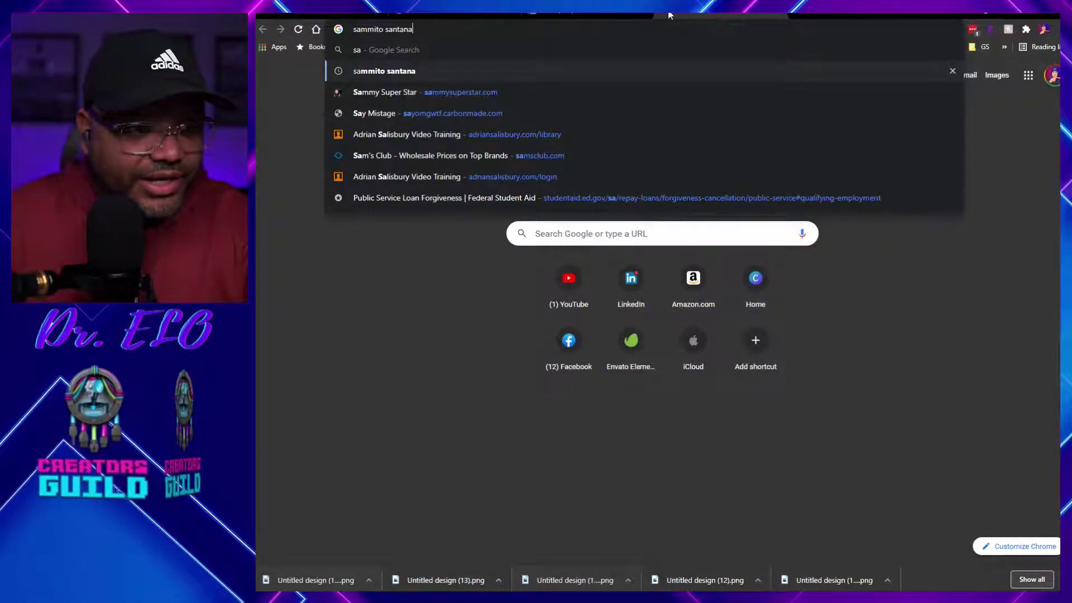
key(Up)
key(Return)
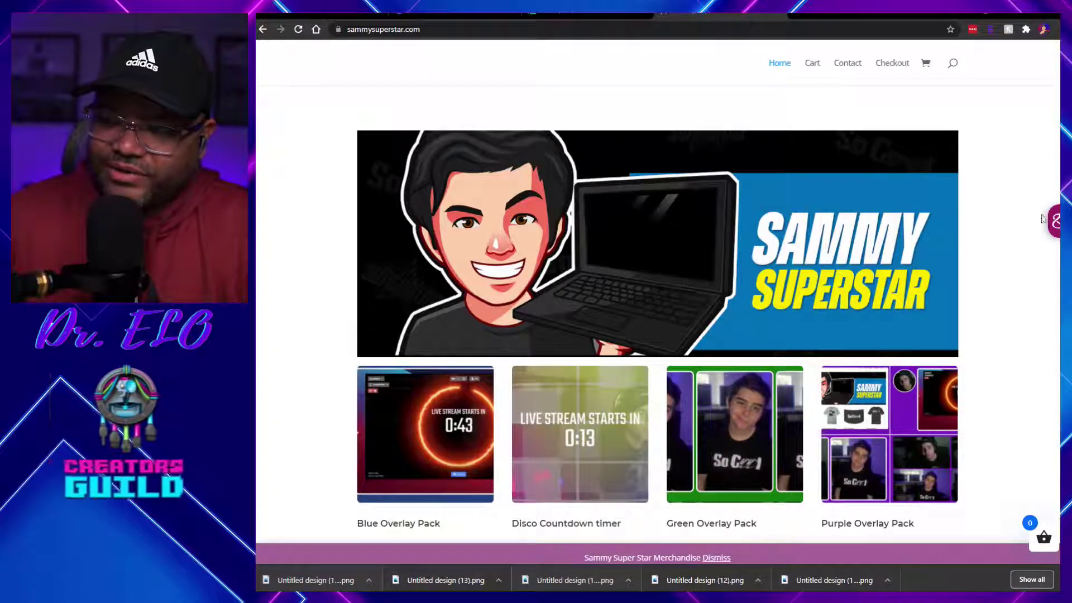
- Look through the shop's overlay packs, view the Purple Overlay Pack product page and return to Canva's home page
scroll(1024, 272, down, 4)
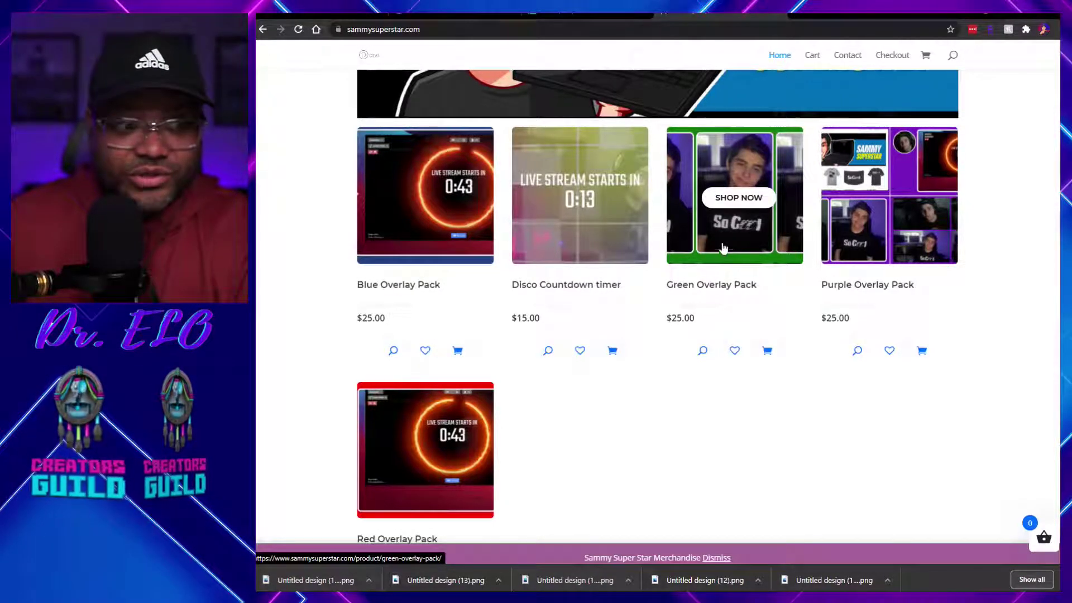
click(897, 236)
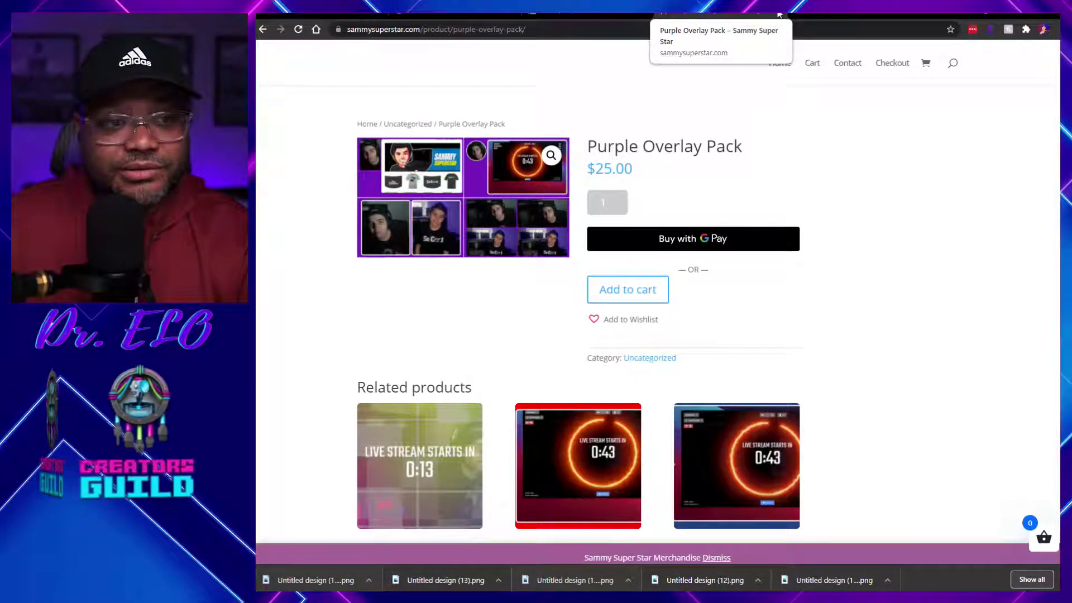
click(587, 14)
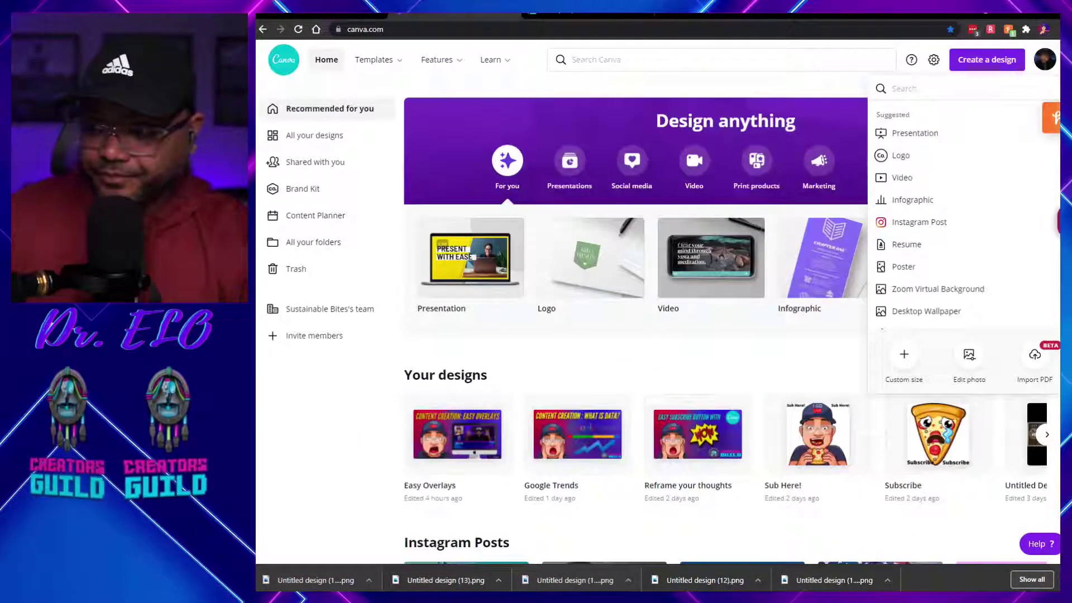